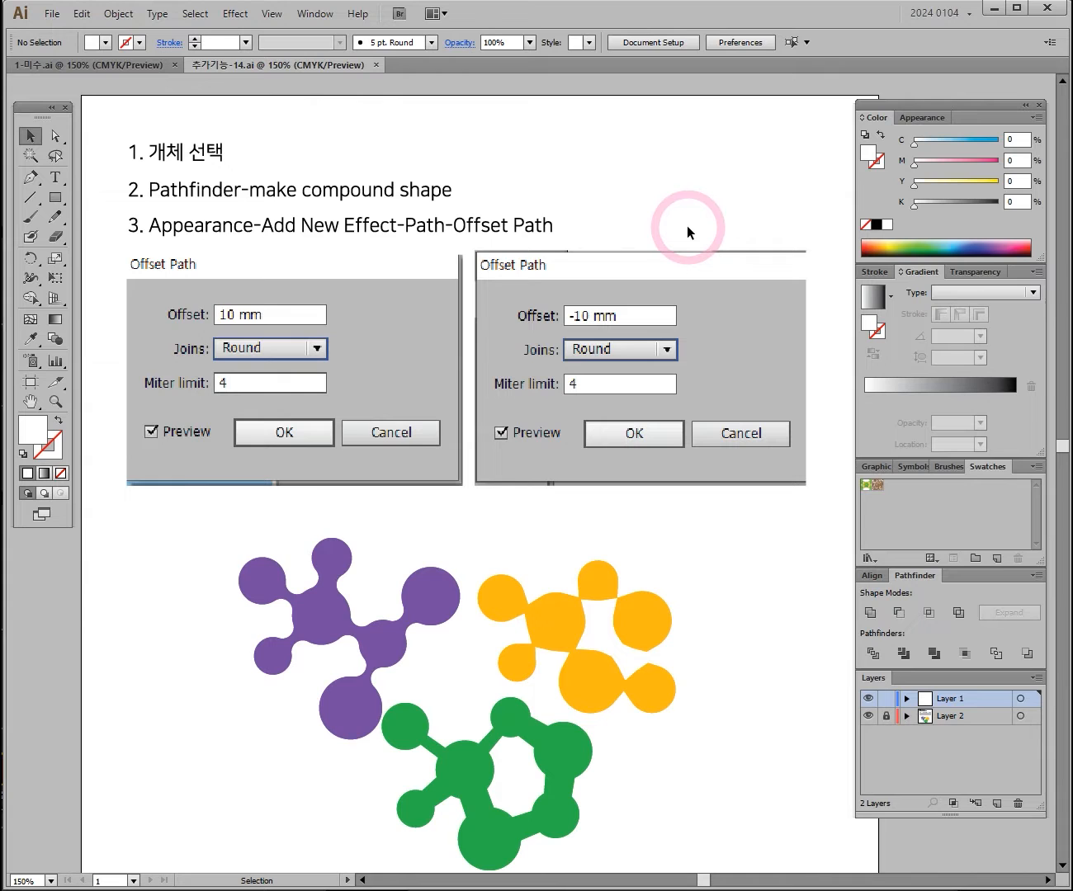
Step: Examine the purple, orange and green molecule shapes together with the Offset Path settings shown above them on the artboard
{"action": "scroll", "coordinate": [627, 496], "scroll_direction": "down", "scroll_amount": 3}
{"action": "key", "text": "ctrl+space"}
{"action": "left_click", "coordinate": [523, 546]}
{"action": "key", "text": "ctrl+space"}
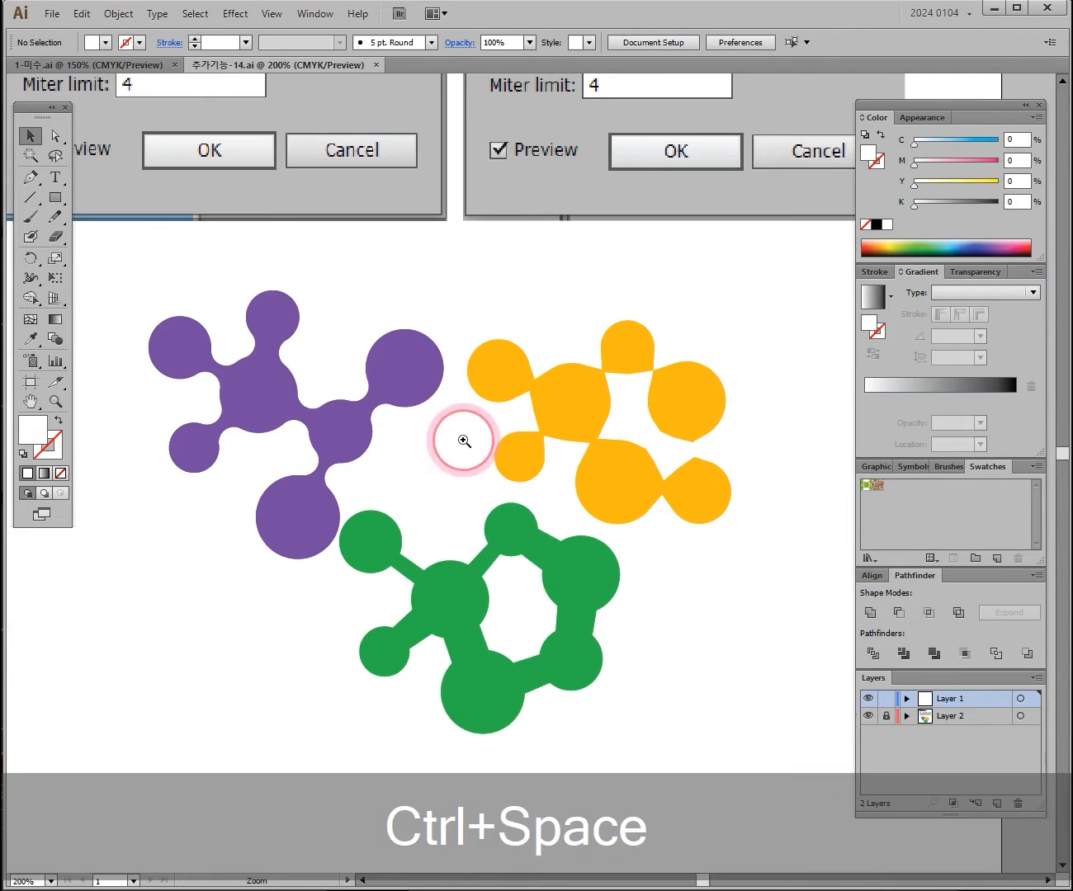
{"action": "left_click", "coordinate": [330, 397]}
{"action": "left_click_drag", "start_coordinate": [617, 533], "coordinate": [536, 448]}
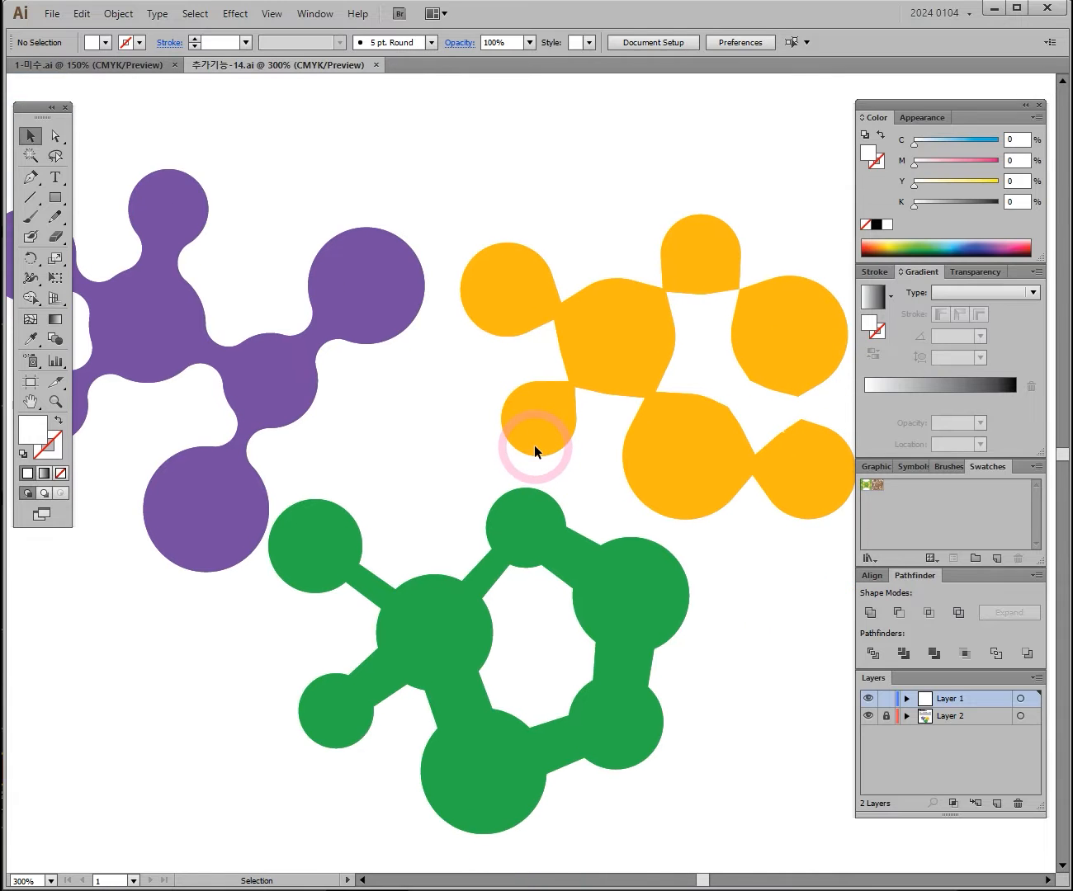
{"action": "left_click_drag", "start_coordinate": [406, 426], "coordinate": [567, 438]}
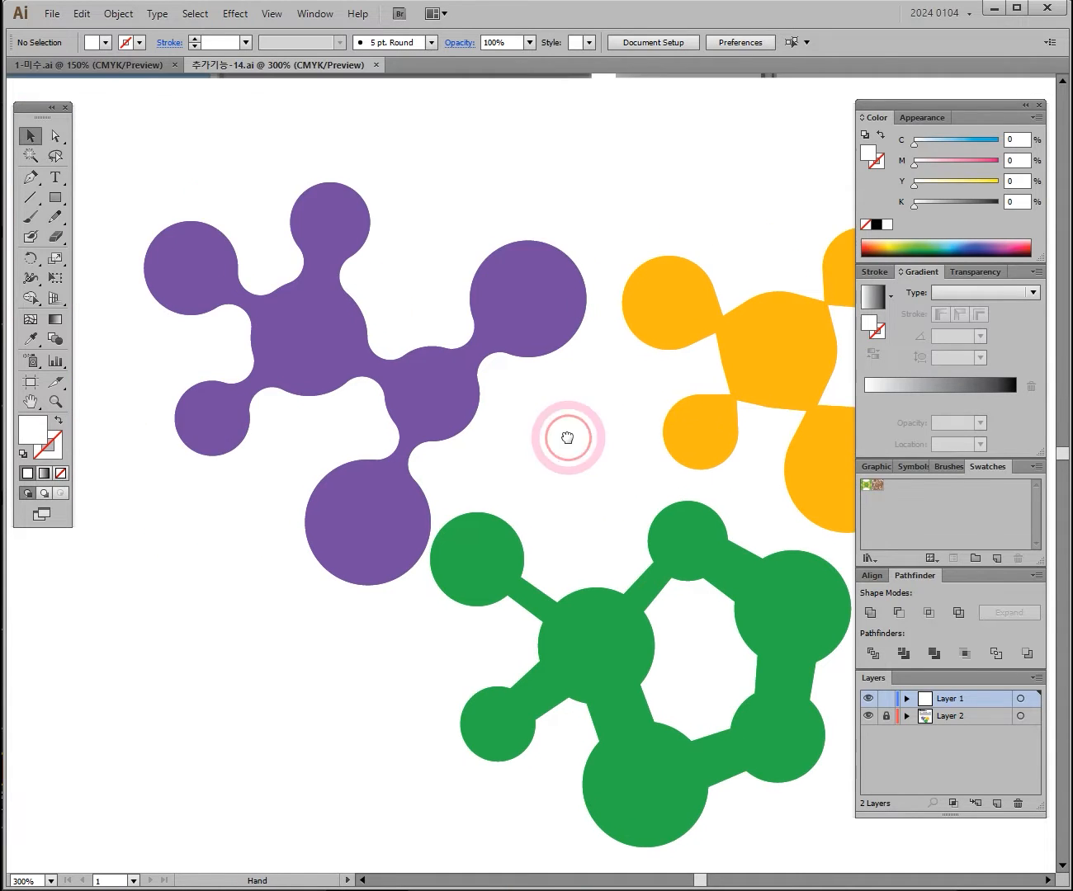
{"action": "left_click_drag", "start_coordinate": [631, 380], "coordinate": [411, 334]}
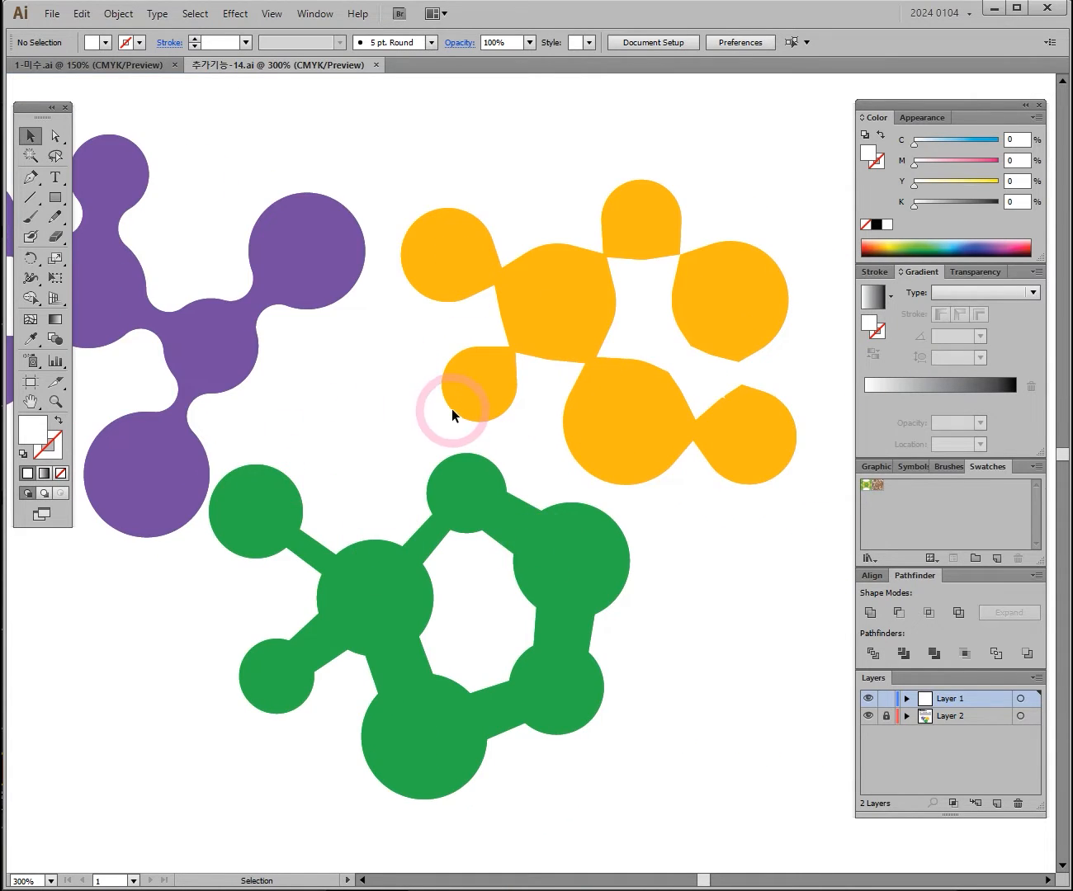
{"action": "key", "text": "ctrl+alt+space"}
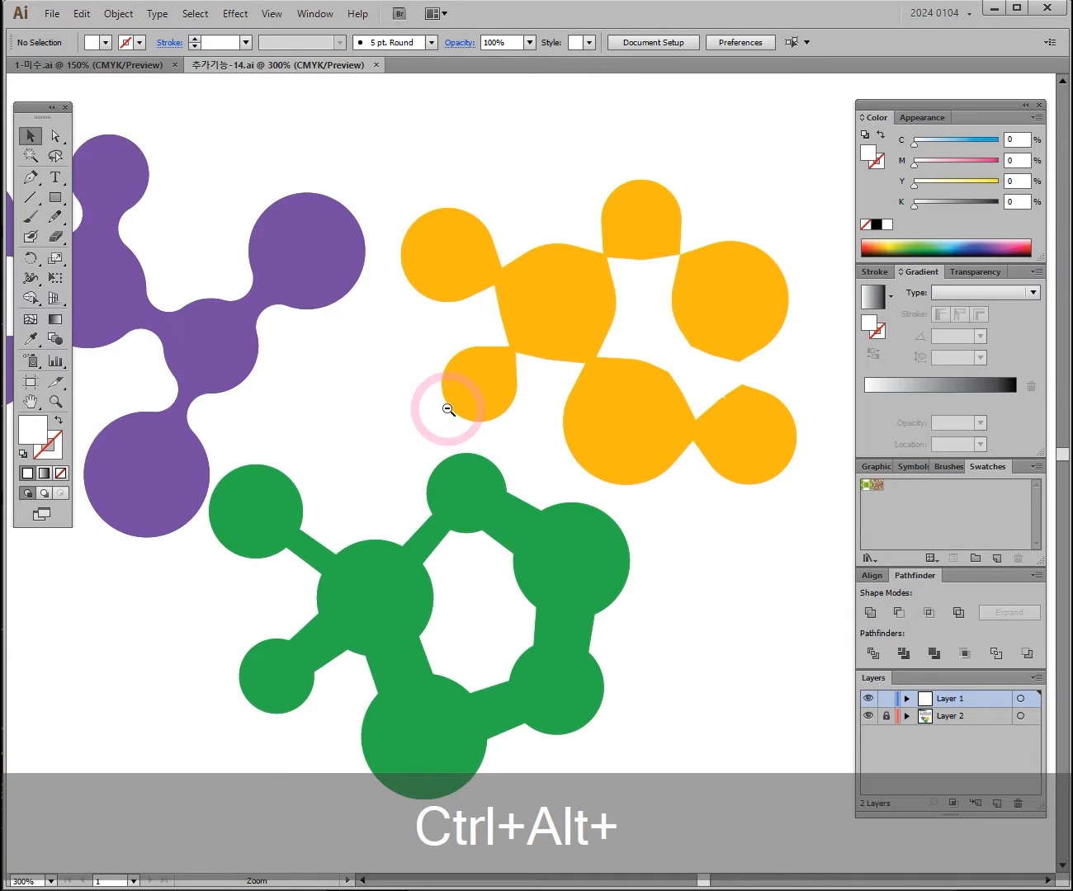
{"action": "left_click", "coordinate": [448, 409], "text": "ctrl+alt"}
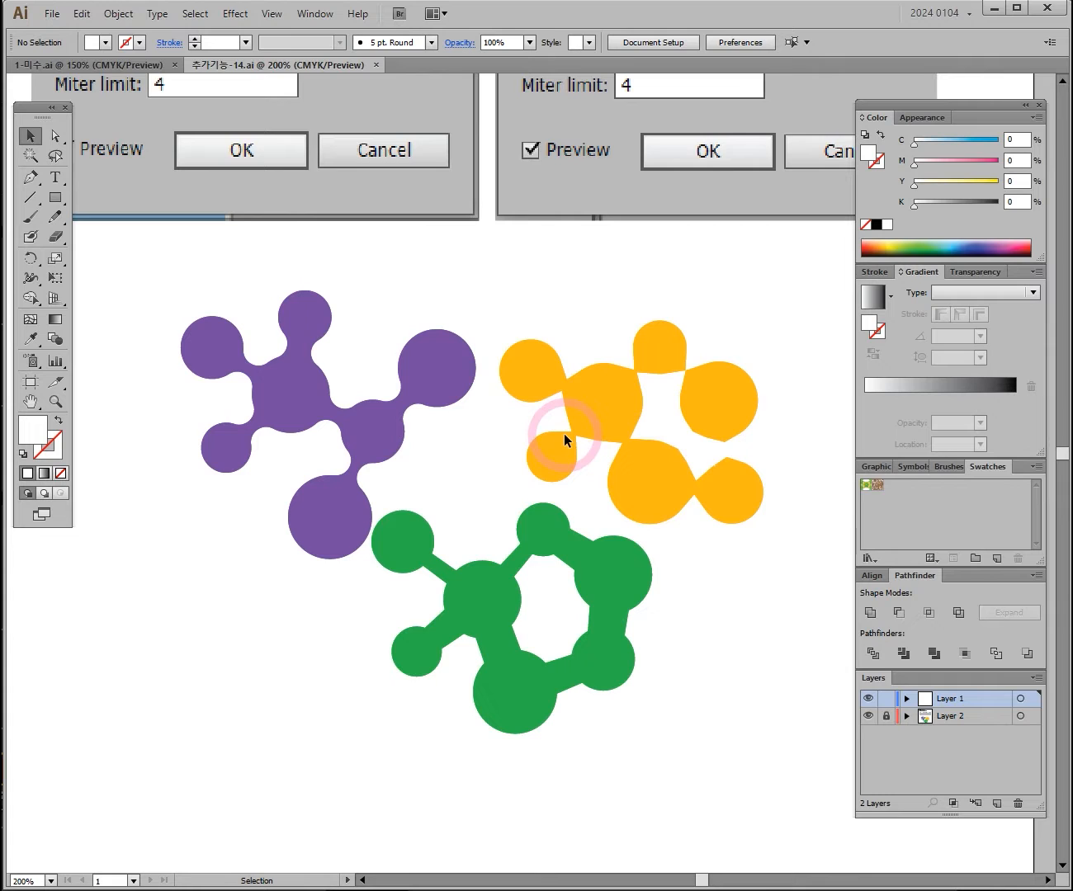
{"action": "left_click_drag", "start_coordinate": [492, 302], "coordinate": [490, 474]}
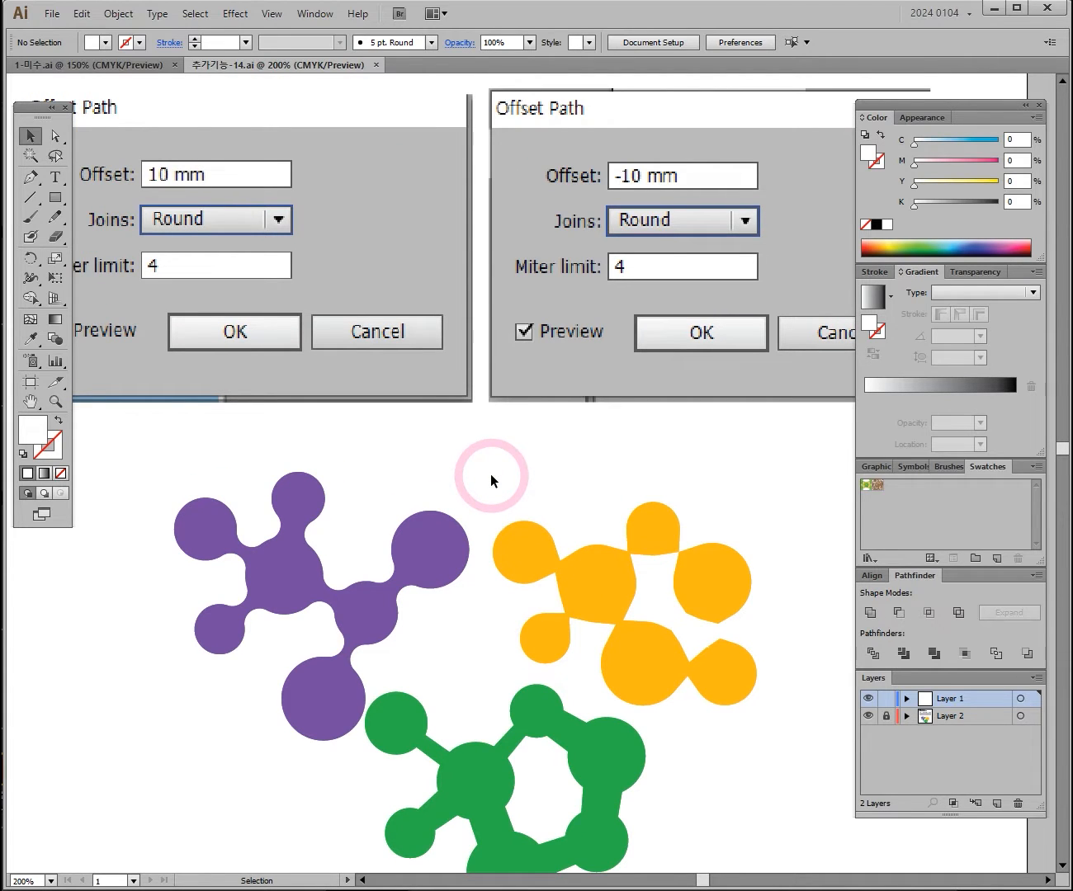
{"action": "left_click", "coordinate": [529, 465], "text": "ctrl+alt"}
{"action": "left_click_drag", "start_coordinate": [575, 254], "coordinate": [536, 316]}
{"action": "left_click_drag", "start_coordinate": [543, 403], "coordinate": [559, 366]}
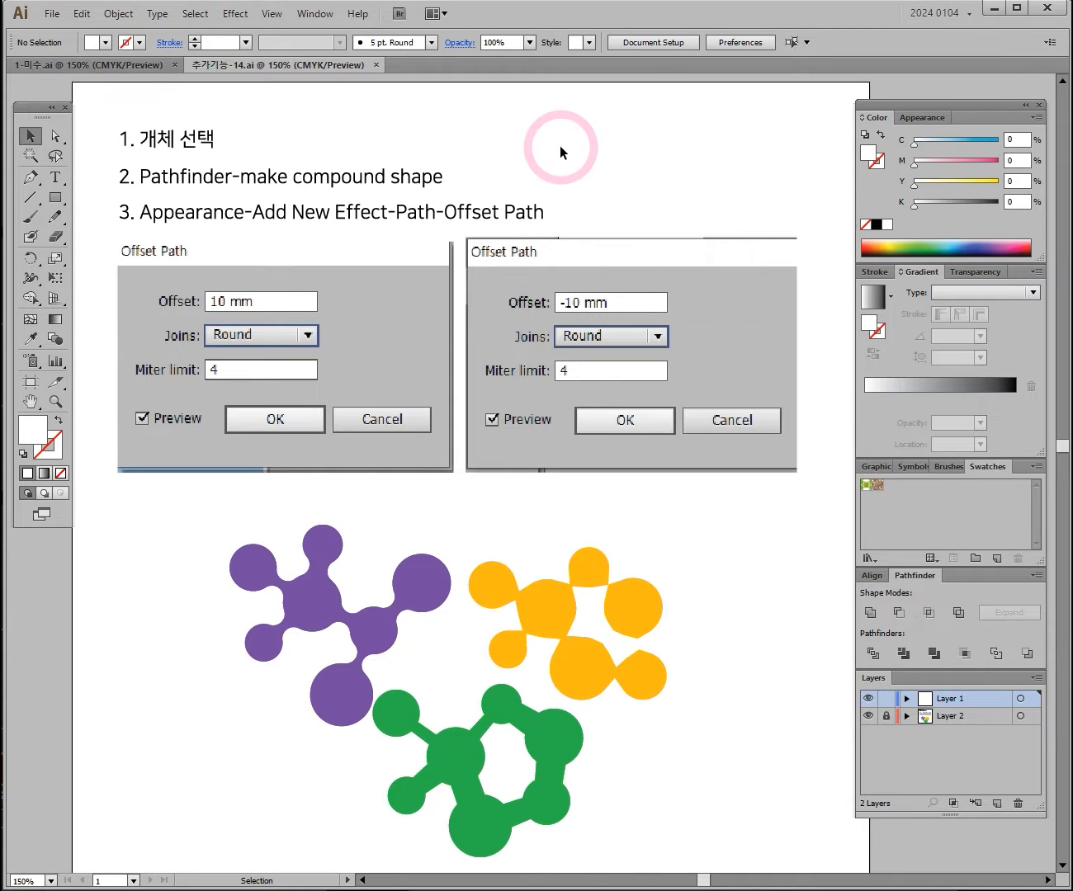
{"action": "key", "text": "ctrl+o"}
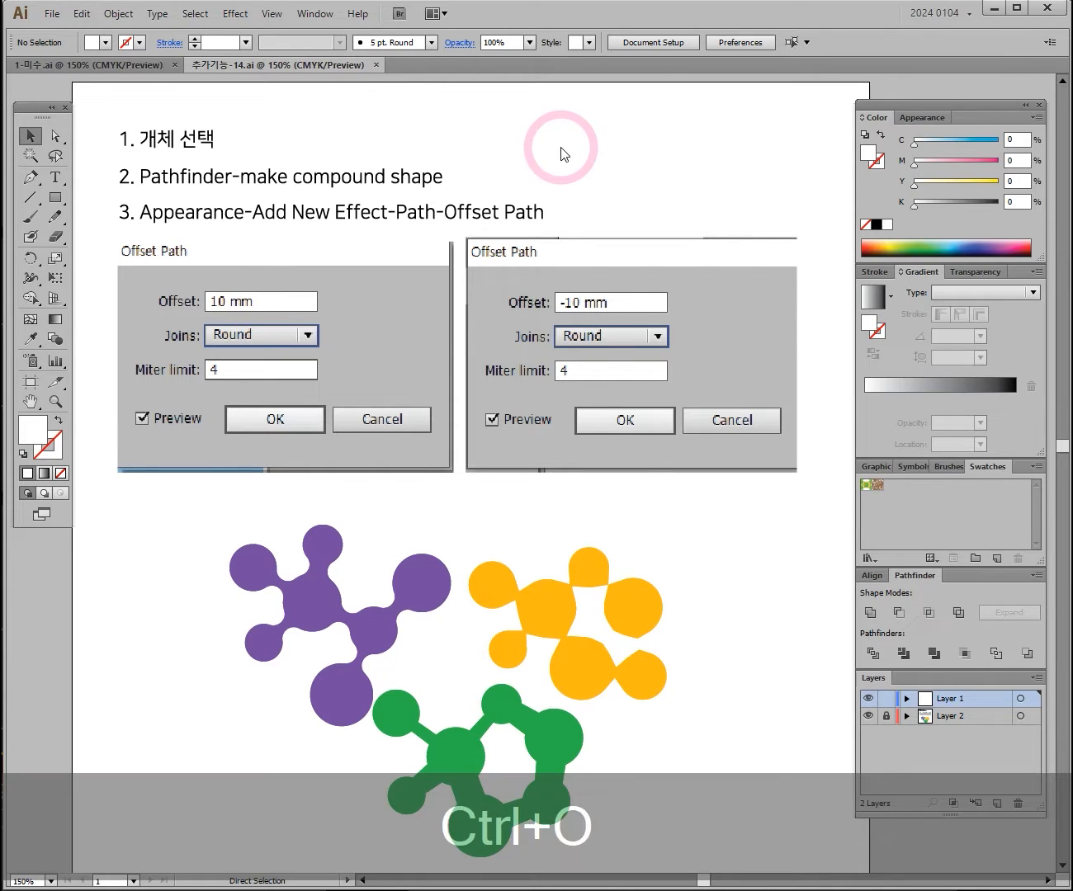
{"action": "scroll", "coordinate": [354, 360], "scroll_direction": "down", "scroll_amount": 12}
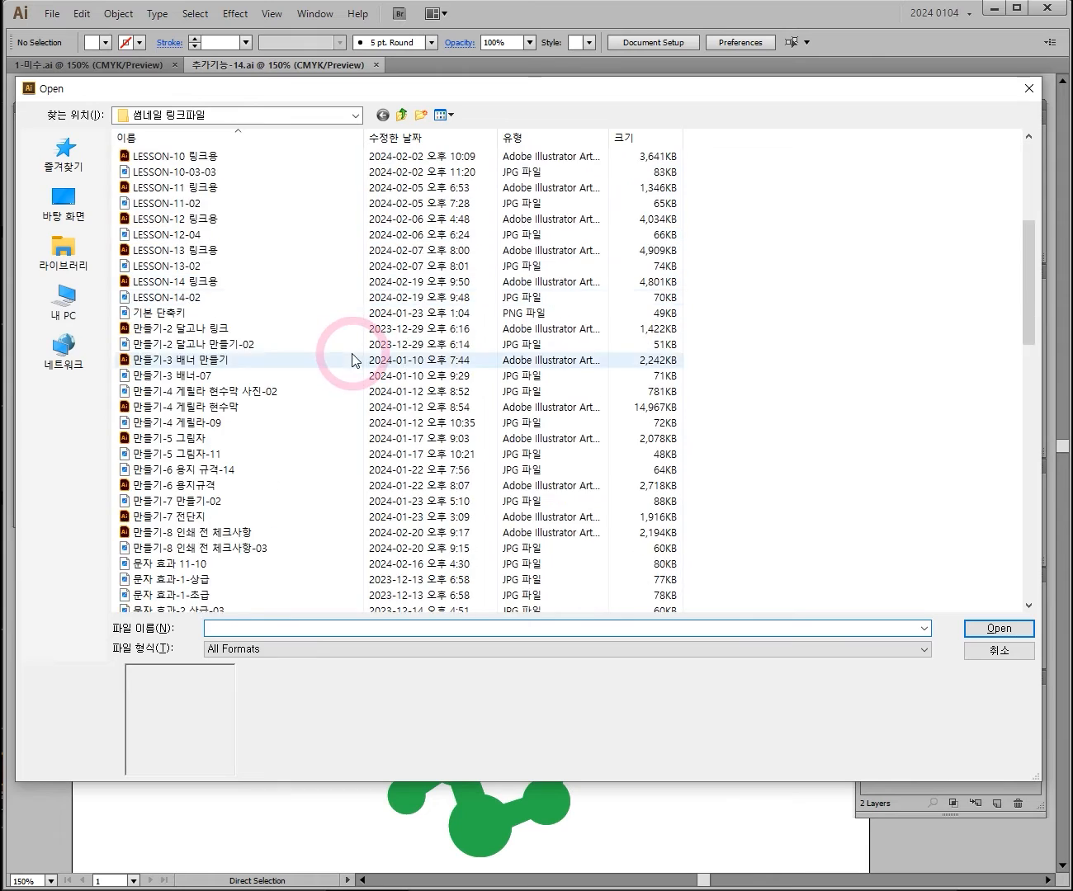
{"action": "scroll", "coordinate": [350, 371], "scroll_direction": "down", "scroll_amount": 15}
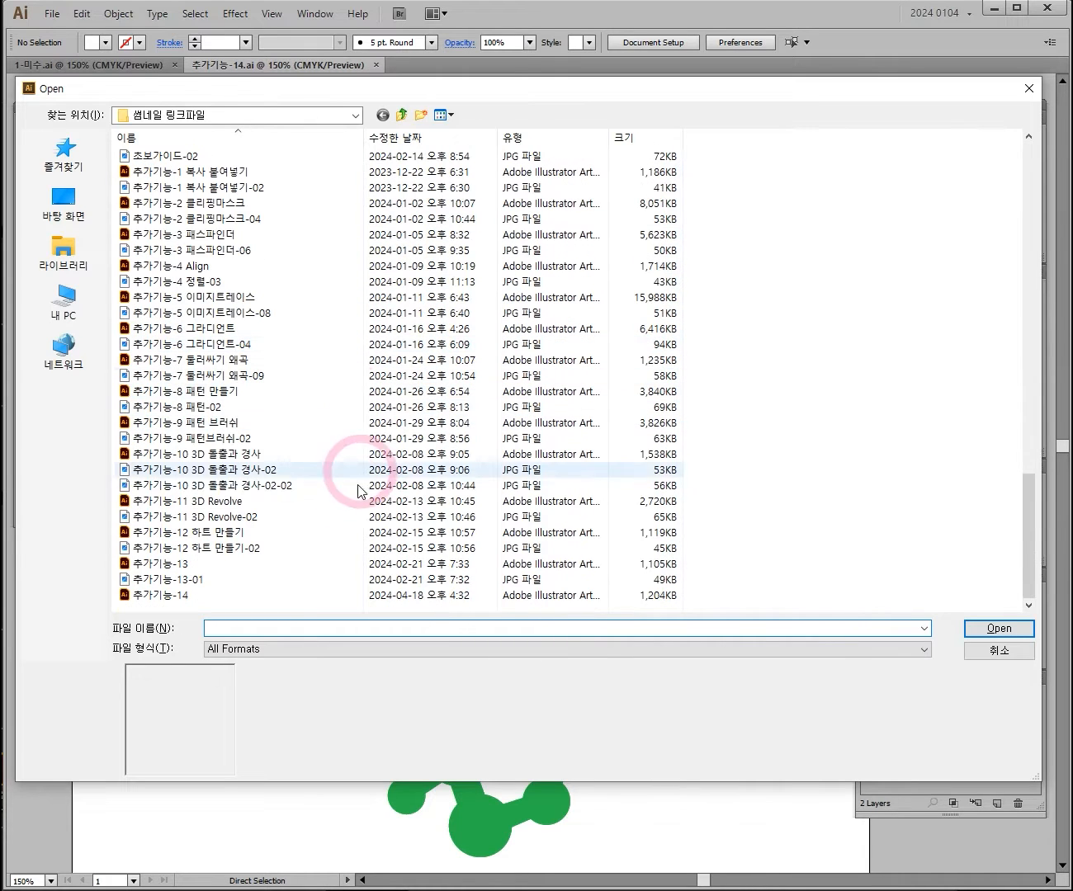
{"action": "left_click", "coordinate": [164, 596]}
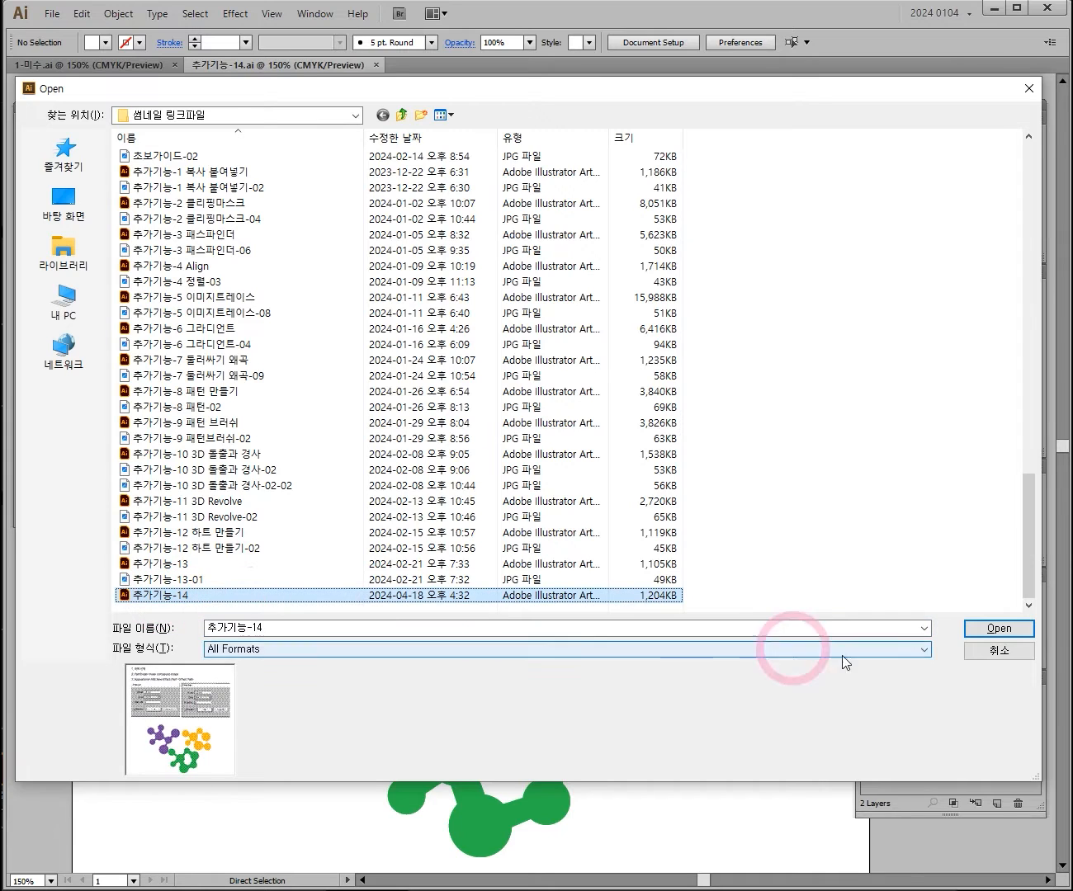
{"action": "left_click", "coordinate": [998, 652]}
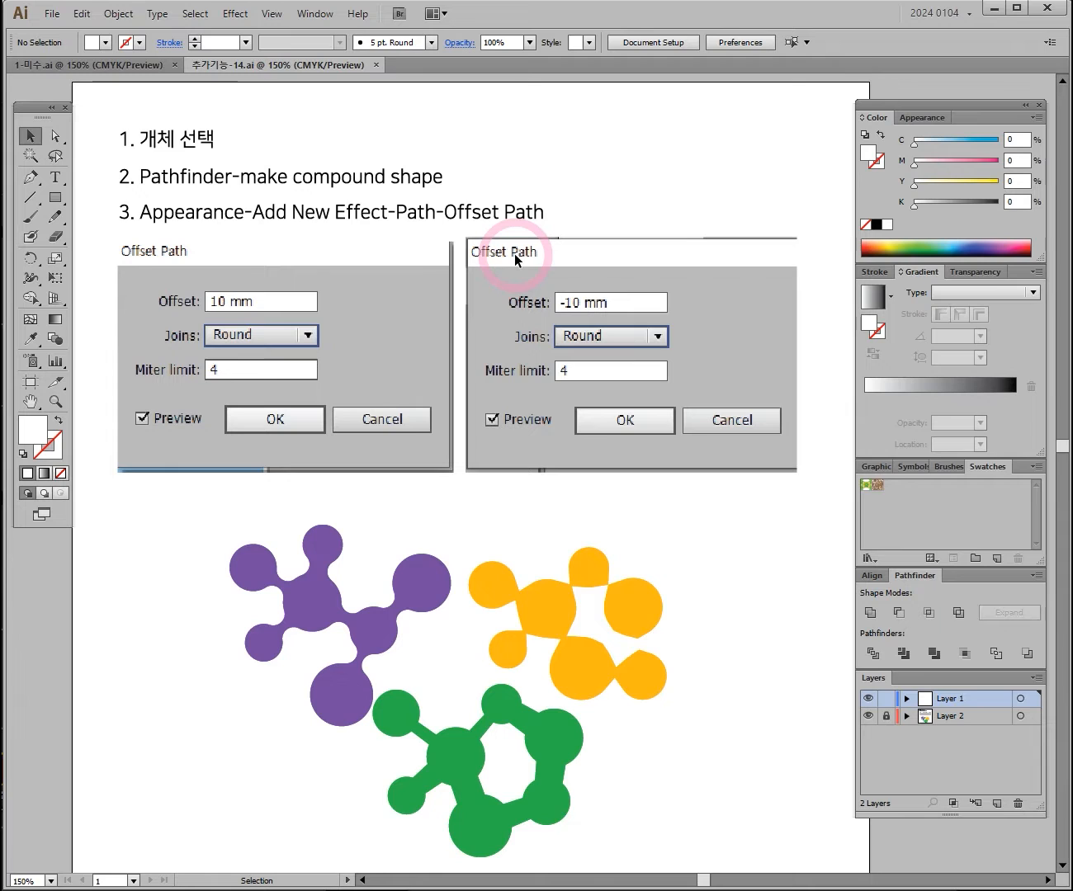
{"action": "key", "text": "ctrl+space"}
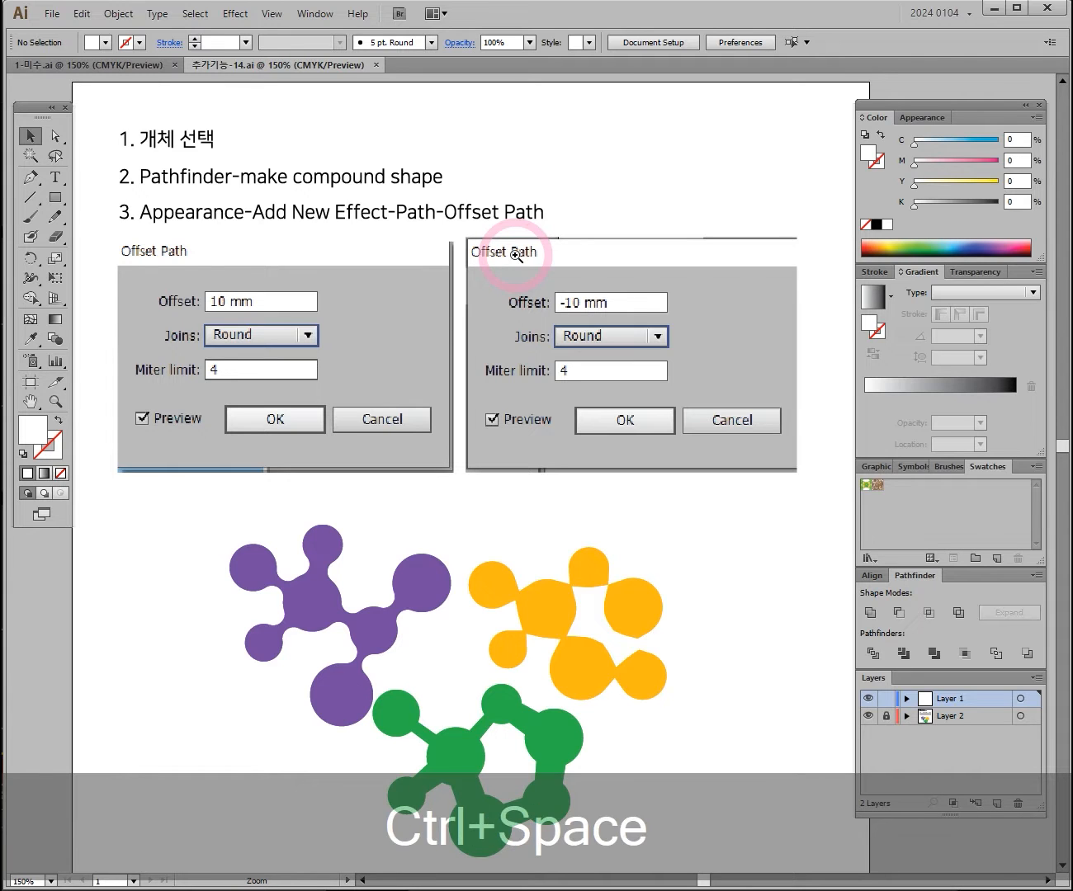
{"action": "left_click", "coordinate": [515, 254]}
{"action": "left_click", "coordinate": [509, 355]}
{"action": "left_click", "coordinate": [480, 467]}
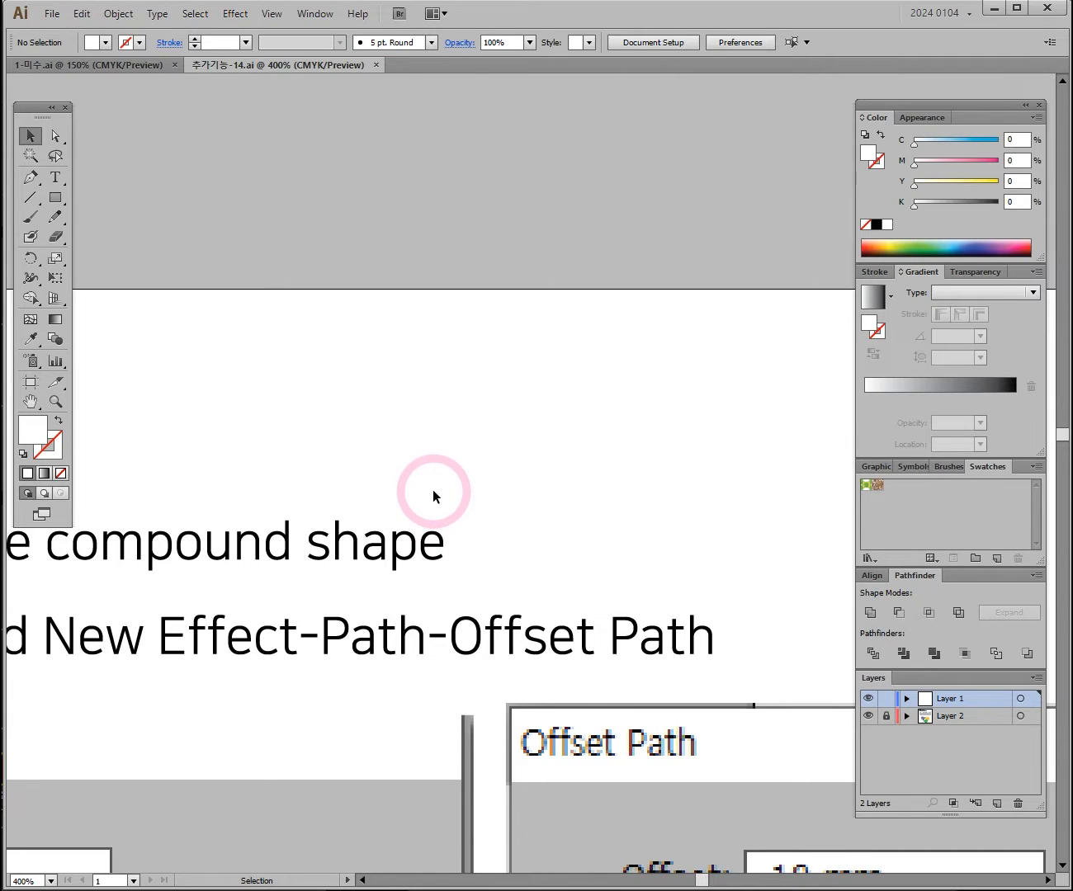
{"action": "key", "text": "ctrl"}
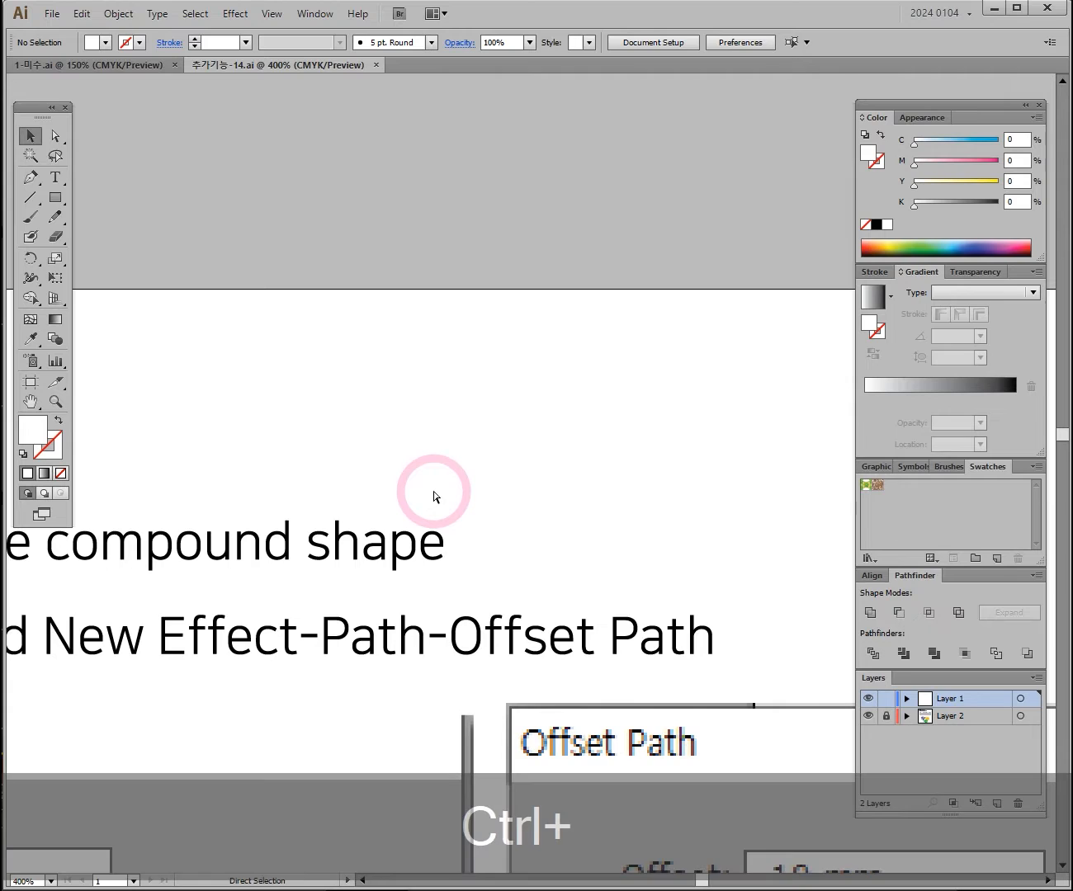
{"action": "key", "text": "alt"}
{"action": "key", "text": "space"}
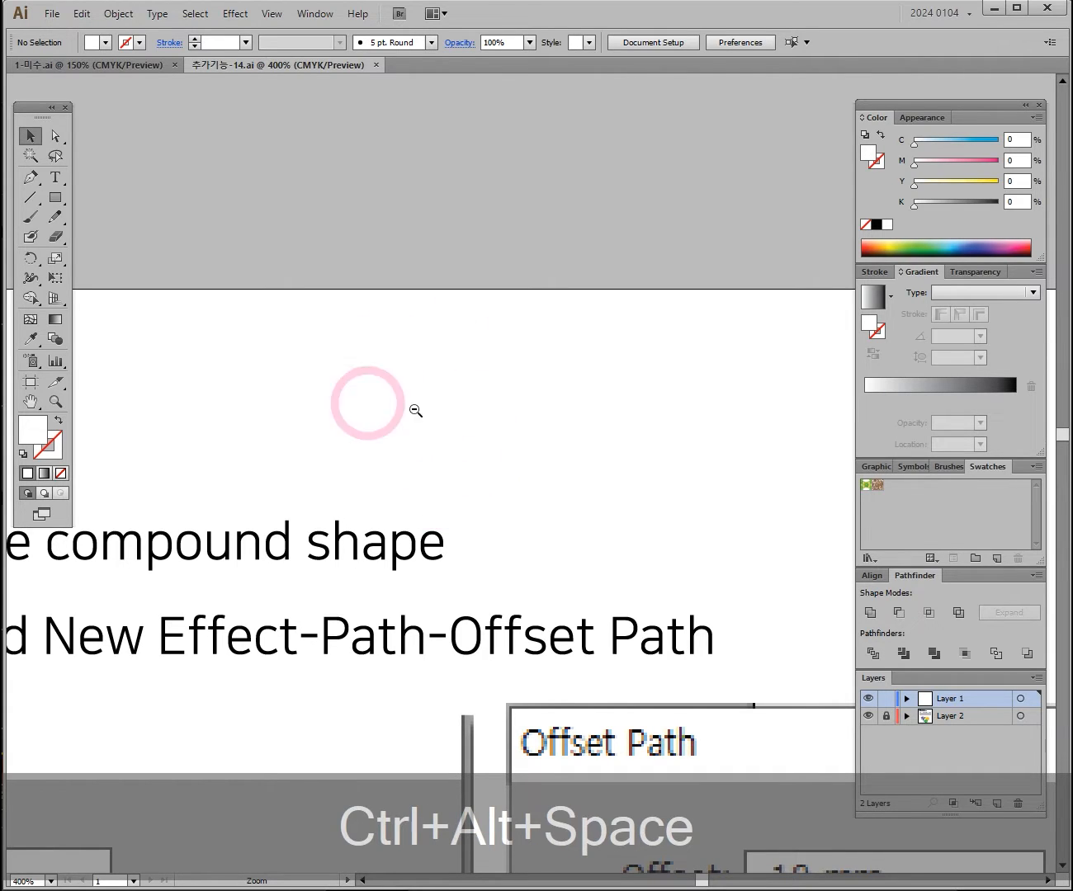
{"action": "left_click", "coordinate": [458, 450]}
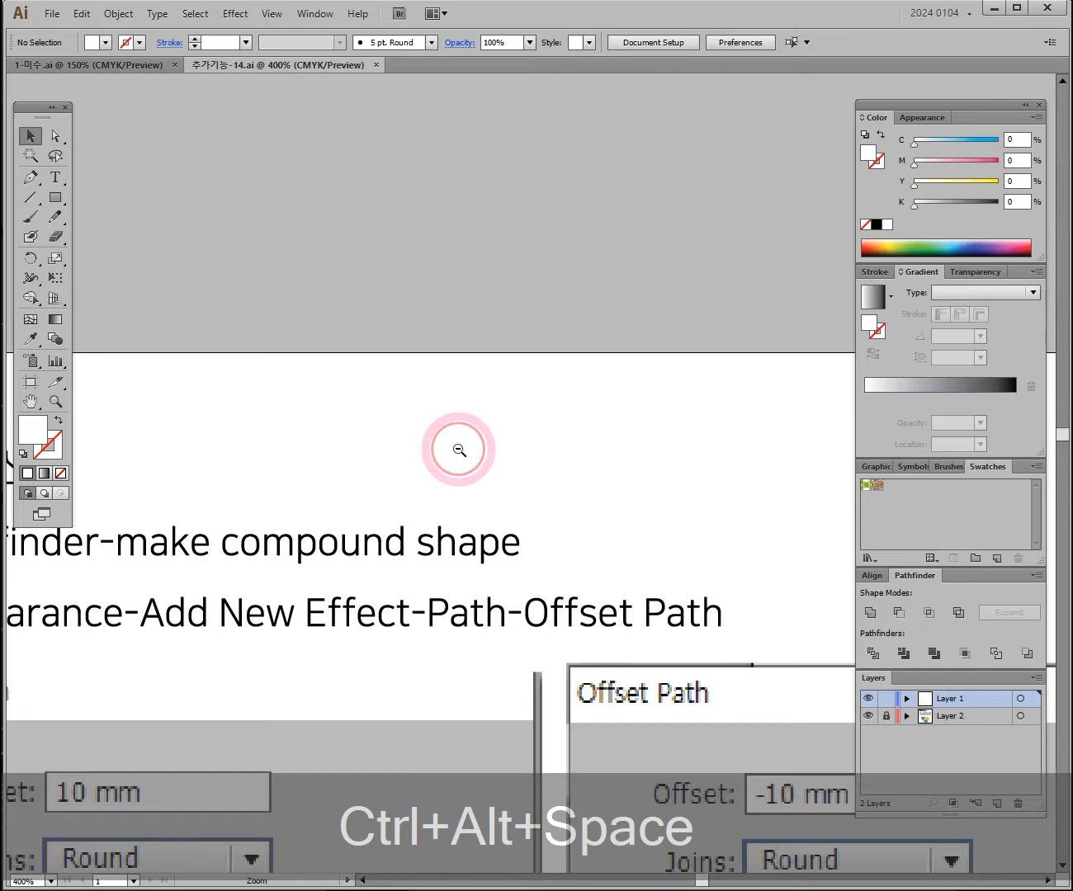
{"action": "left_click", "coordinate": [491, 488]}
{"action": "left_click", "coordinate": [544, 450]}
{"action": "left_click", "coordinate": [578, 527]}
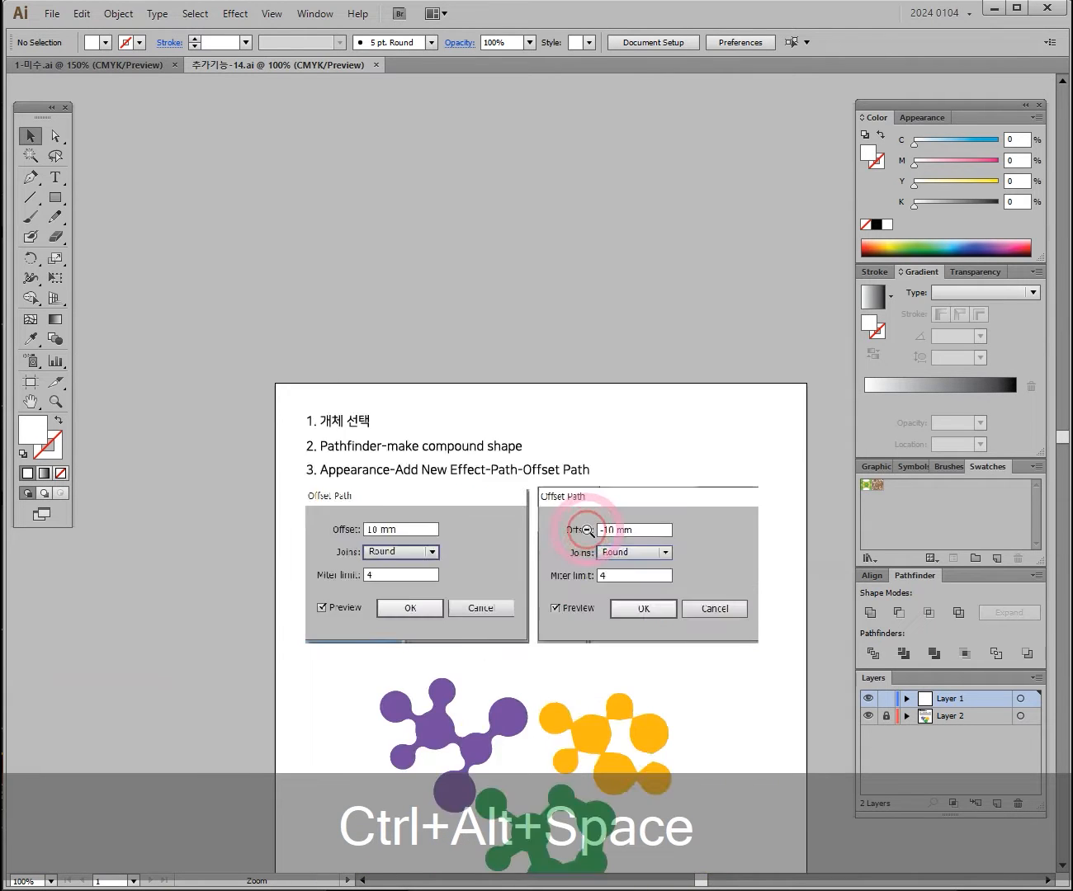
{"action": "left_click", "coordinate": [580, 525]}
{"action": "key", "text": "ctrl+space"}
{"action": "left_click", "coordinate": [515, 519]}
{"action": "left_click", "coordinate": [516, 518]}
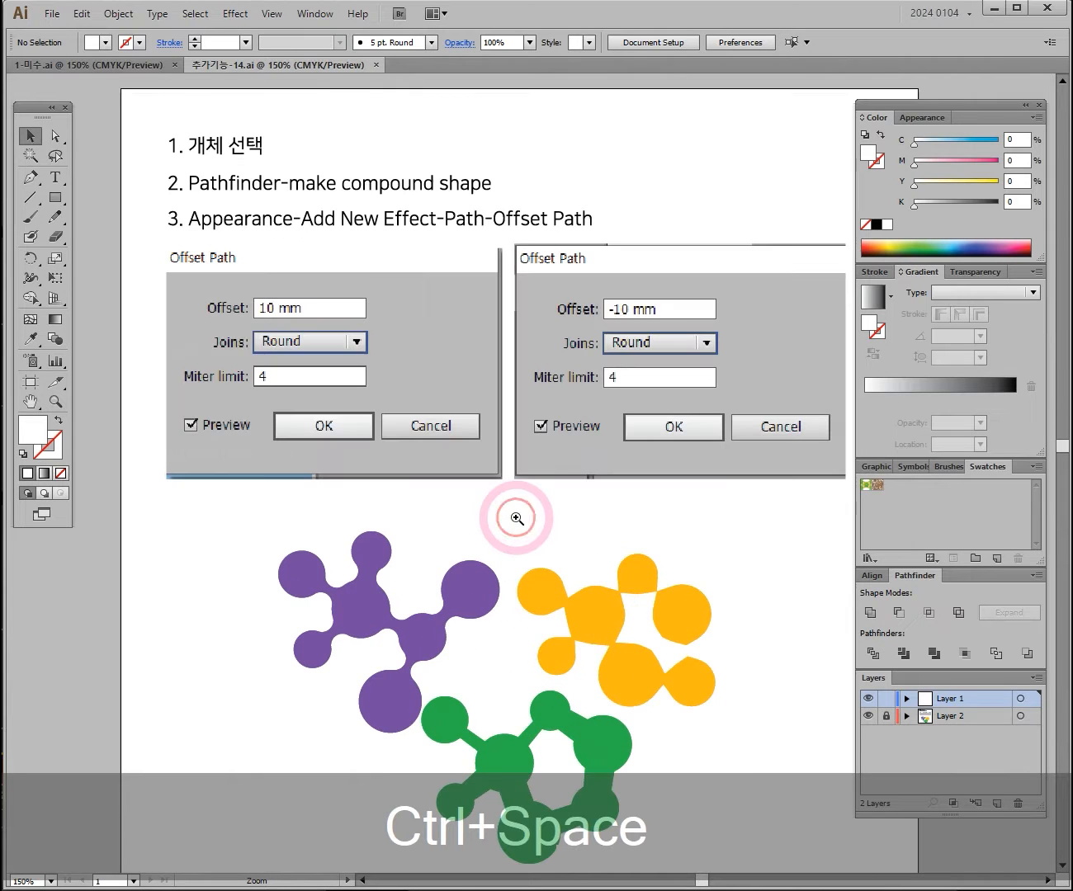
{"action": "key", "text": "ctrl+alt+space"}
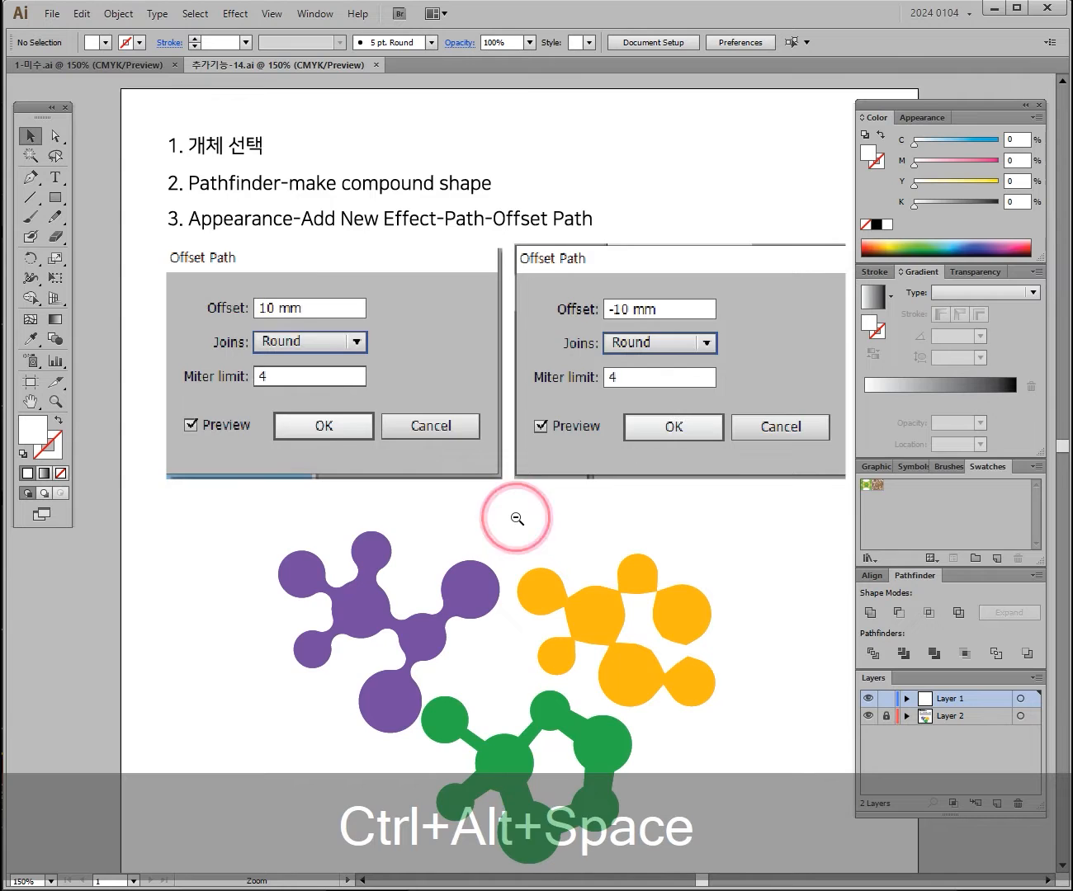
{"action": "left_click", "coordinate": [516, 518]}
{"action": "left_click", "coordinate": [515, 519]}
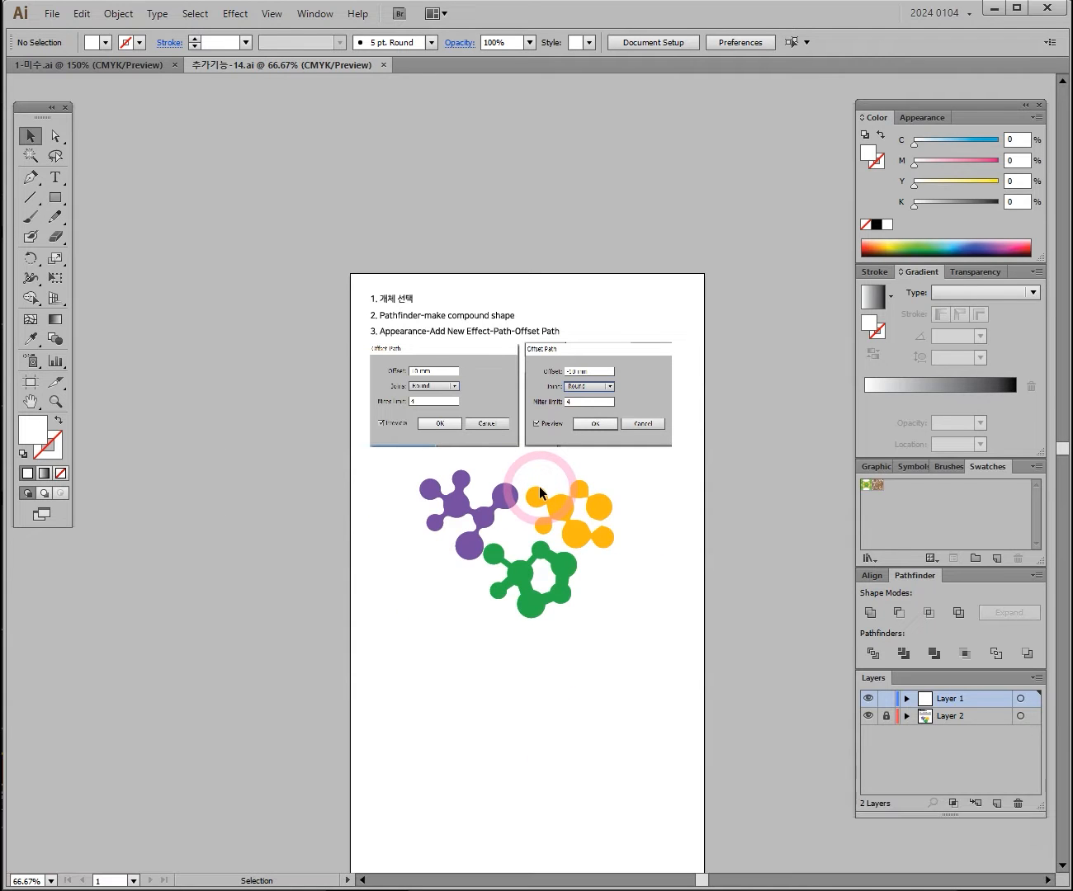
{"action": "key", "text": "ctrl+equal"}
{"action": "key", "text": "ctrl+equal"}
{"action": "key", "text": "ctrl+equal"}
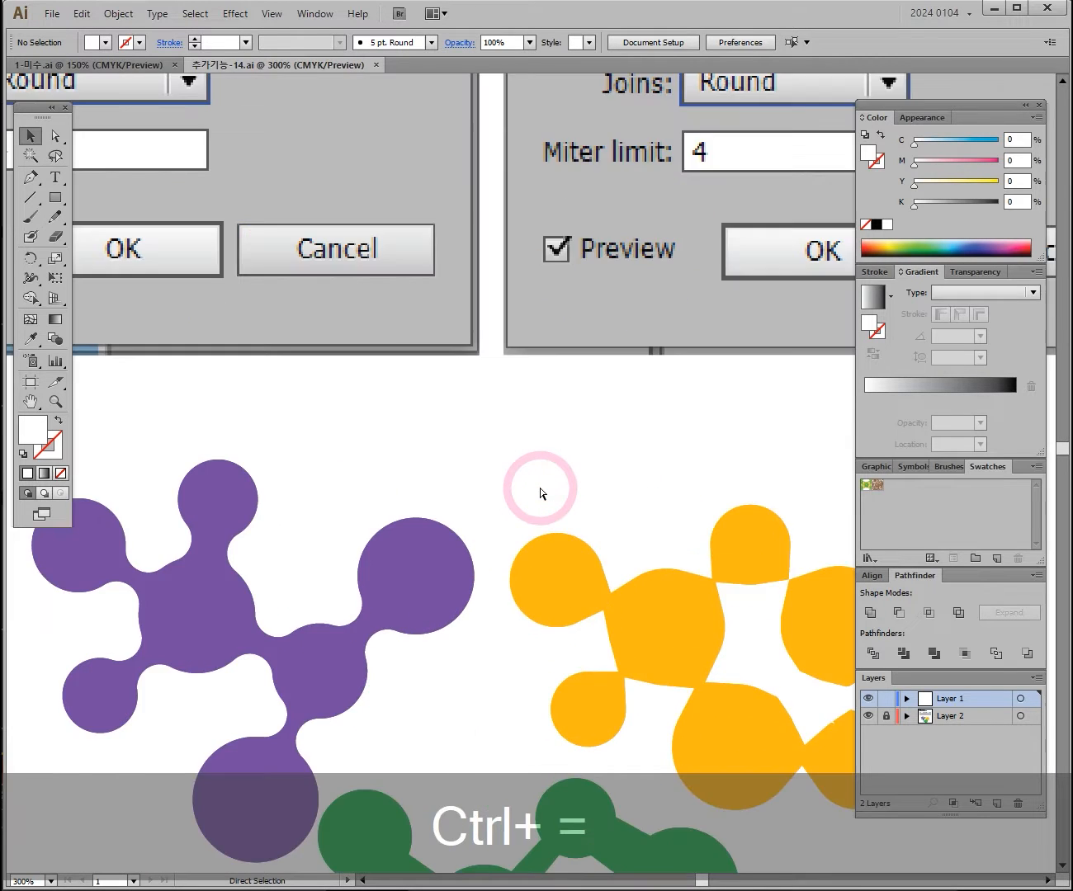
{"action": "key", "text": "ctrl+minus"}
{"action": "key", "text": "ctrl+minus"}
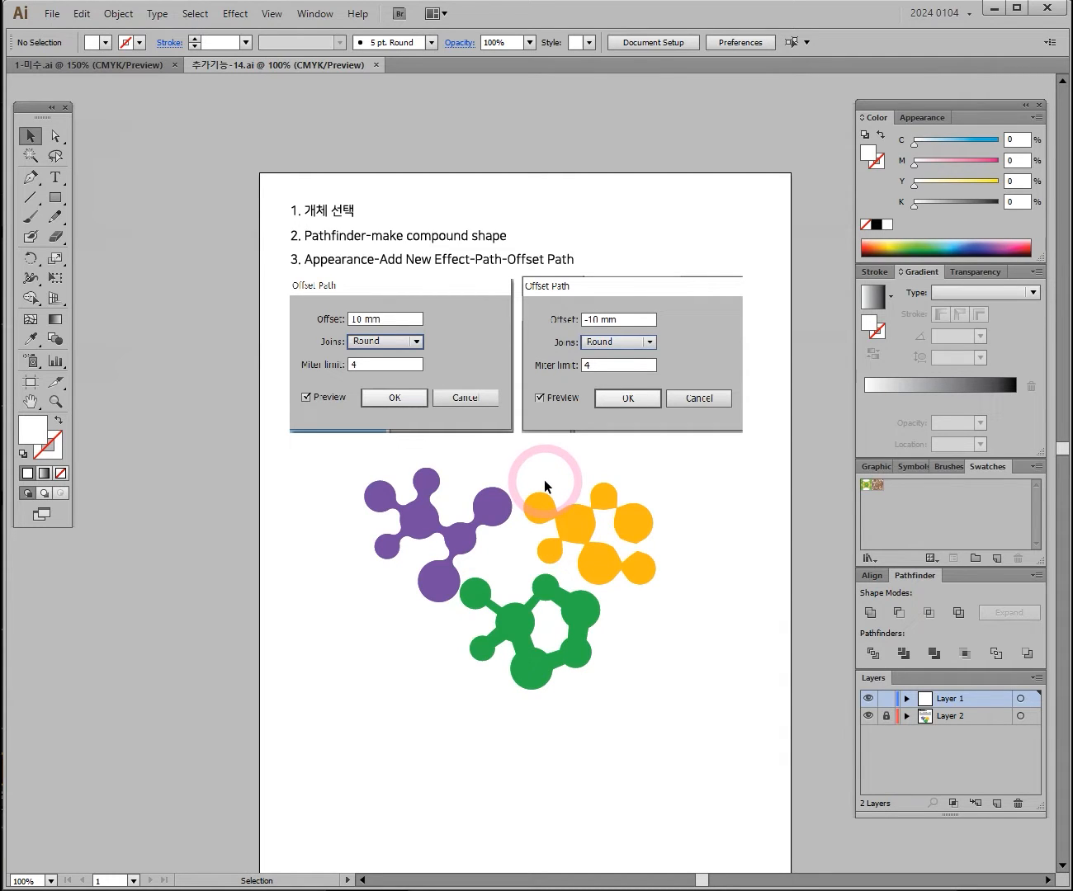
{"action": "key", "text": "space"}
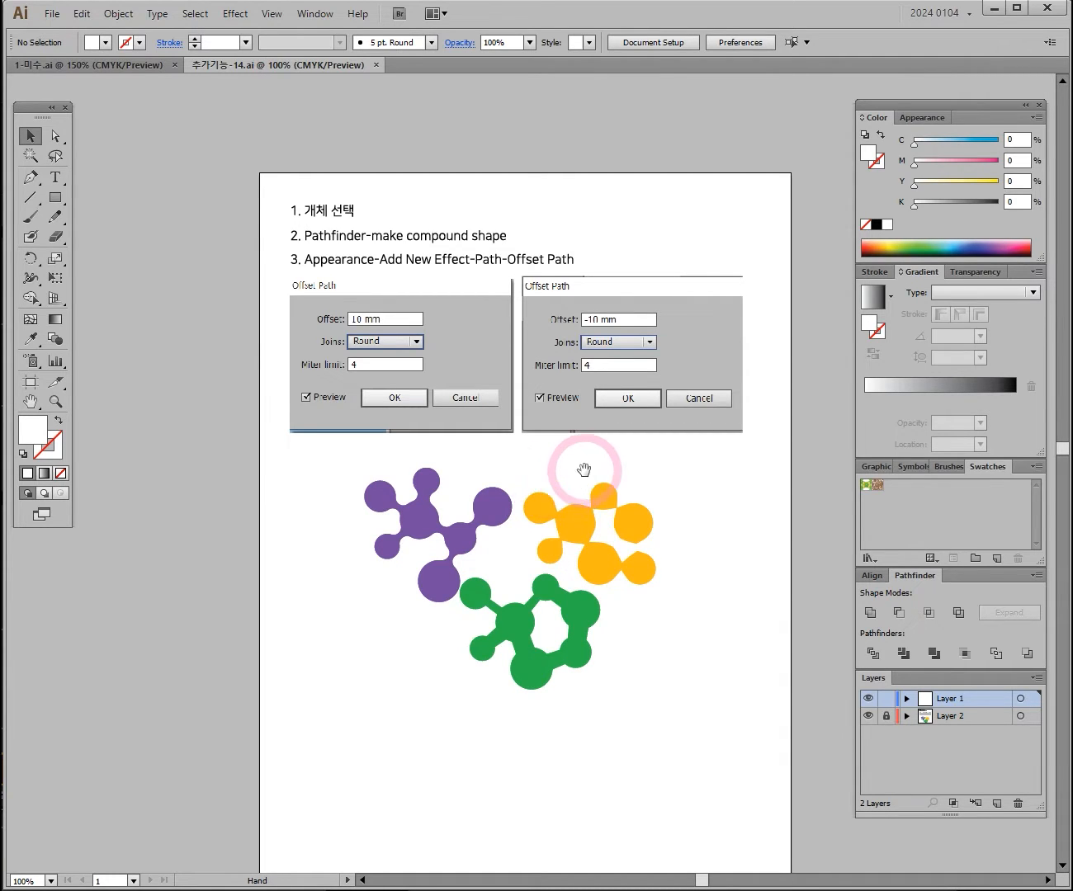
{"action": "left_click_drag", "start_coordinate": [593, 459], "coordinate": [494, 432]}
{"action": "key", "text": "ctrl+space"}
{"action": "left_click", "coordinate": [399, 348], "text": "ctrl"}
{"action": "left_click_drag", "start_coordinate": [624, 378], "coordinate": [510, 289]}
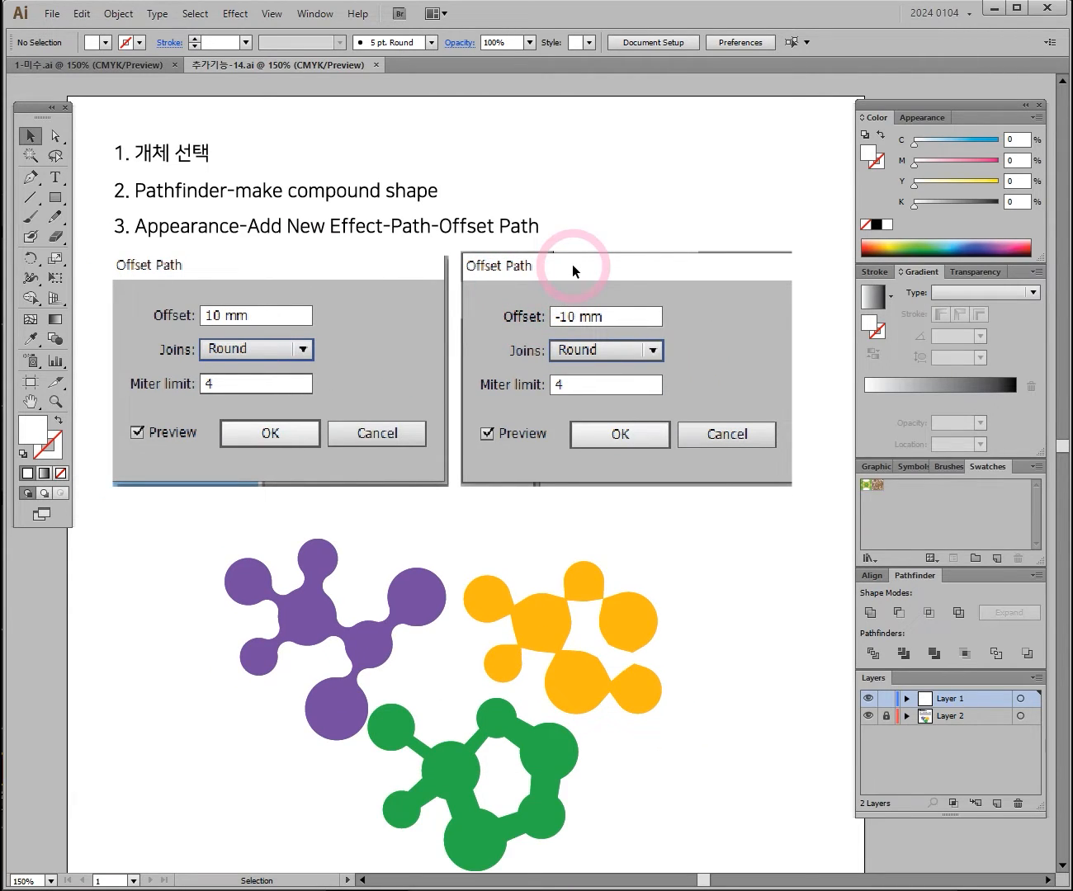
Step: Check the list of available panels, including Pathfinder, and slightly reposition the floating panel group and the tools panel
{"action": "left_click", "coordinate": [315, 15]}
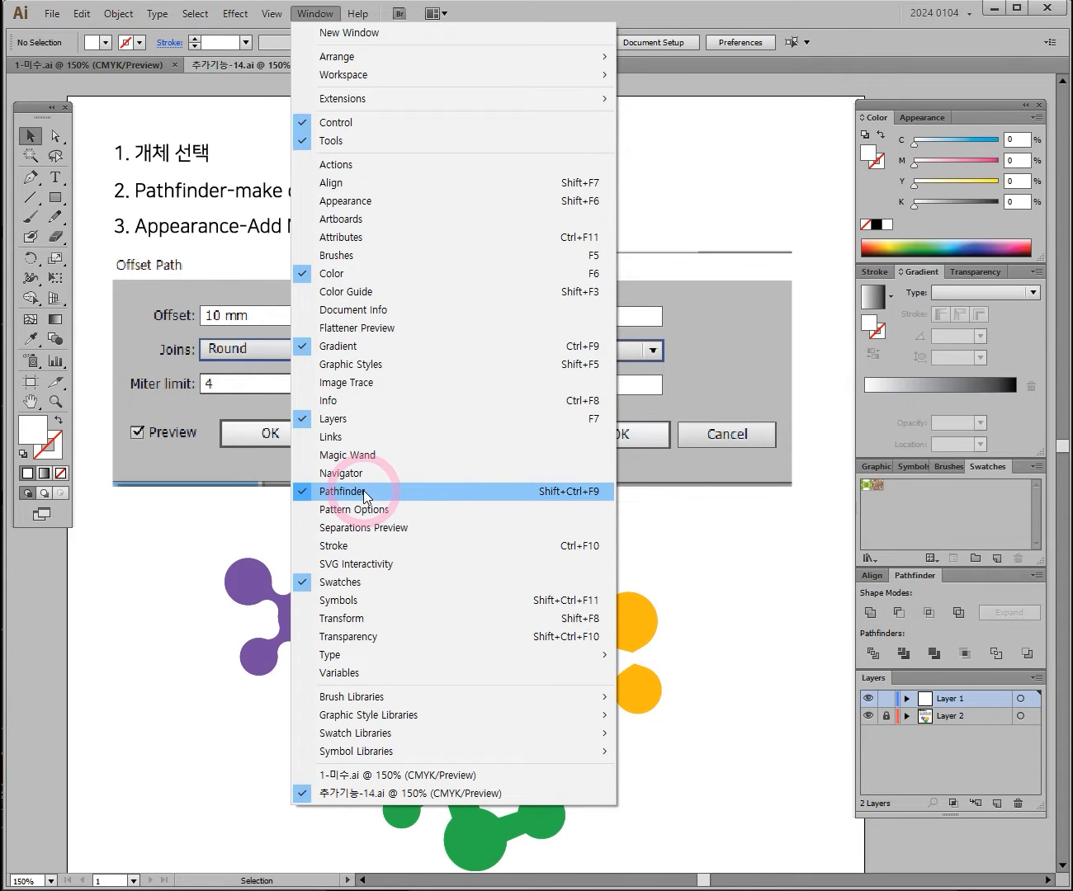
{"action": "left_click", "coordinate": [963, 104]}
{"action": "mouse_move", "coordinate": [963, 102]}
{"action": "left_mouse_down"}
{"action": "mouse_move", "coordinate": [707, 159]}
{"action": "mouse_move", "coordinate": [695, 112]}
{"action": "mouse_move", "coordinate": [892, 87]}
{"action": "mouse_move", "coordinate": [892, 119]}
{"action": "mouse_move", "coordinate": [864, 139]}
{"action": "mouse_move", "coordinate": [885, 124]}
{"action": "mouse_move", "coordinate": [946, 127]}
{"action": "mouse_move", "coordinate": [977, 112]}
{"action": "left_mouse_up"}
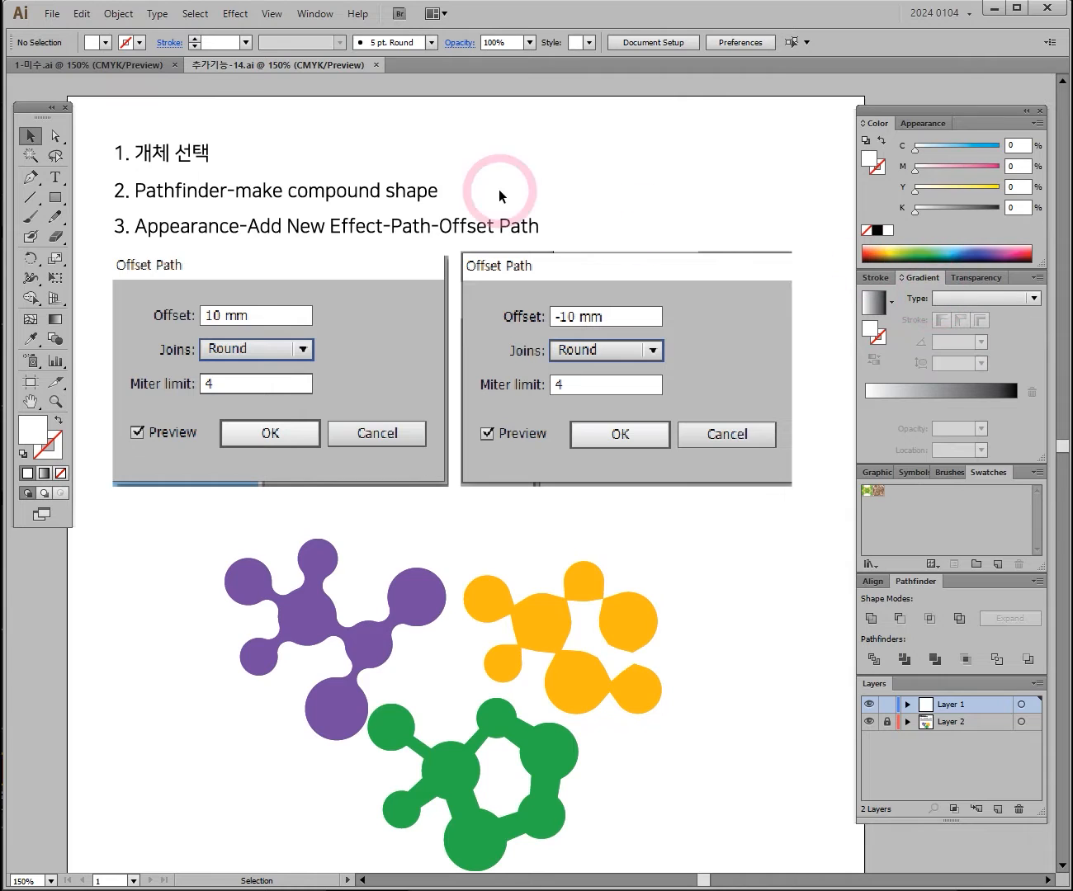
{"action": "mouse_move", "coordinate": [33, 125]}
{"action": "left_mouse_down"}
{"action": "mouse_move", "coordinate": [24, 167]}
{"action": "mouse_move", "coordinate": [221, 213]}
{"action": "mouse_move", "coordinate": [70, 151]}
{"action": "mouse_move", "coordinate": [38, 129]}
{"action": "mouse_move", "coordinate": [46, 127]}
{"action": "left_mouse_up"}
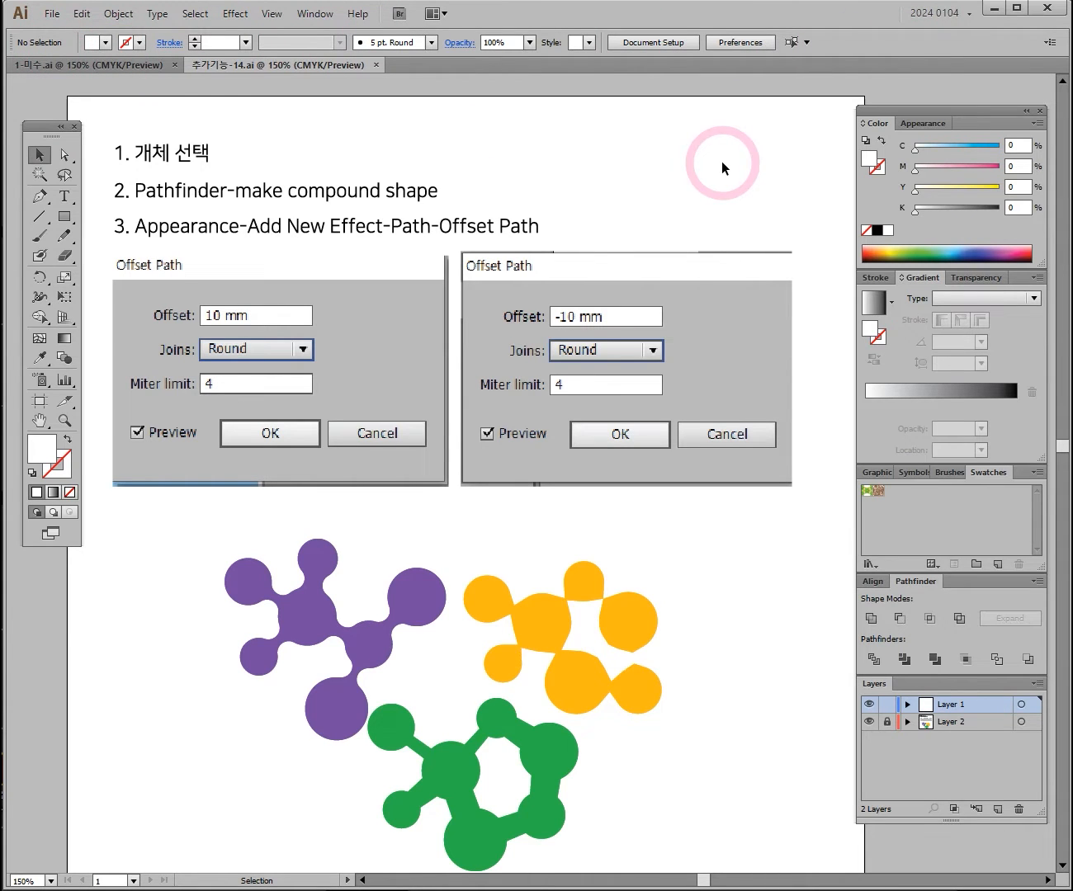
Step: Try to select the purple, orange and green molecule shapes with selection marquees while their layer is locked
{"action": "key", "text": "space"}
{"action": "scroll", "coordinate": [578, 586], "scroll_direction": "down", "scroll_amount": 4}
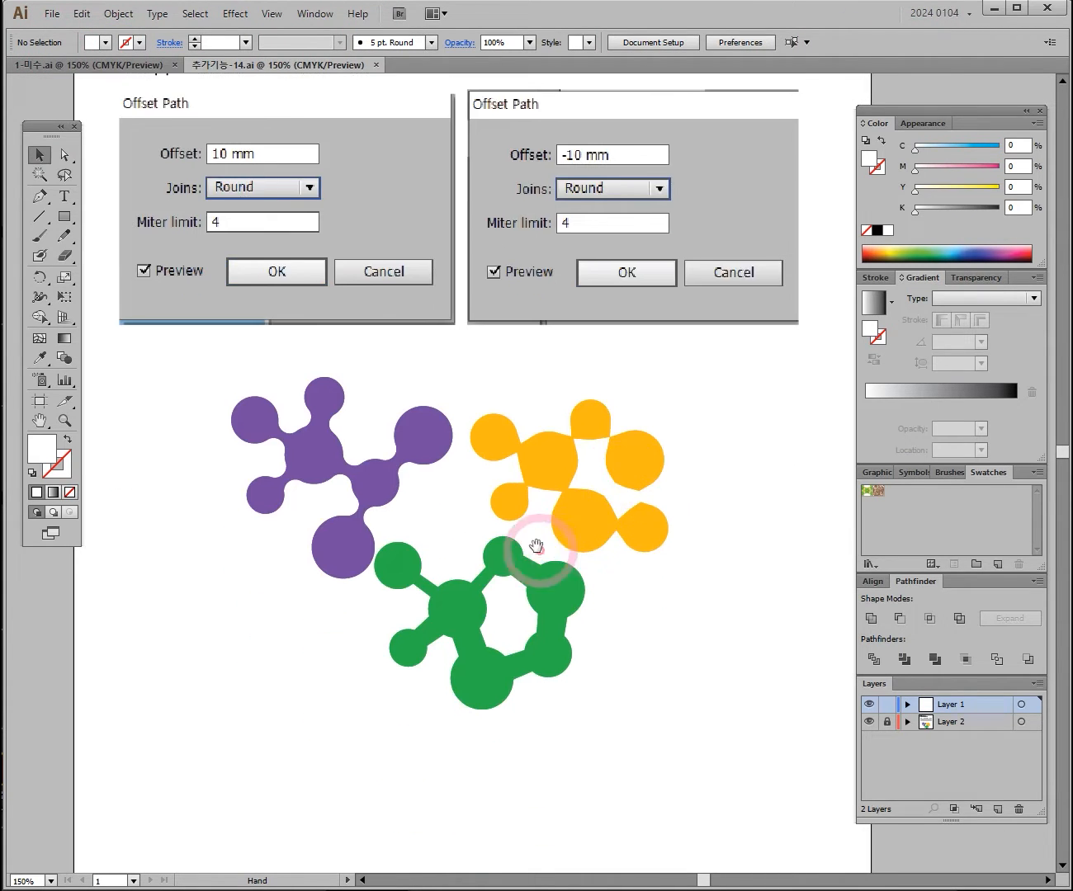
{"action": "scroll", "coordinate": [479, 496], "scroll_direction": "down", "scroll_amount": 2}
{"action": "left_click", "coordinate": [411, 452], "text": "ctrl"}
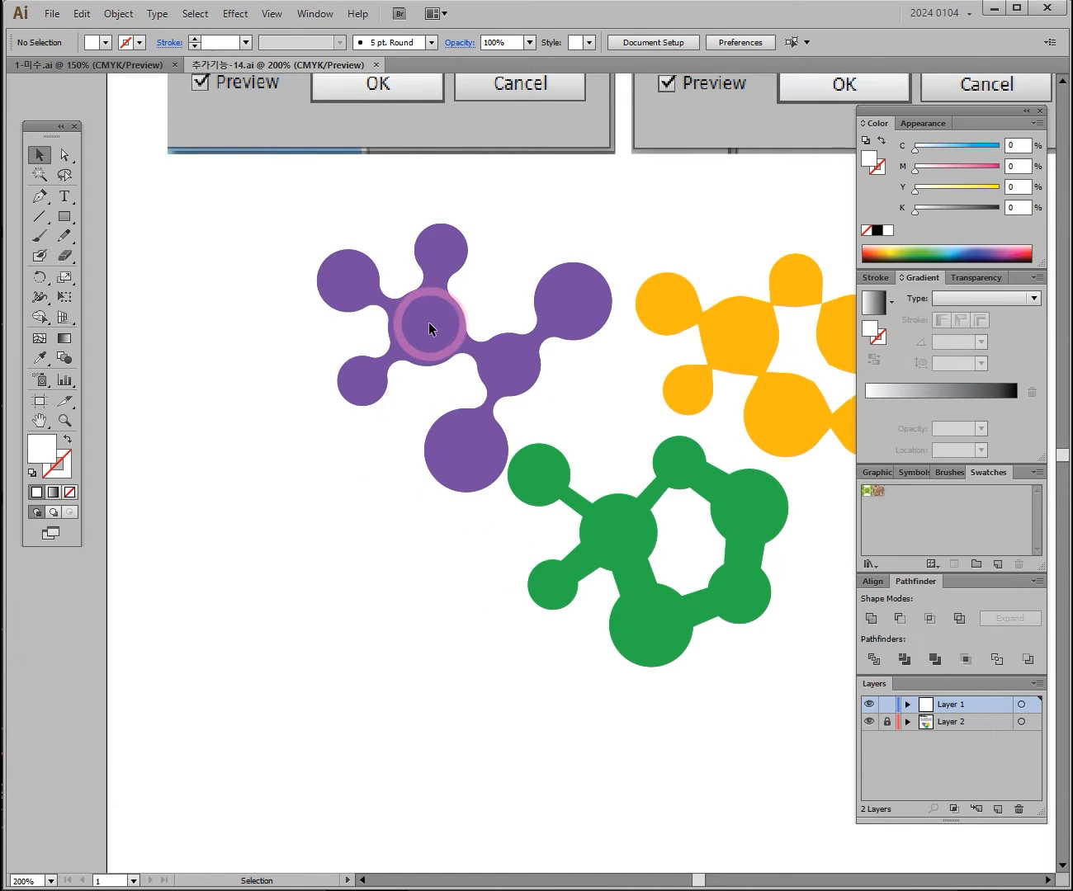
{"action": "key", "text": "space"}
{"action": "left_click_drag", "start_coordinate": [434, 304], "coordinate": [367, 348]}
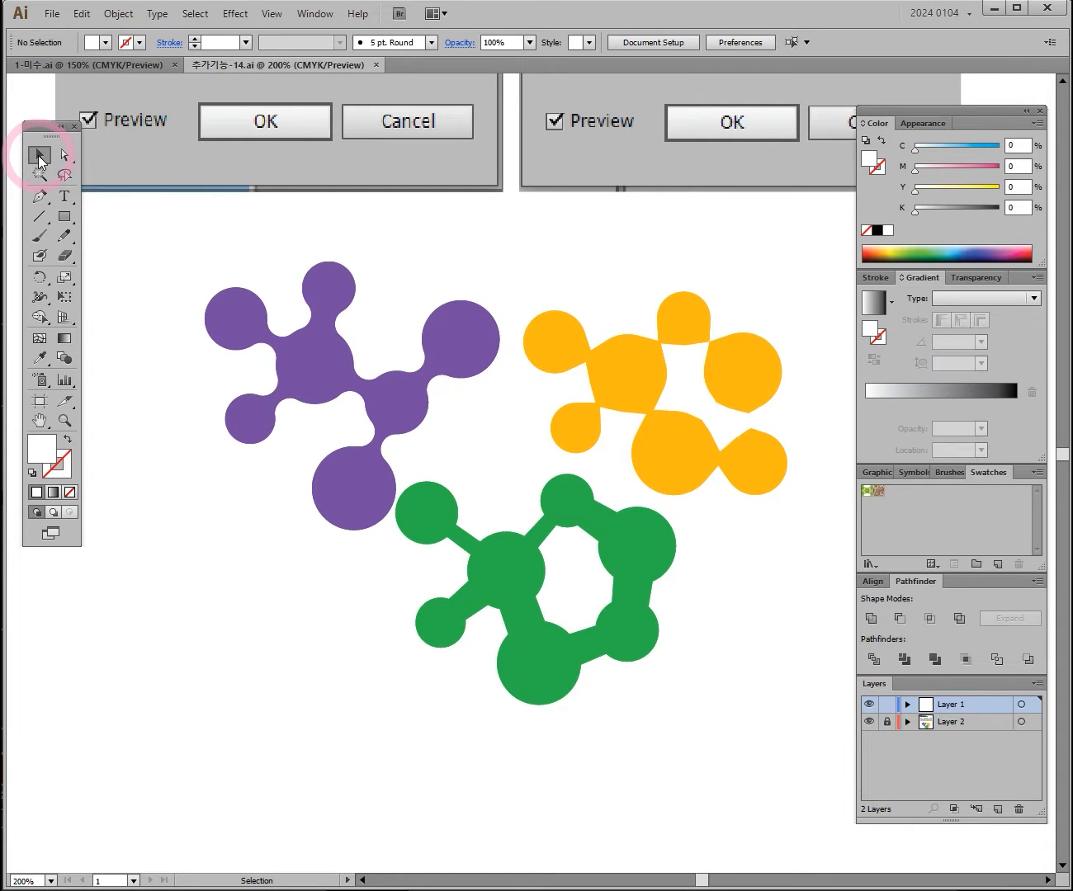
{"action": "left_click_drag", "start_coordinate": [257, 237], "coordinate": [725, 616]}
{"action": "left_click_drag", "start_coordinate": [133, 187], "coordinate": [657, 596]}
{"action": "left_click_drag", "start_coordinate": [264, 254], "coordinate": [686, 518]}
Step: Unlock Layer 2 to make the molecule artwork on it editable
{"action": "scroll", "coordinate": [520, 287], "scroll_direction": "up", "scroll_amount": 6}
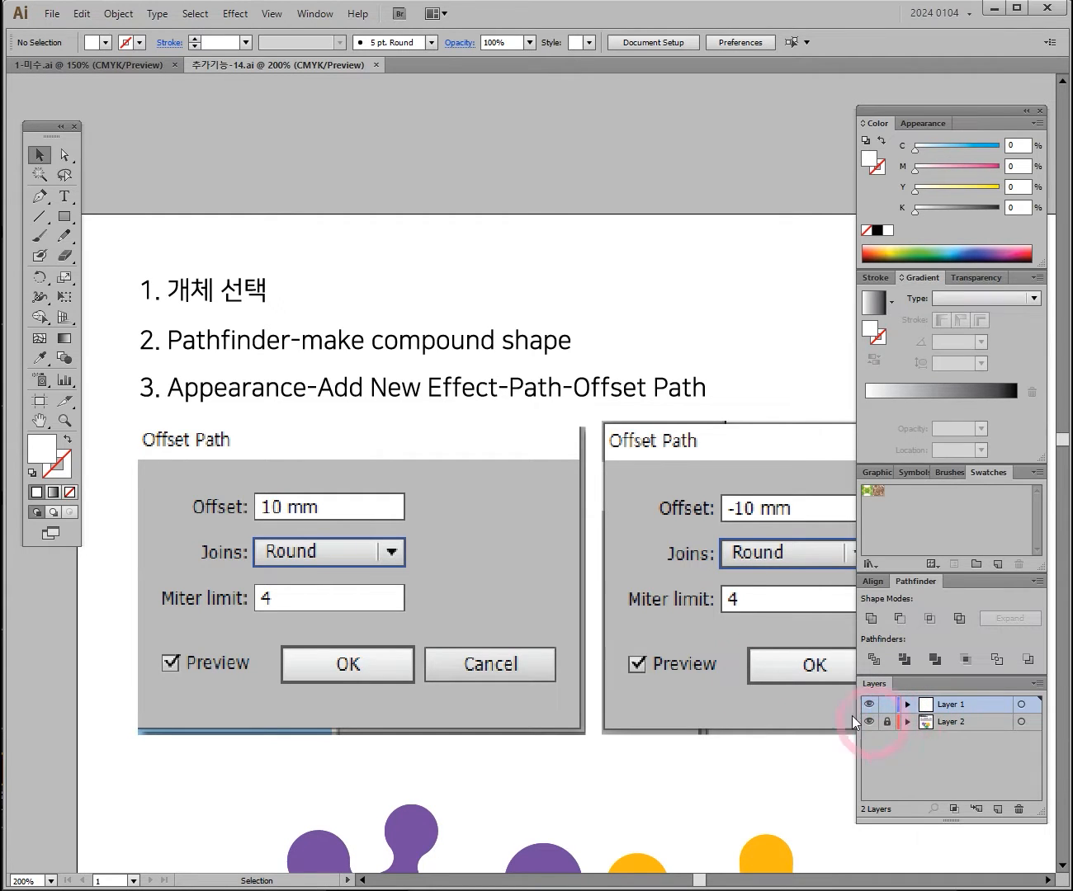
{"action": "key", "text": "ctrl+alt+space"}
{"action": "left_click", "coordinate": [633, 634], "text": "ctrl+alt"}
{"action": "left_click_drag", "start_coordinate": [648, 635], "coordinate": [588, 440]}
{"action": "left_click_drag", "start_coordinate": [473, 254], "coordinate": [513, 383]}
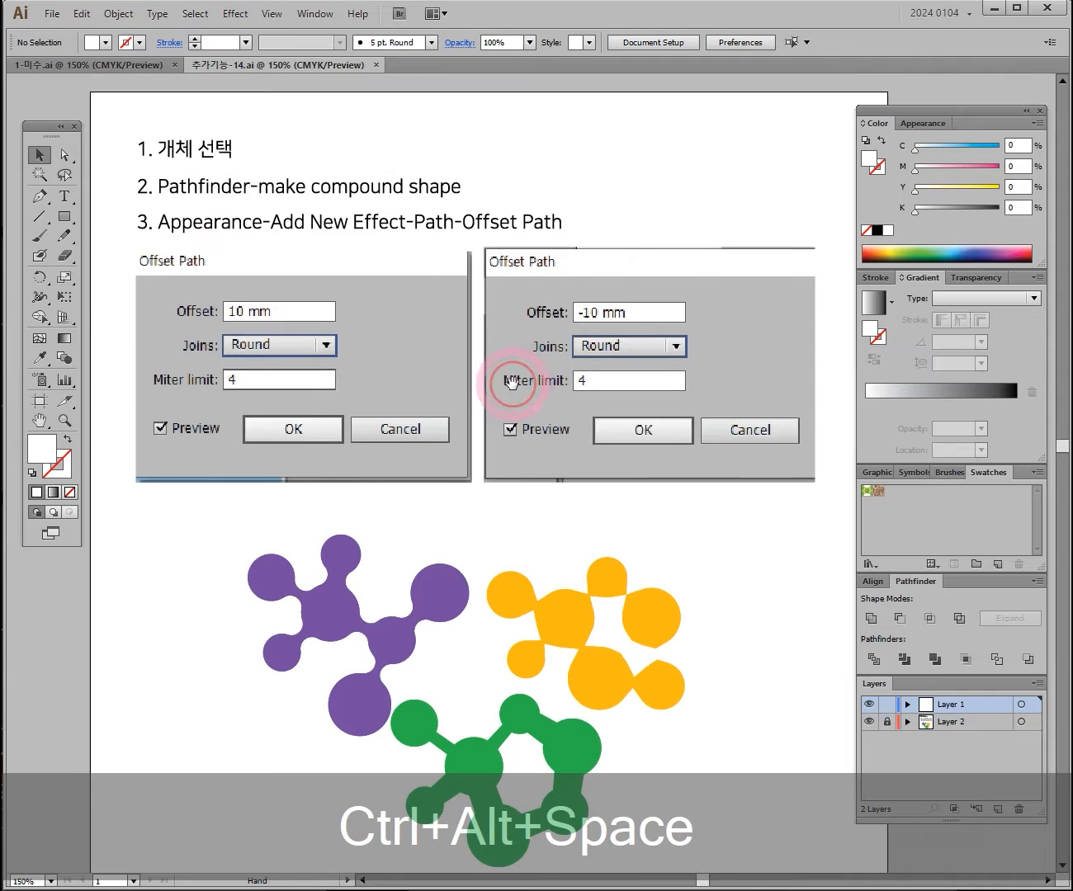
{"action": "left_click", "coordinate": [887, 723]}
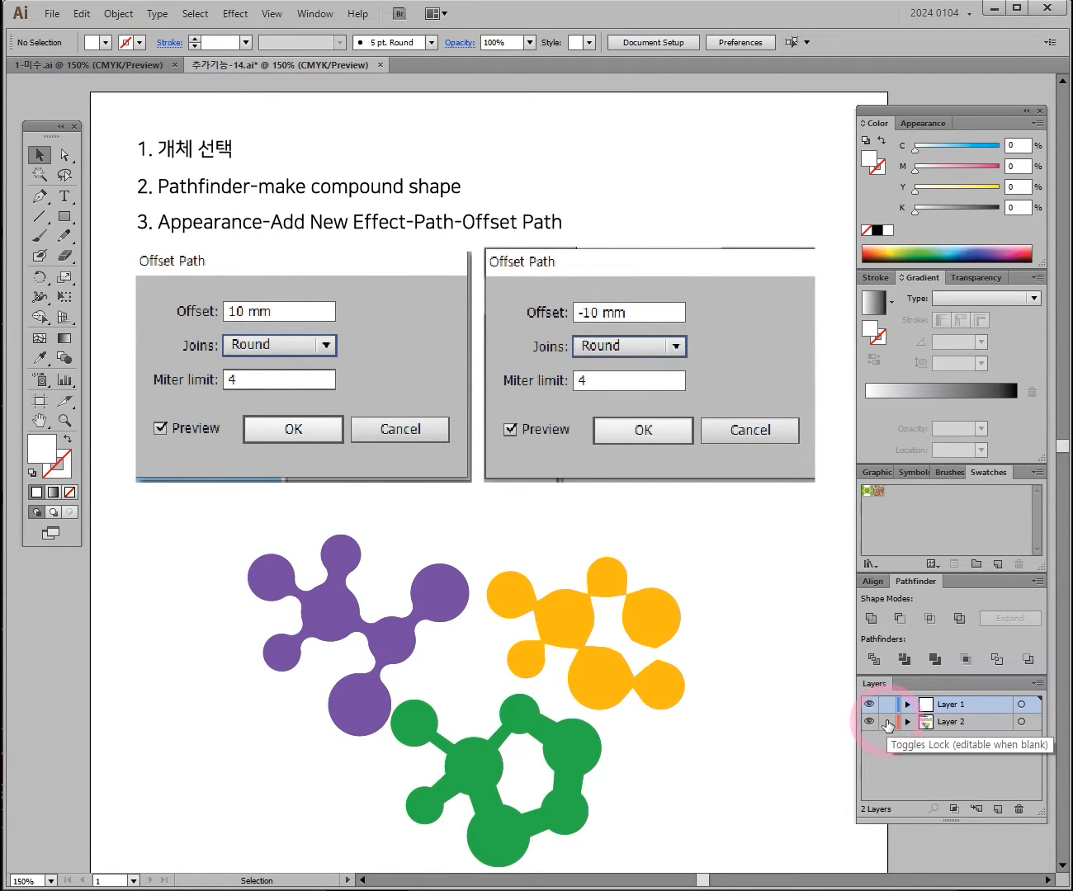
Step: Try repositioning the two Offset Path reference images on the unlocked layer, and undo the moves
{"action": "left_click_drag", "start_coordinate": [331, 308], "coordinate": [720, 439]}
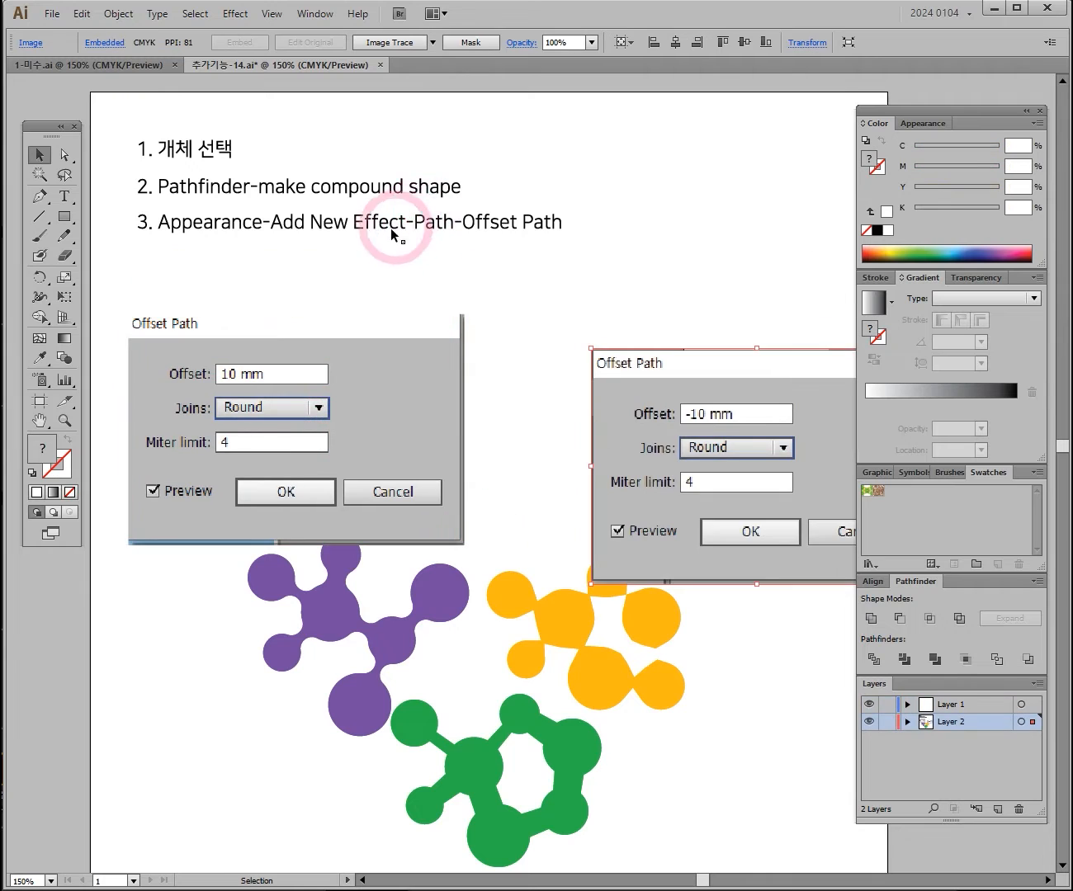
{"action": "left_click_drag", "start_coordinate": [407, 234], "coordinate": [530, 191]}
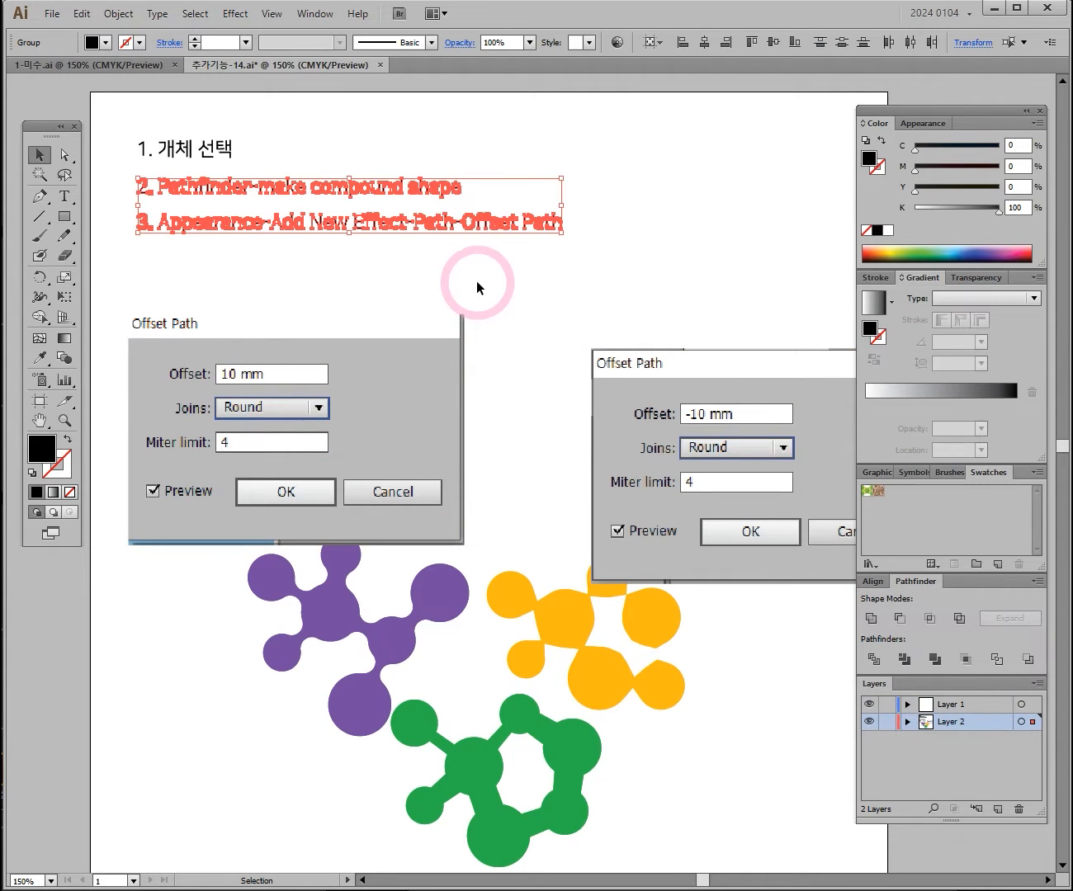
{"action": "key", "text": "ctrl+z"}
{"action": "key", "text": "ctrl+z"}
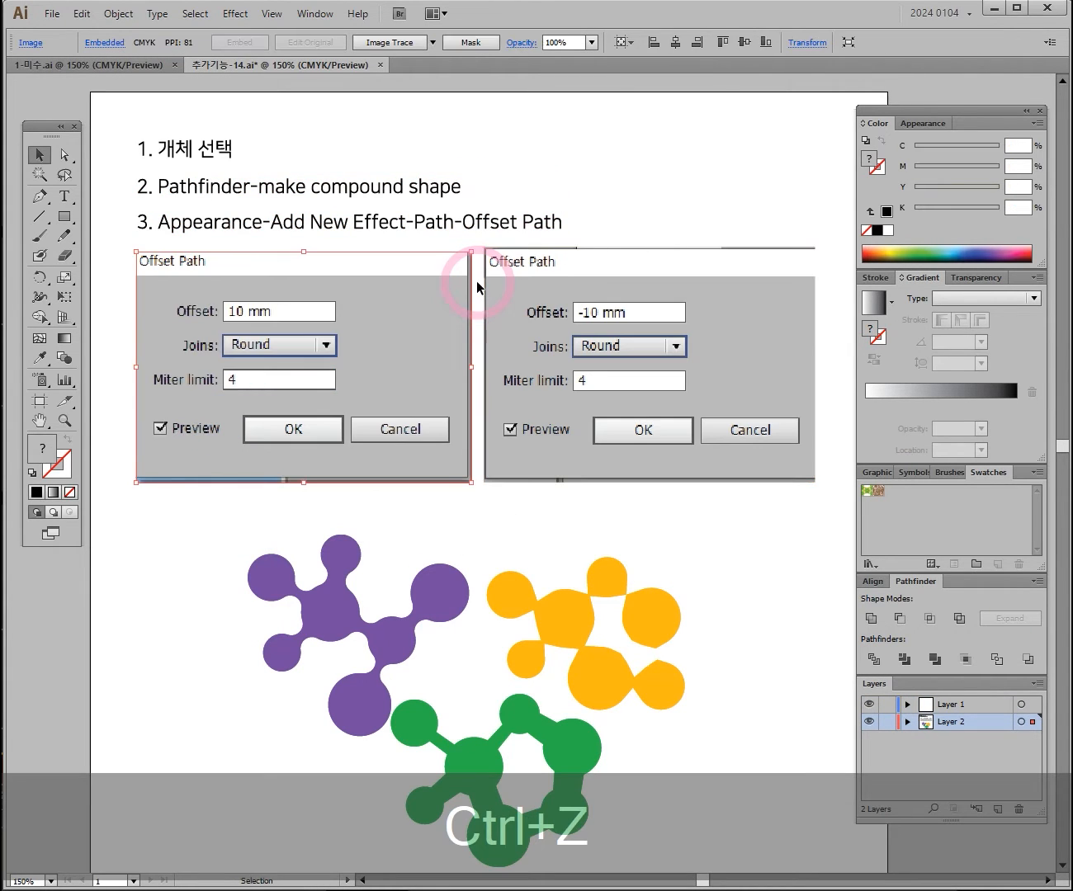
Step: Lock Layer 2 again and make Layer 1 the active layer
{"action": "left_click", "coordinate": [887, 724]}
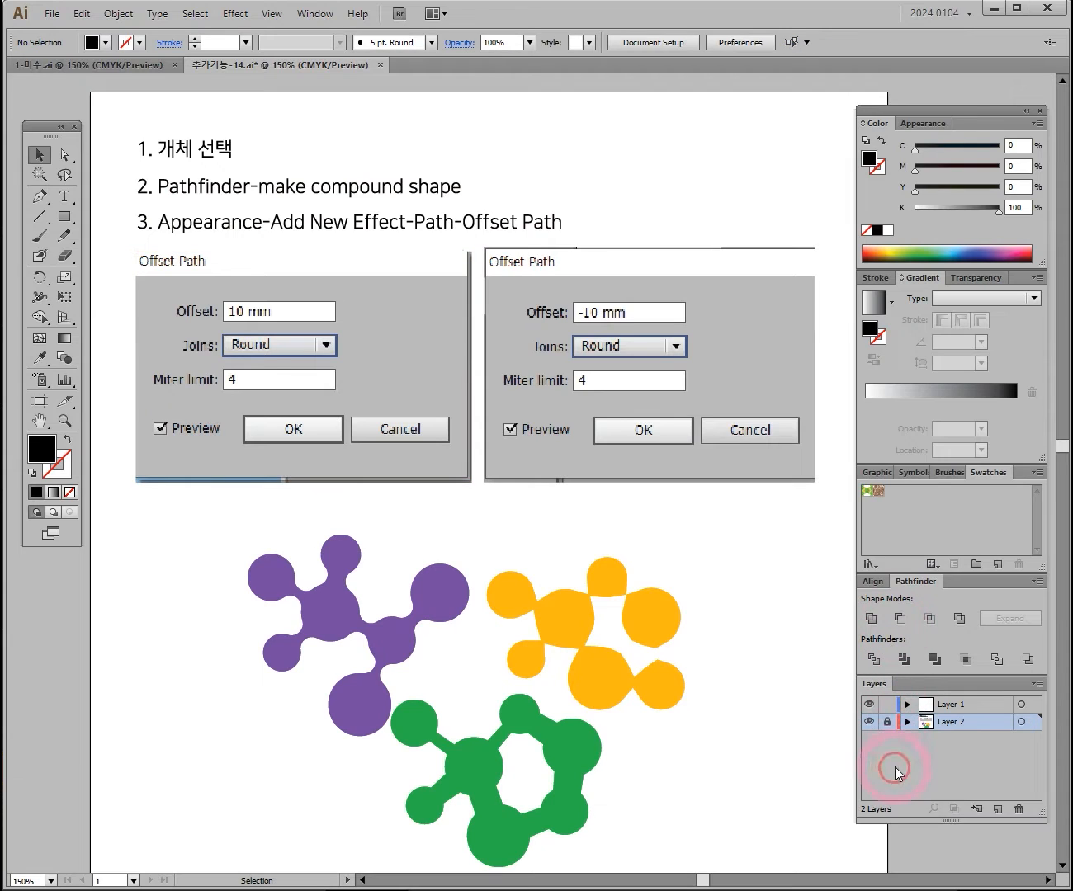
{"action": "left_click", "coordinate": [961, 706]}
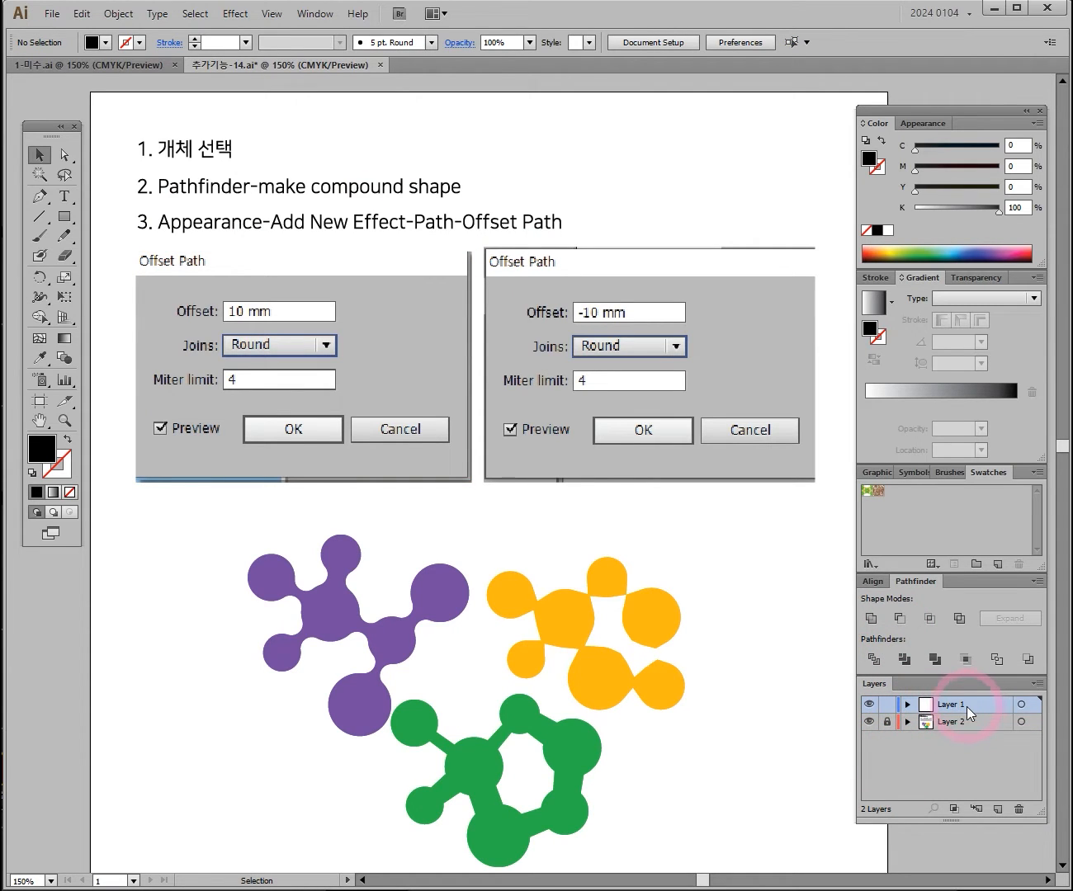
Step: Use the Ellipse tool to draw a black ellipse and a separate black circle side by side below the green molecule
{"action": "left_click_drag", "start_coordinate": [709, 666], "coordinate": [686, 601]}
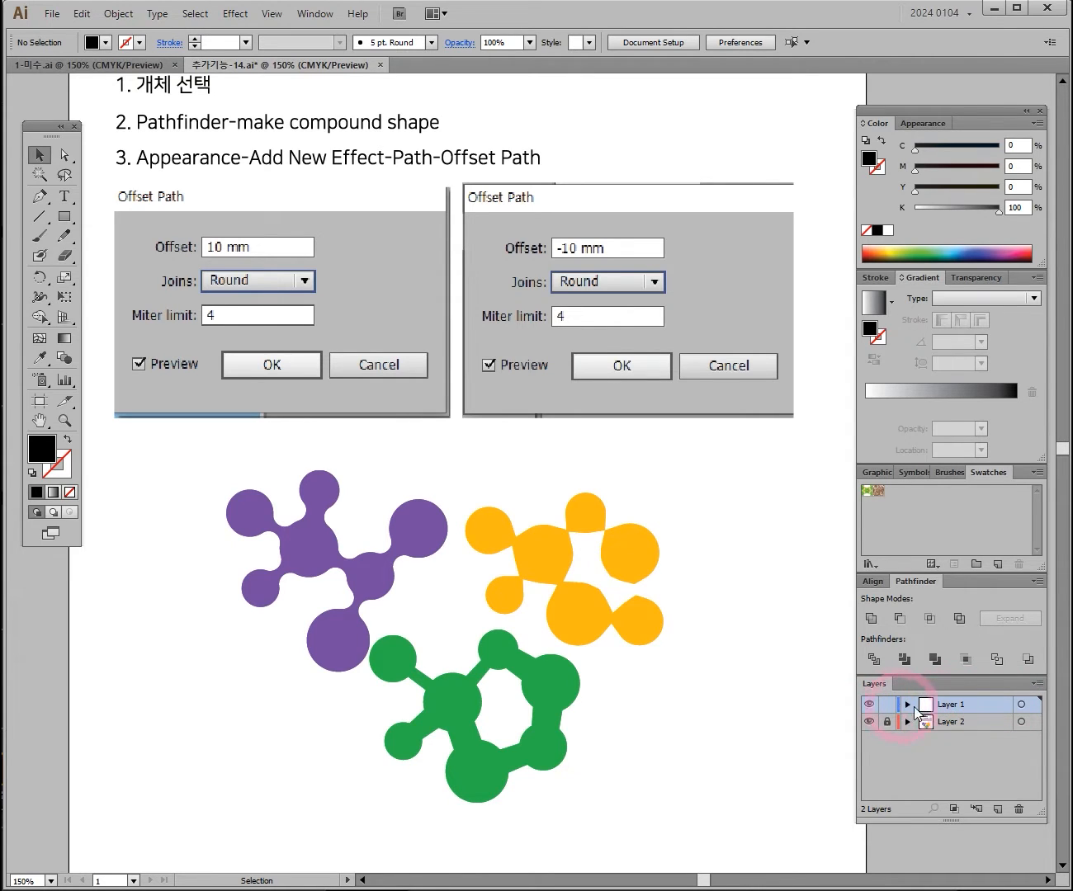
{"action": "left_click_drag", "start_coordinate": [645, 592], "coordinate": [596, 406]}
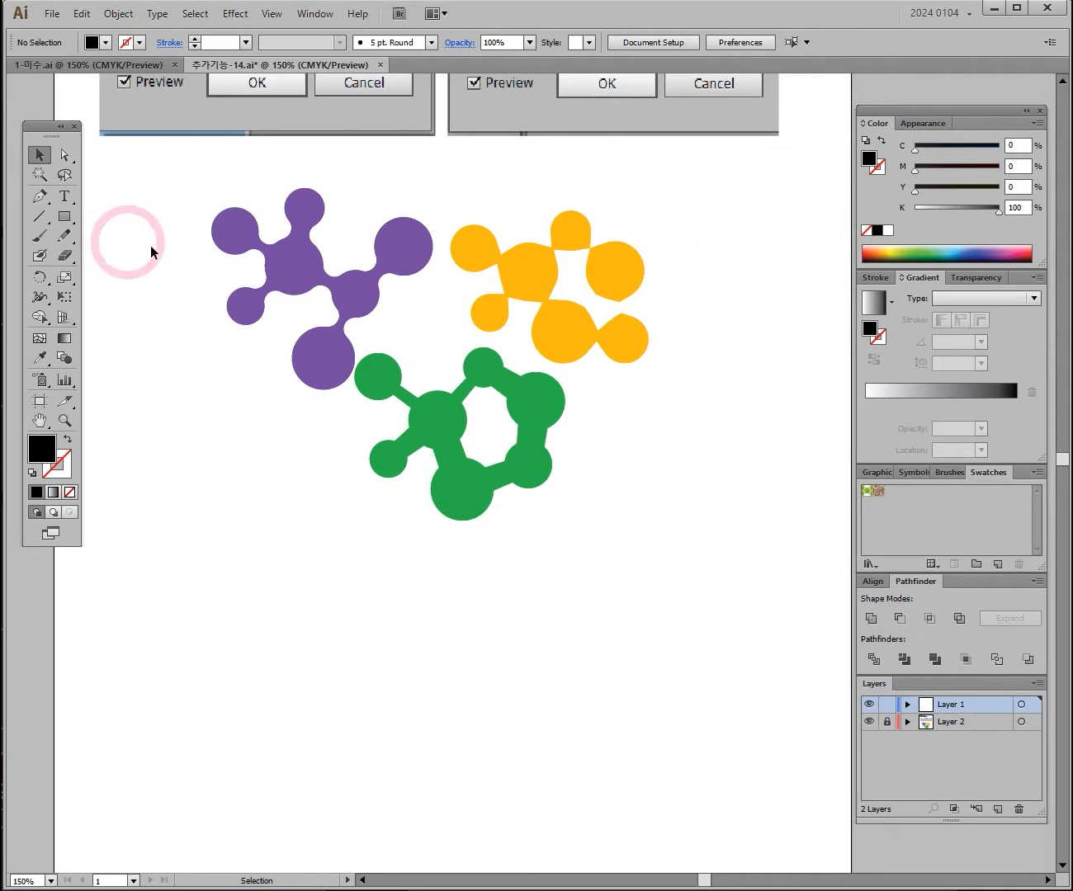
{"action": "left_click", "coordinate": [65, 217]}
{"action": "left_click_drag", "start_coordinate": [72, 223], "coordinate": [134, 254]}
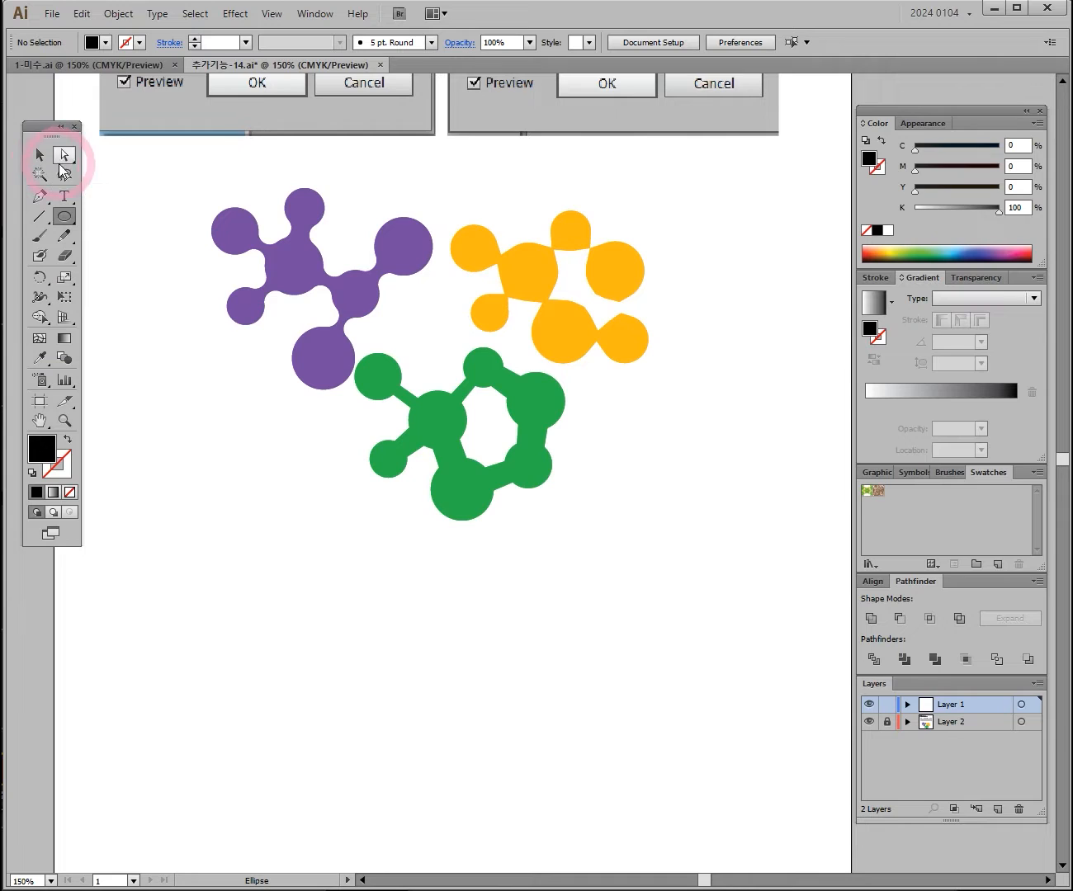
{"action": "left_click", "coordinate": [64, 218]}
{"action": "left_click_drag", "start_coordinate": [64, 219], "coordinate": [140, 258]}
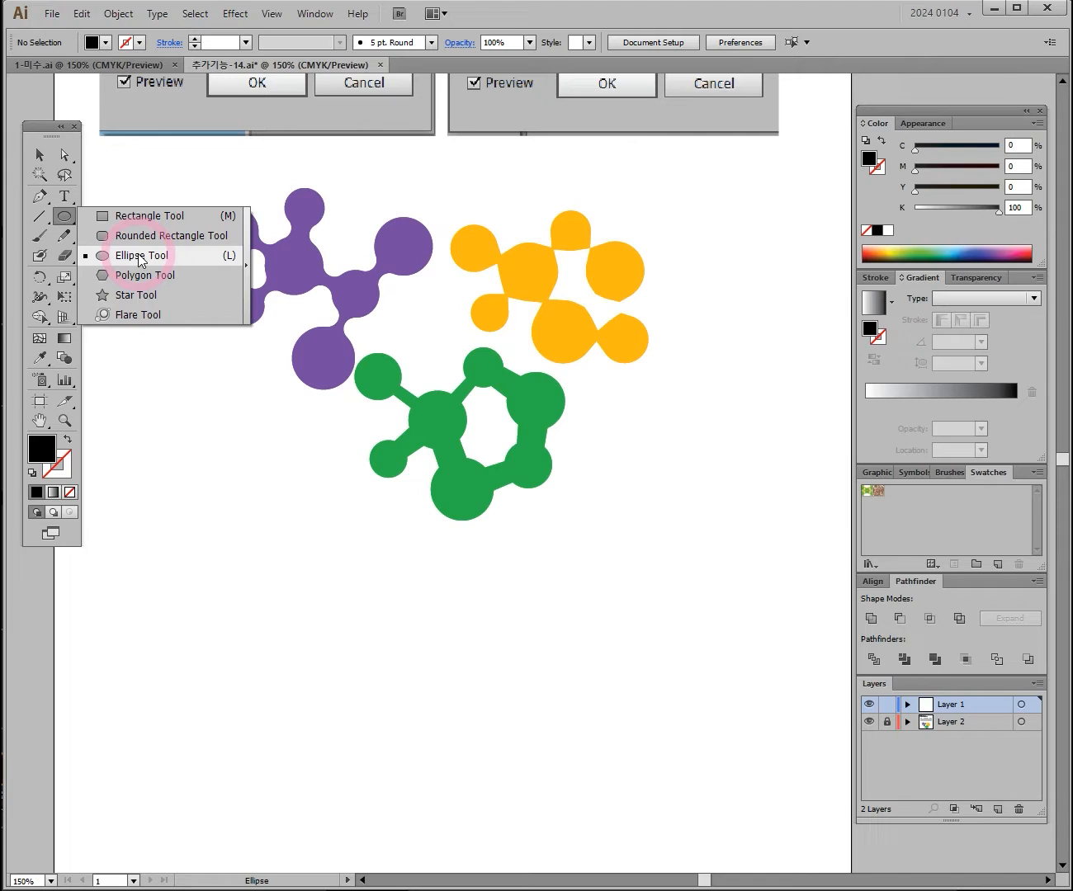
{"action": "left_click_drag", "start_coordinate": [139, 260], "coordinate": [146, 252]}
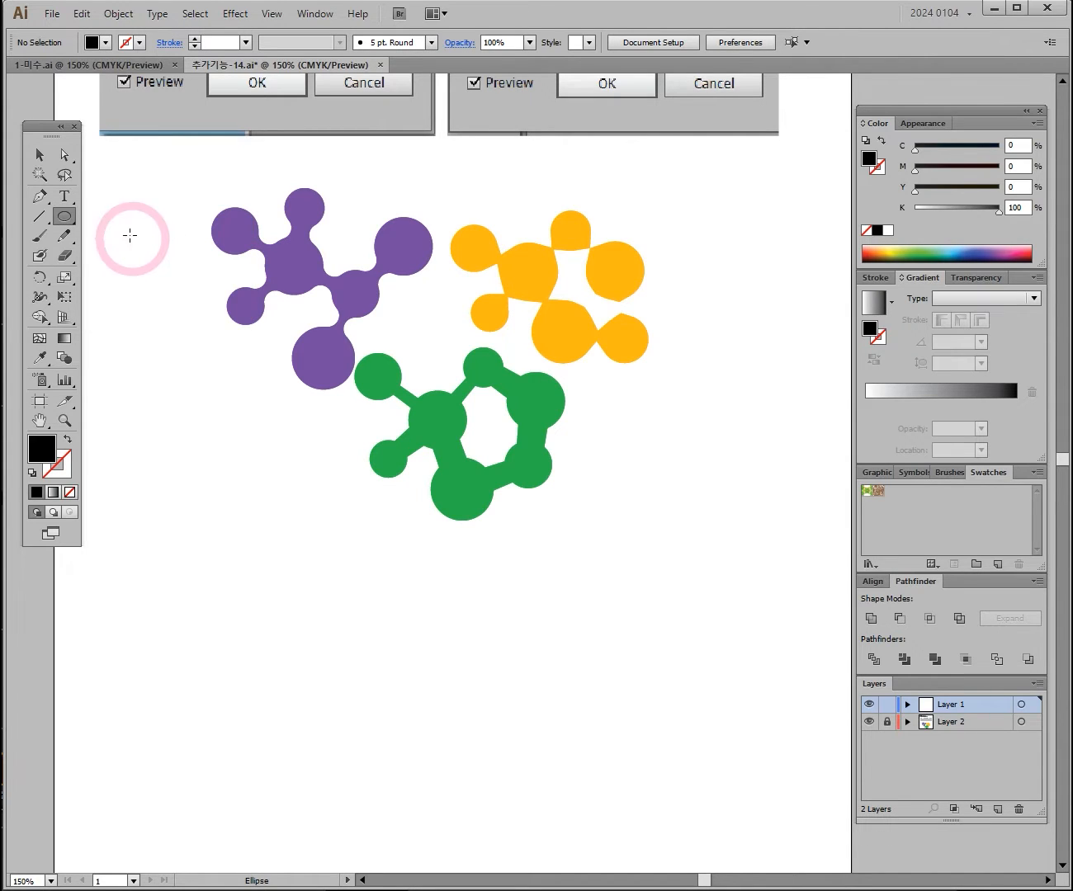
{"action": "left_click_drag", "start_coordinate": [73, 221], "coordinate": [122, 276]}
{"action": "left_click_drag", "start_coordinate": [72, 217], "coordinate": [134, 262]}
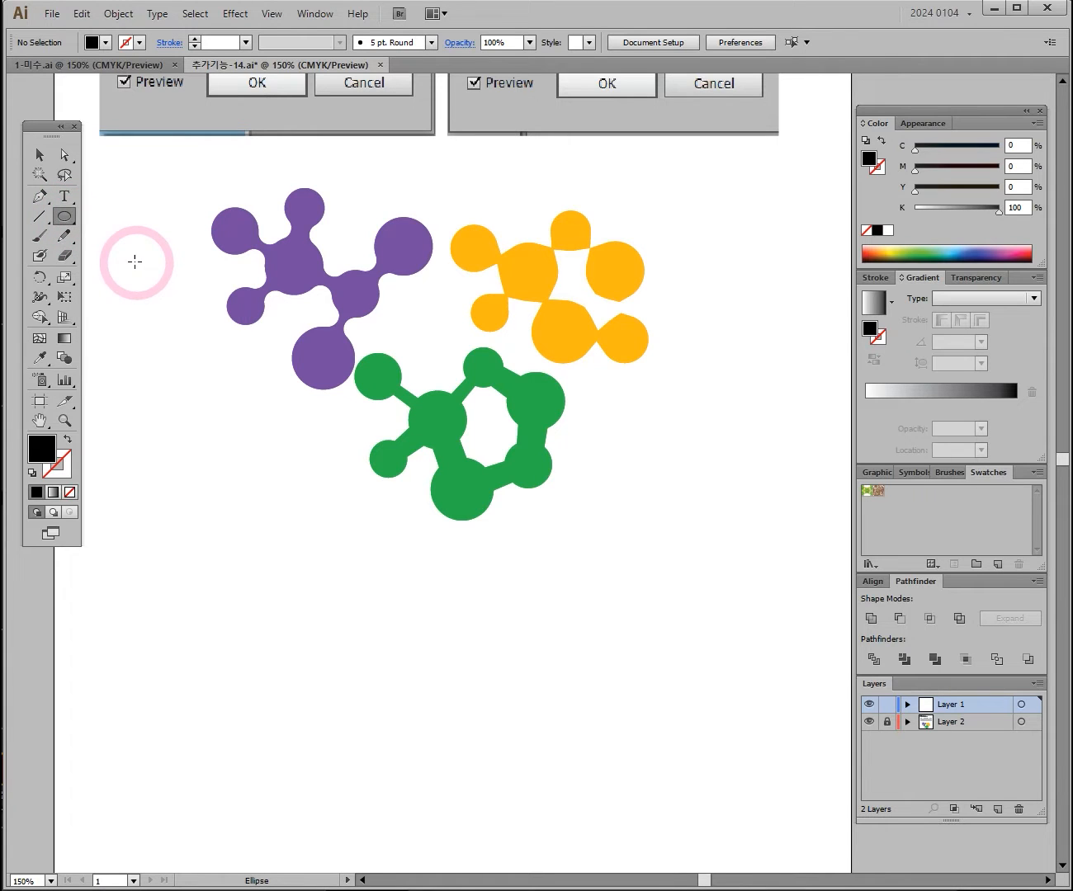
{"action": "left_click_drag", "start_coordinate": [331, 534], "coordinate": [302, 429]}
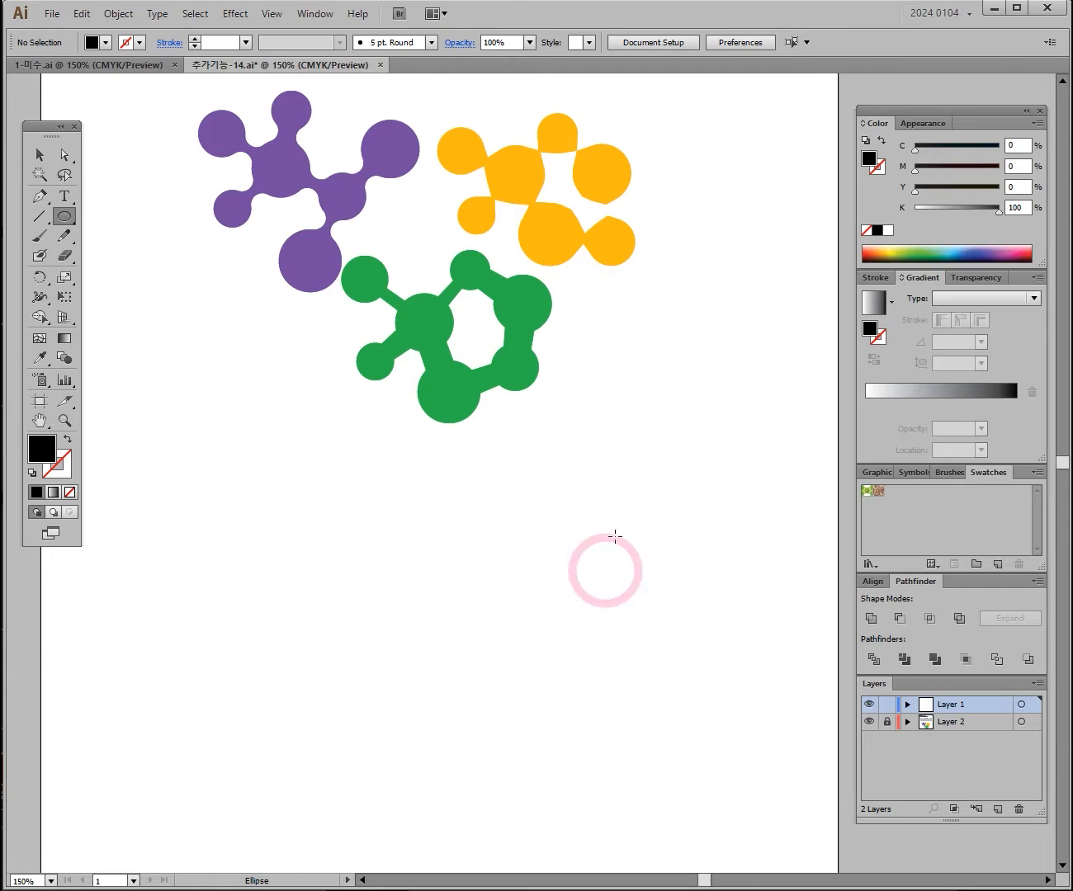
{"action": "left_click_drag", "start_coordinate": [262, 473], "coordinate": [411, 608]}
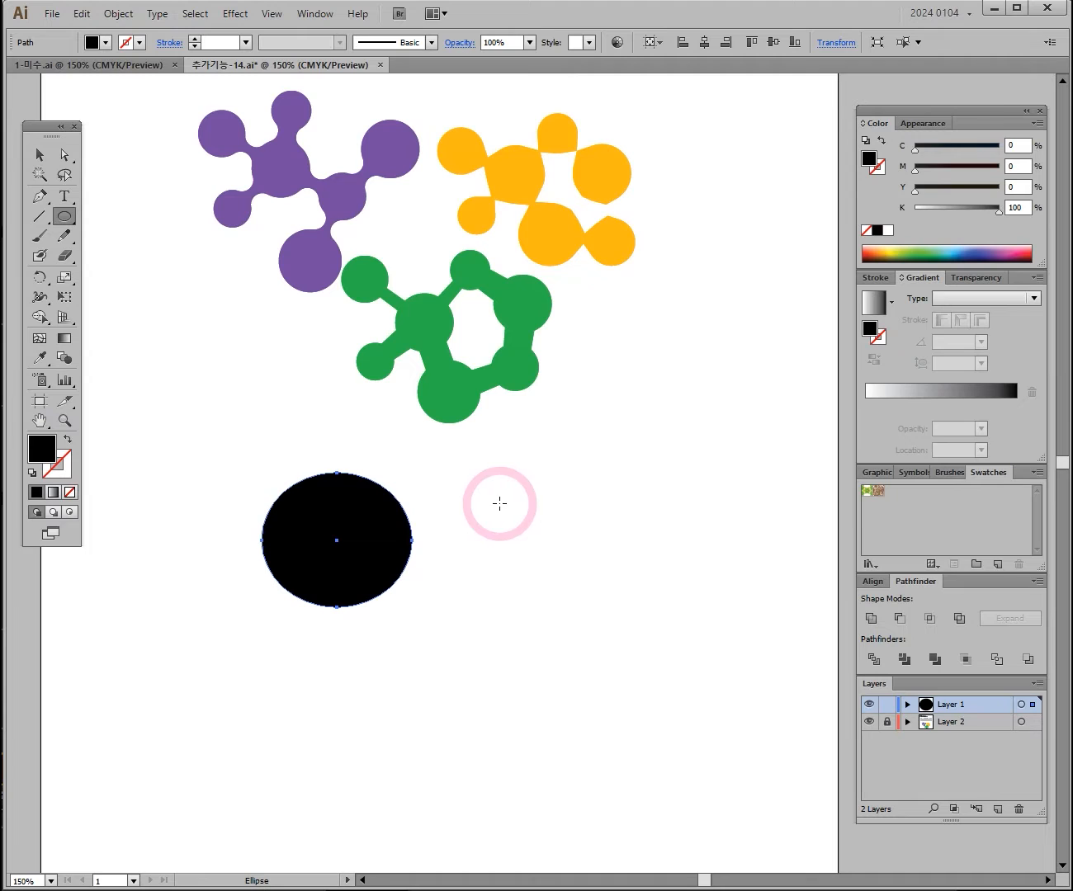
{"action": "left_click_drag", "start_coordinate": [489, 504], "coordinate": [623, 638]}
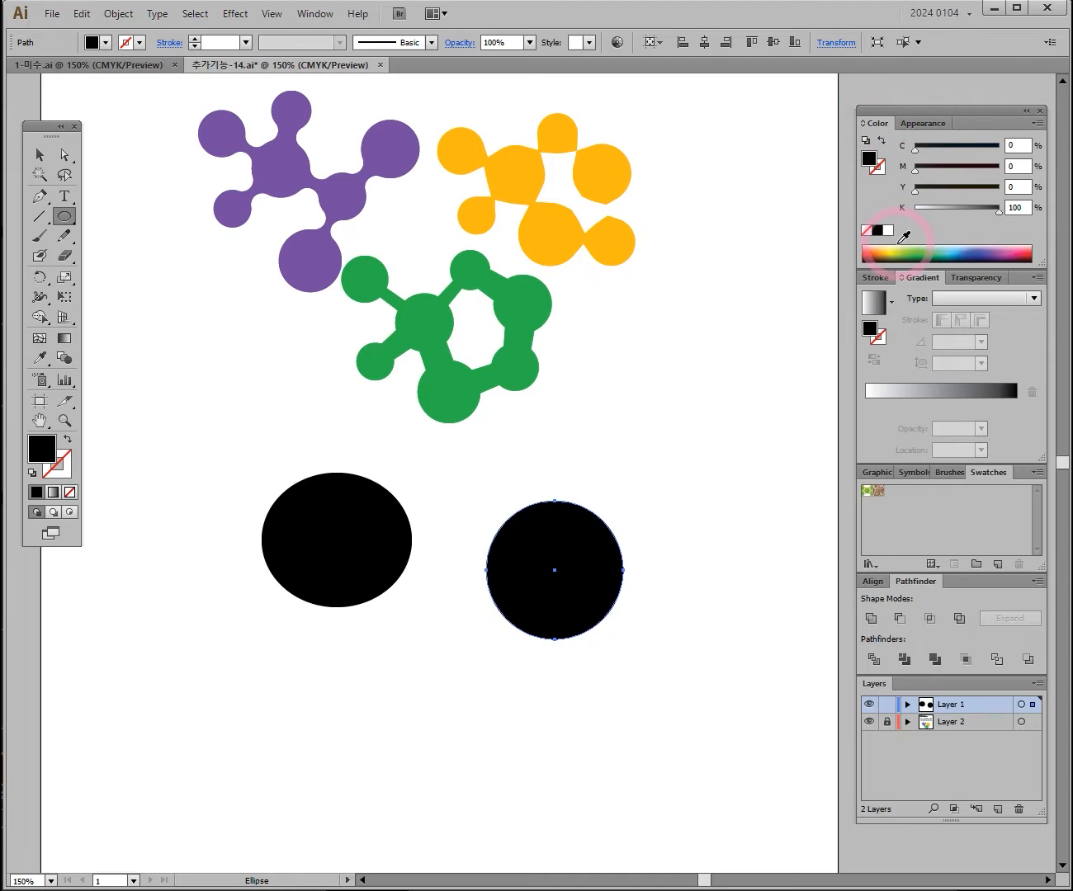
Step: Fill the newly drawn circle with purple from the colour spectrum, using C 61.18, M 86.67, Y 0, K 0
{"action": "left_click_drag", "start_coordinate": [899, 249], "coordinate": [933, 250]}
{"action": "left_click_drag", "start_coordinate": [949, 153], "coordinate": [990, 170]}
{"action": "left_click_drag", "start_coordinate": [923, 209], "coordinate": [974, 210]}
{"action": "left_click_drag", "start_coordinate": [990, 168], "coordinate": [1013, 197]}
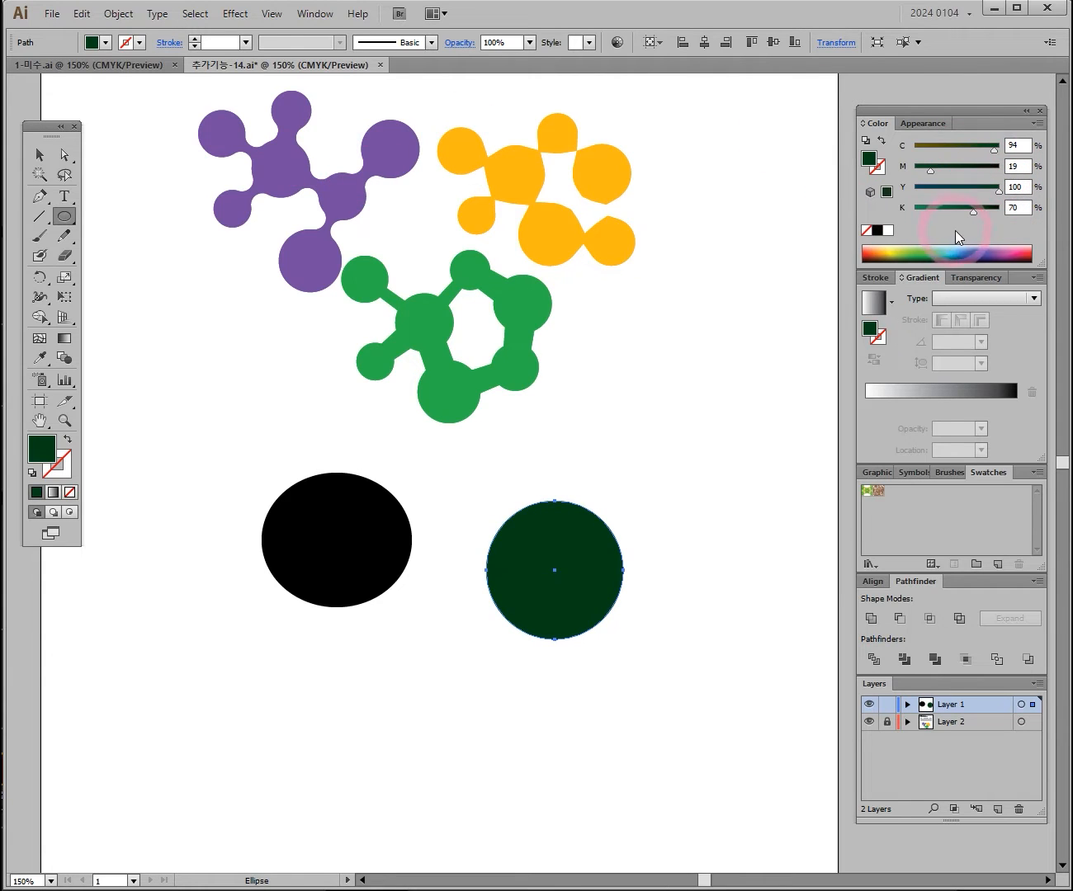
{"action": "left_click", "coordinate": [992, 250]}
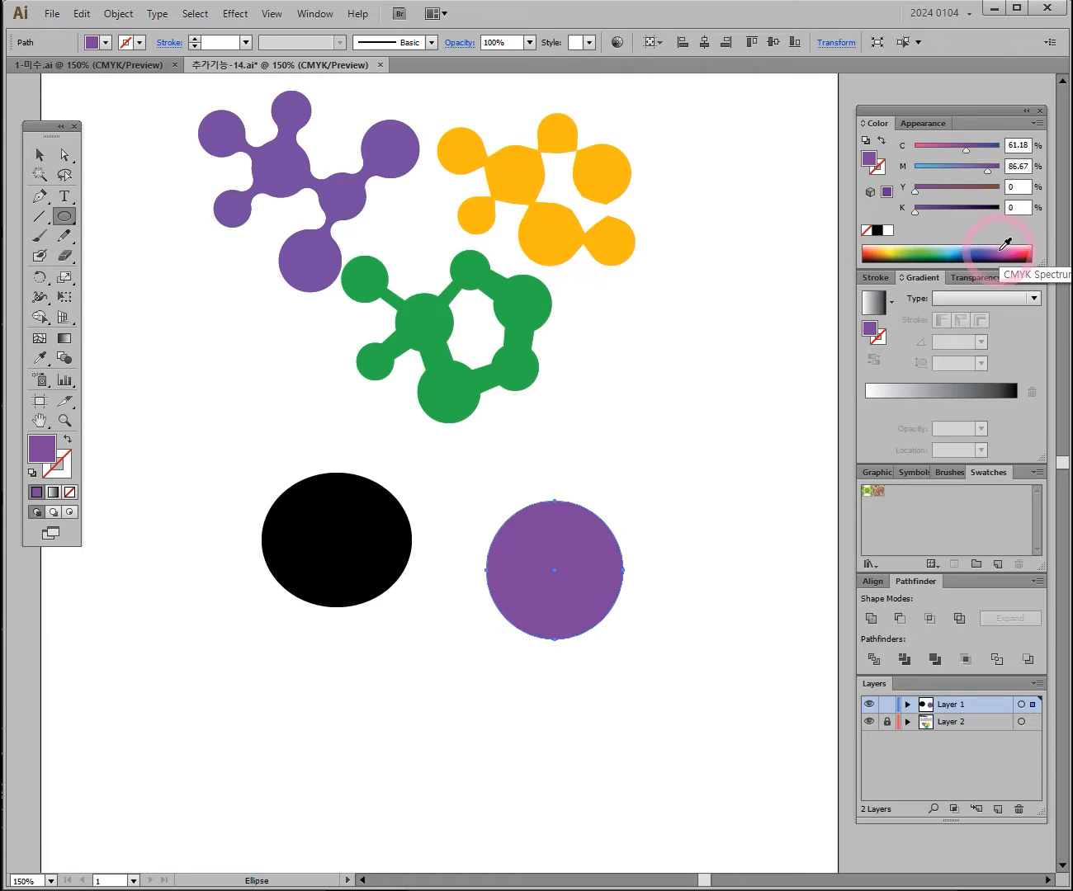
Step: Draw another purple circle and three purple ellipses of varying proportions around the existing black ellipse and purple circle
{"action": "left_click", "coordinate": [460, 554]}
{"action": "key", "text": "space"}
{"action": "left_click_drag", "start_coordinate": [501, 549], "coordinate": [446, 460]}
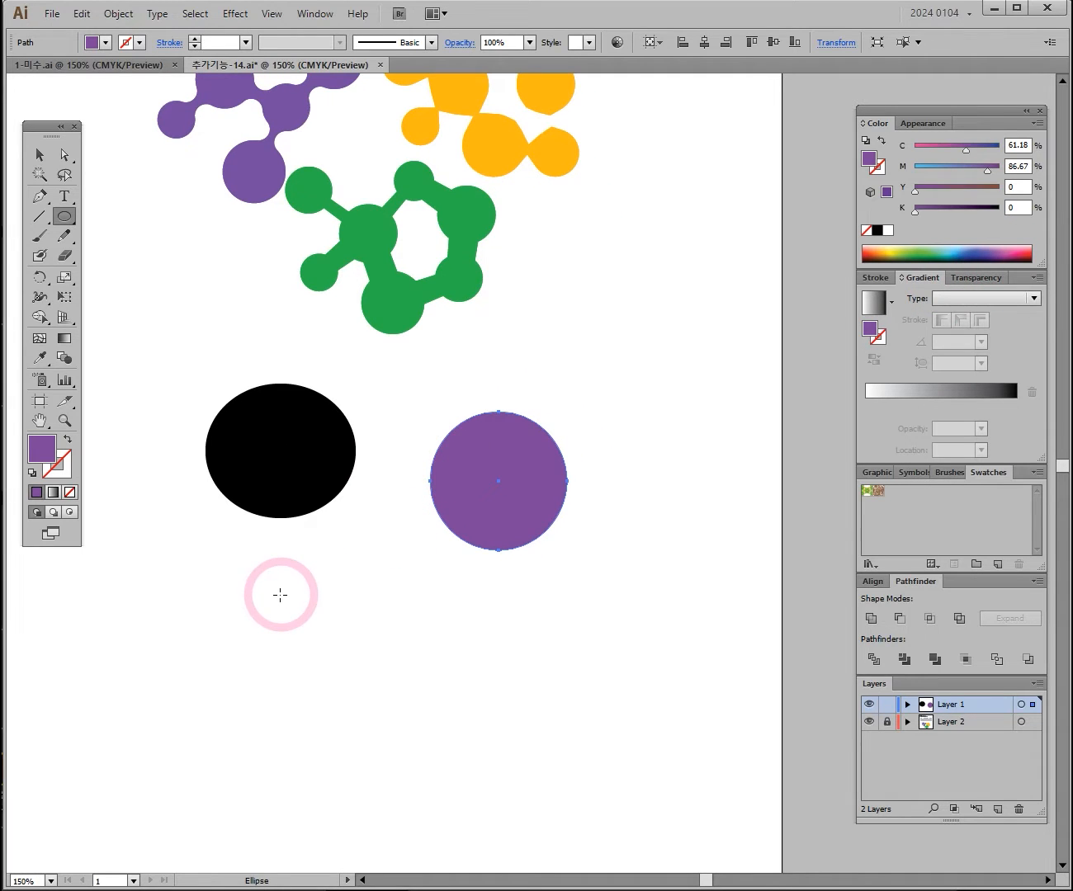
{"action": "left_click_drag", "start_coordinate": [268, 588], "coordinate": [396, 671]}
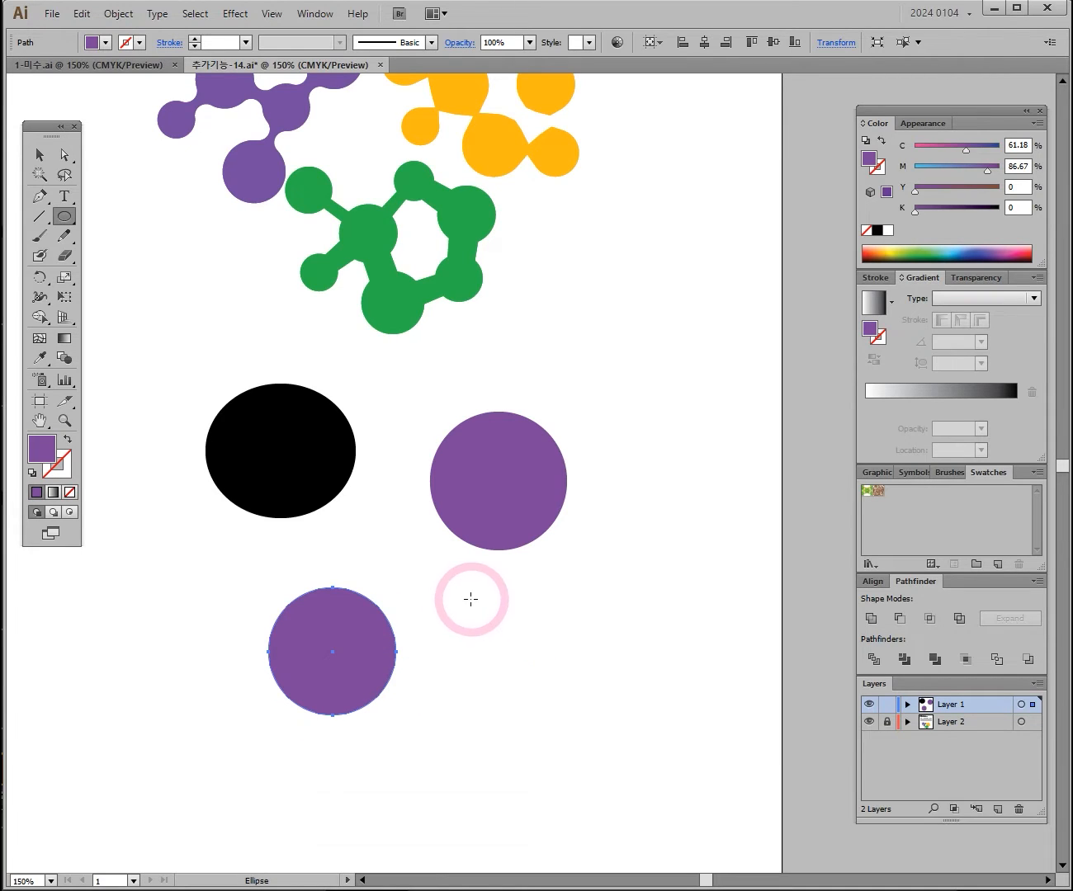
{"action": "left_click_drag", "start_coordinate": [456, 605], "coordinate": [619, 703]}
{"action": "left_click_drag", "start_coordinate": [626, 421], "coordinate": [724, 592]}
{"action": "left_click_drag", "start_coordinate": [579, 228], "coordinate": [752, 314]}
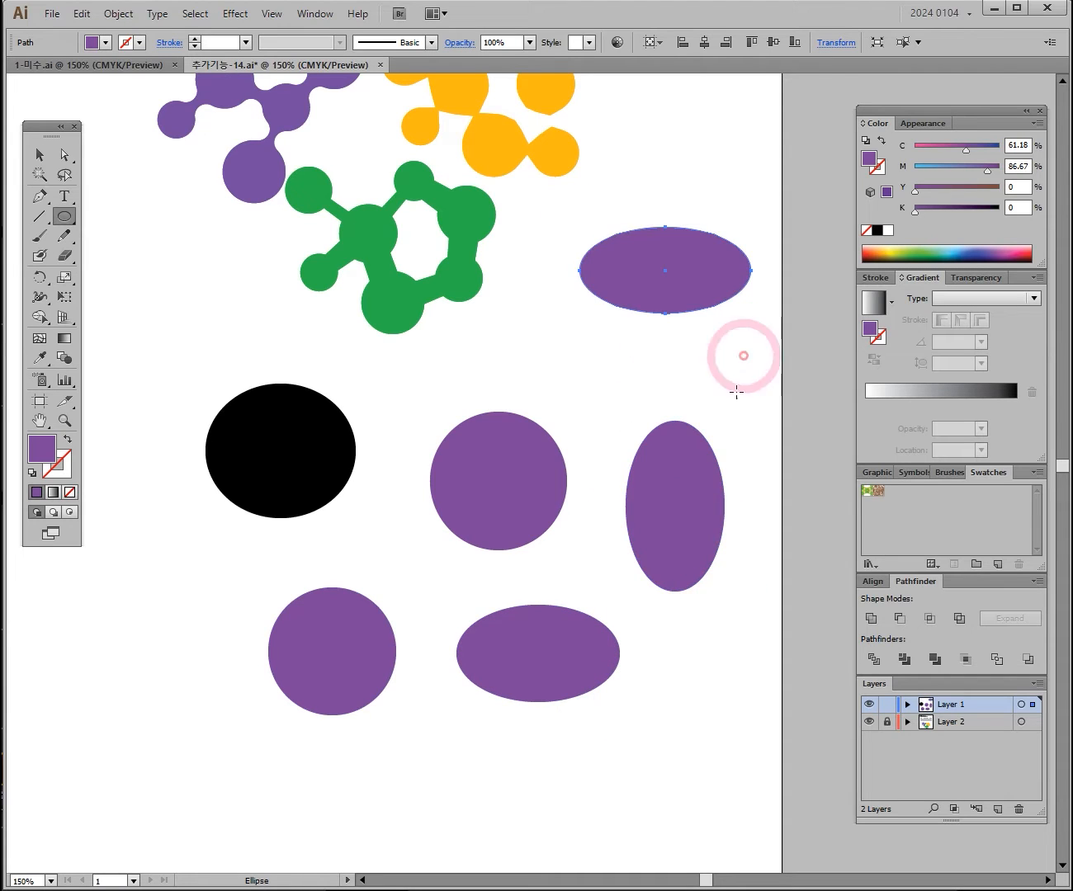
Step: Select the black ellipse together with all purple shapes except the circle in the middle, and delete them
{"action": "left_click", "coordinate": [39, 154]}
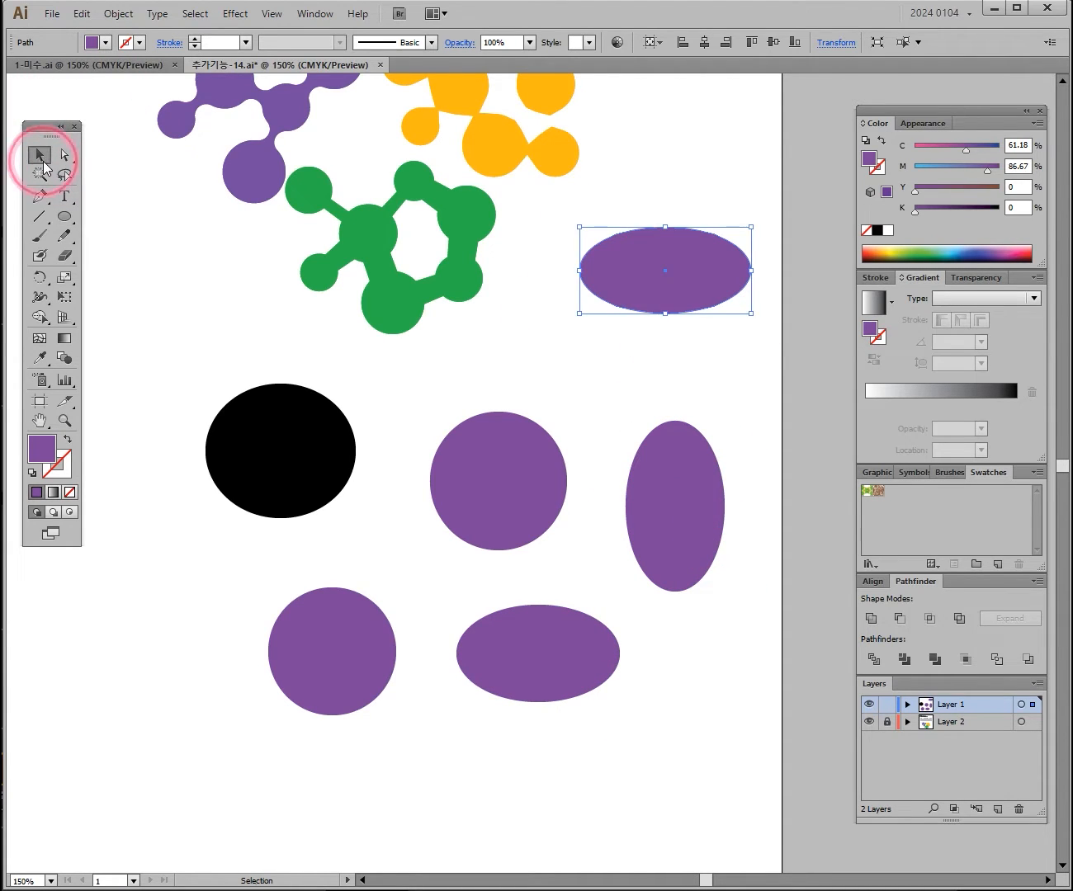
{"action": "left_click", "coordinate": [301, 446]}
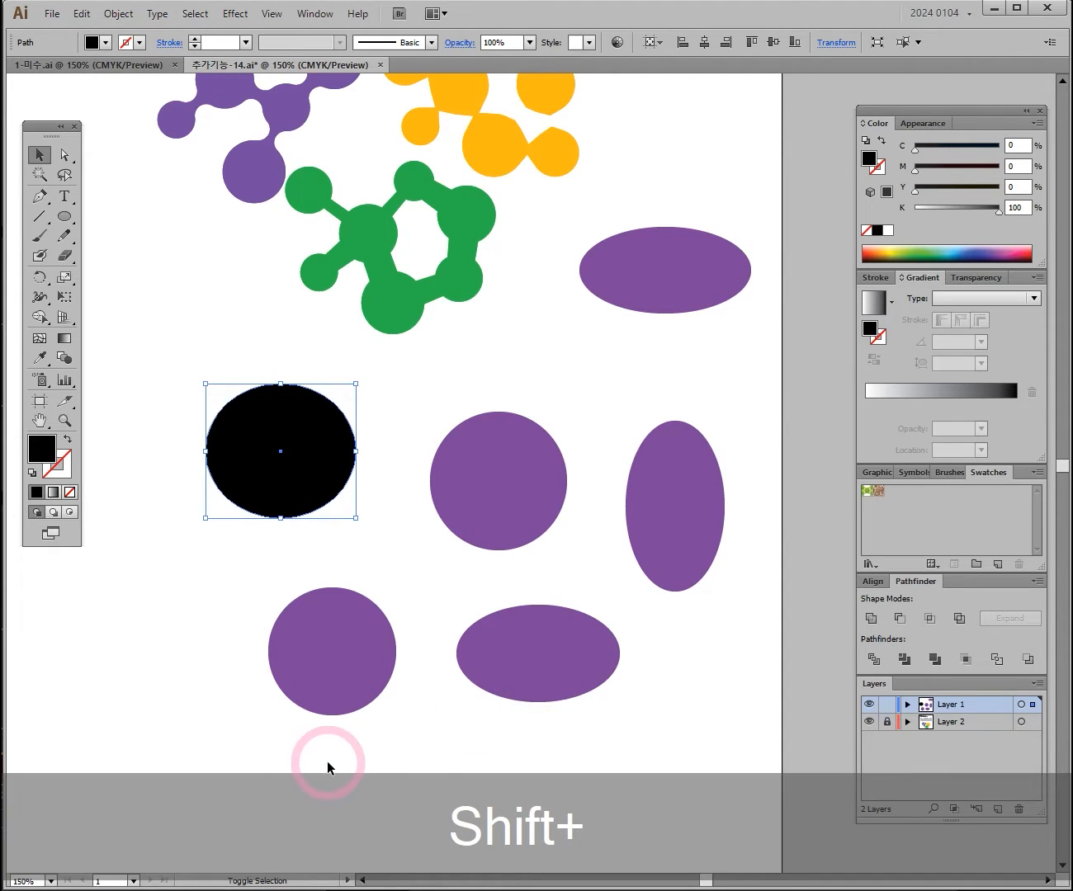
{"action": "left_click", "coordinate": [344, 661], "text": "shift"}
{"action": "left_click", "coordinate": [557, 652], "text": "shift"}
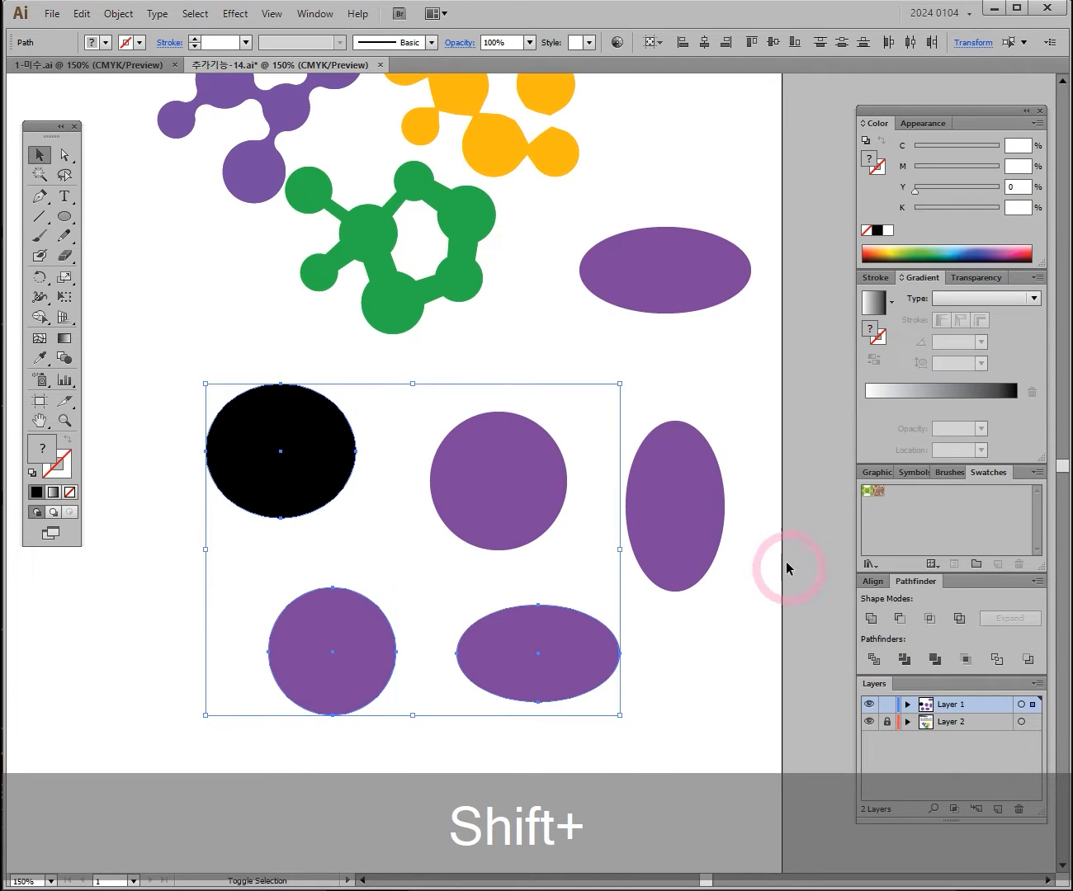
{"action": "left_click", "coordinate": [708, 515], "text": "shift"}
{"action": "left_click", "coordinate": [681, 296], "text": "shift"}
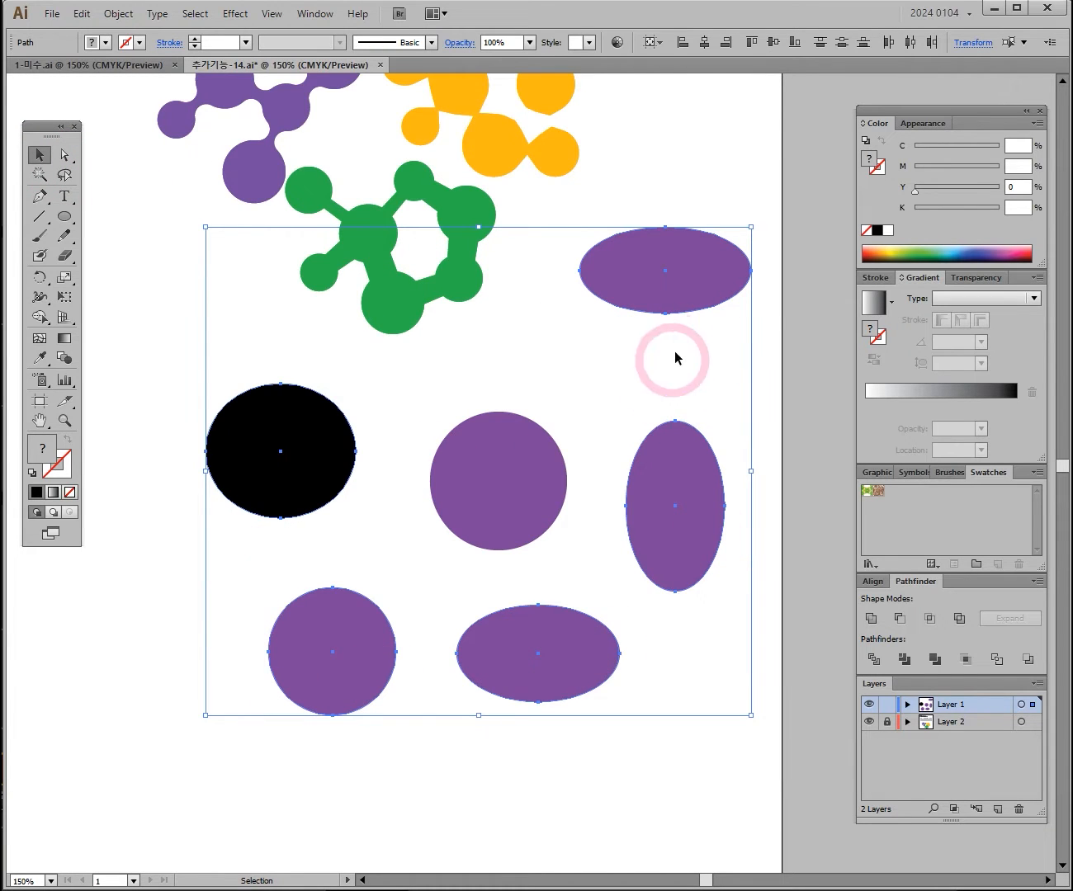
{"action": "left_click_drag", "start_coordinate": [659, 290], "coordinate": [632, 307]}
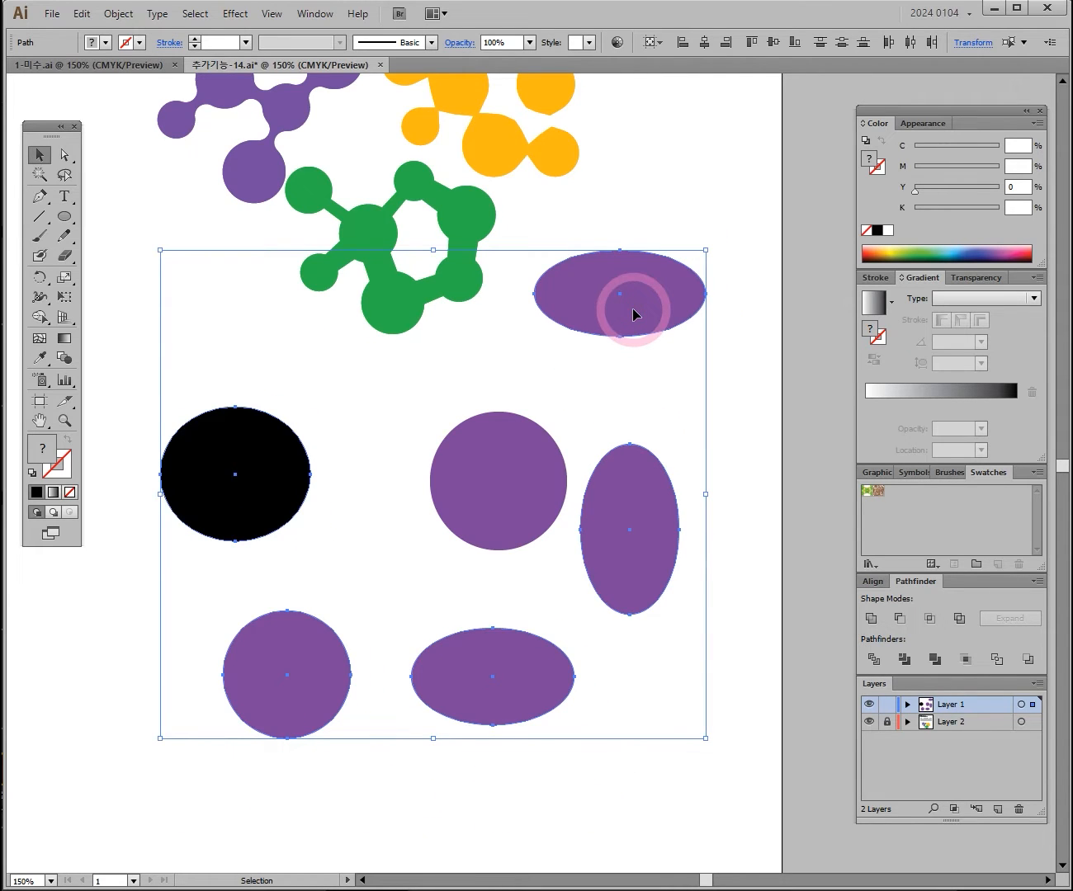
{"action": "key", "text": "Delete"}
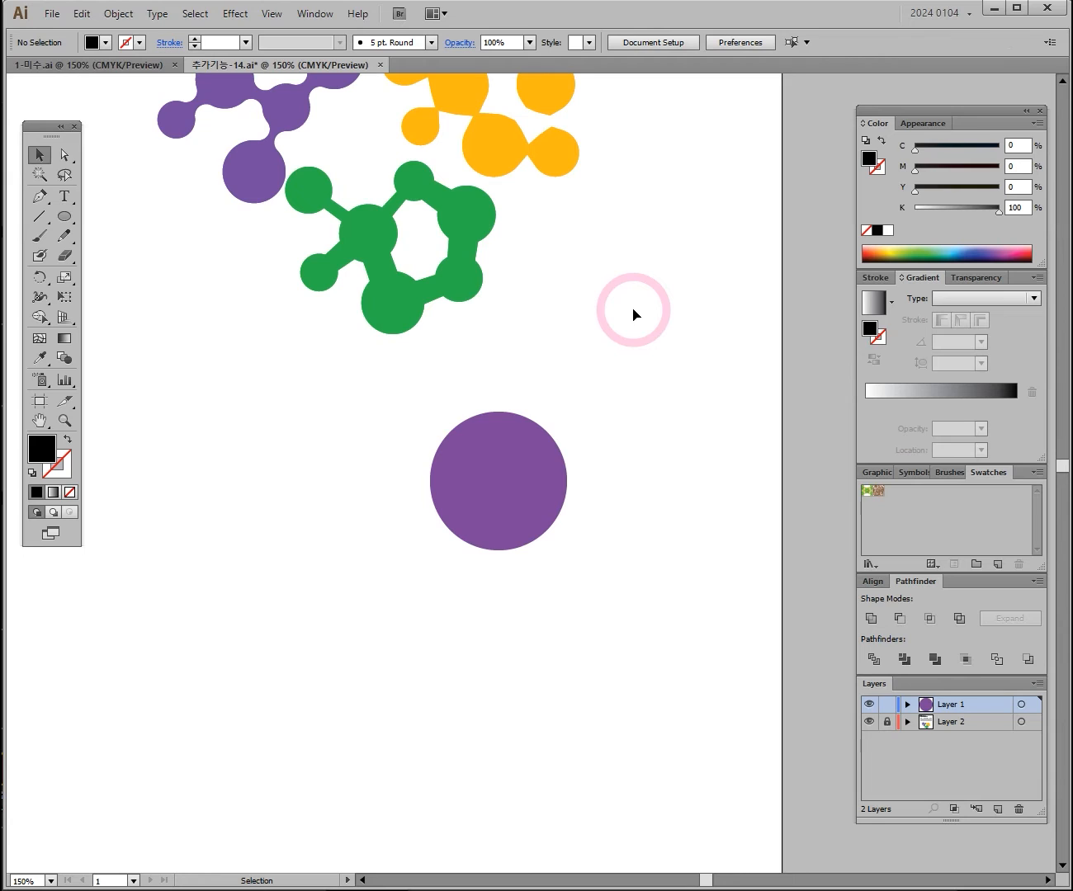
Step: Duplicate the purple circle repeatedly to spread five equal circles over the empty area below the green molecule
{"action": "left_click_drag", "start_coordinate": [487, 459], "coordinate": [523, 546]}
{"action": "left_click", "coordinate": [38, 155]}
{"action": "key", "text": "alt"}
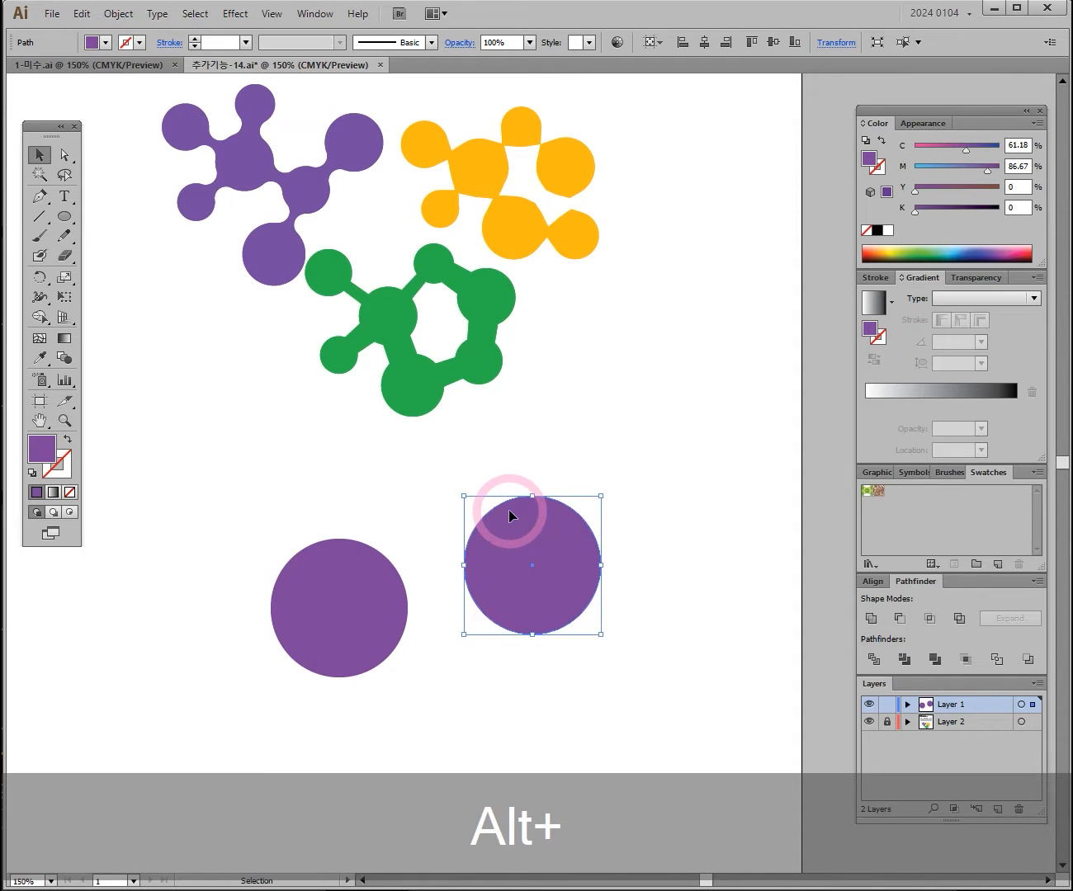
{"action": "scroll", "coordinate": [531, 523], "scroll_direction": "down", "scroll_amount": 5}
{"action": "left_click_drag", "start_coordinate": [542, 349], "coordinate": [580, 494]}
{"action": "key", "text": "alt"}
{"action": "left_click_drag", "start_coordinate": [519, 513], "coordinate": [220, 582]}
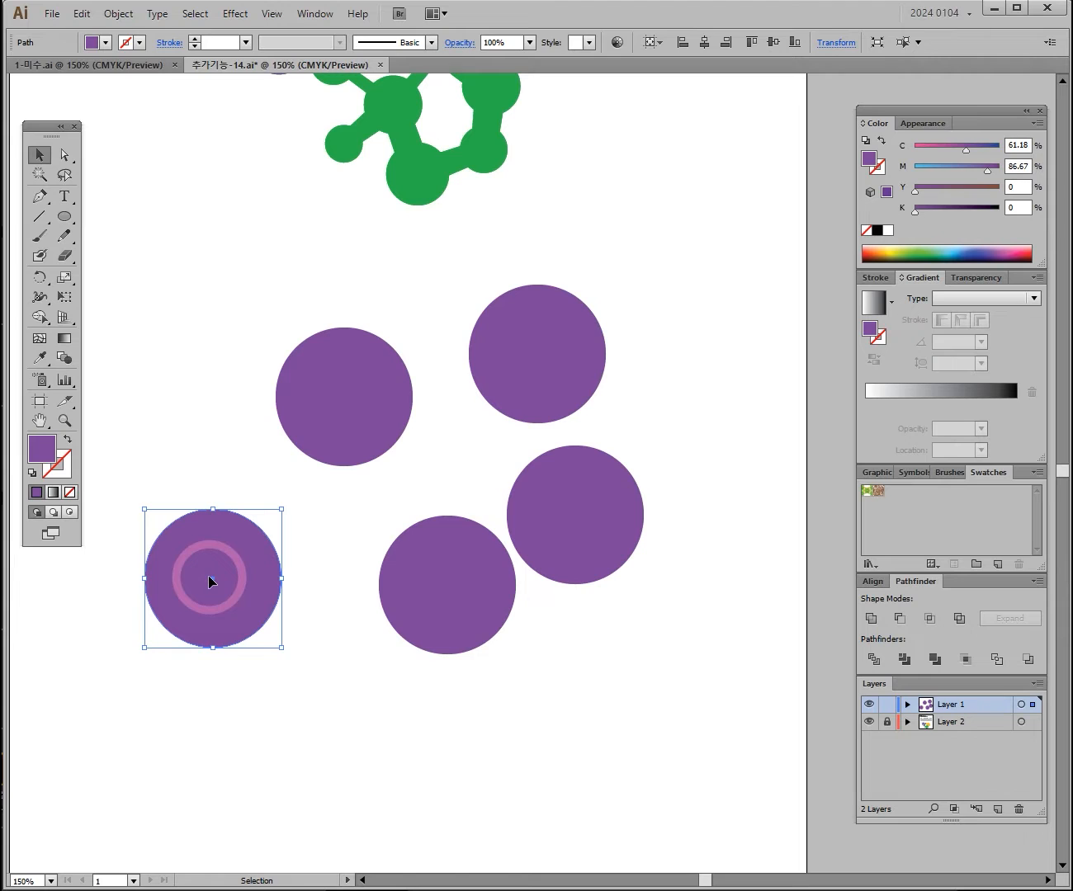
Step: Delete the three right-hand circles and move the lower-left circle level beside the remaining one
{"action": "left_click_drag", "start_coordinate": [662, 311], "coordinate": [550, 526]}
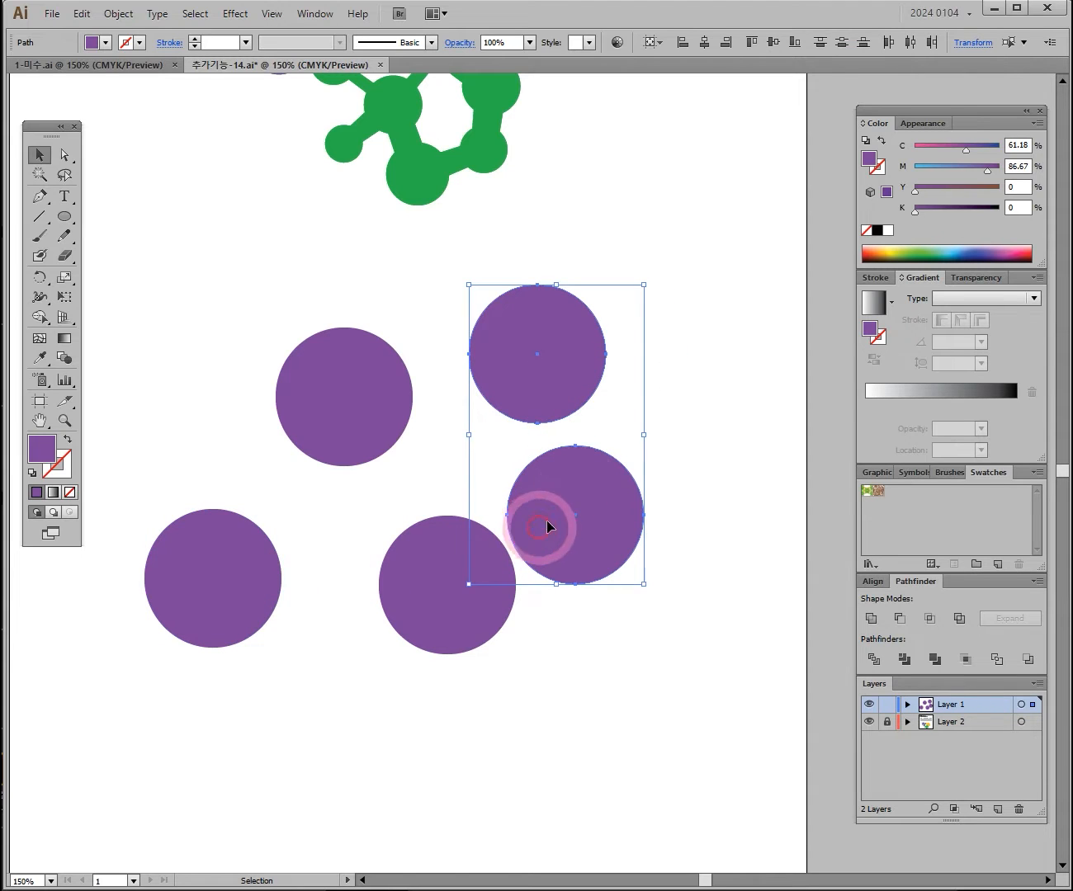
{"action": "left_click_drag", "start_coordinate": [718, 302], "coordinate": [590, 512]}
{"action": "left_click", "coordinate": [751, 389]}
{"action": "left_click", "coordinate": [492, 348]}
{"action": "left_click", "coordinate": [554, 497]}
{"action": "left_click", "coordinate": [442, 596]}
{"action": "left_click", "coordinate": [689, 402]}
{"action": "left_click", "coordinate": [709, 348]}
{"action": "left_click_drag", "start_coordinate": [734, 289], "coordinate": [414, 738]}
{"action": "key", "text": "Delete"}
{"action": "key", "text": "Delete"}
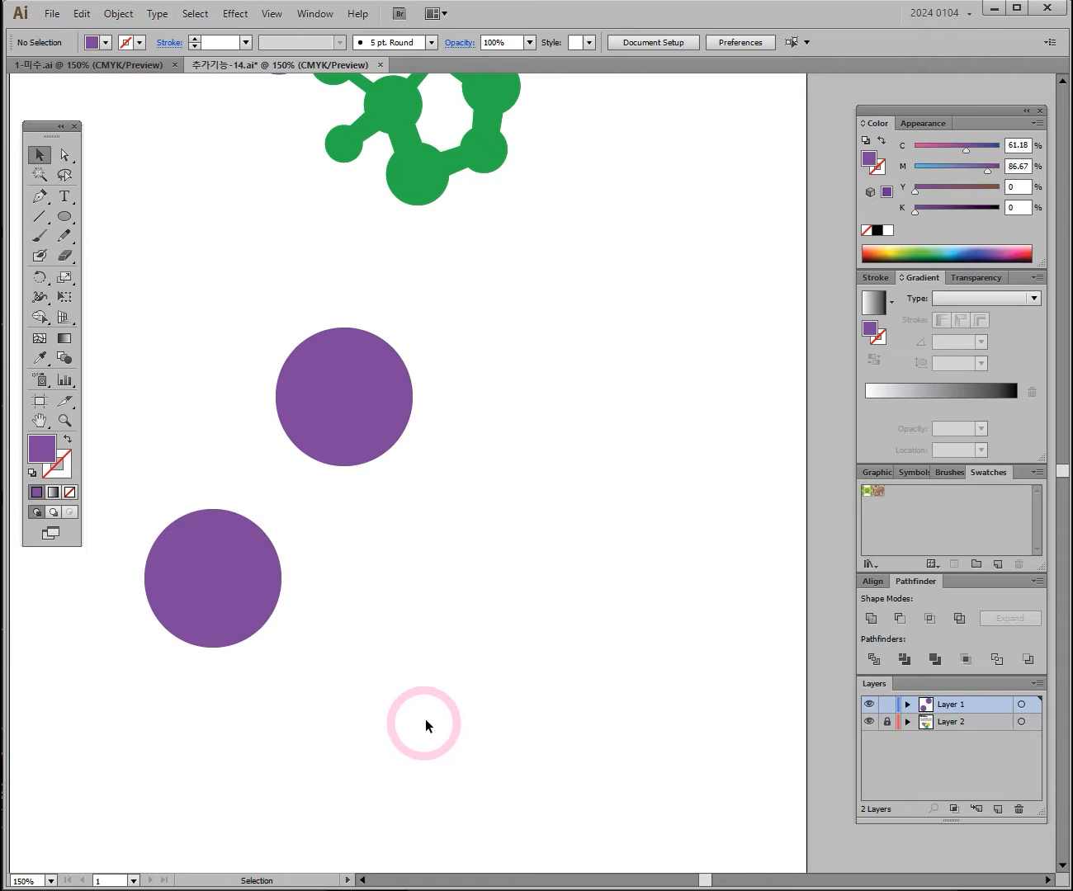
{"action": "left_click_drag", "start_coordinate": [351, 675], "coordinate": [507, 377]}
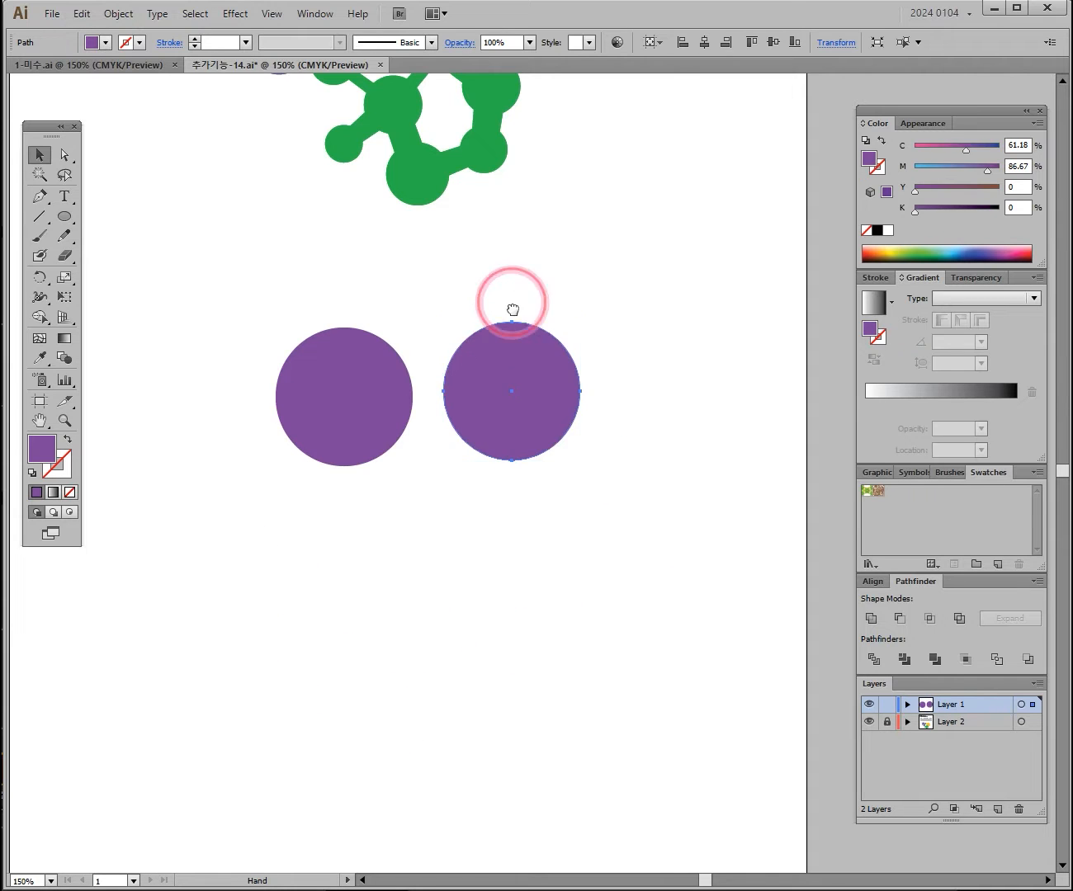
Step: Examine closely how the circles of the purple reference molecule are joined by smooth, curved necks
{"action": "left_click_drag", "start_coordinate": [510, 299], "coordinate": [463, 564]}
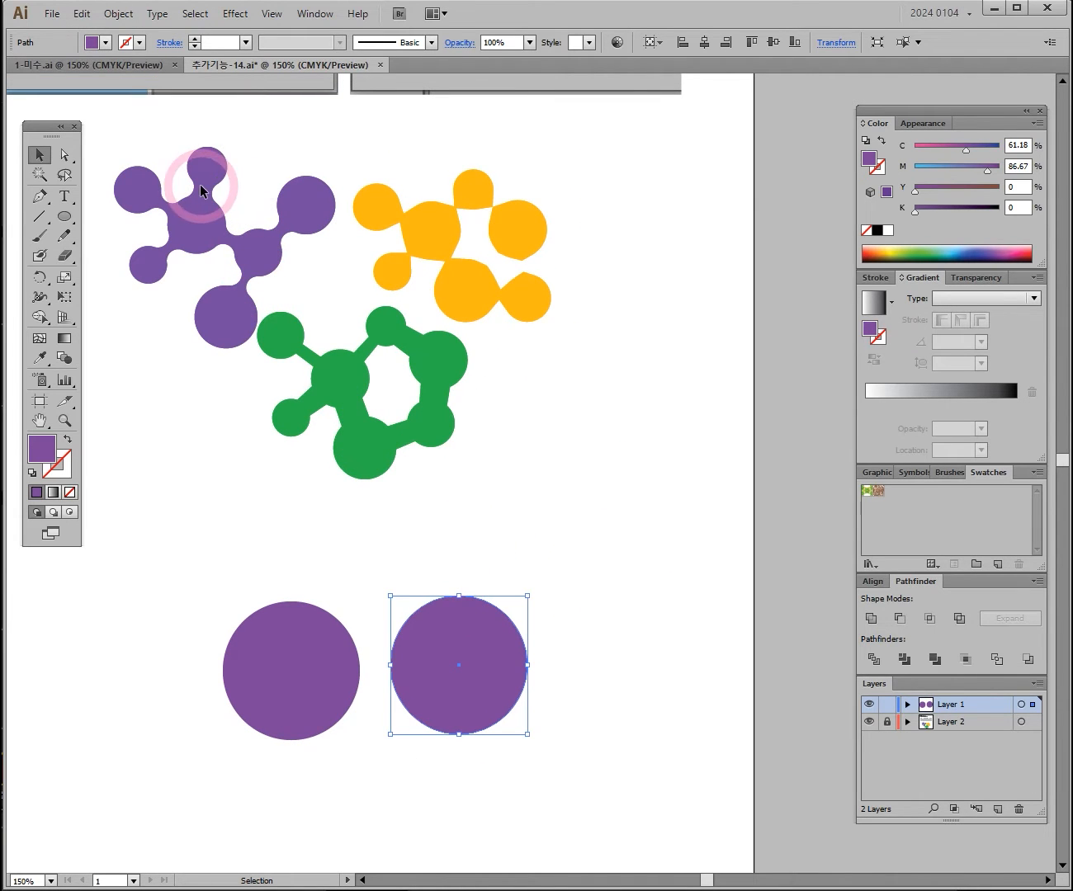
{"action": "key", "text": "ctrl+plus"}
{"action": "key", "text": "ctrl+plus"}
{"action": "key", "text": "ctrl+plus"}
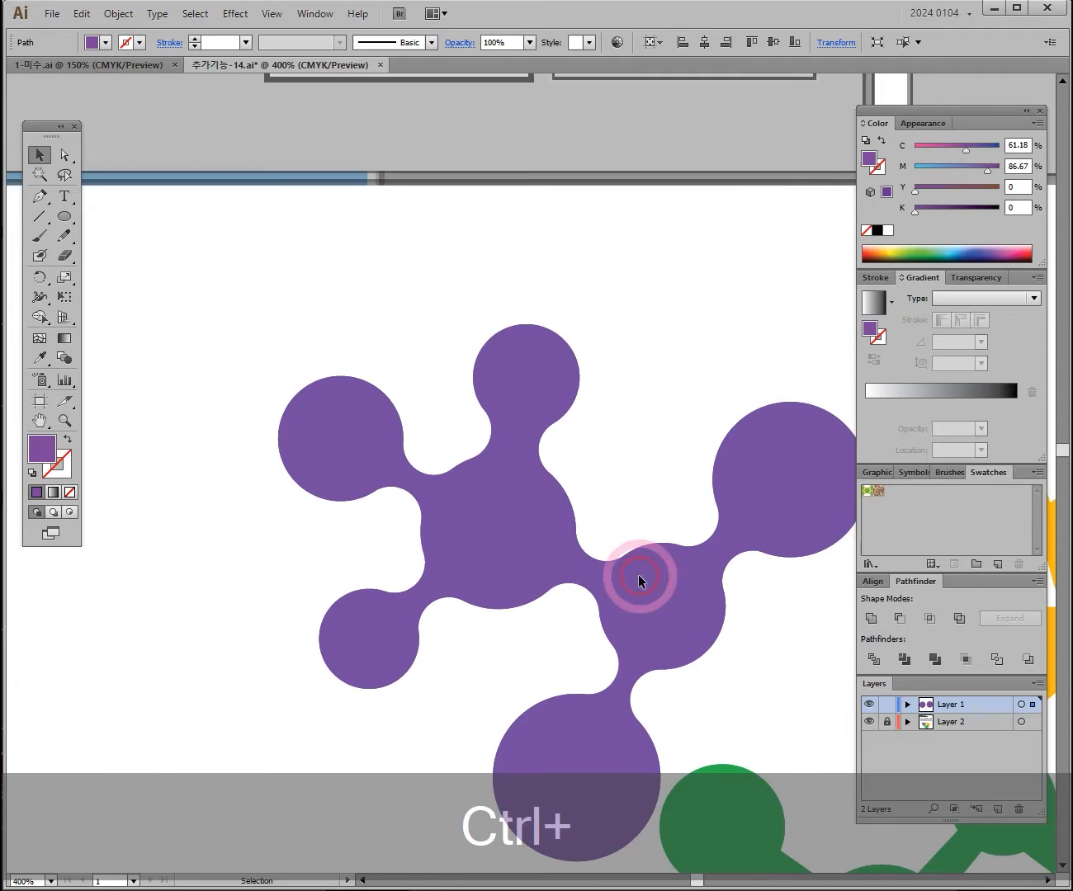
{"action": "left_click_drag", "start_coordinate": [579, 542], "coordinate": [529, 502]}
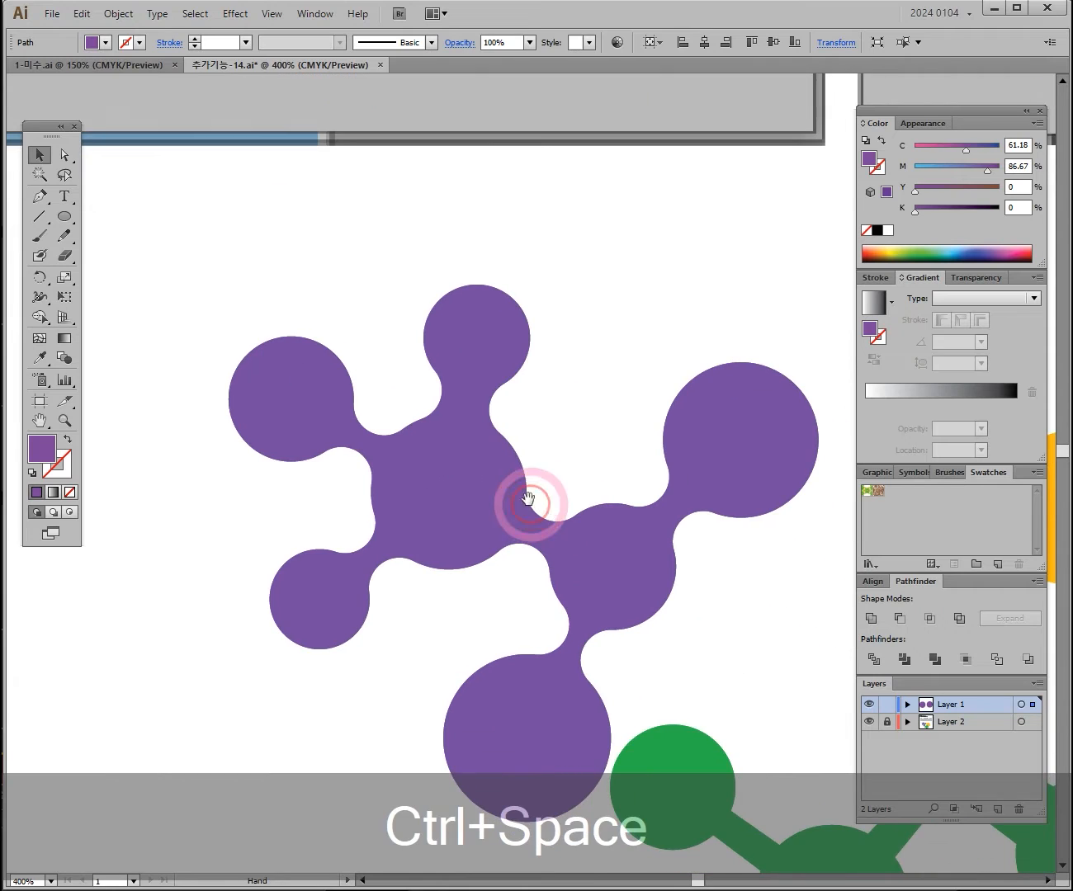
{"action": "left_click_drag", "start_coordinate": [402, 426], "coordinate": [337, 457]}
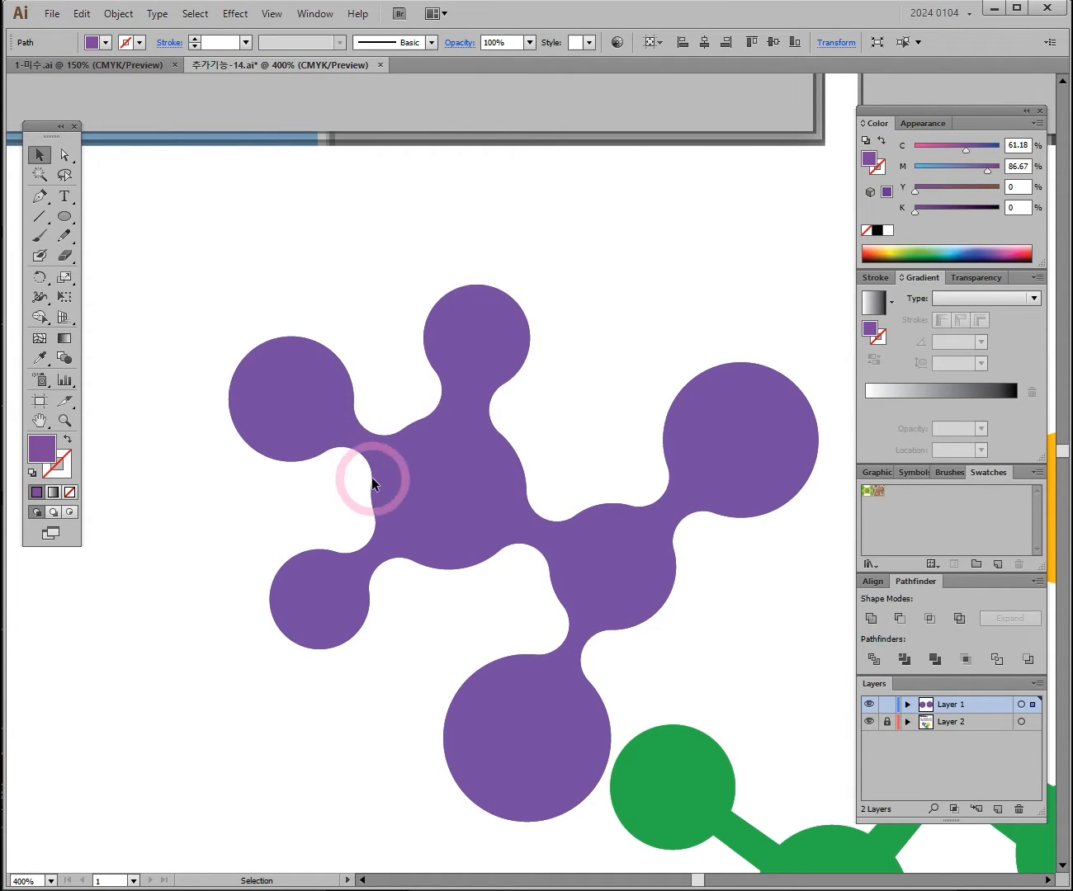
Step: Duplicate the two purple circles and arrange all four in a ring, neighbouring edges slightly overlapping around a central gap
{"action": "left_click", "coordinate": [552, 624], "text": "ctrl+alt"}
{"action": "left_click_drag", "start_coordinate": [660, 747], "coordinate": [405, 421]}
{"action": "left_click_drag", "start_coordinate": [414, 506], "coordinate": [405, 249]}
{"action": "left_click_drag", "start_coordinate": [435, 253], "coordinate": [452, 683]}
{"action": "left_click_drag", "start_coordinate": [187, 280], "coordinate": [551, 628]}
{"action": "left_click", "coordinate": [710, 652]}
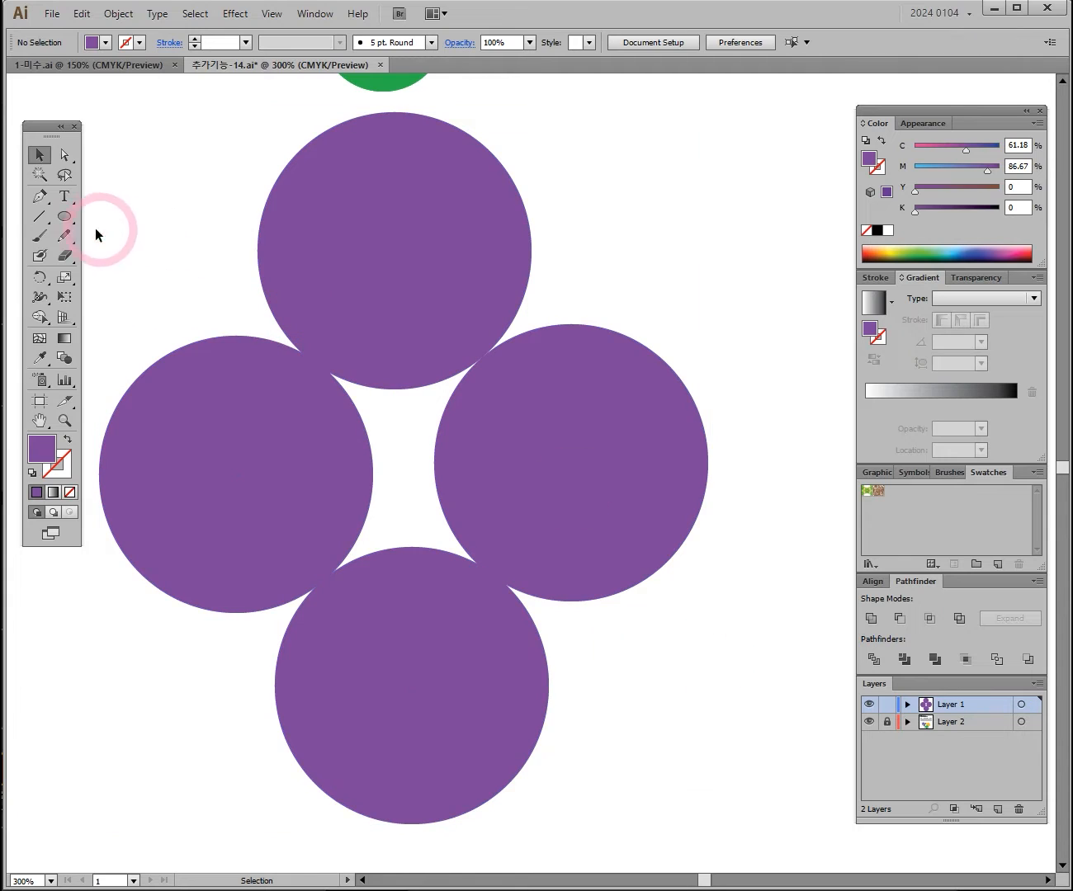
Step: Draw a tall purple ellipse over the central gap of the ring, shift the top circle slightly down and select all shapes
{"action": "left_click", "coordinate": [65, 217]}
{"action": "left_click_drag", "start_coordinate": [309, 324], "coordinate": [520, 650]}
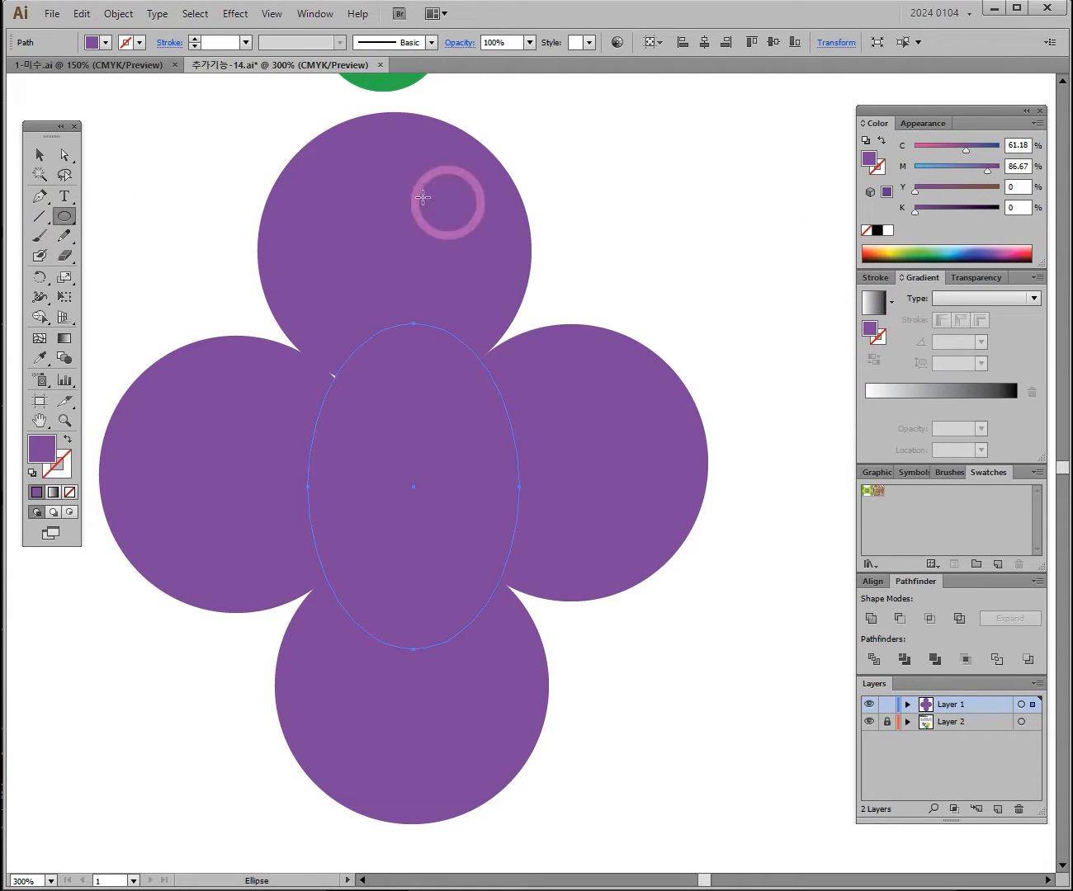
{"action": "left_click", "coordinate": [39, 155]}
{"action": "left_click_drag", "start_coordinate": [199, 281], "coordinate": [529, 601]}
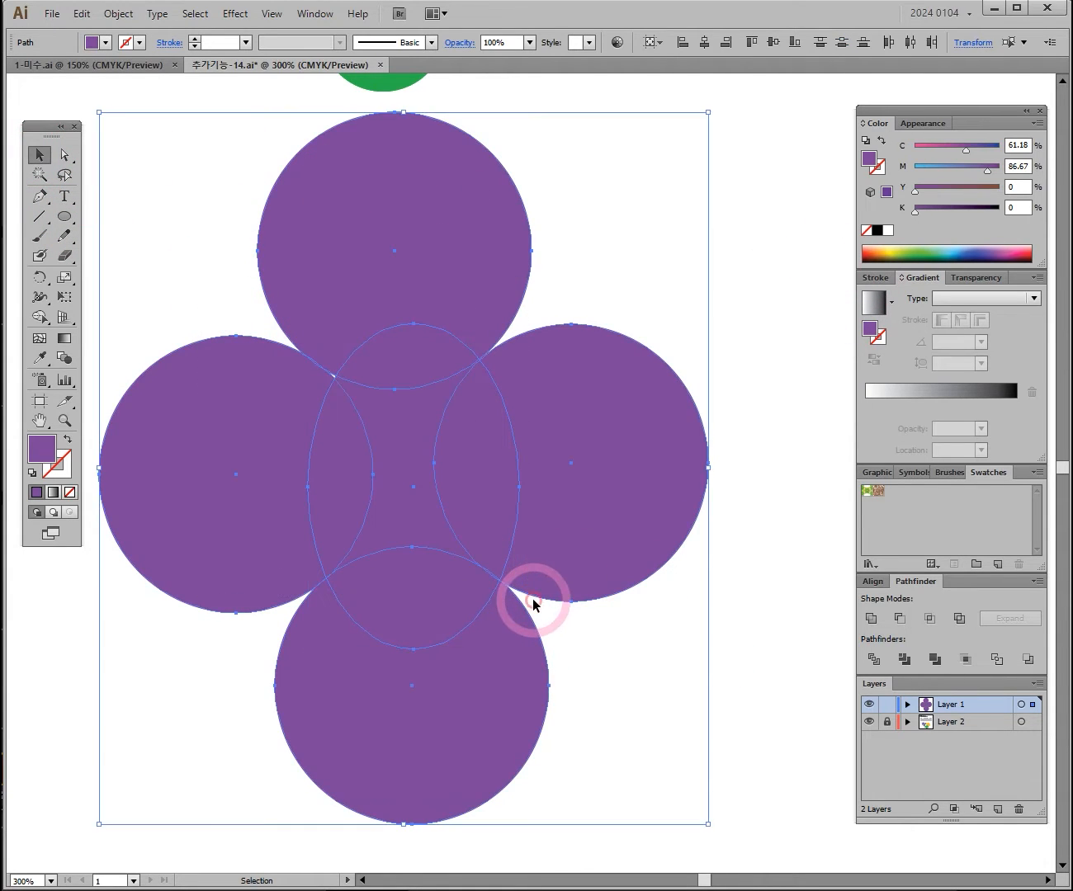
{"action": "left_click", "coordinate": [581, 239]}
{"action": "left_click_drag", "start_coordinate": [455, 264], "coordinate": [456, 273]}
{"action": "left_click_drag", "start_coordinate": [213, 242], "coordinate": [597, 632]}
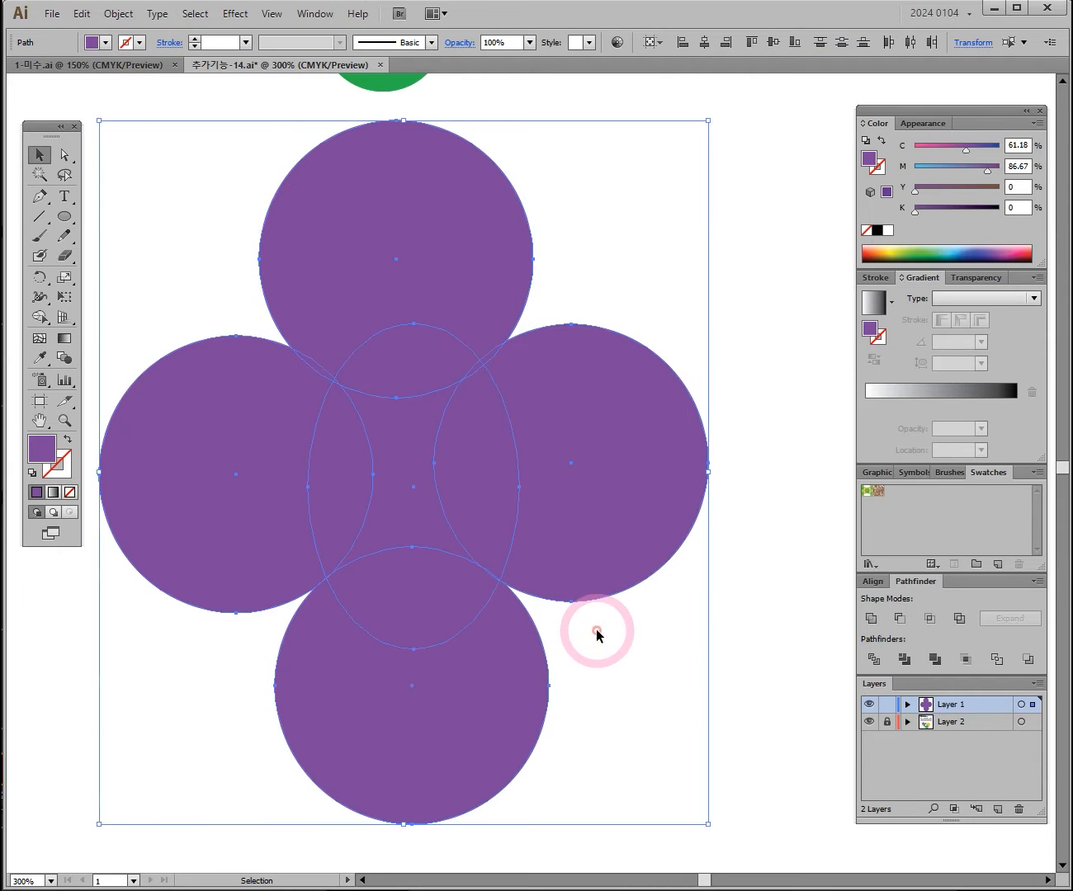
Step: Merge the left circle, the central ellipse area and the right circle into one shape with the Shape Builder tool
{"action": "left_click", "coordinate": [41, 316]}
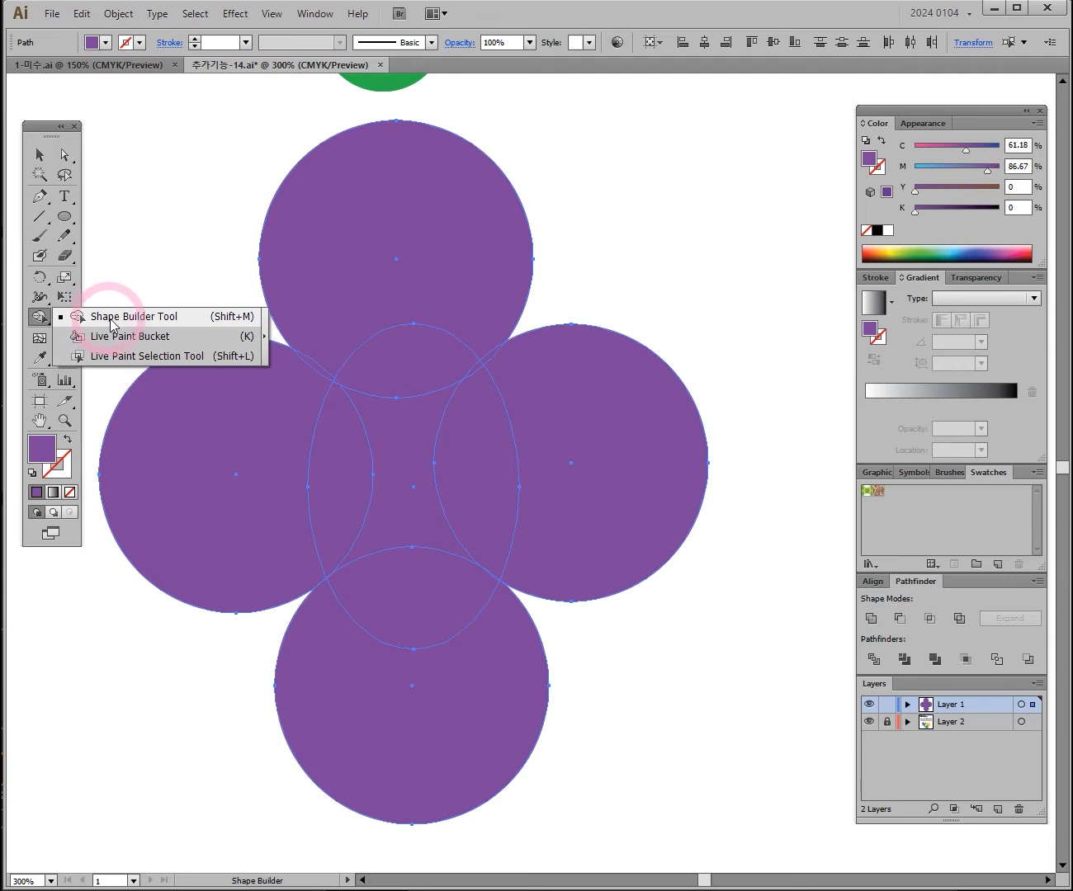
{"action": "left_click", "coordinate": [139, 324]}
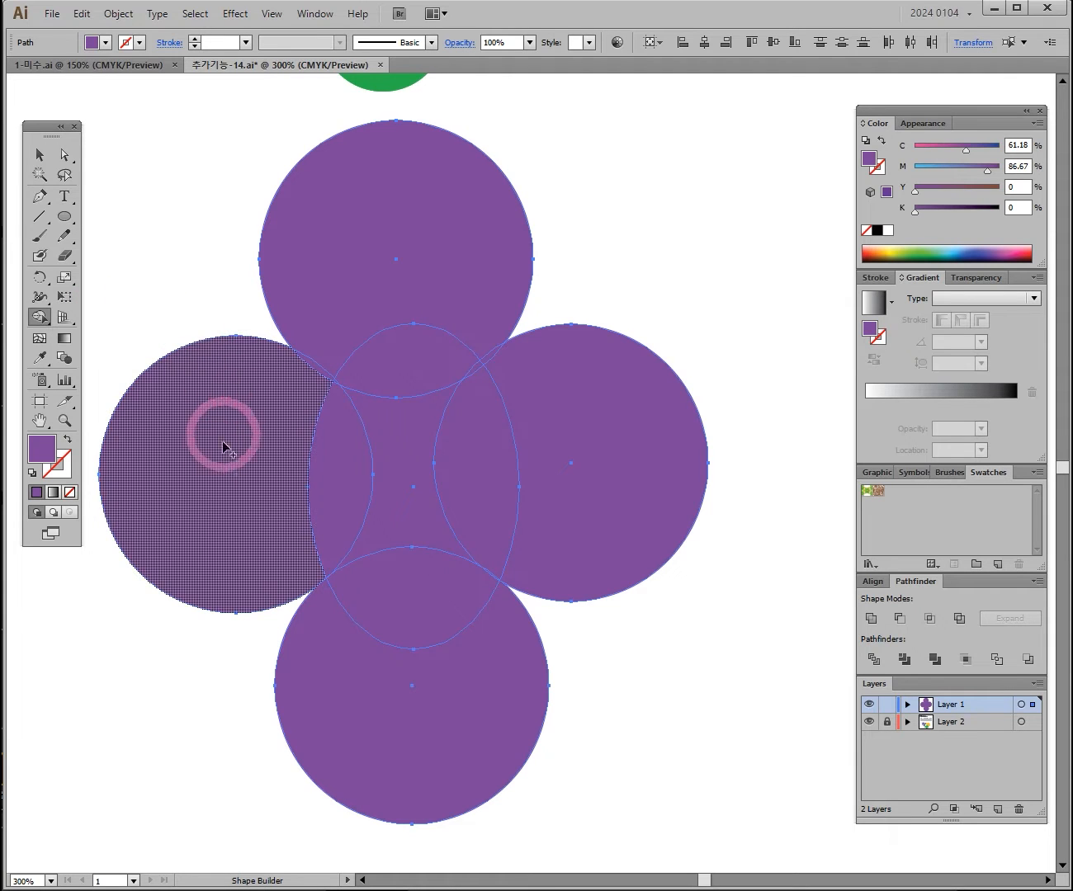
{"action": "left_click_drag", "start_coordinate": [198, 492], "coordinate": [606, 463]}
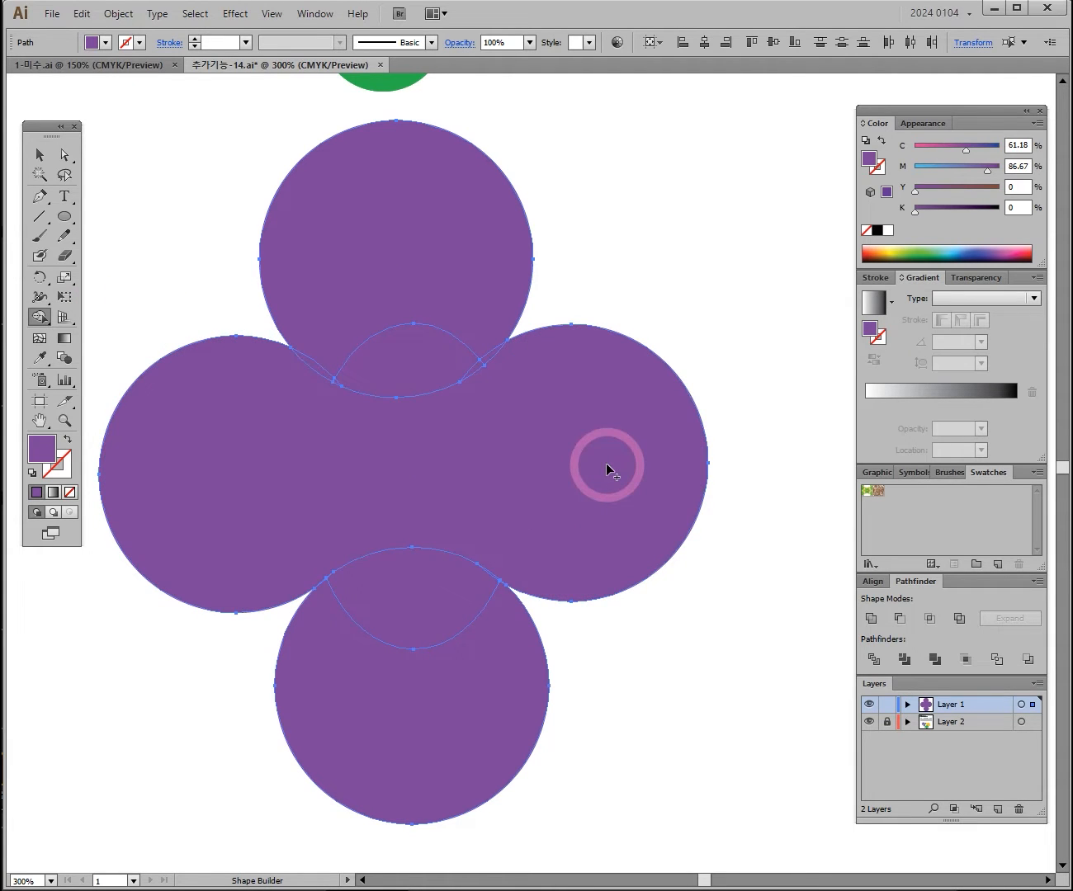
{"action": "left_click", "coordinate": [270, 180]}
{"action": "left_click", "coordinate": [40, 154]}
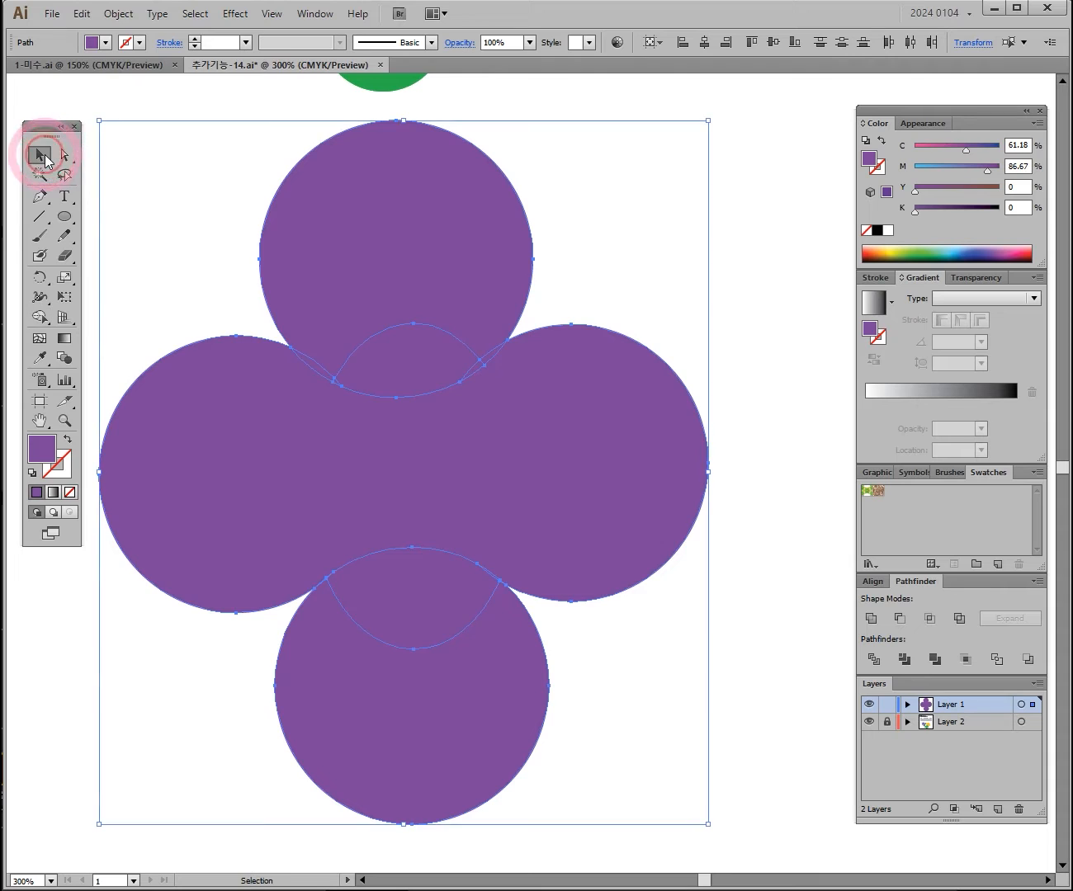
{"action": "left_click", "coordinate": [157, 172]}
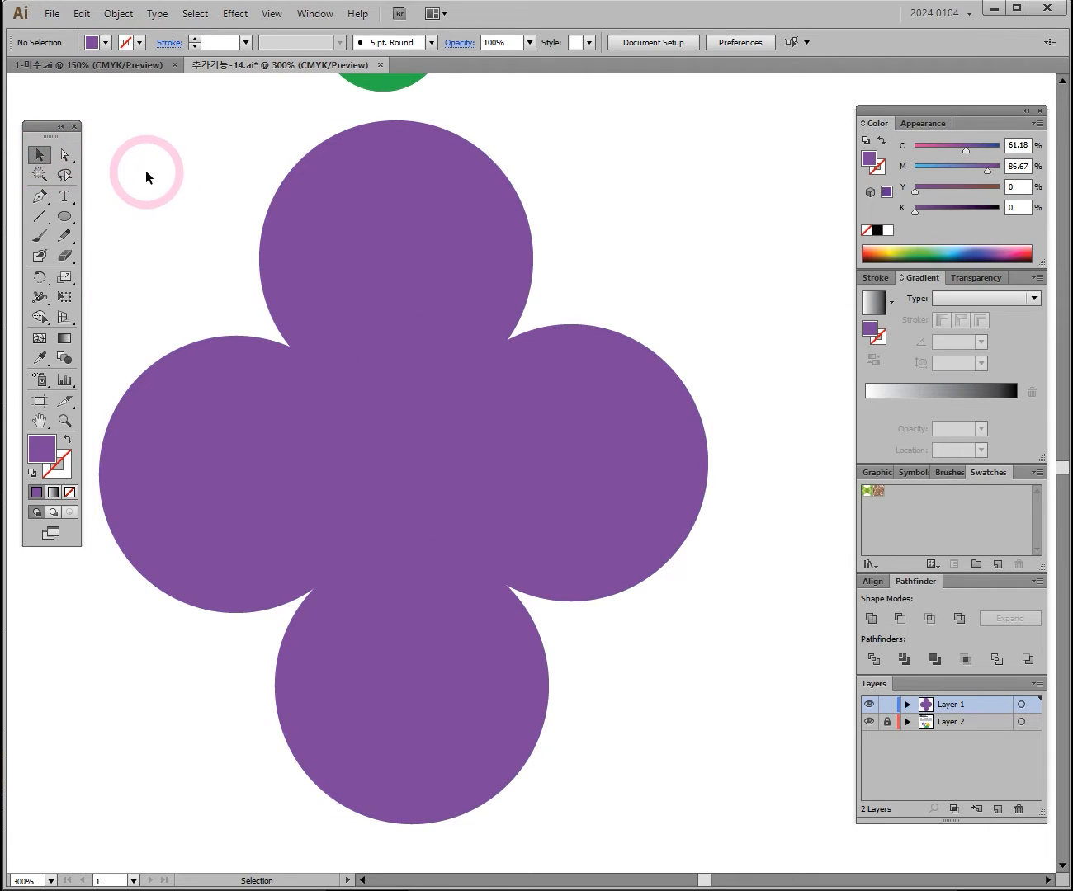
Step: Pull the merged shape aside, delete the remaining upper and lower circles with their overlap pieces, and move the shape back
{"action": "mouse_move", "coordinate": [241, 471]}
{"action": "left_mouse_down"}
{"action": "mouse_move", "coordinate": [625, 445]}
{"action": "mouse_move", "coordinate": [715, 419]}
{"action": "left_mouse_up"}
{"action": "left_click", "coordinate": [207, 147]}
{"action": "left_click_drag", "start_coordinate": [205, 146], "coordinate": [537, 752]}
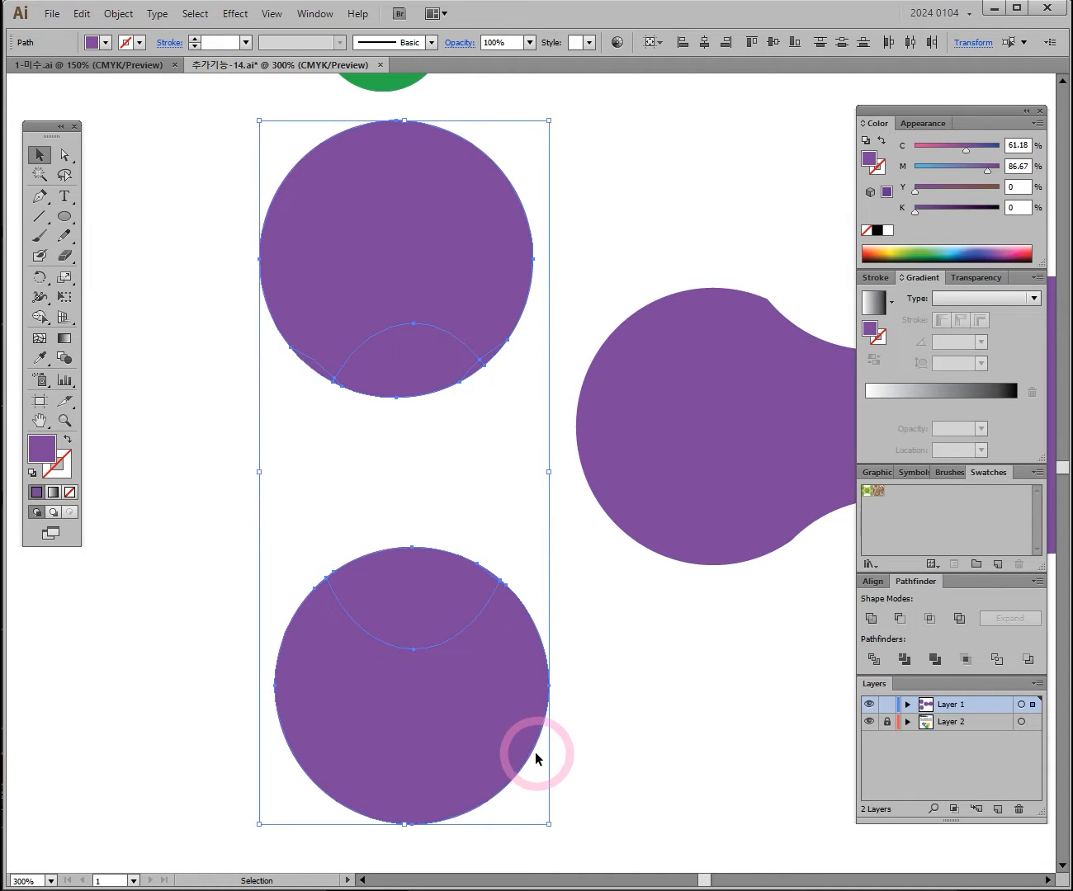
{"action": "key", "text": "Delete"}
{"action": "left_click_drag", "start_coordinate": [763, 411], "coordinate": [349, 476]}
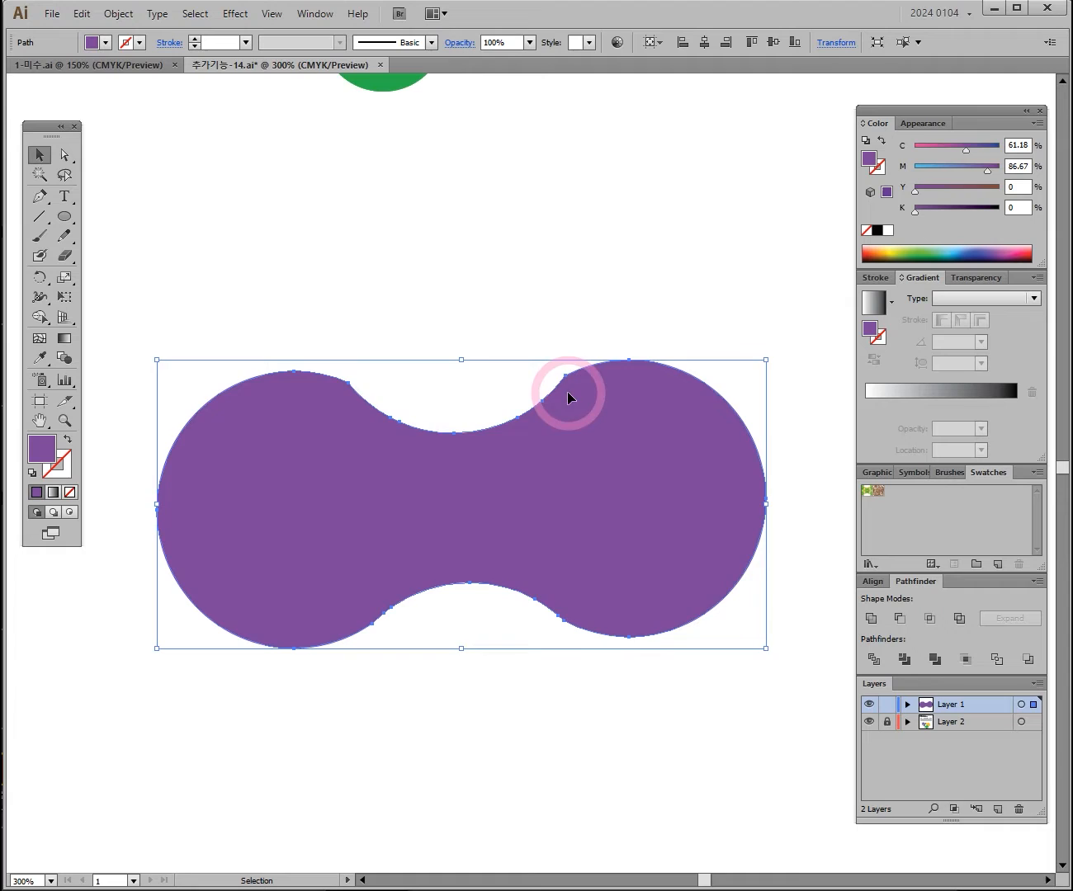
Step: Delete the merged dumbbell shape below the green molecule
{"action": "left_click", "coordinate": [444, 354], "text": "ctrl+alt"}
{"action": "left_click_drag", "start_coordinate": [396, 298], "coordinate": [286, 432]}
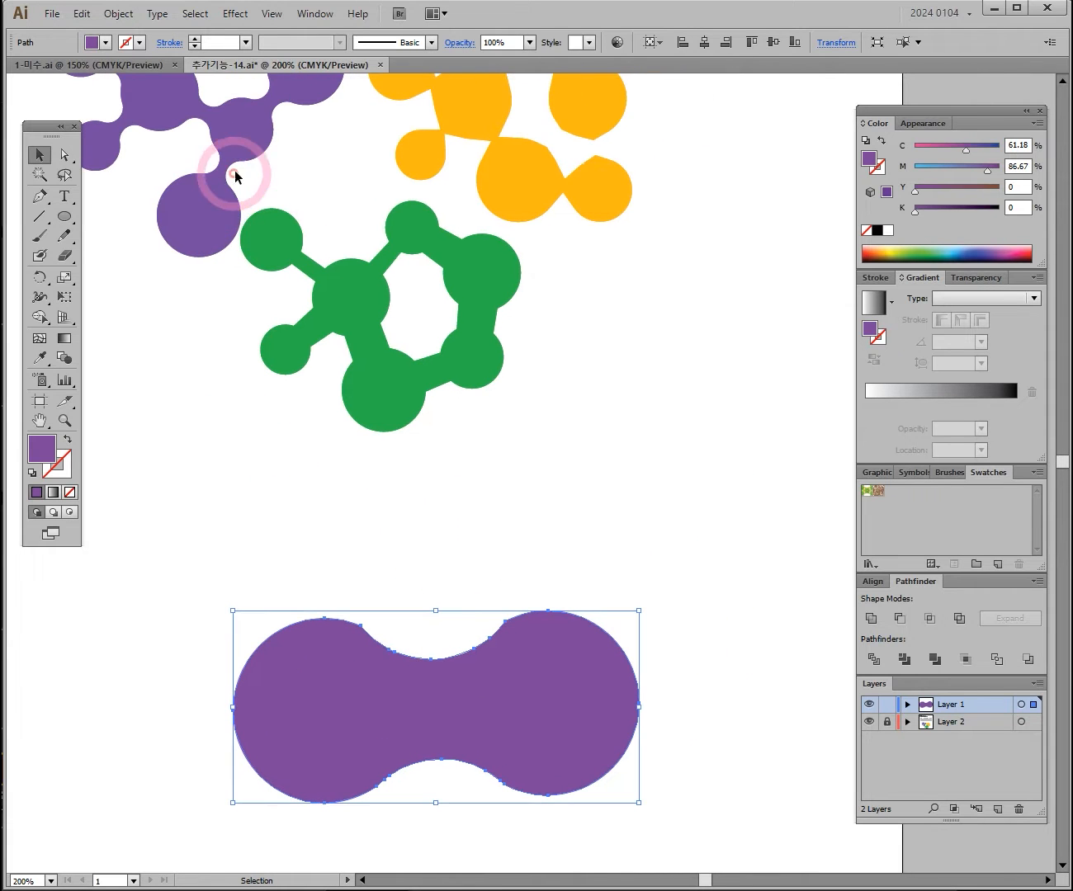
{"action": "key", "text": "Delete"}
Step: Draw a purple circle below the green molecule and duplicate it horizontally to the right, leaving a narrow gap
{"action": "left_click", "coordinate": [64, 217]}
{"action": "left_click_drag", "start_coordinate": [263, 548], "coordinate": [414, 666]}
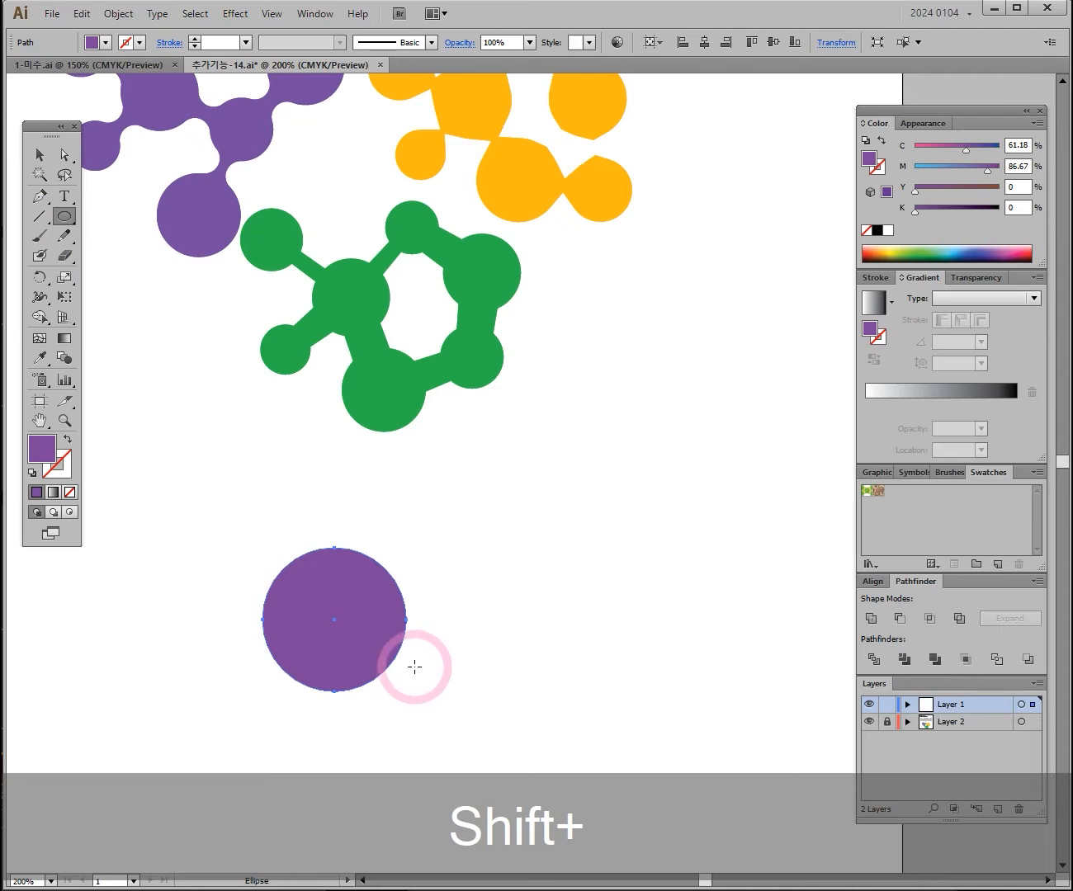
{"action": "left_click", "coordinate": [39, 156]}
{"action": "left_click_drag", "start_coordinate": [488, 560], "coordinate": [483, 541]}
{"action": "left_click_drag", "start_coordinate": [349, 602], "coordinate": [513, 603]}
Step: Start a Pen path on the left circle's upper edge with a concave curve bridging to the right circle
{"action": "left_click", "coordinate": [449, 533], "text": "ctrl"}
{"action": "left_click", "coordinate": [448, 533], "text": "ctrl"}
{"action": "left_click_drag", "start_coordinate": [671, 494], "coordinate": [482, 465]}
{"action": "left_click", "coordinate": [64, 217]}
{"action": "left_click", "coordinate": [39, 195]}
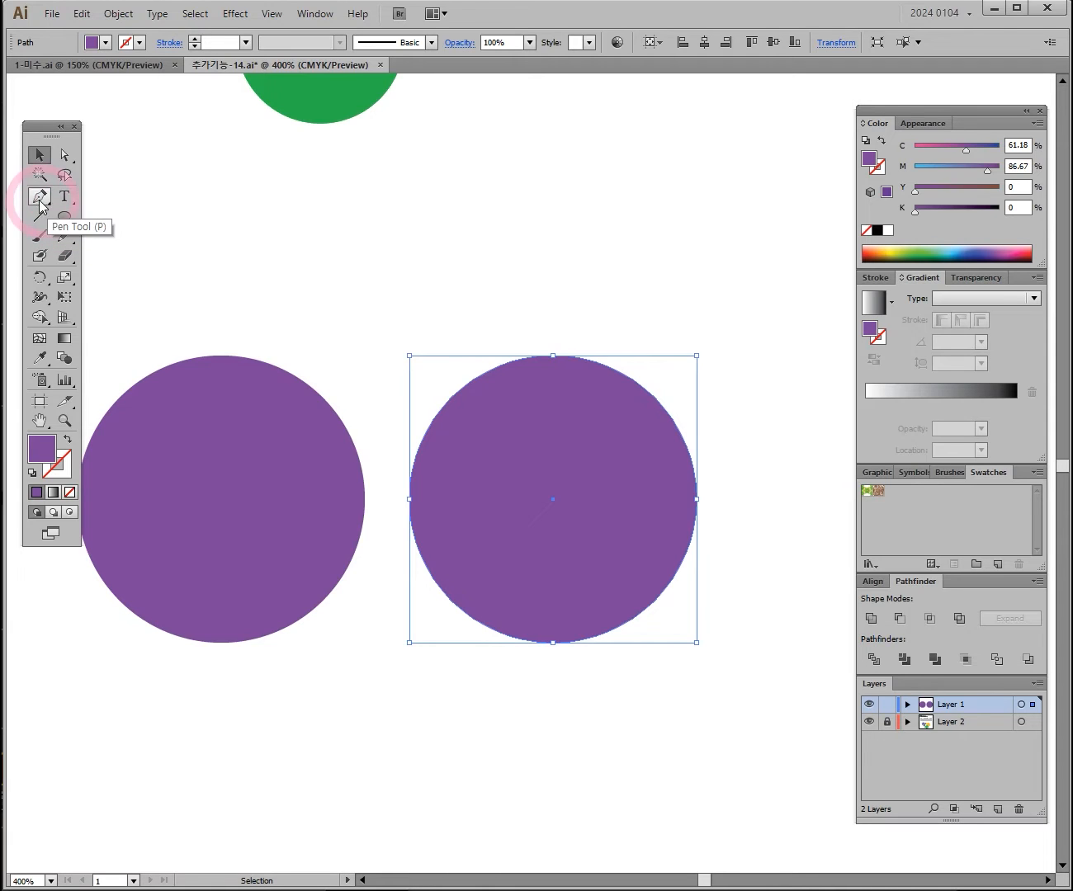
{"action": "left_click", "coordinate": [207, 320], "text": "ctrl"}
{"action": "left_click", "coordinate": [323, 404]}
{"action": "left_click", "coordinate": [447, 406]}
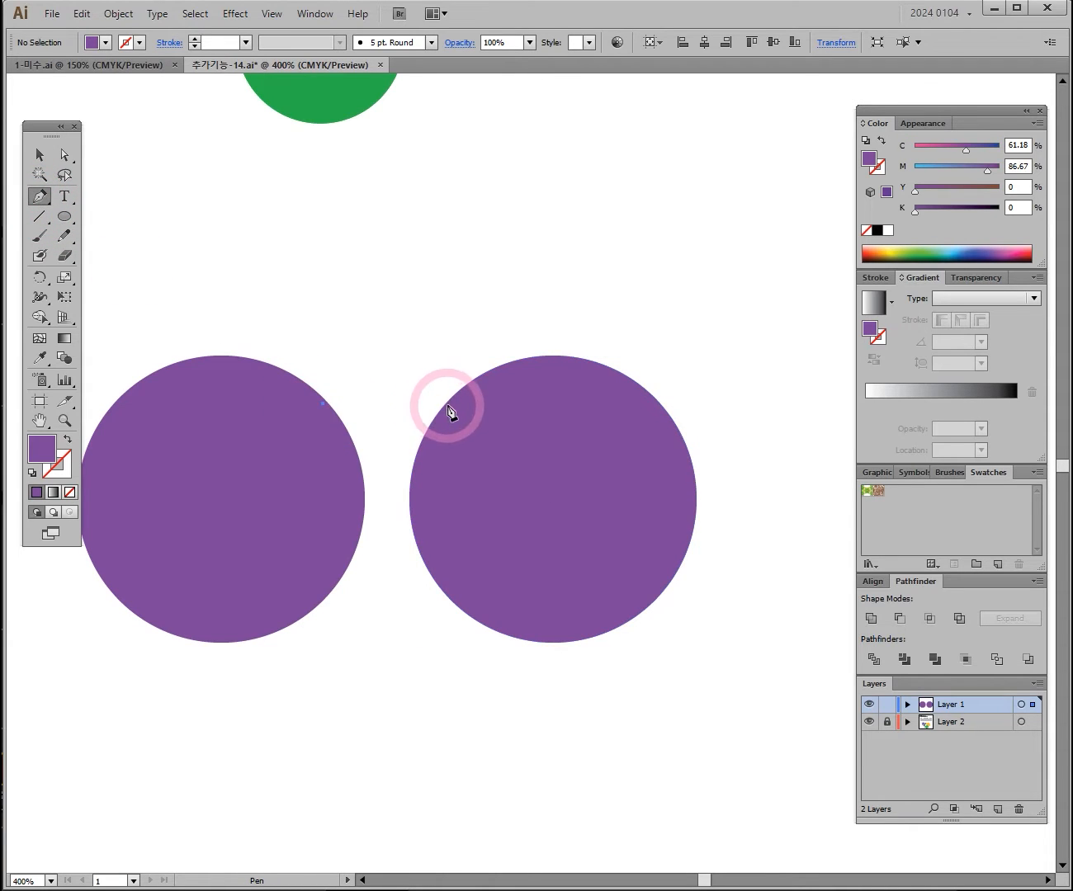
{"action": "left_click_drag", "start_coordinate": [451, 400], "coordinate": [505, 328]}
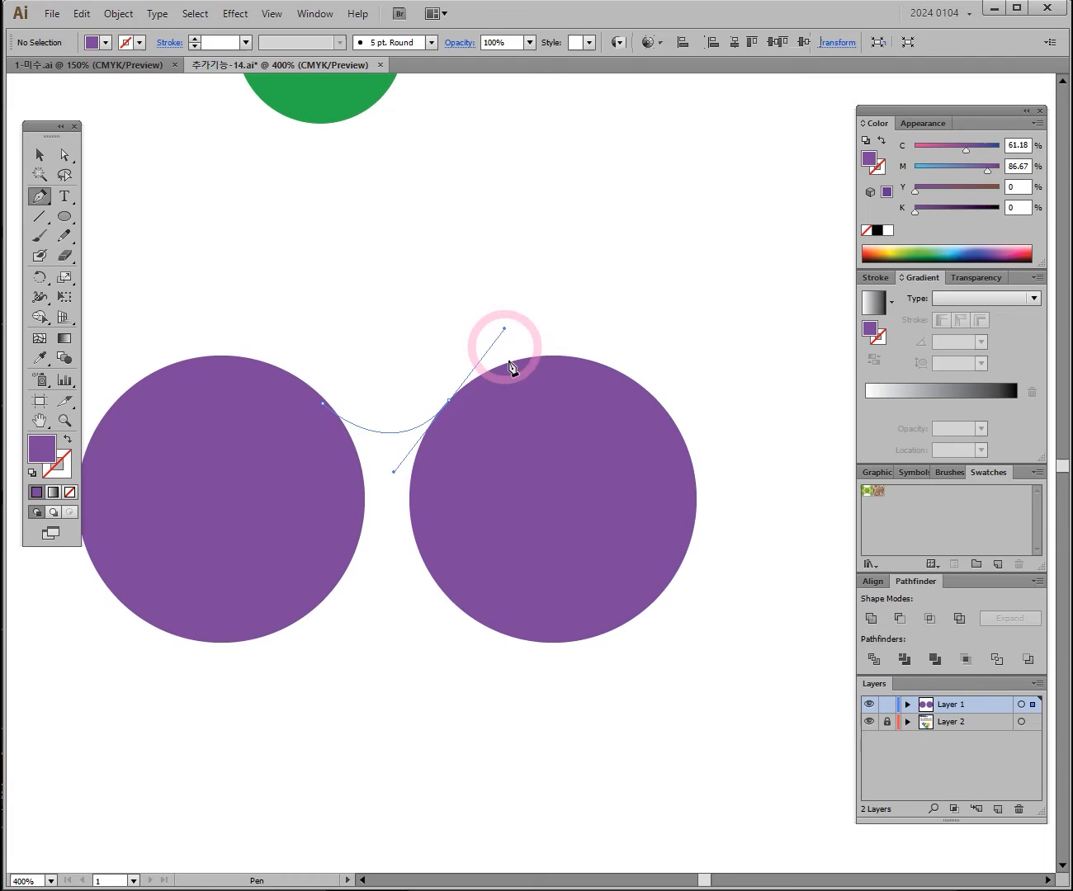
Step: Continue the path inside the right circle, curve it back across the lower gap and close it through the left circle
{"action": "left_click_drag", "start_coordinate": [513, 463], "coordinate": [513, 465]}
{"action": "left_click_drag", "start_coordinate": [487, 580], "coordinate": [474, 585]}
{"action": "left_click", "coordinate": [436, 572]}
{"action": "left_click_drag", "start_coordinate": [333, 580], "coordinate": [282, 641]}
{"action": "left_click_drag", "start_coordinate": [271, 521], "coordinate": [277, 490]}
{"action": "left_click", "coordinate": [323, 403]}
{"action": "left_click", "coordinate": [323, 403]}
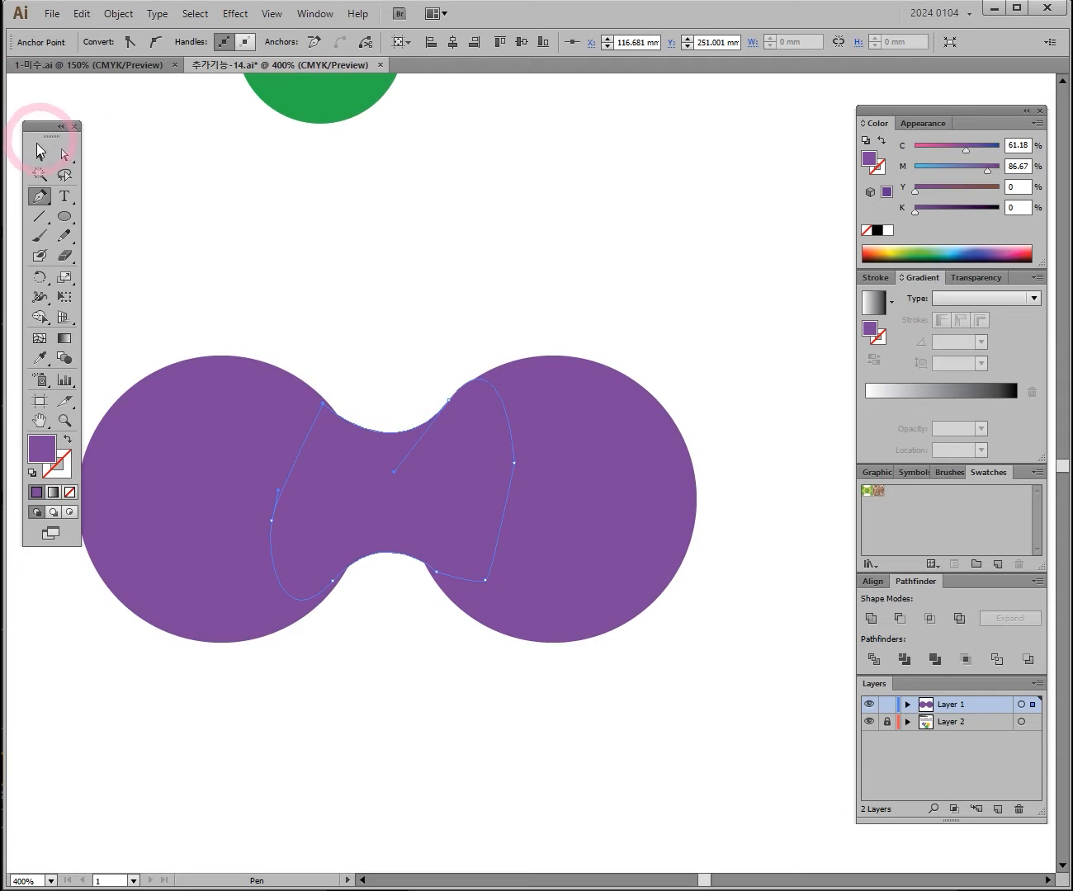
Step: Nudge the hand-drawn neck shape slightly and examine its joins with both circles against the purple reference molecule
{"action": "left_click", "coordinate": [39, 155]}
{"action": "left_click", "coordinate": [690, 568]}
{"action": "mouse_move", "coordinate": [387, 487]}
{"action": "left_mouse_down"}
{"action": "mouse_move", "coordinate": [469, 285]}
{"action": "mouse_move", "coordinate": [397, 467]}
{"action": "mouse_move", "coordinate": [429, 486]}
{"action": "left_mouse_up"}
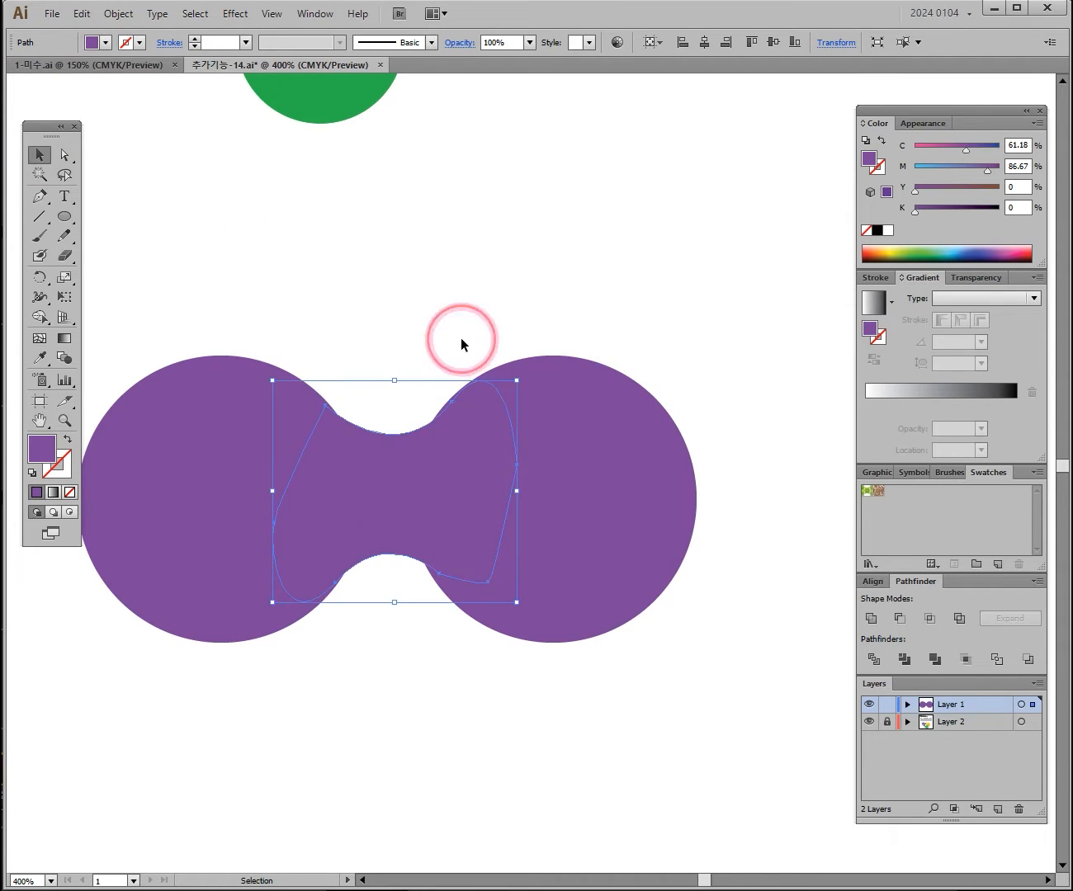
{"action": "left_click", "coordinate": [462, 342]}
{"action": "left_click", "coordinate": [451, 531], "text": "ctrl+alt"}
{"action": "left_click", "coordinate": [557, 642], "text": "ctrl+alt"}
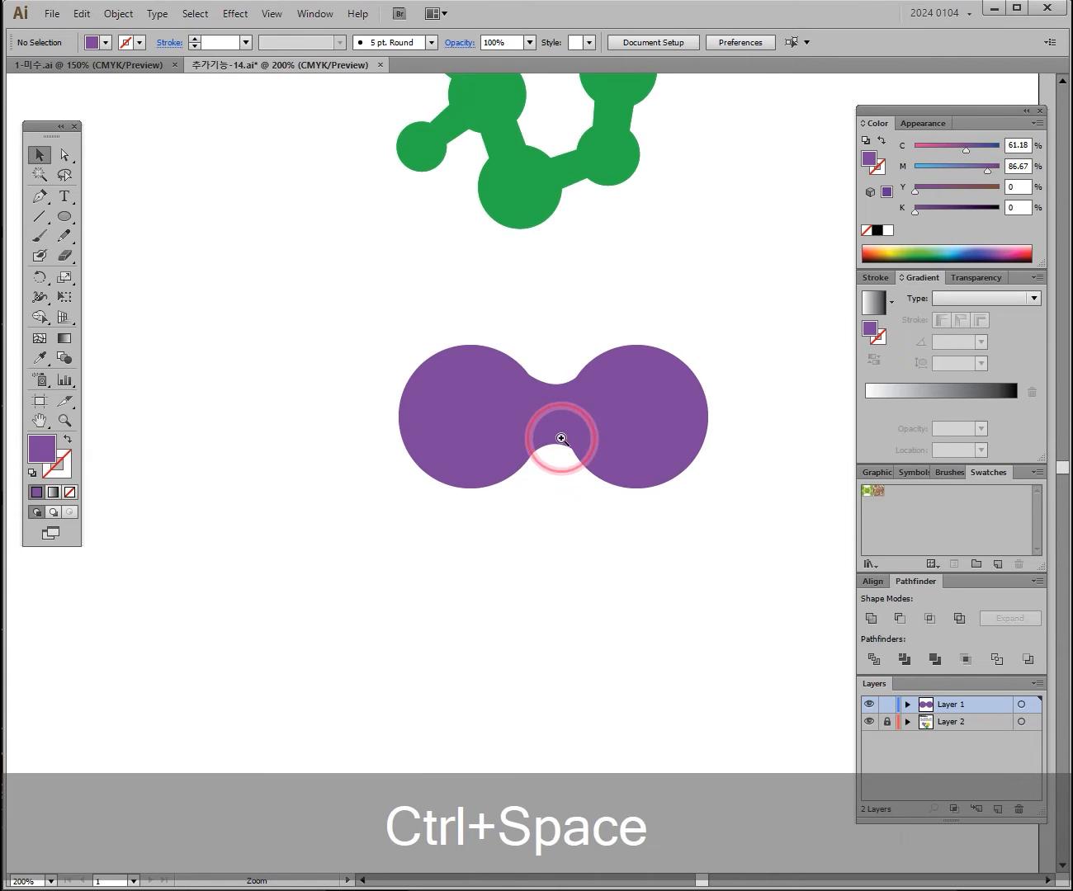
{"action": "left_click", "coordinate": [545, 477], "text": "ctrl"}
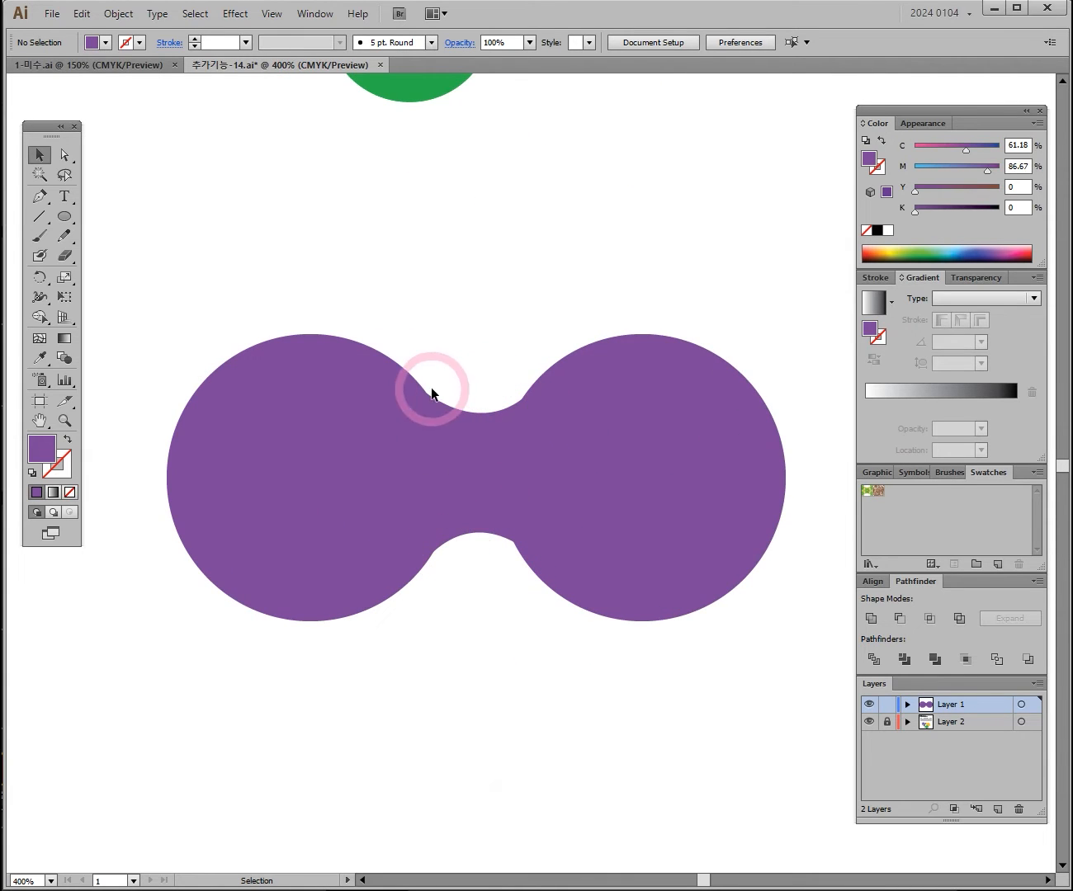
{"action": "left_click", "coordinate": [505, 414], "text": "ctrl+alt"}
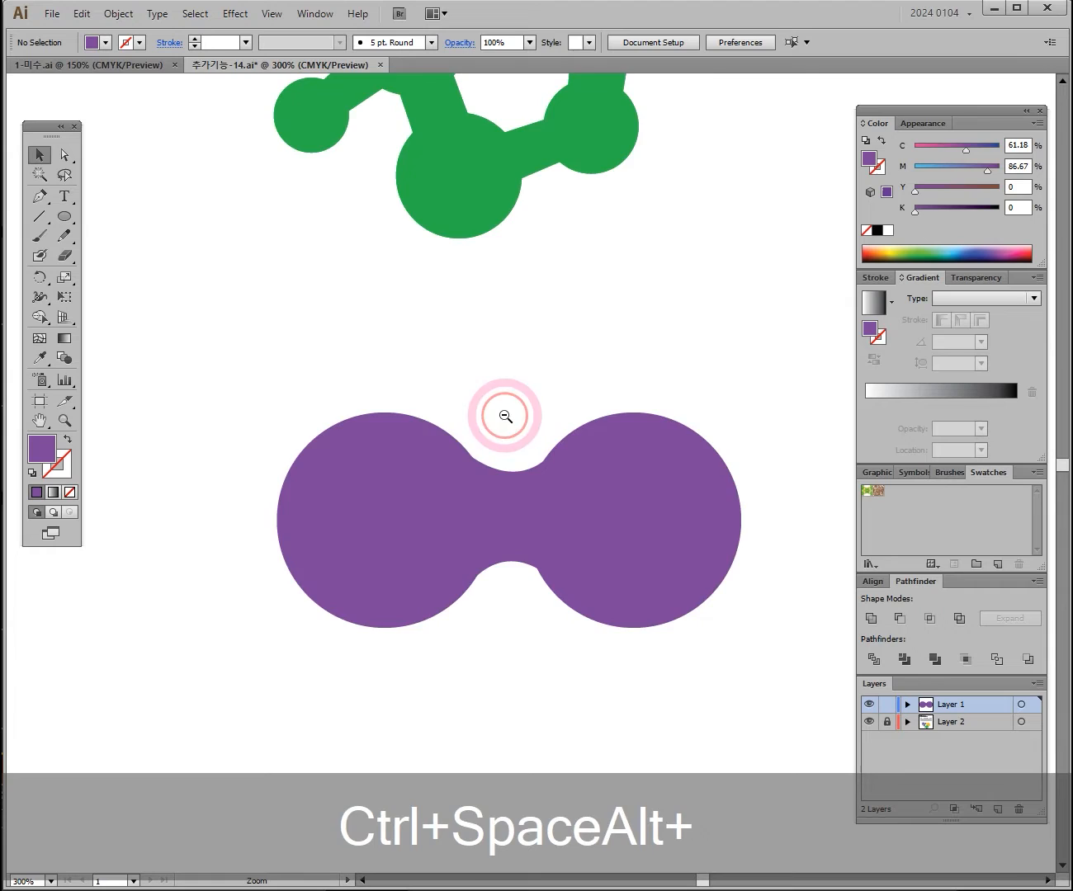
{"action": "left_click", "coordinate": [511, 419], "text": "ctrl+alt"}
{"action": "left_click_drag", "start_coordinate": [510, 420], "coordinate": [535, 538]}
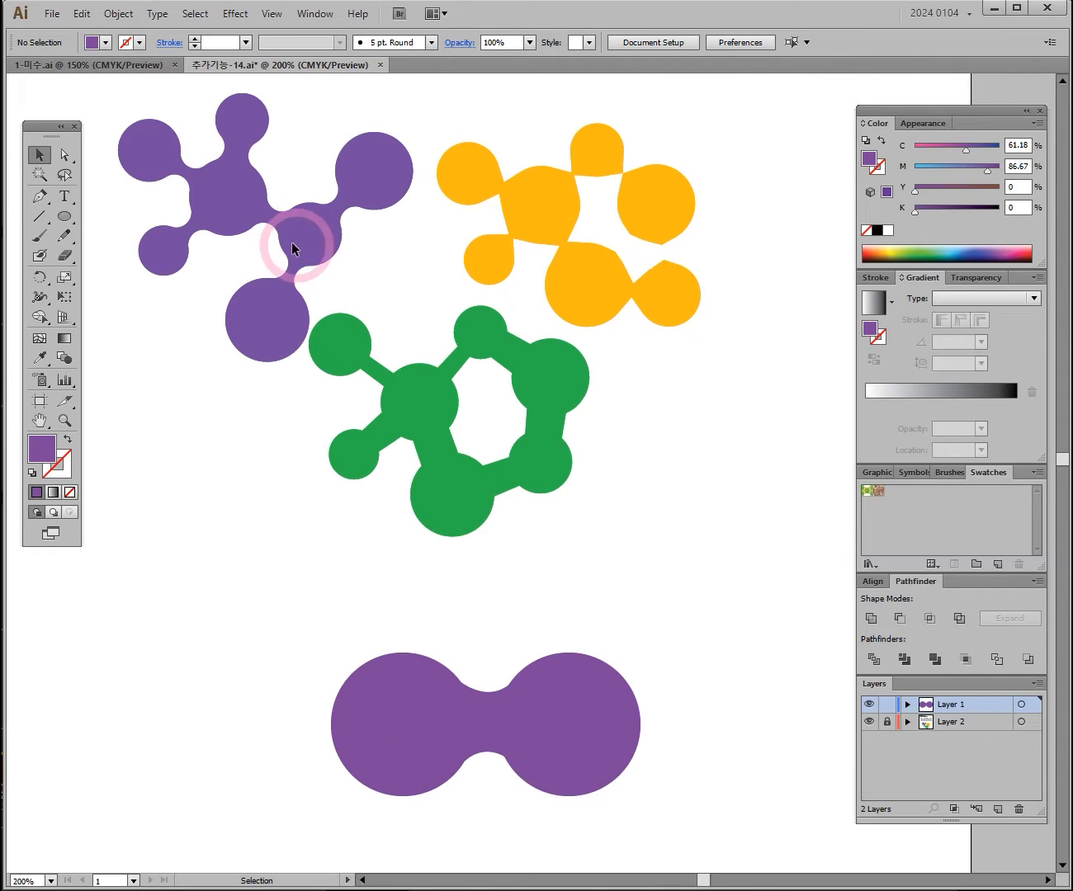
Step: Delete the neck shape and set the two purple circles side by side with a narrow gap below the green molecule
{"action": "left_click", "coordinate": [486, 711]}
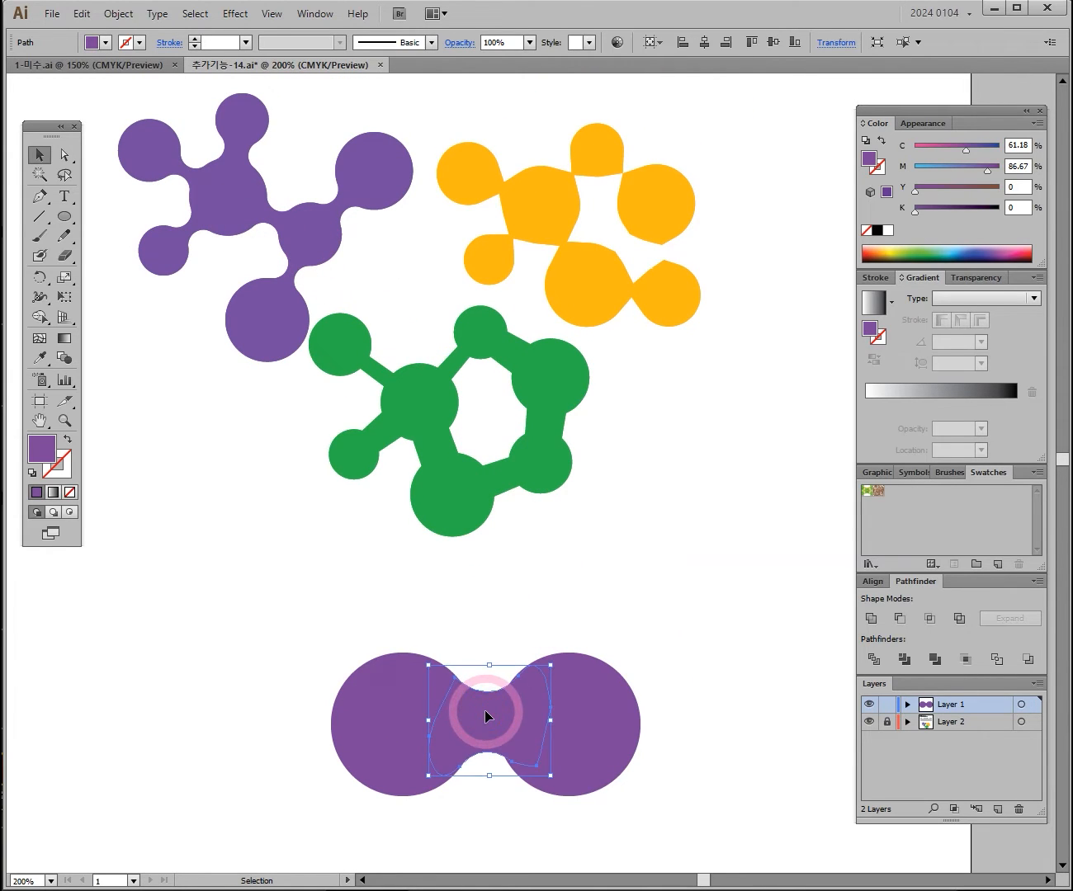
{"action": "key", "text": "Delete"}
{"action": "left_click", "coordinate": [450, 690]}
{"action": "left_click_drag", "start_coordinate": [384, 665], "coordinate": [283, 628]}
{"action": "left_click_drag", "start_coordinate": [616, 749], "coordinate": [510, 640]}
{"action": "left_click_drag", "start_coordinate": [349, 623], "coordinate": [333, 624]}
{"action": "left_click_drag", "start_coordinate": [462, 636], "coordinate": [445, 636]}
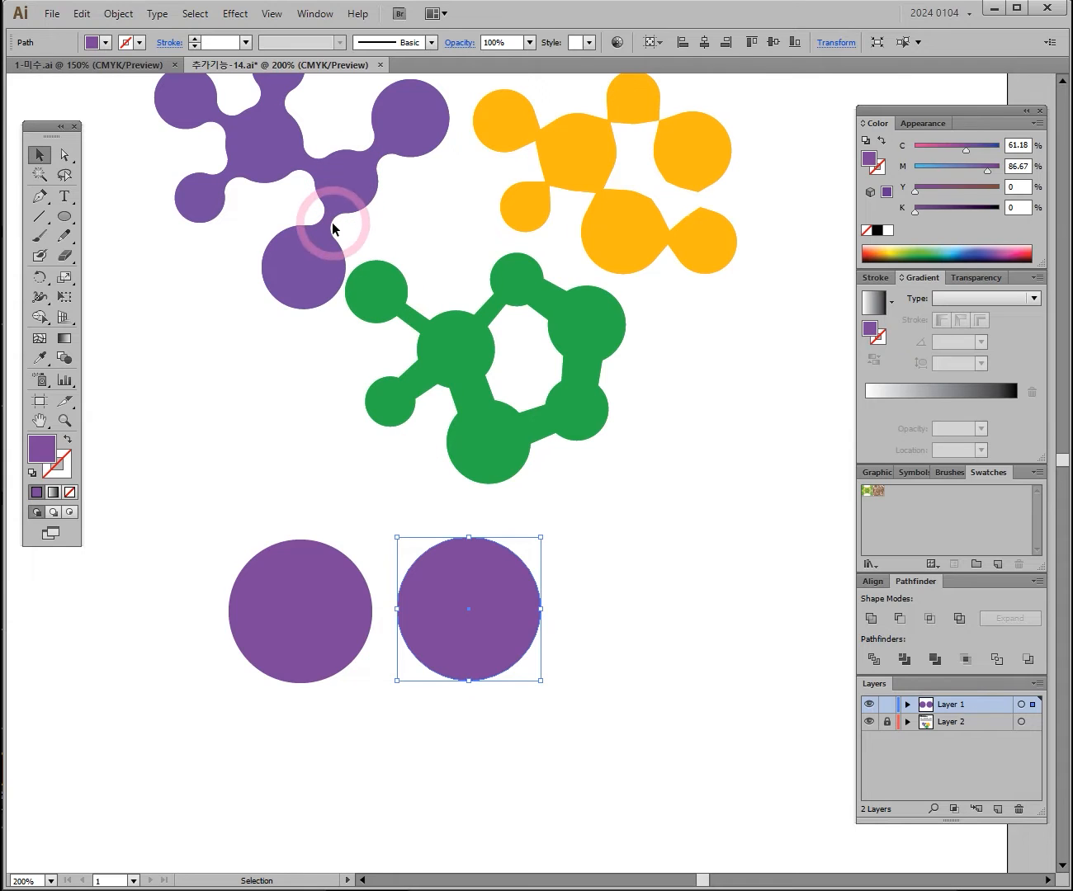
Step: Select both purple circles and move them together slightly up and to the right, closer beneath the green molecule
{"action": "left_click", "coordinate": [349, 735]}
{"action": "key", "text": "ctrl+space"}
{"action": "left_click", "coordinate": [465, 571], "text": "ctrl"}
{"action": "left_click_drag", "start_coordinate": [425, 634], "coordinate": [376, 639]}
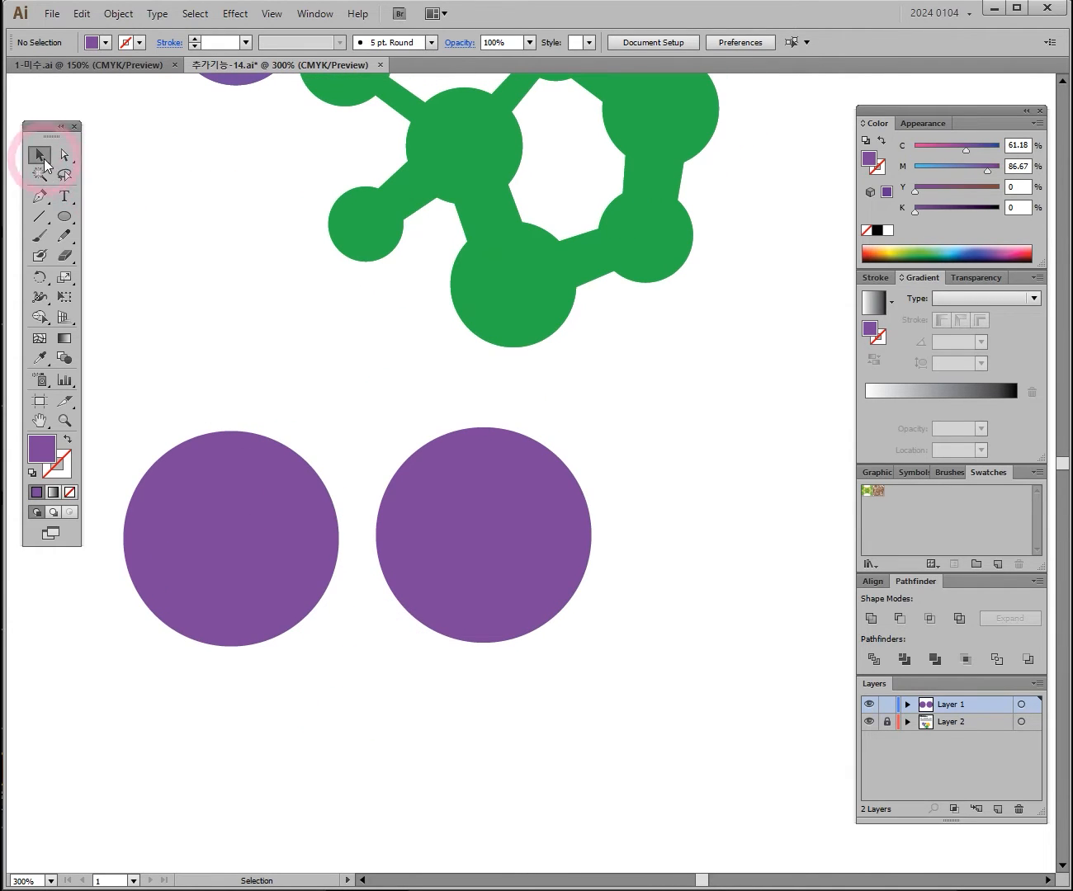
{"action": "left_click", "coordinate": [211, 741]}
{"action": "left_click_drag", "start_coordinate": [210, 739], "coordinate": [660, 424]}
{"action": "left_click_drag", "start_coordinate": [615, 493], "coordinate": [485, 626]}
{"action": "left_click_drag", "start_coordinate": [506, 613], "coordinate": [537, 504]}
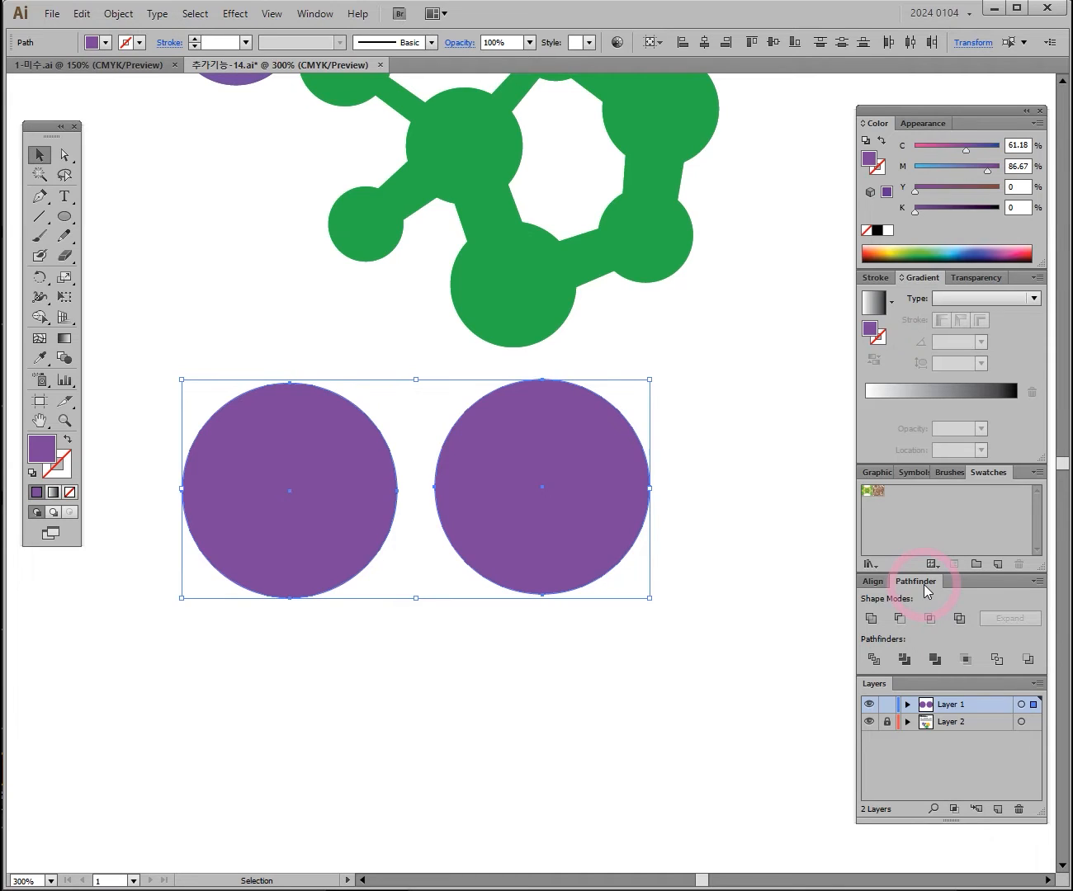
Step: Float the Pathfinder controls clear of the artwork and make the two selected circles a compound shape
{"action": "left_click", "coordinate": [1038, 581]}
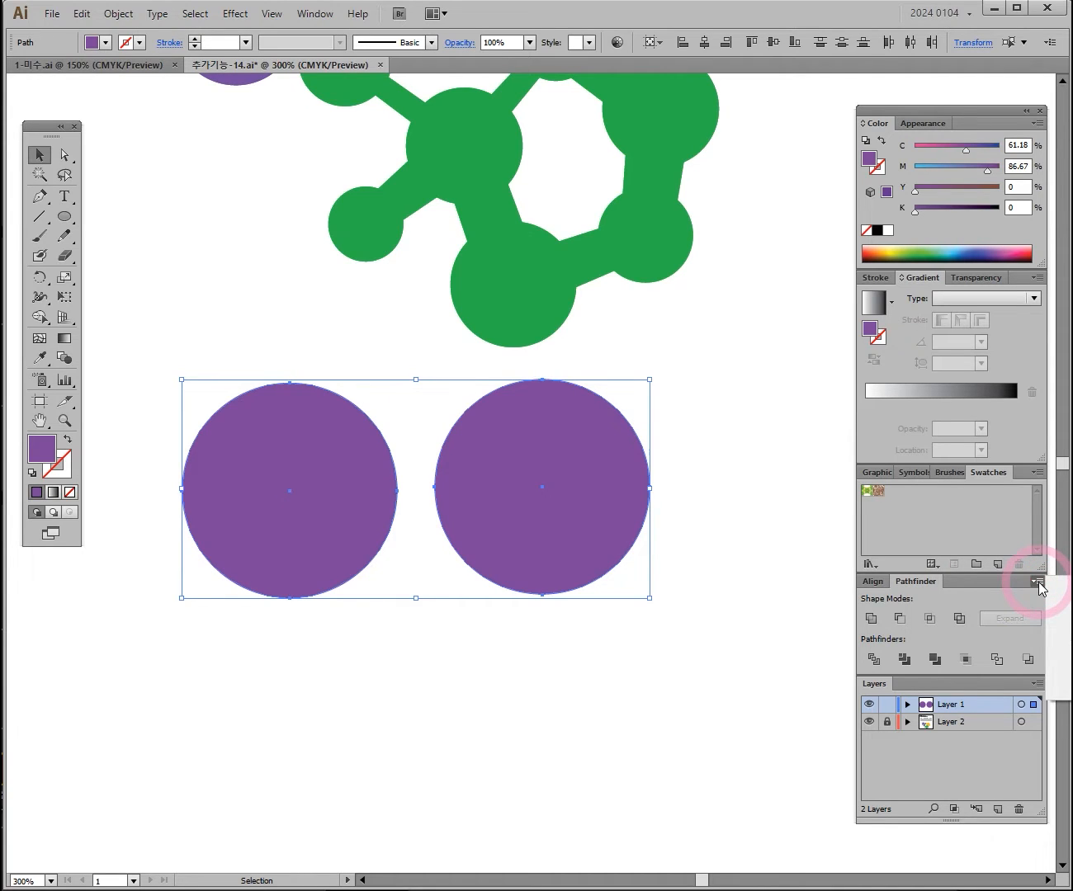
{"action": "left_click_drag", "start_coordinate": [931, 587], "coordinate": [375, 625]}
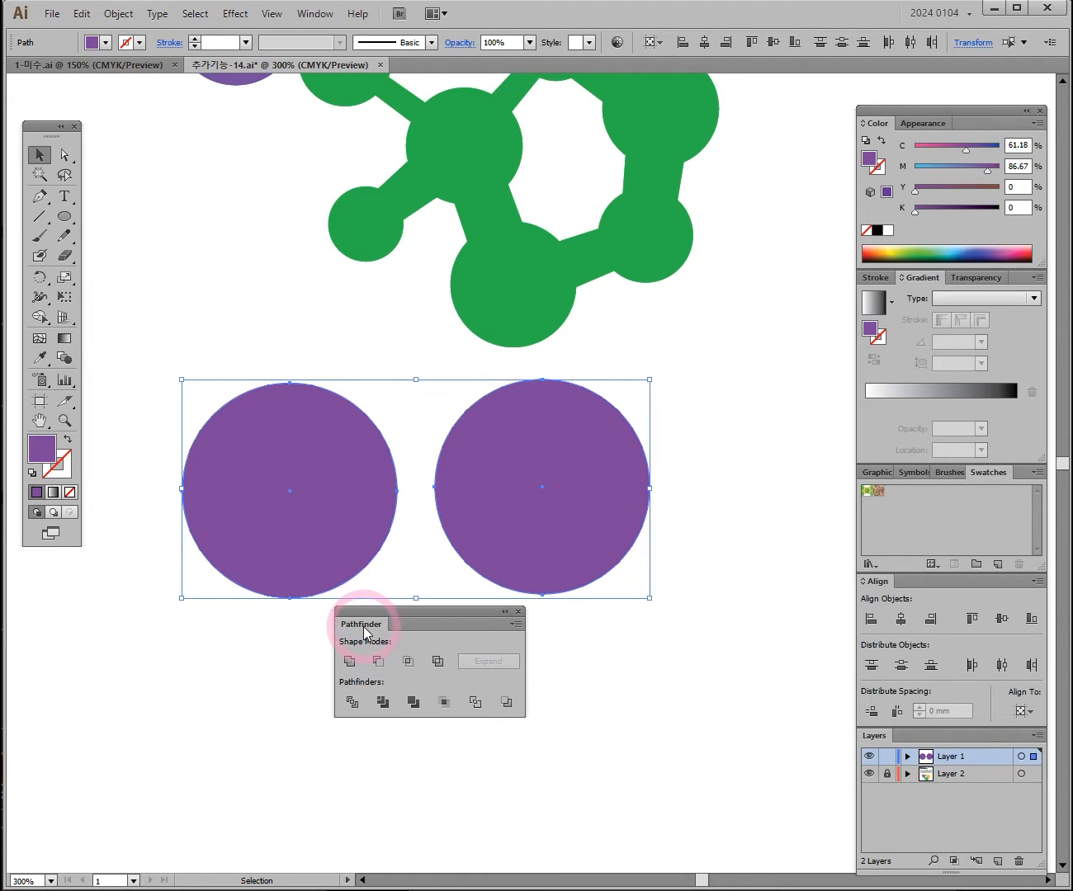
{"action": "left_click", "coordinate": [517, 624]}
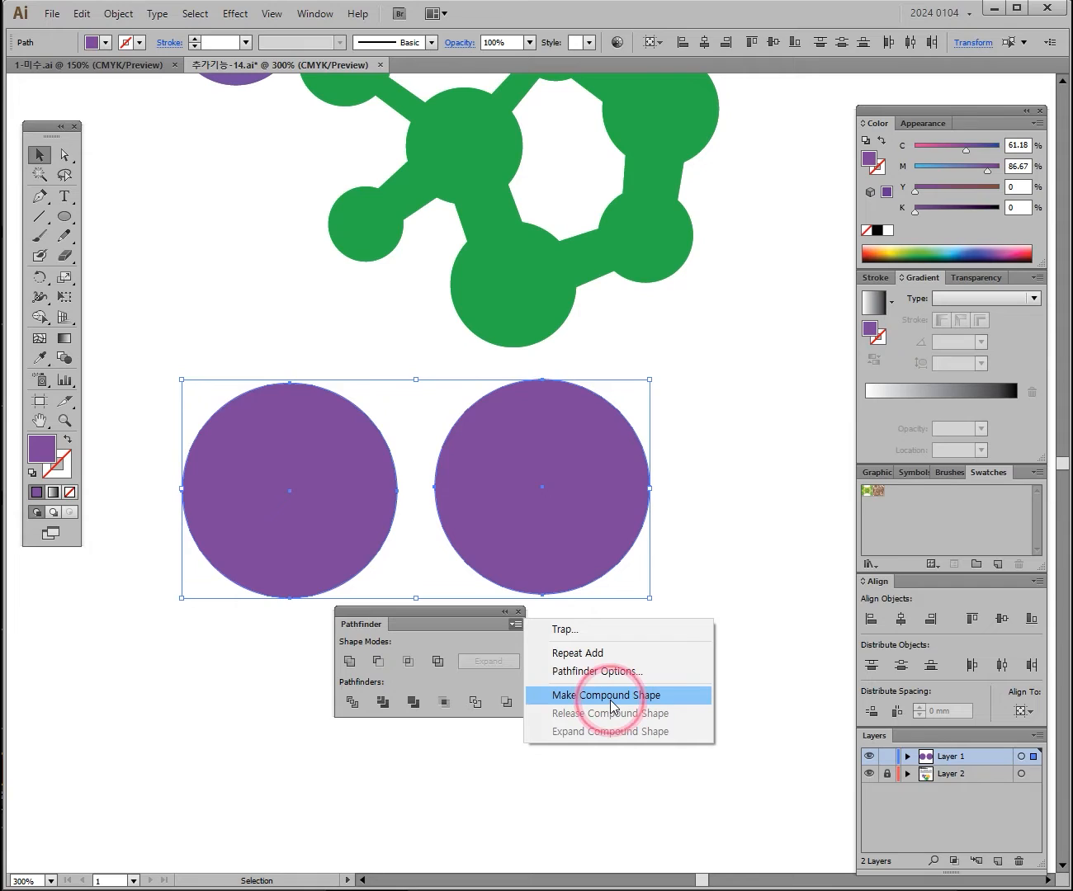
{"action": "left_click", "coordinate": [612, 706]}
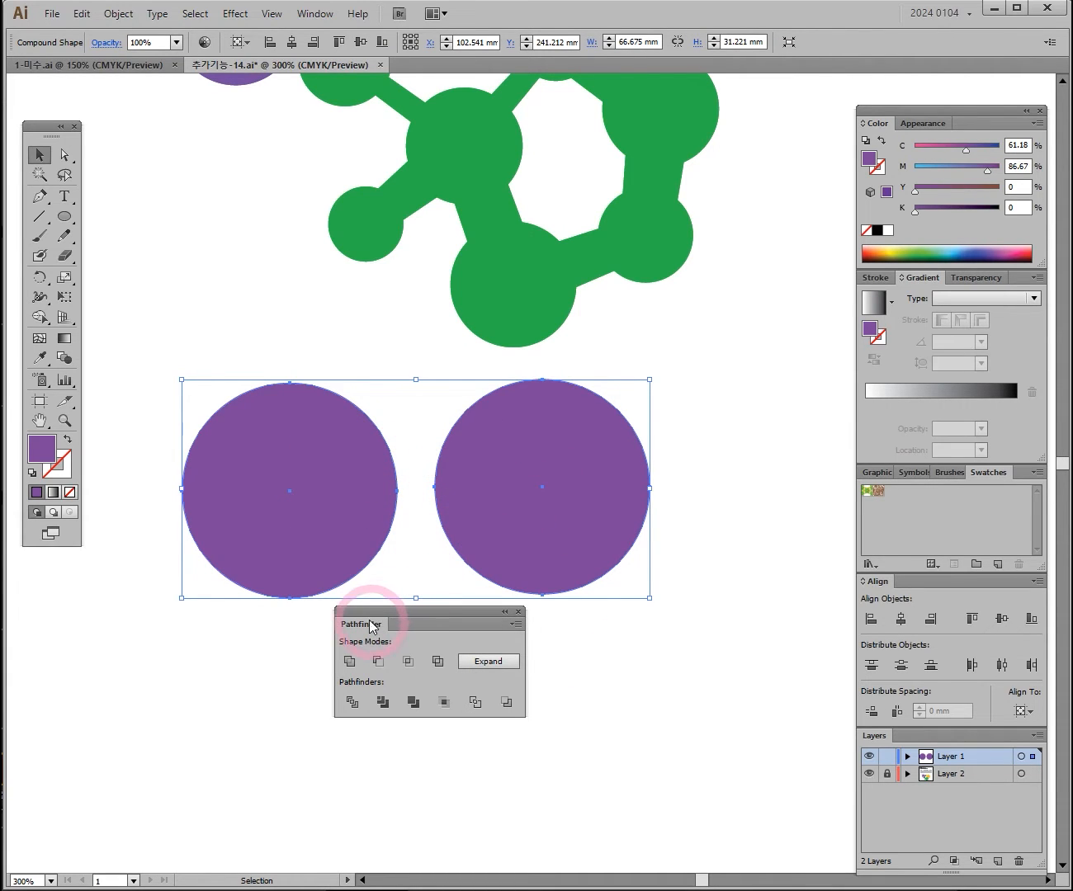
{"action": "left_click_drag", "start_coordinate": [367, 621], "coordinate": [642, 734]}
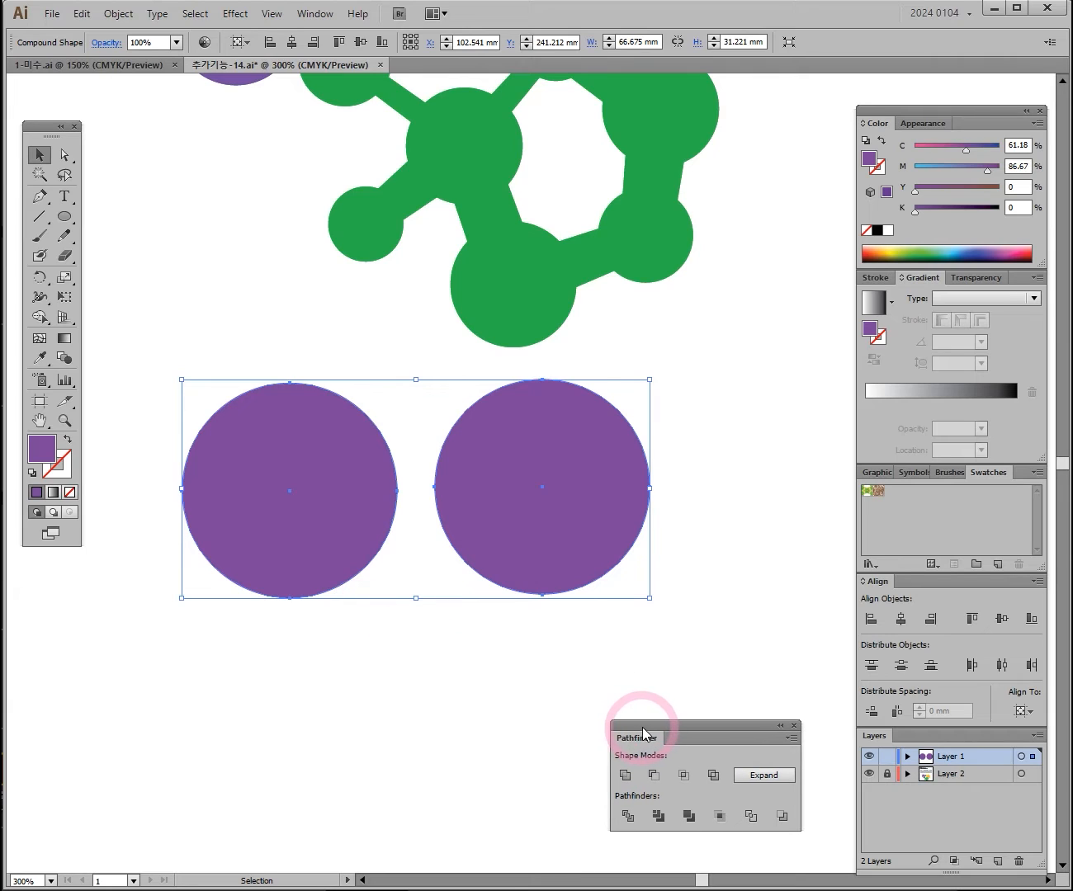
Step: Move the compound shape around to check that both circles travel together, leaving it slightly farther right below the green molecule
{"action": "left_click", "coordinate": [222, 238]}
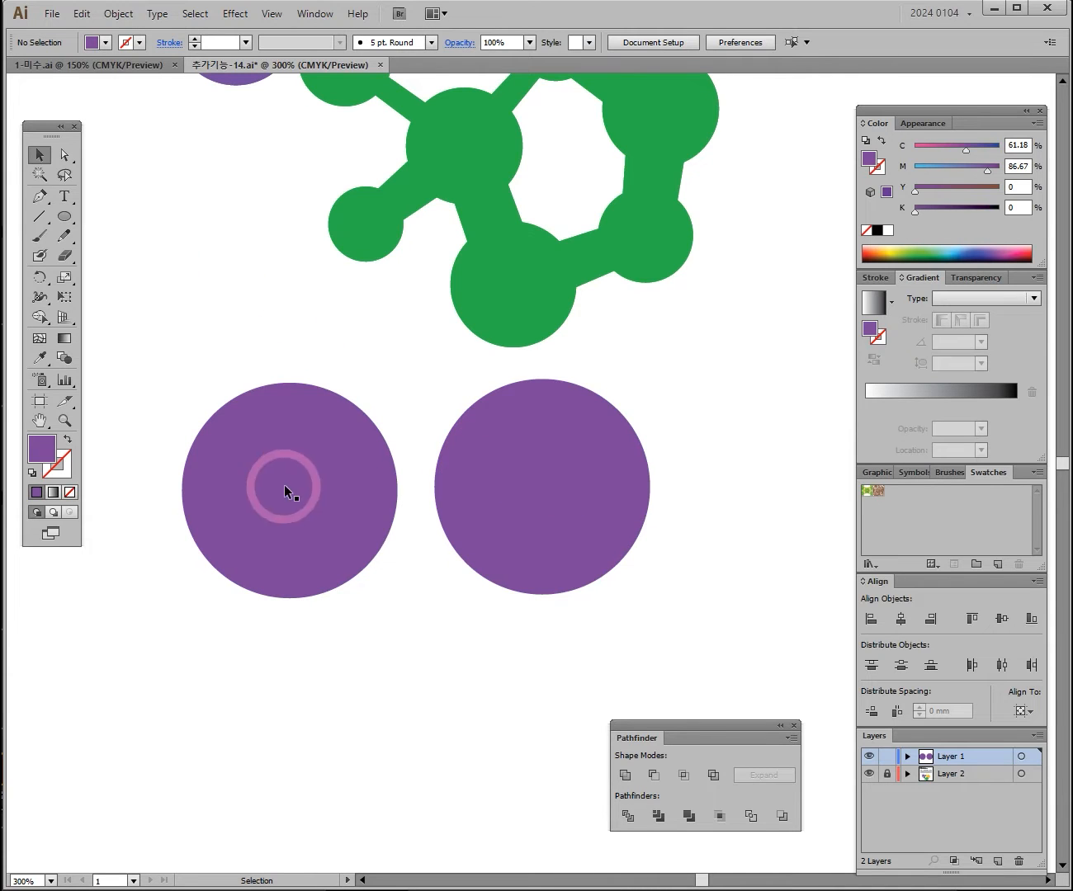
{"action": "left_click", "coordinate": [317, 543]}
{"action": "left_click_drag", "start_coordinate": [279, 469], "coordinate": [275, 583]}
{"action": "left_click_drag", "start_coordinate": [266, 605], "coordinate": [284, 467]}
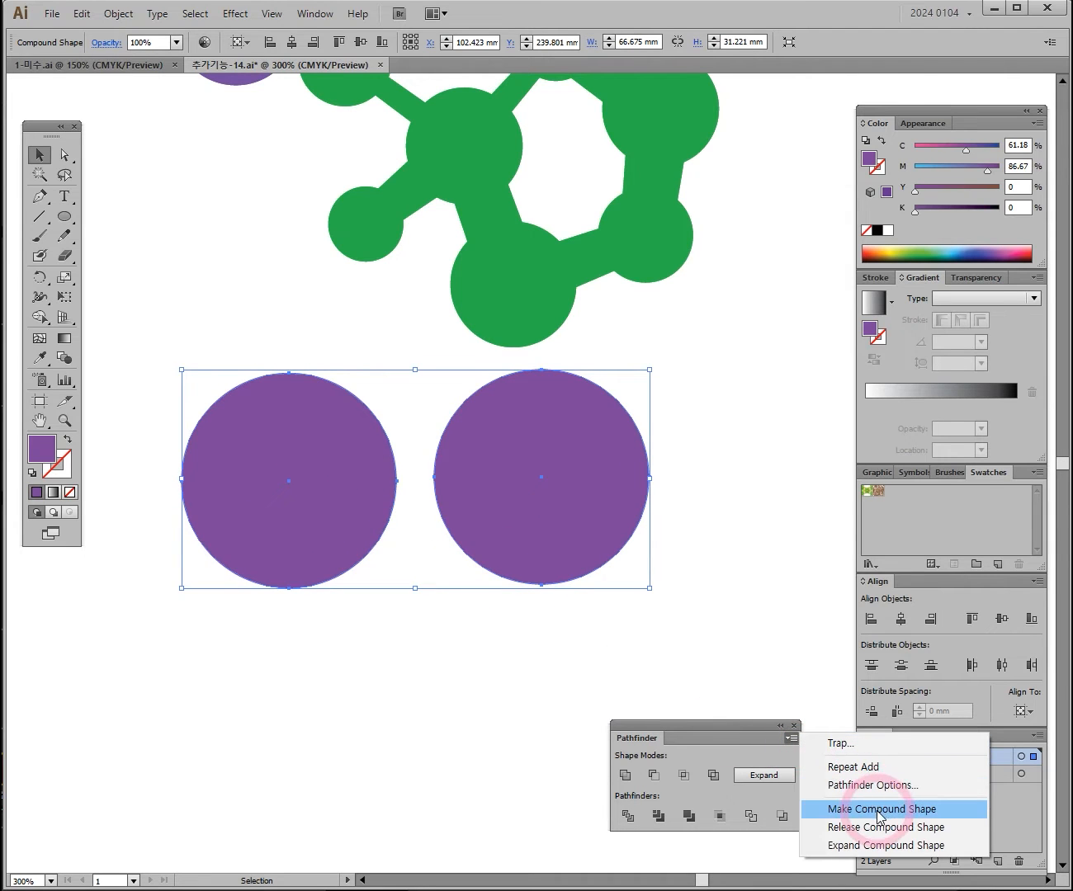
{"action": "left_click", "coordinate": [366, 677]}
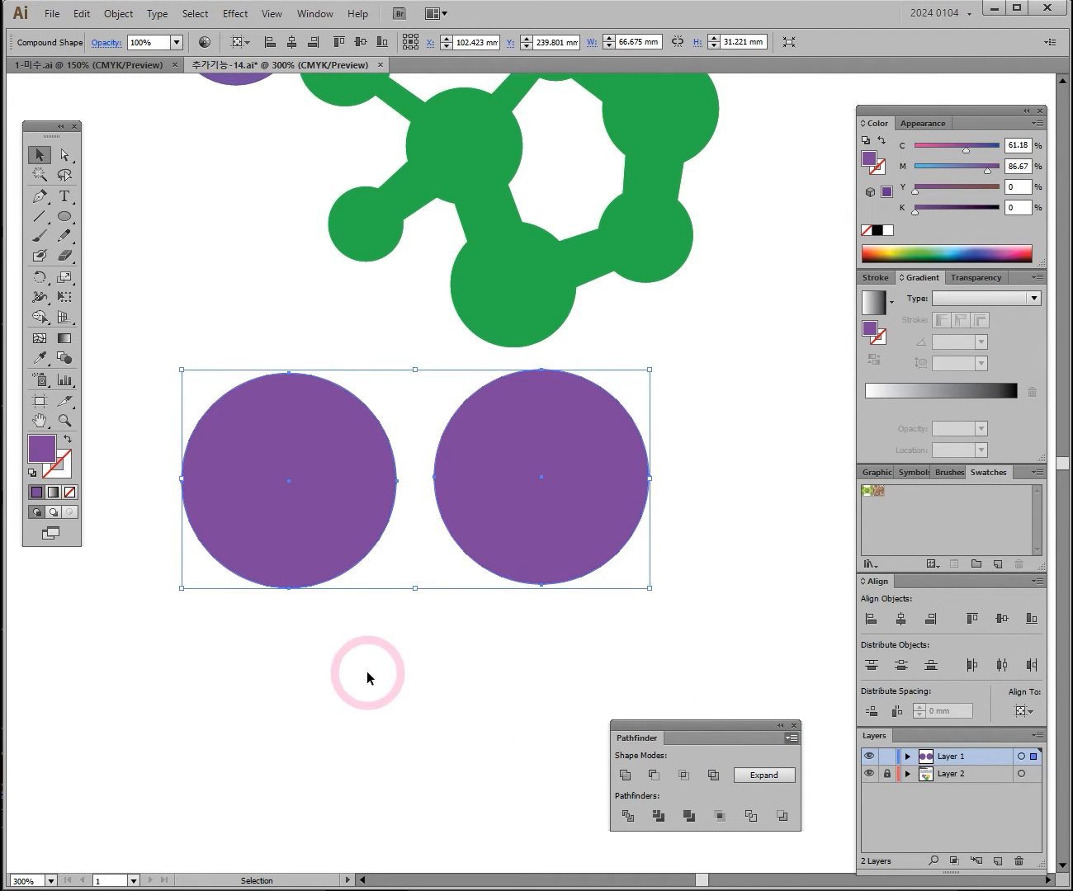
{"action": "left_click_drag", "start_coordinate": [311, 522], "coordinate": [335, 514]}
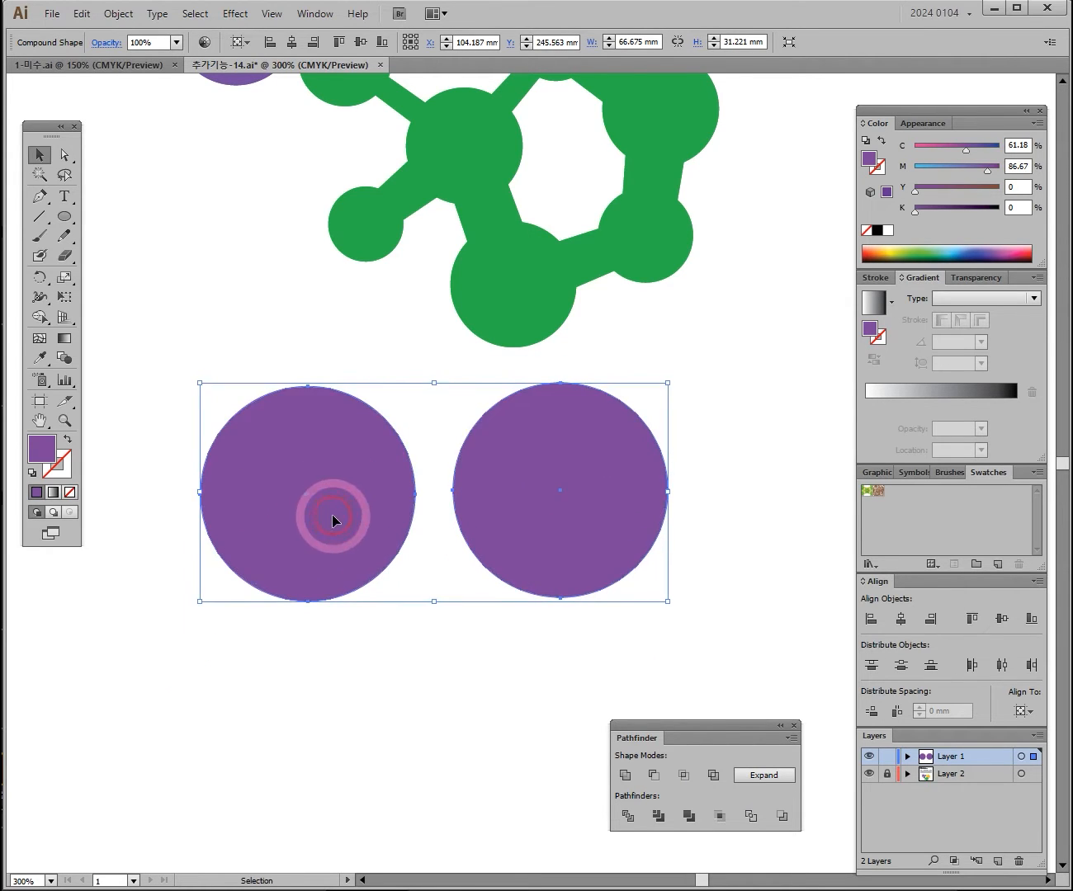
{"action": "mouse_move", "coordinate": [347, 515]}
{"action": "left_mouse_down"}
{"action": "mouse_move", "coordinate": [328, 568]}
{"action": "mouse_move", "coordinate": [322, 510]}
{"action": "mouse_move", "coordinate": [420, 558]}
{"action": "mouse_move", "coordinate": [353, 500]}
{"action": "left_mouse_up"}
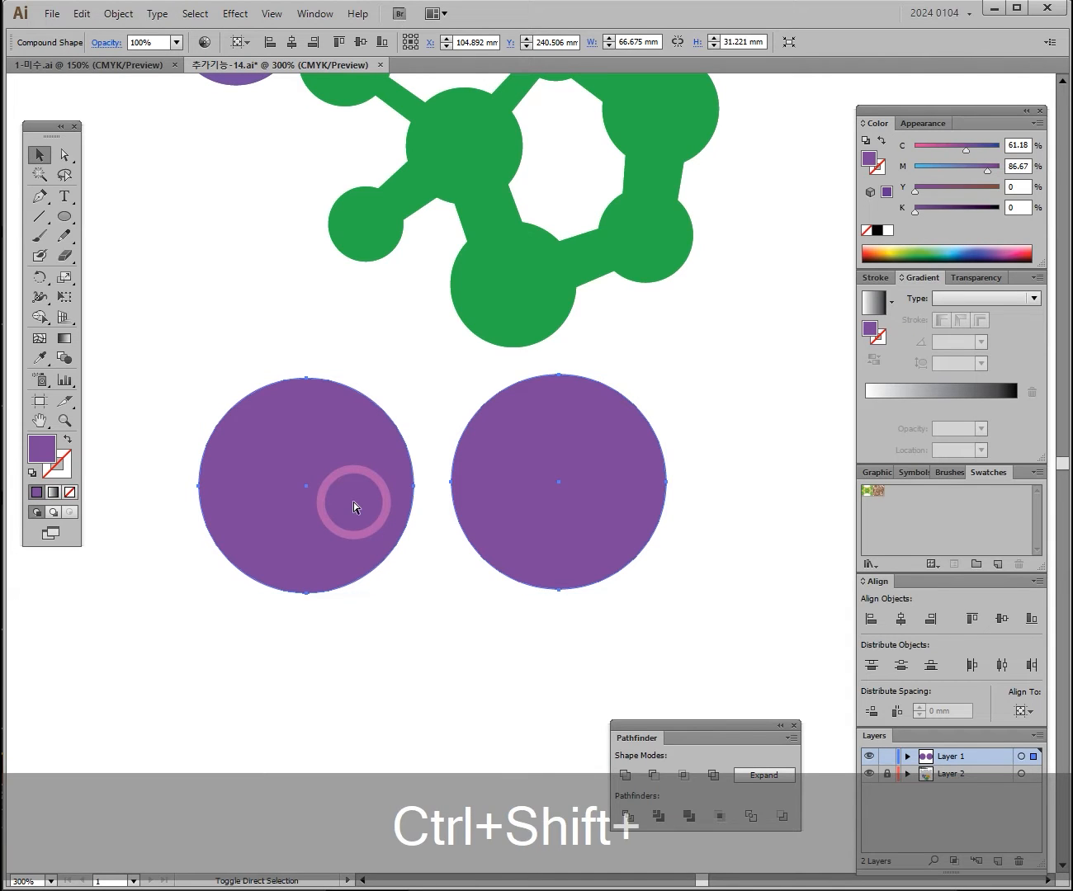
Step: Try to ungroup the purple compound shape, then shift it slightly down to test whether its circles still move together
{"action": "key", "text": "ctrl+shift+g"}
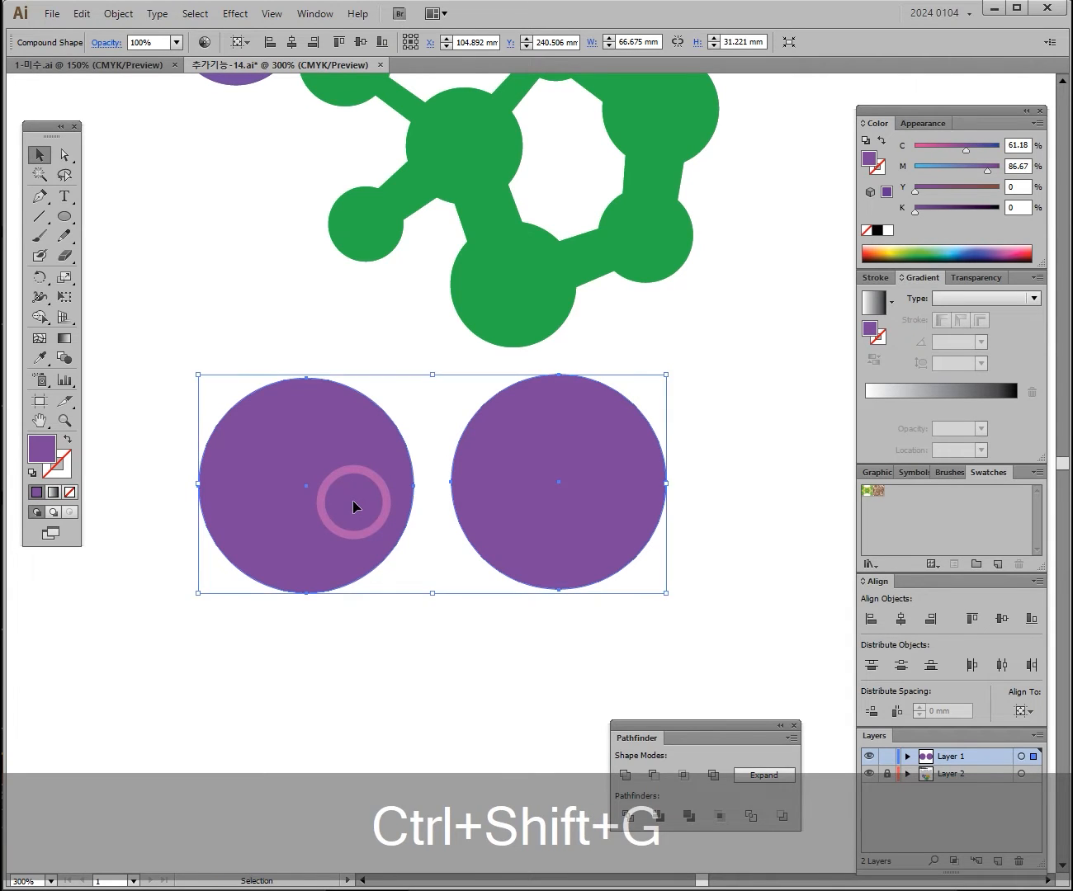
{"action": "left_click", "coordinate": [262, 303]}
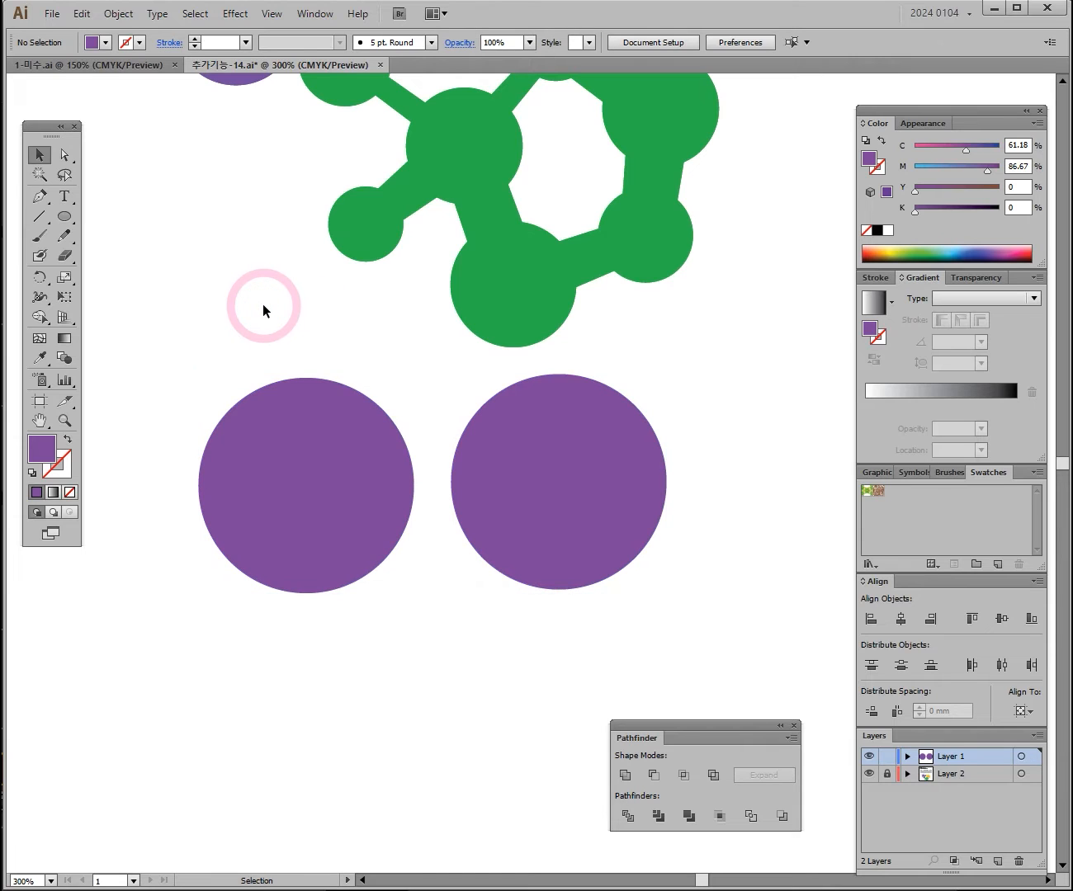
{"action": "mouse_move", "coordinate": [329, 485]}
{"action": "left_mouse_down"}
{"action": "mouse_move", "coordinate": [327, 625]}
{"action": "mouse_move", "coordinate": [323, 503]}
{"action": "mouse_move", "coordinate": [323, 617]}
{"action": "mouse_move", "coordinate": [340, 504]}
{"action": "mouse_move", "coordinate": [327, 516]}
{"action": "left_mouse_up"}
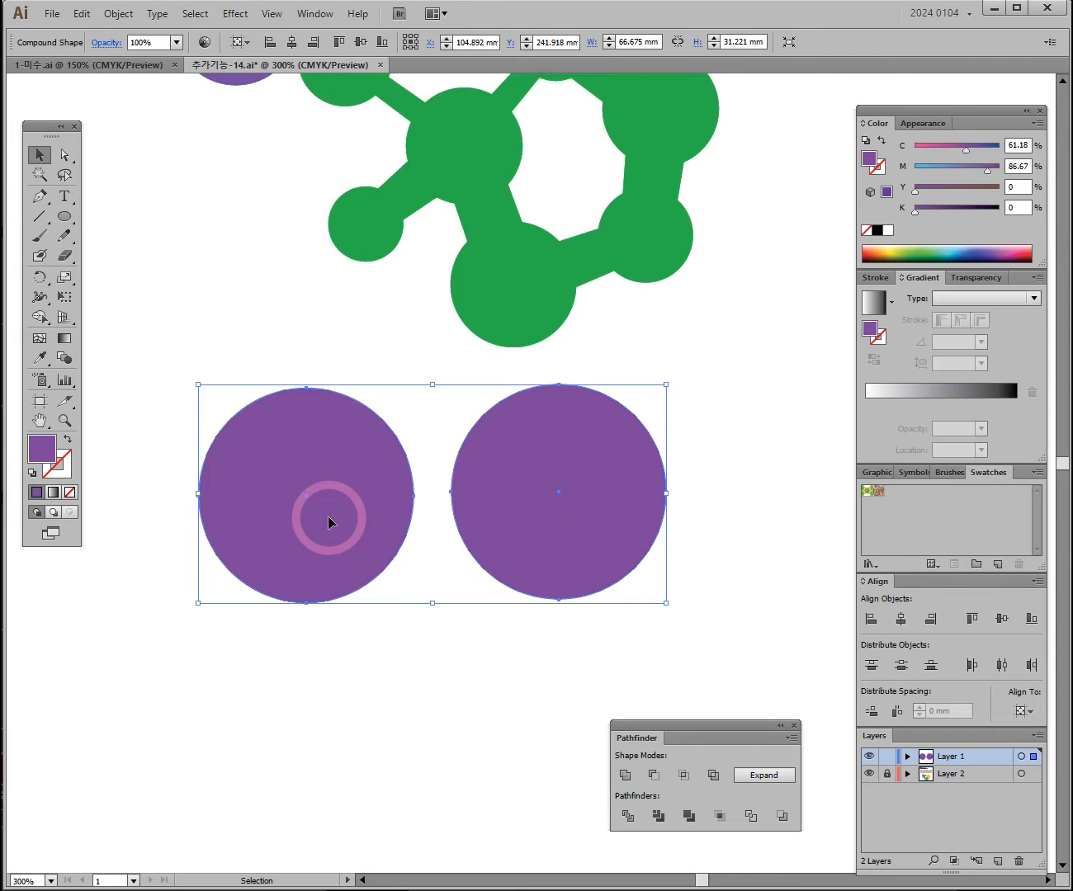
{"action": "left_click", "coordinate": [789, 737]}
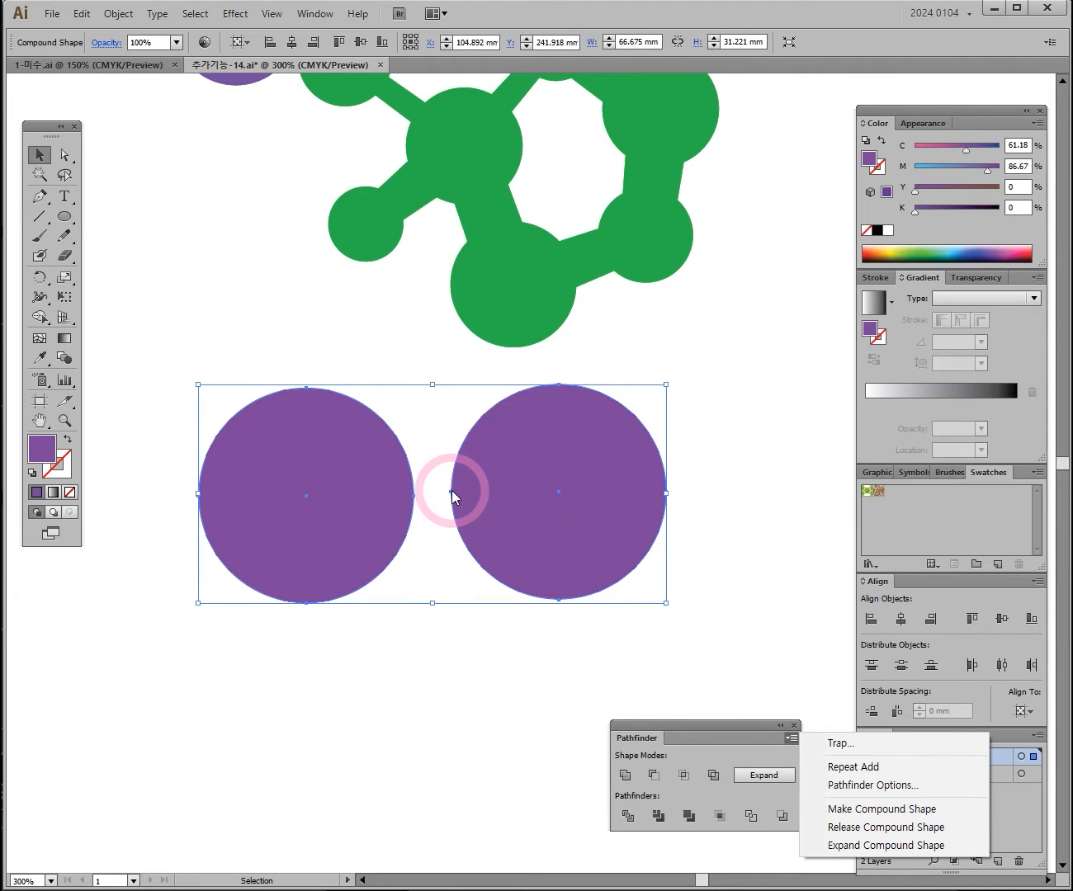
{"action": "left_click", "coordinate": [479, 671]}
Step: Move the purple compound shape down and to the left, into the empty area below the three molecules
{"action": "left_click", "coordinate": [468, 464], "text": "ctrl+alt"}
{"action": "left_click", "coordinate": [545, 495], "text": "ctrl+alt"}
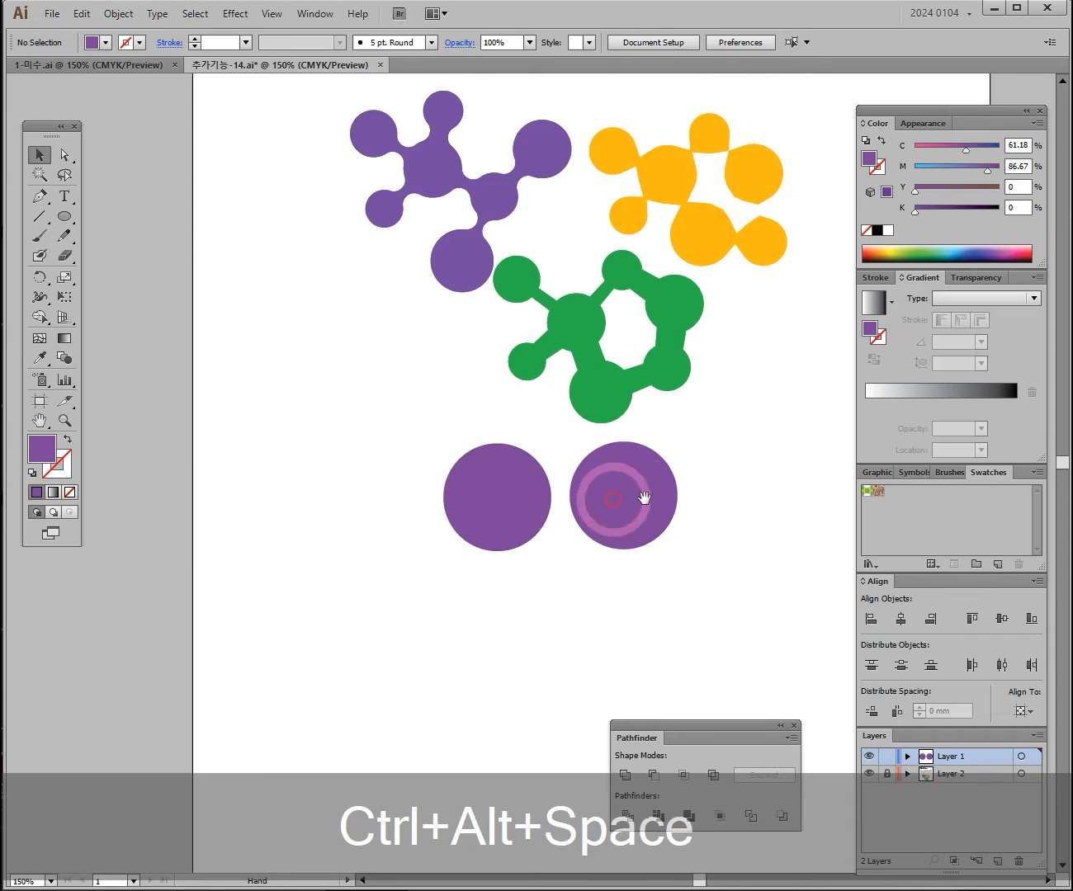
{"action": "left_click_drag", "start_coordinate": [450, 541], "coordinate": [360, 672]}
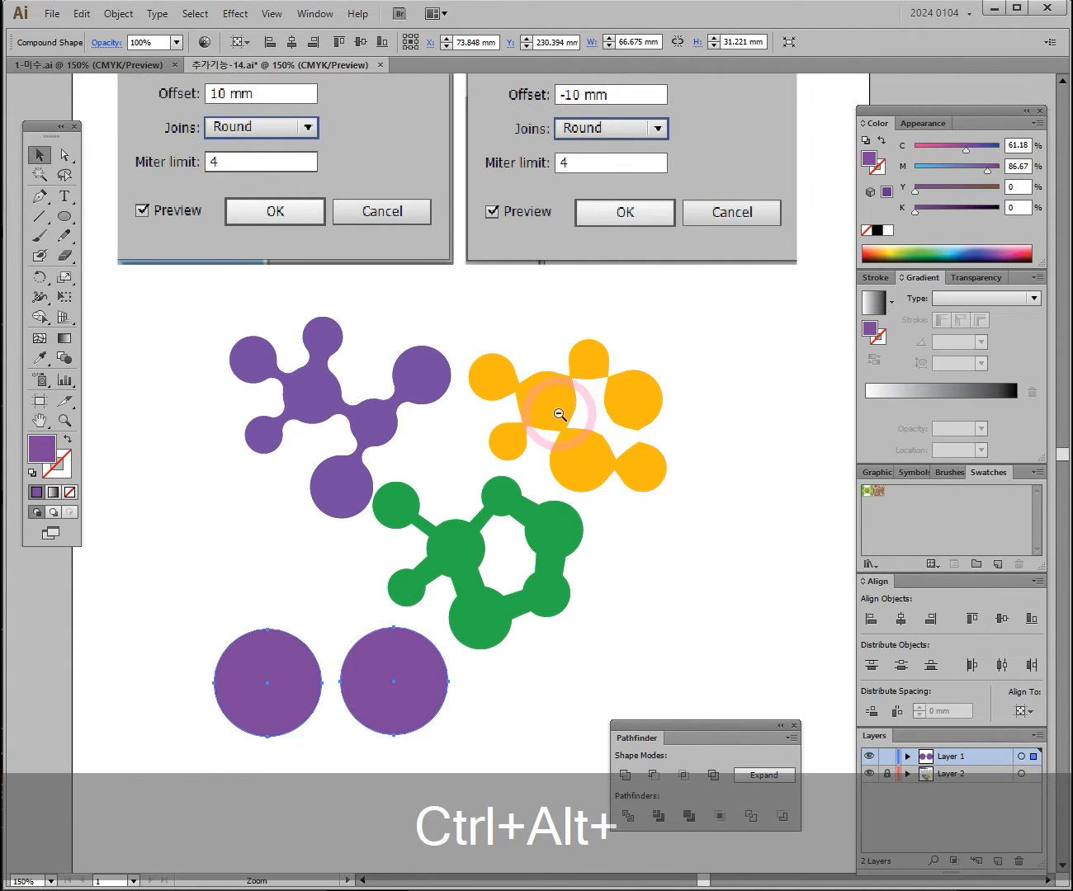
{"action": "left_click", "coordinate": [560, 412], "text": "ctrl+alt"}
{"action": "left_click_drag", "start_coordinate": [564, 413], "coordinate": [441, 387]}
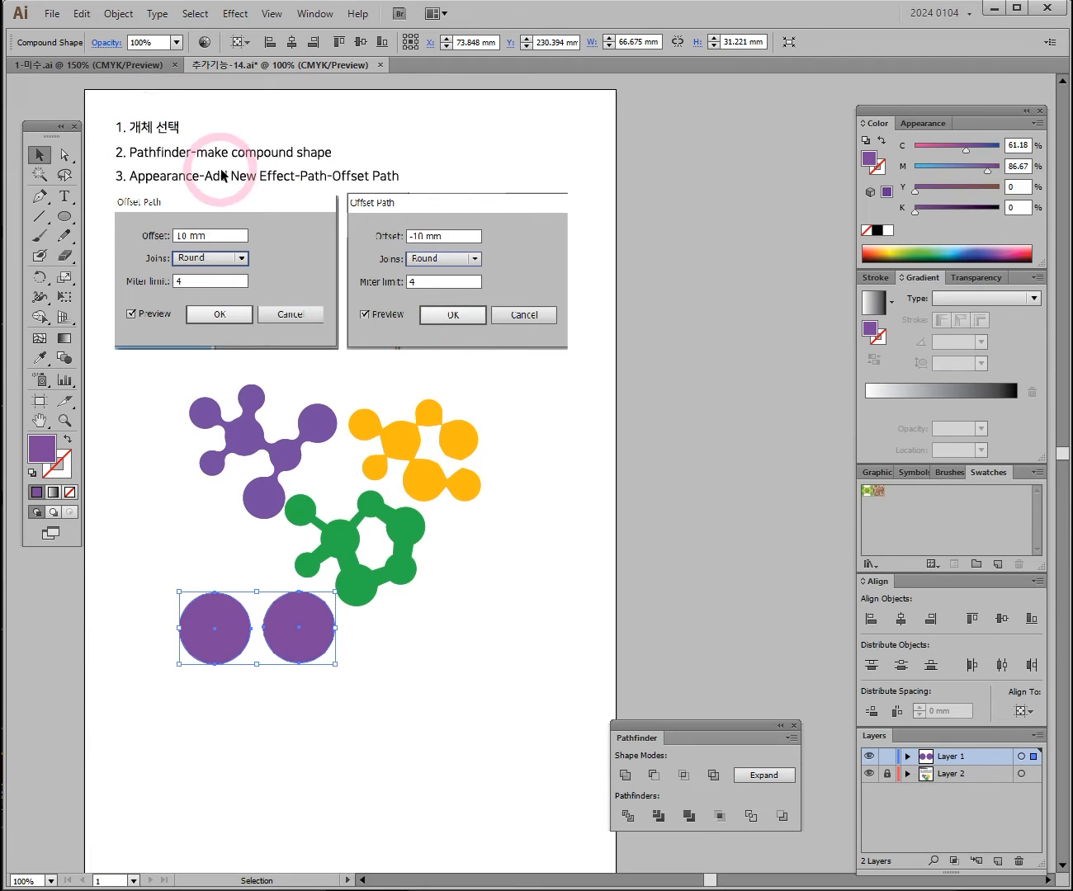
{"action": "left_click_drag", "start_coordinate": [240, 185], "coordinate": [284, 204]}
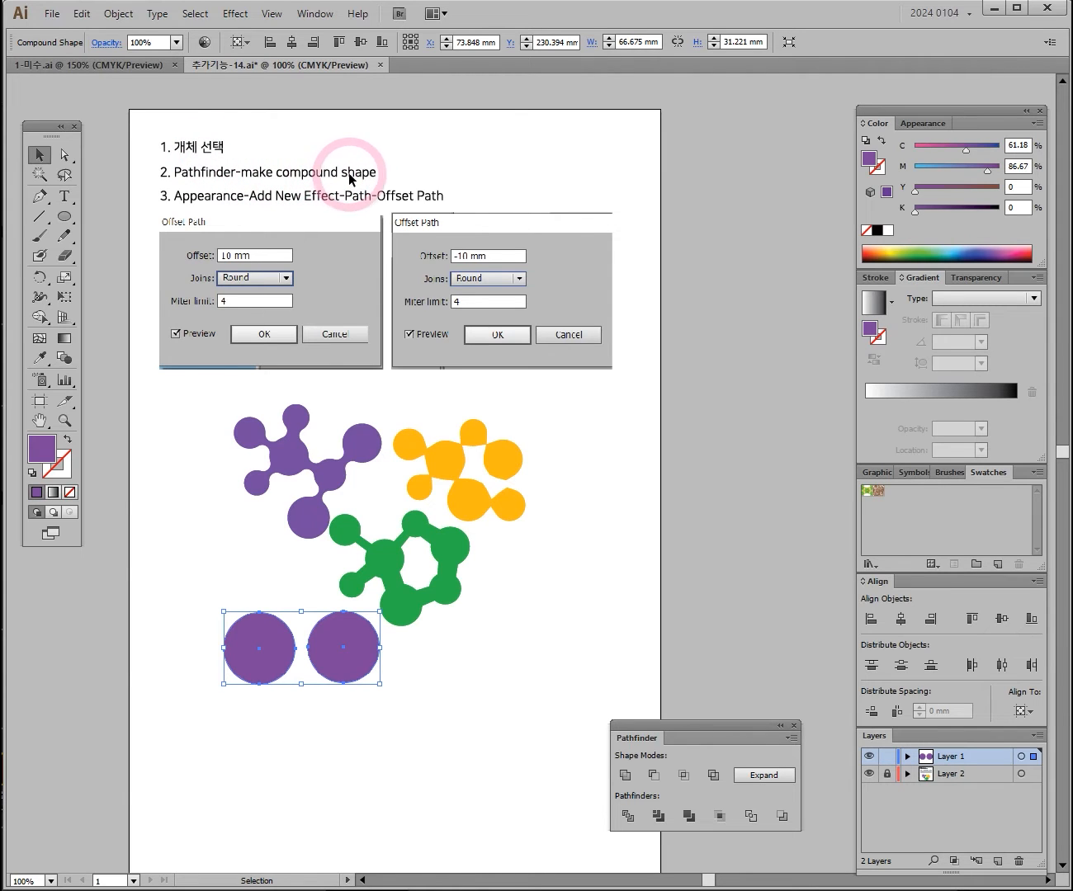
{"action": "left_click_drag", "start_coordinate": [354, 690], "coordinate": [334, 729]}
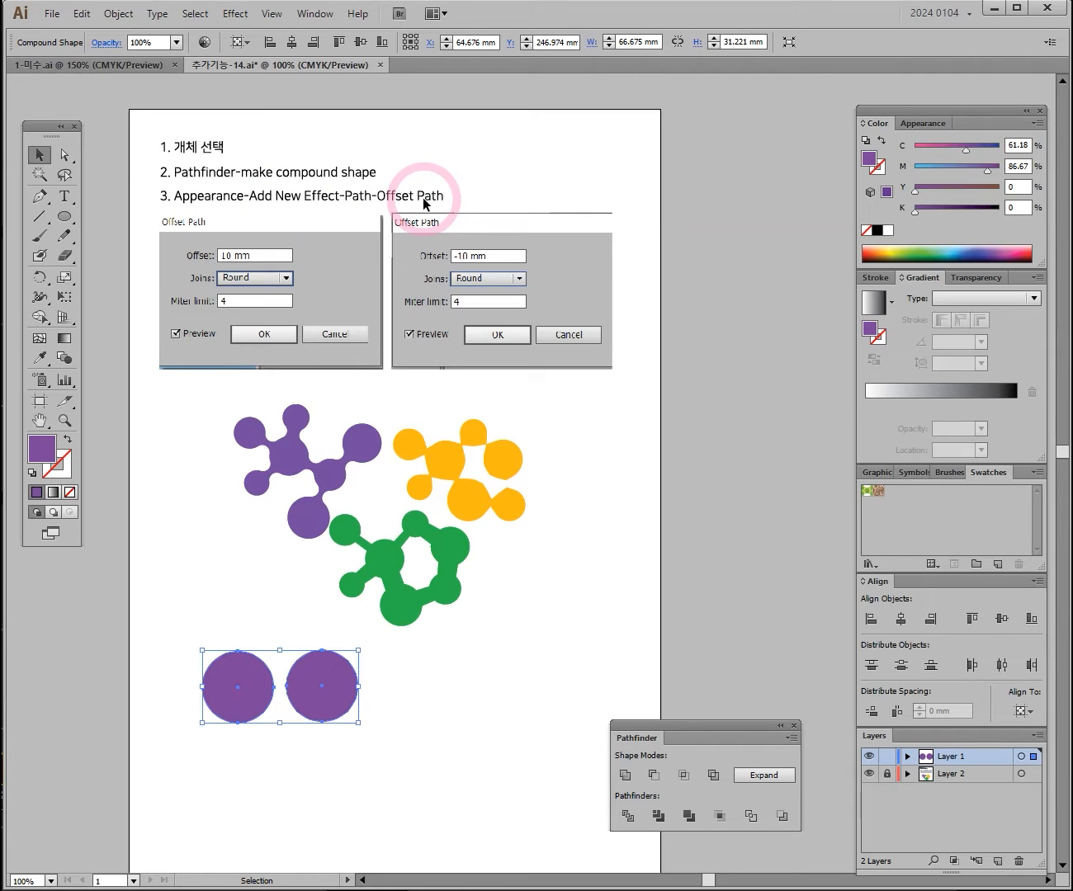
Step: Float the Appearance controls beside the artboard, lengthen them, and nudge the compound shape slightly up and to the left
{"action": "left_click_drag", "start_coordinate": [924, 123], "coordinate": [714, 236]}
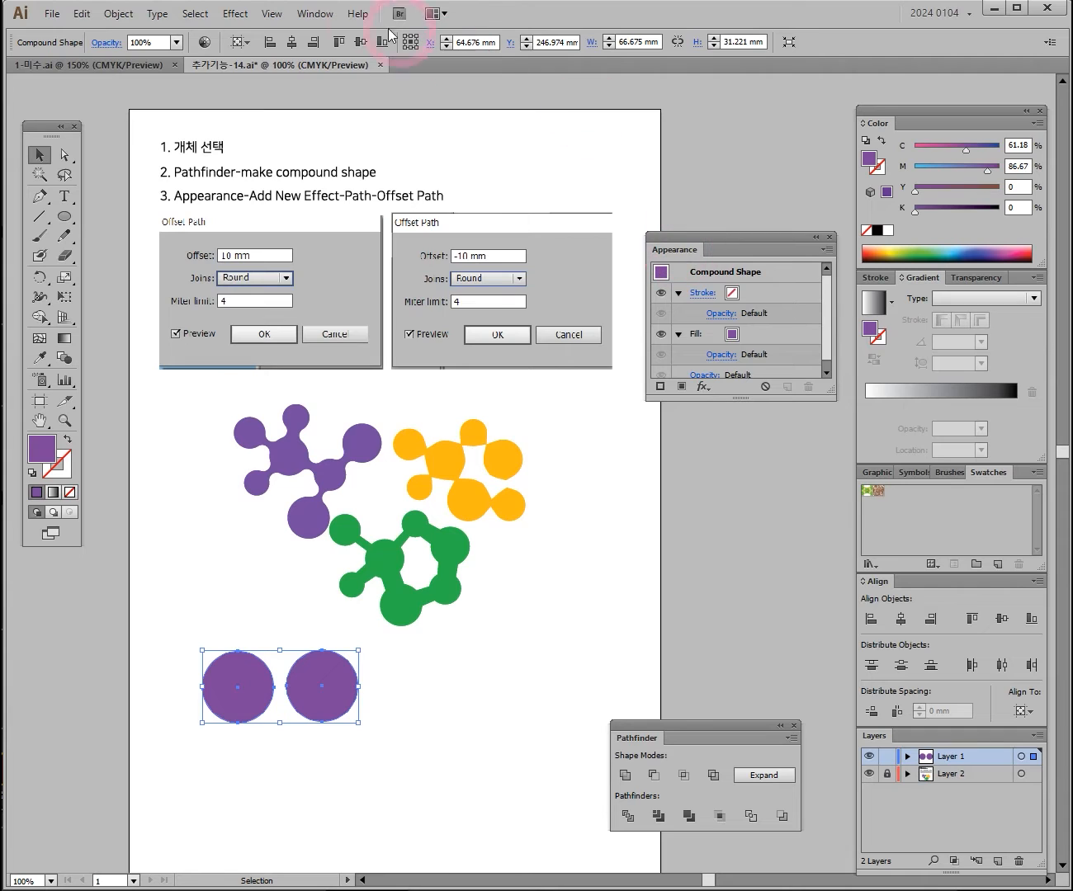
{"action": "left_click", "coordinate": [321, 19]}
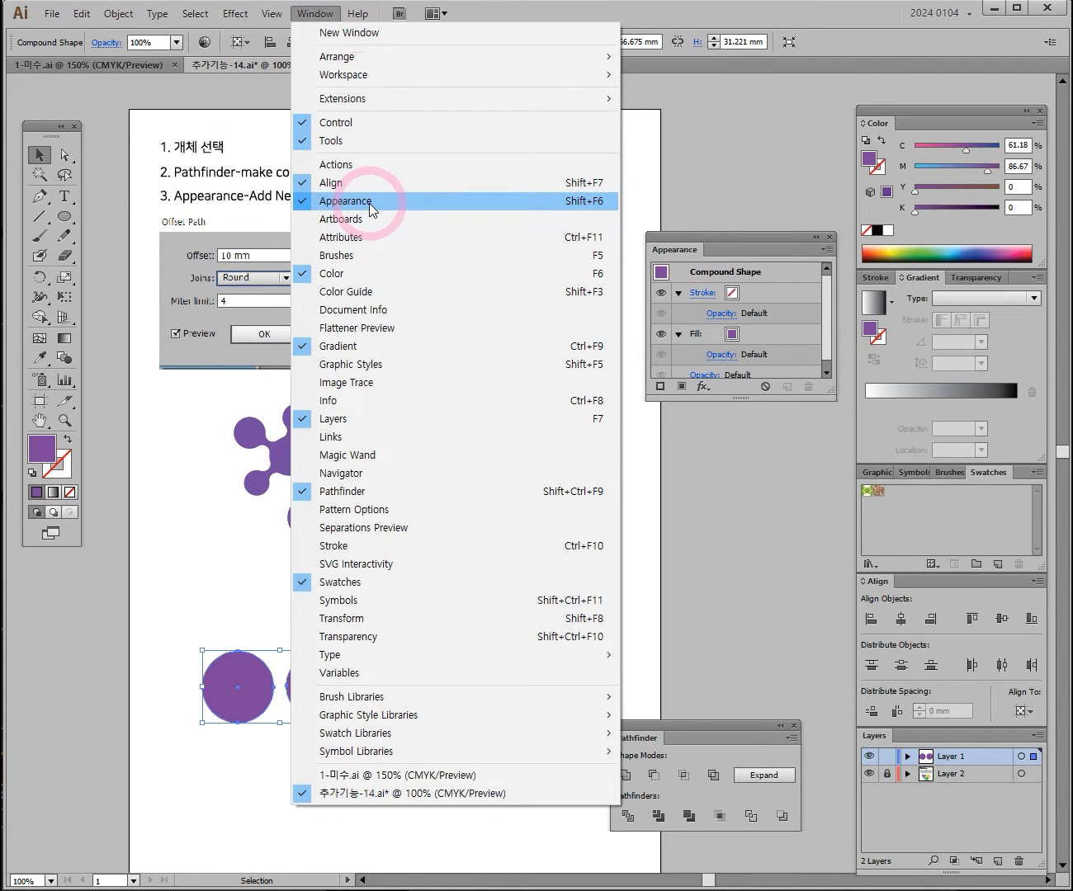
{"action": "left_click_drag", "start_coordinate": [696, 235], "coordinate": [689, 190]}
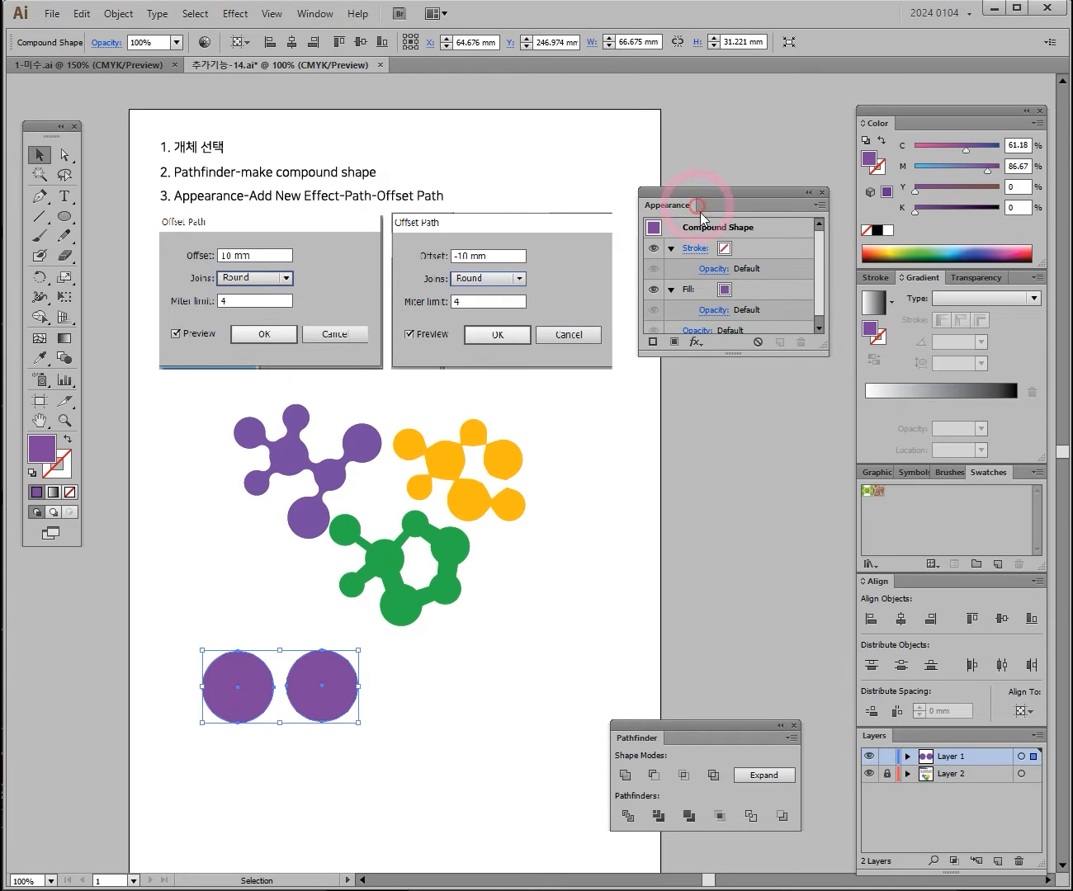
{"action": "left_click_drag", "start_coordinate": [735, 356], "coordinate": [754, 588]}
{"action": "left_click_drag", "start_coordinate": [723, 182], "coordinate": [737, 183]}
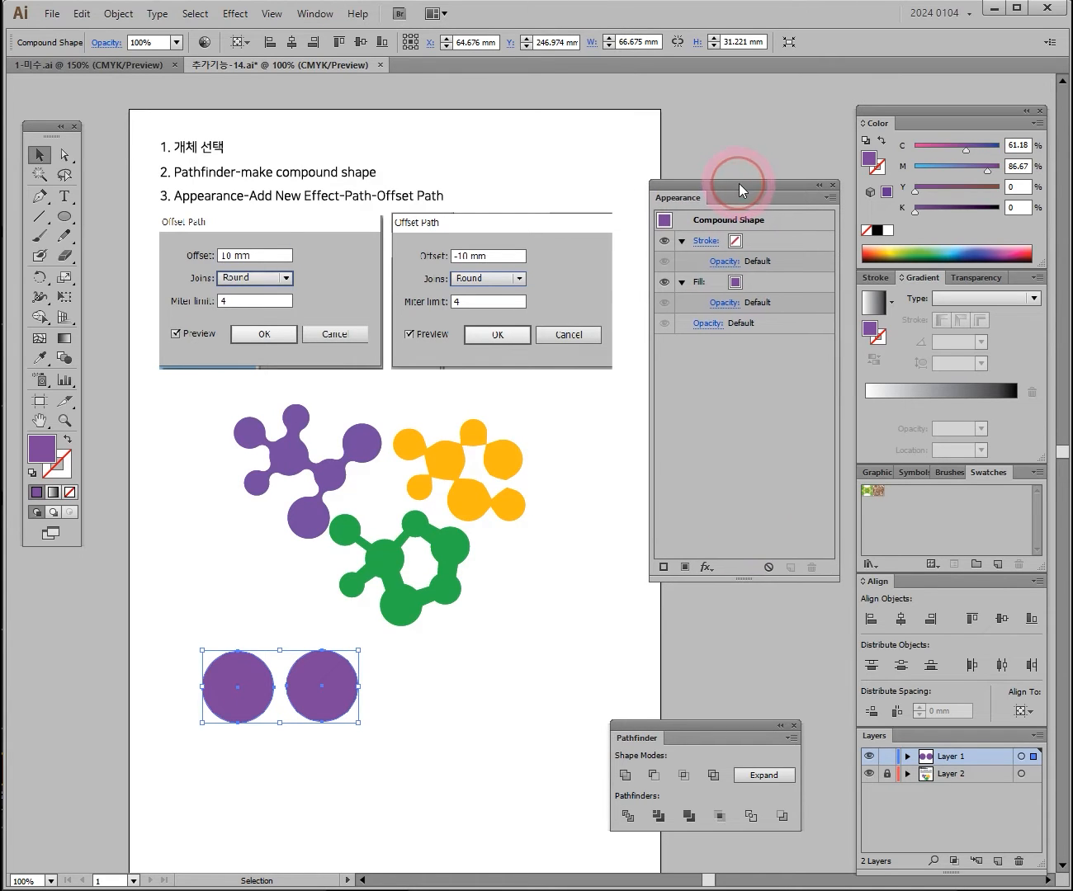
{"action": "mouse_move", "coordinate": [313, 692]}
{"action": "left_mouse_down"}
{"action": "mouse_move", "coordinate": [310, 662]}
{"action": "mouse_move", "coordinate": [307, 681]}
{"action": "left_mouse_up"}
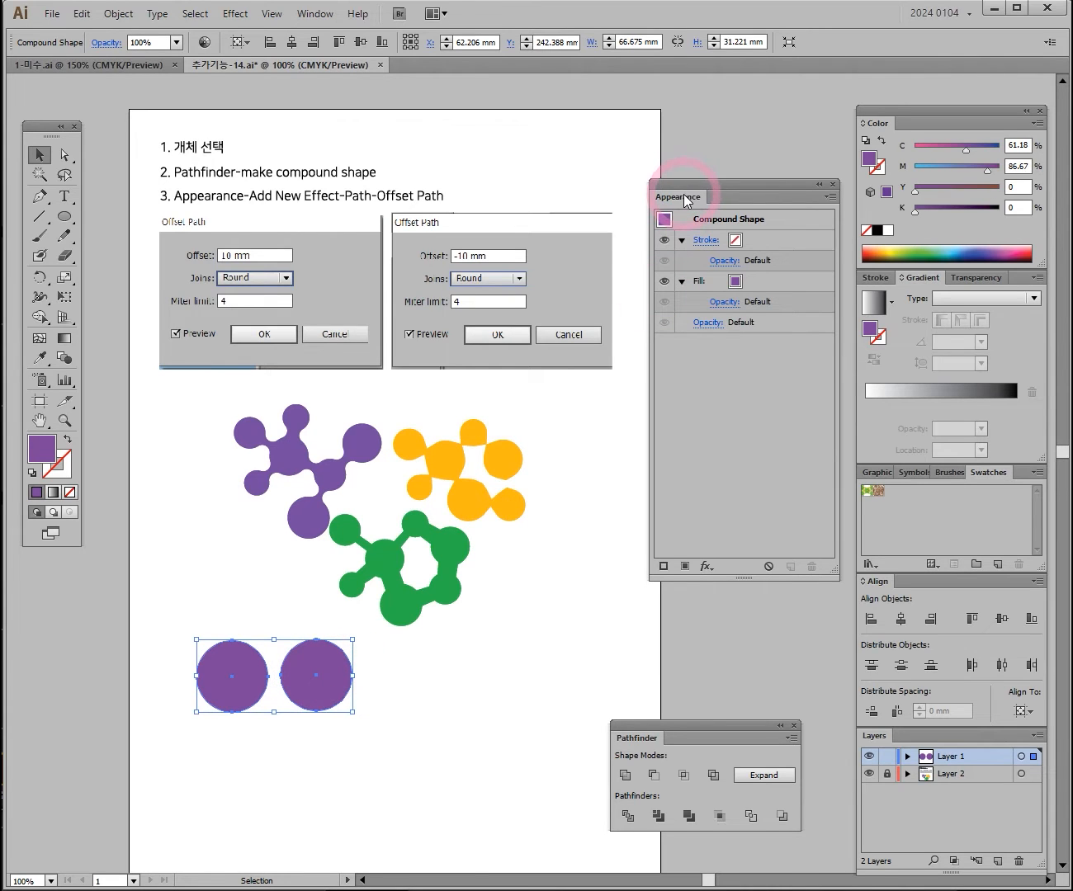
Step: Add an Offset Path effect to the purple compound shape with a 5 mm offset, Round joins and preview on
{"action": "left_click", "coordinate": [707, 566]}
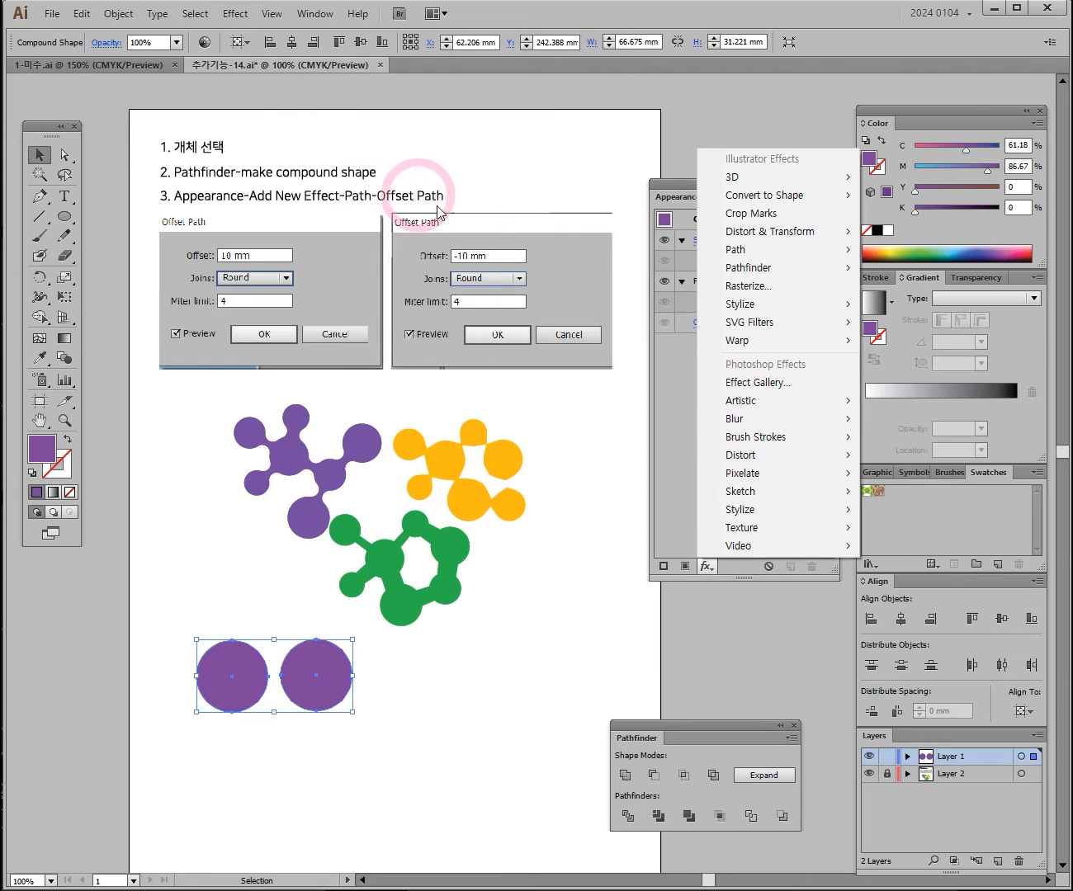
{"action": "mouse_move", "coordinate": [792, 250]}
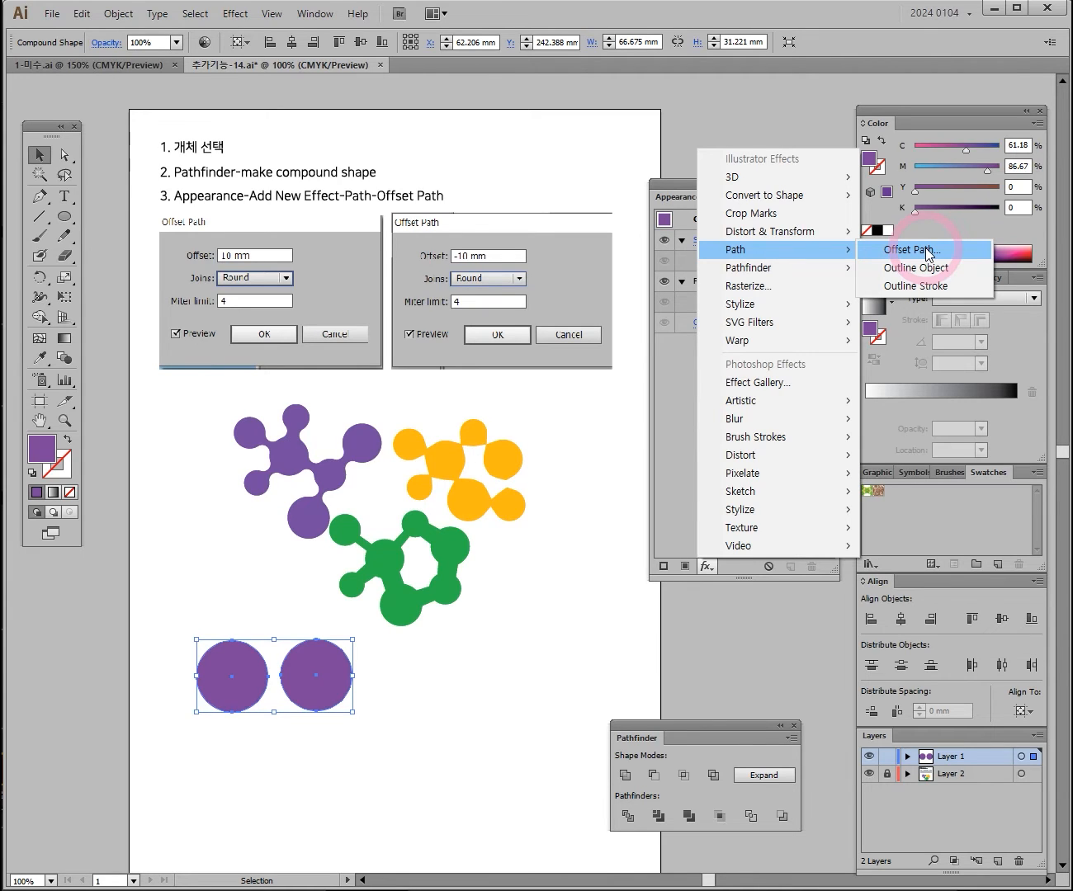
{"action": "left_click", "coordinate": [929, 253]}
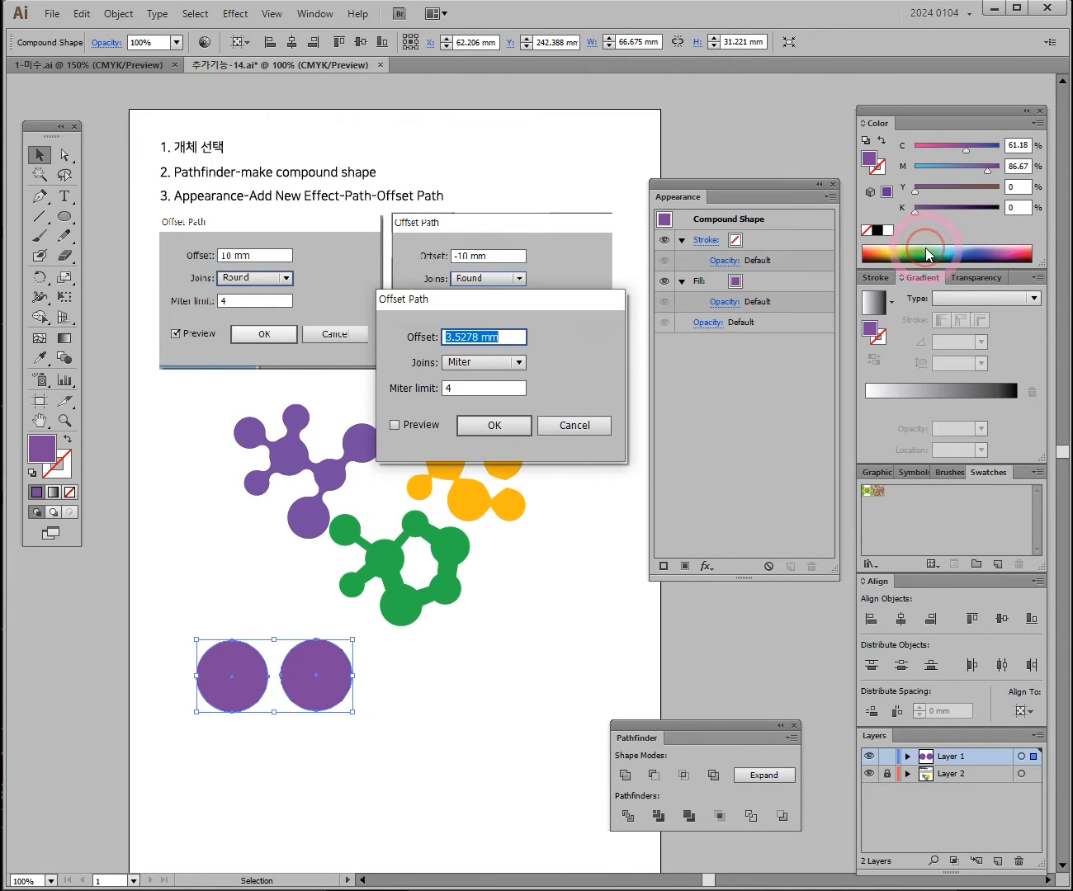
{"action": "left_click_drag", "start_coordinate": [511, 301], "coordinate": [290, 409]}
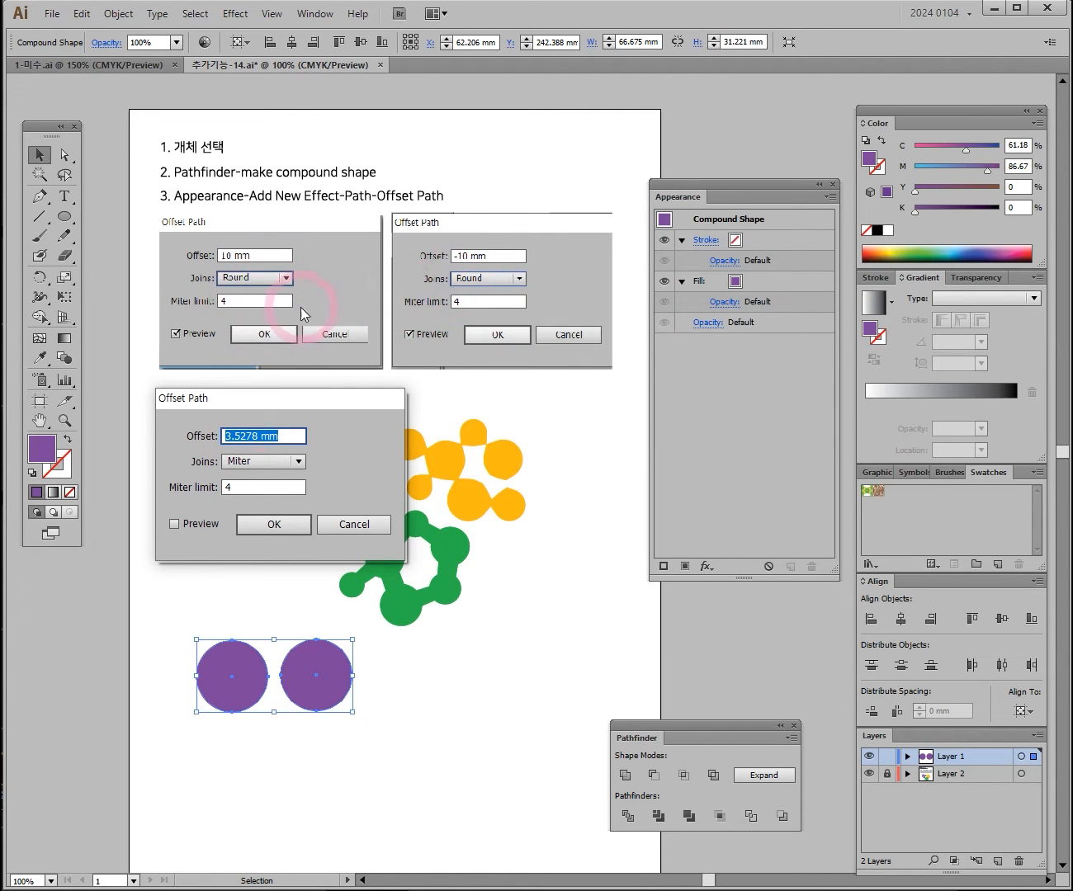
{"action": "key", "text": "ctrl+space"}
{"action": "left_click", "coordinate": [320, 400]}
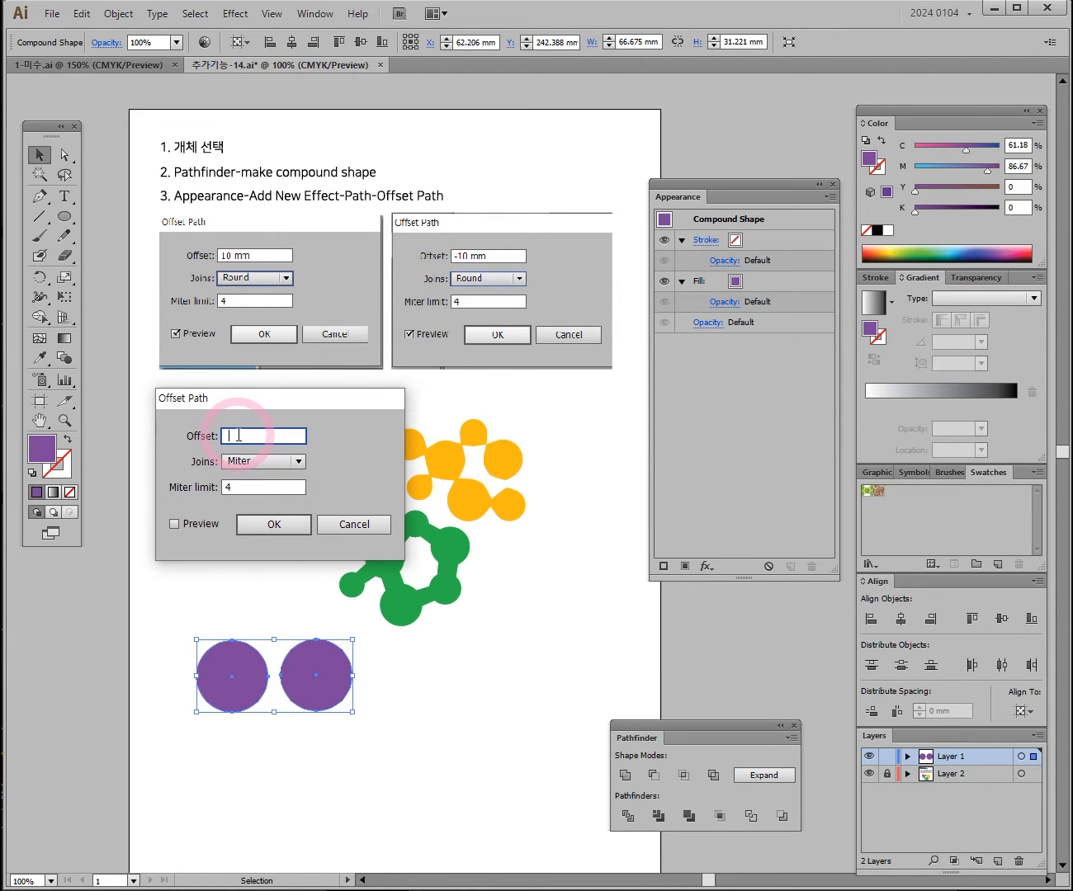
{"action": "type", "text": "5"}
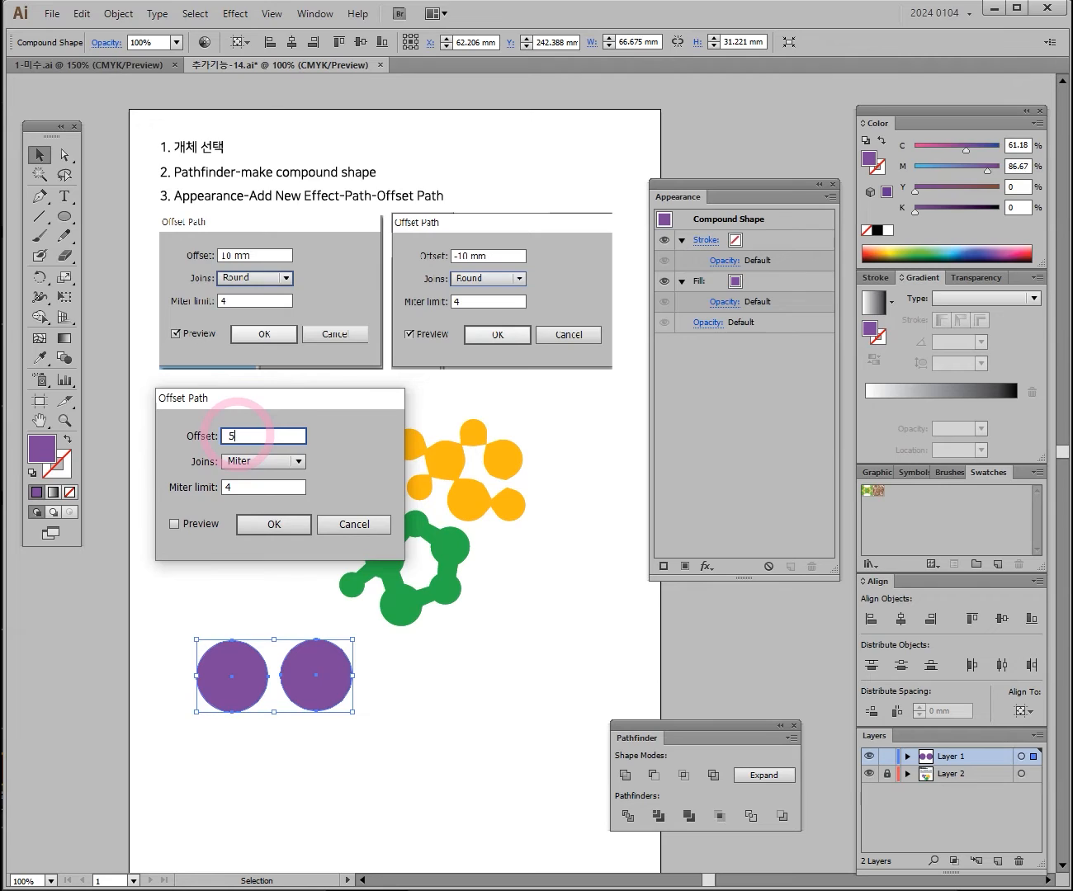
{"action": "left_click", "coordinate": [173, 524]}
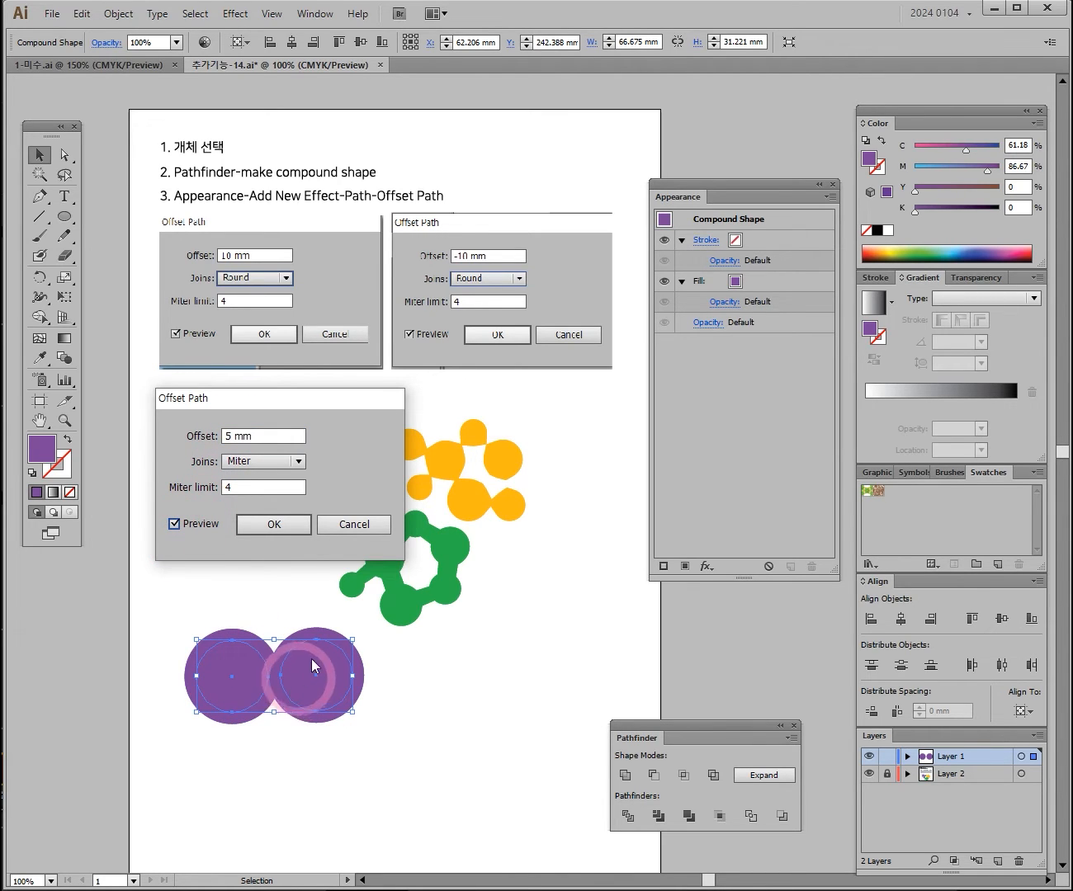
{"action": "left_click", "coordinate": [256, 462]}
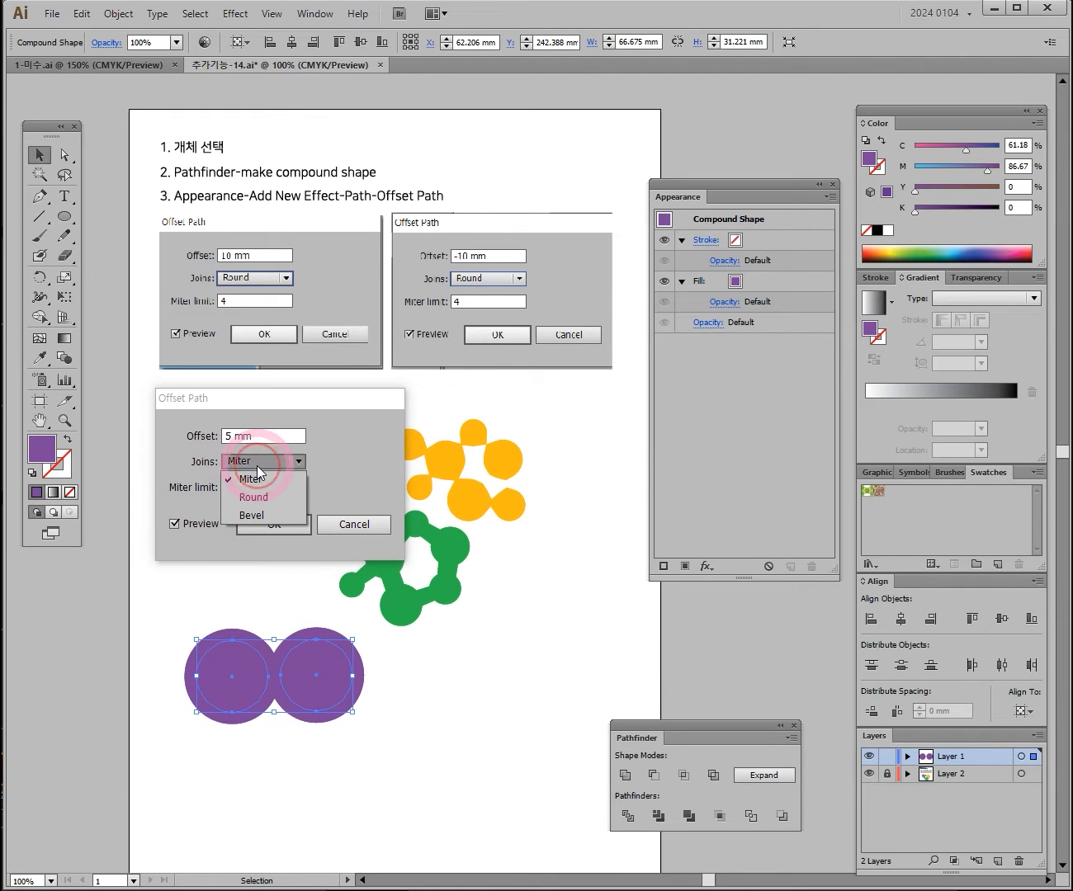
{"action": "left_click", "coordinate": [259, 498]}
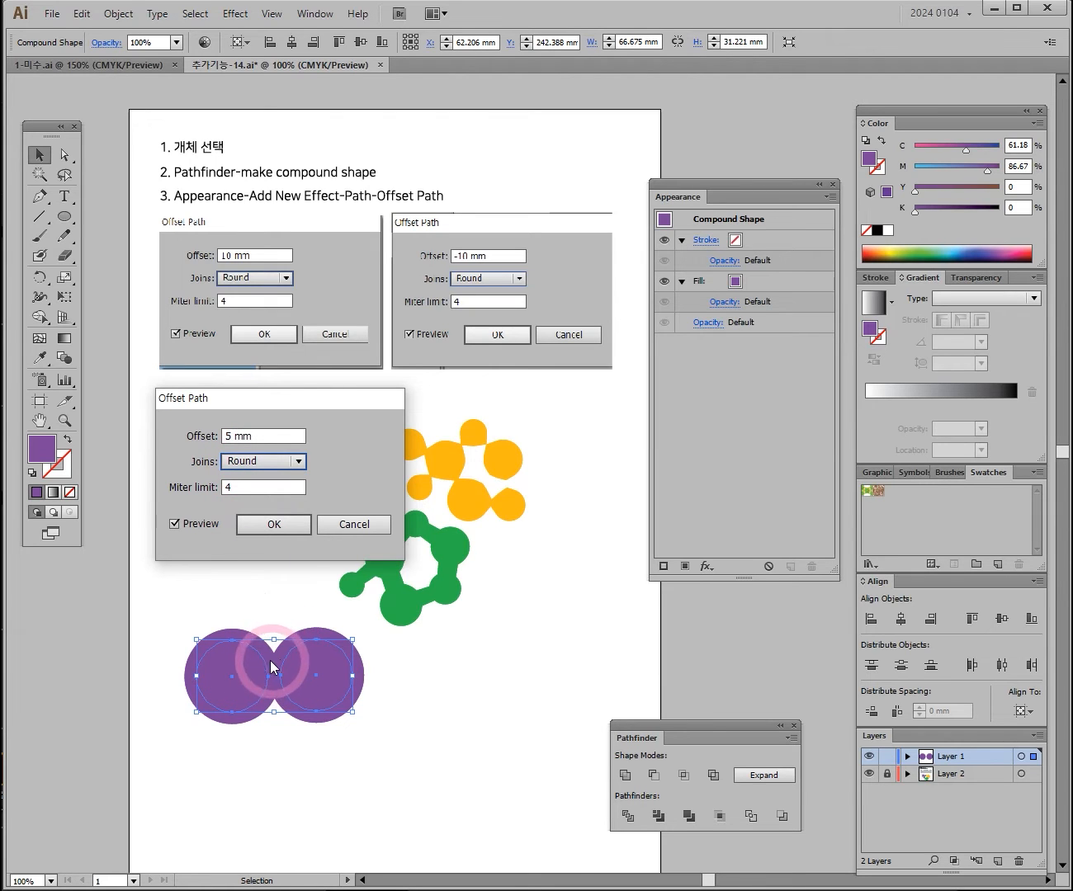
{"action": "left_click", "coordinate": [270, 527]}
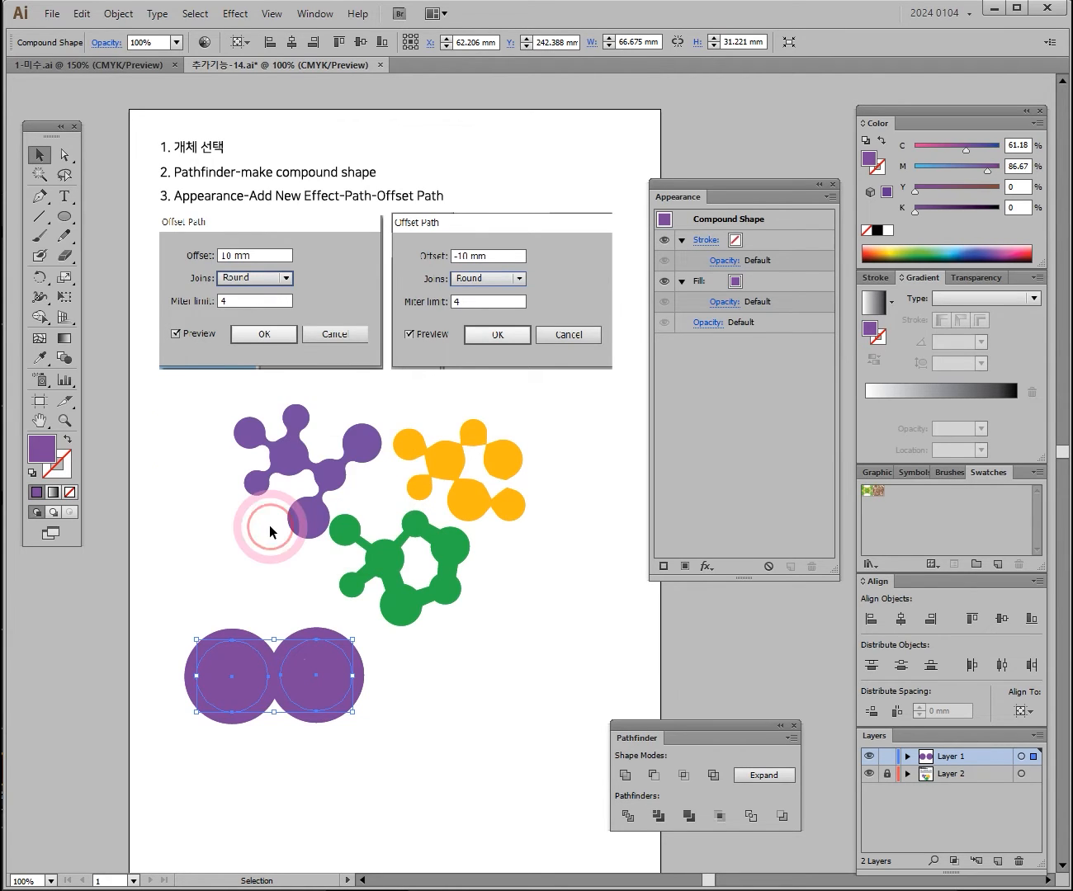
Step: Add a second Offset Path effect to the compound shape with a -5 mm offset and Round joins
{"action": "left_click", "coordinate": [707, 566]}
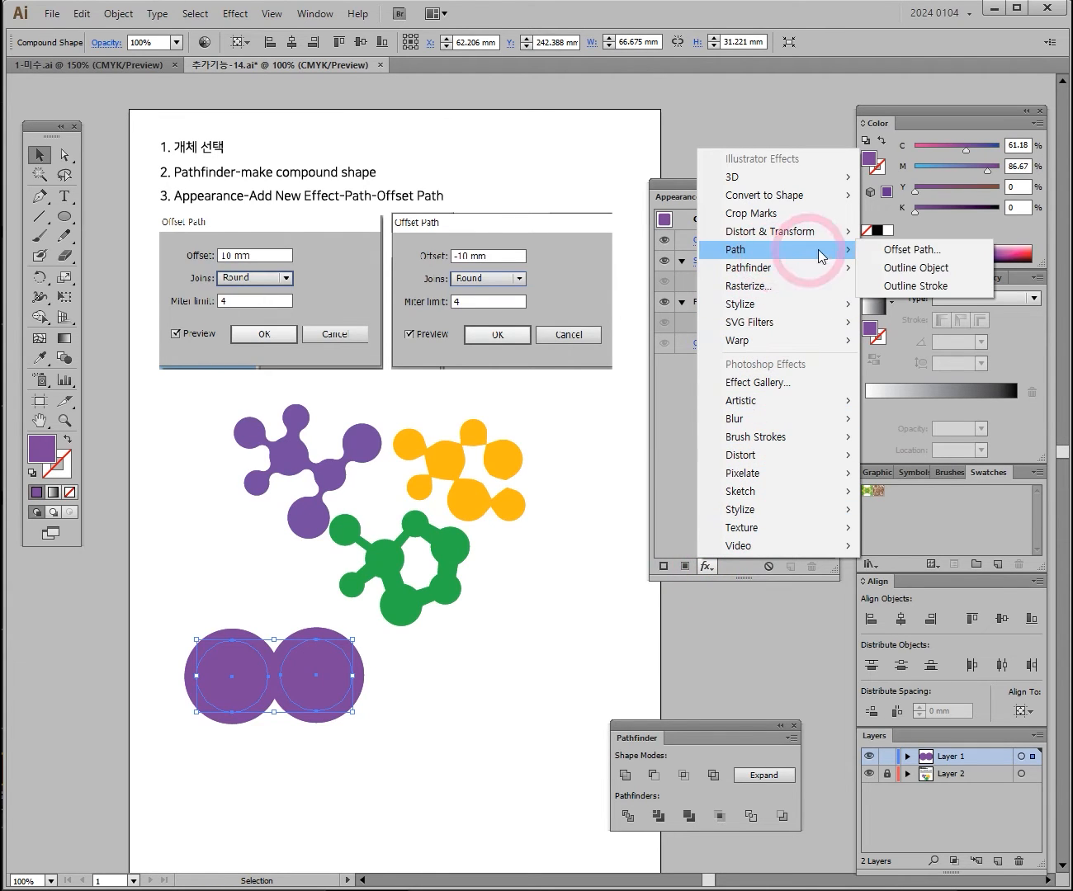
{"action": "left_click", "coordinate": [905, 252]}
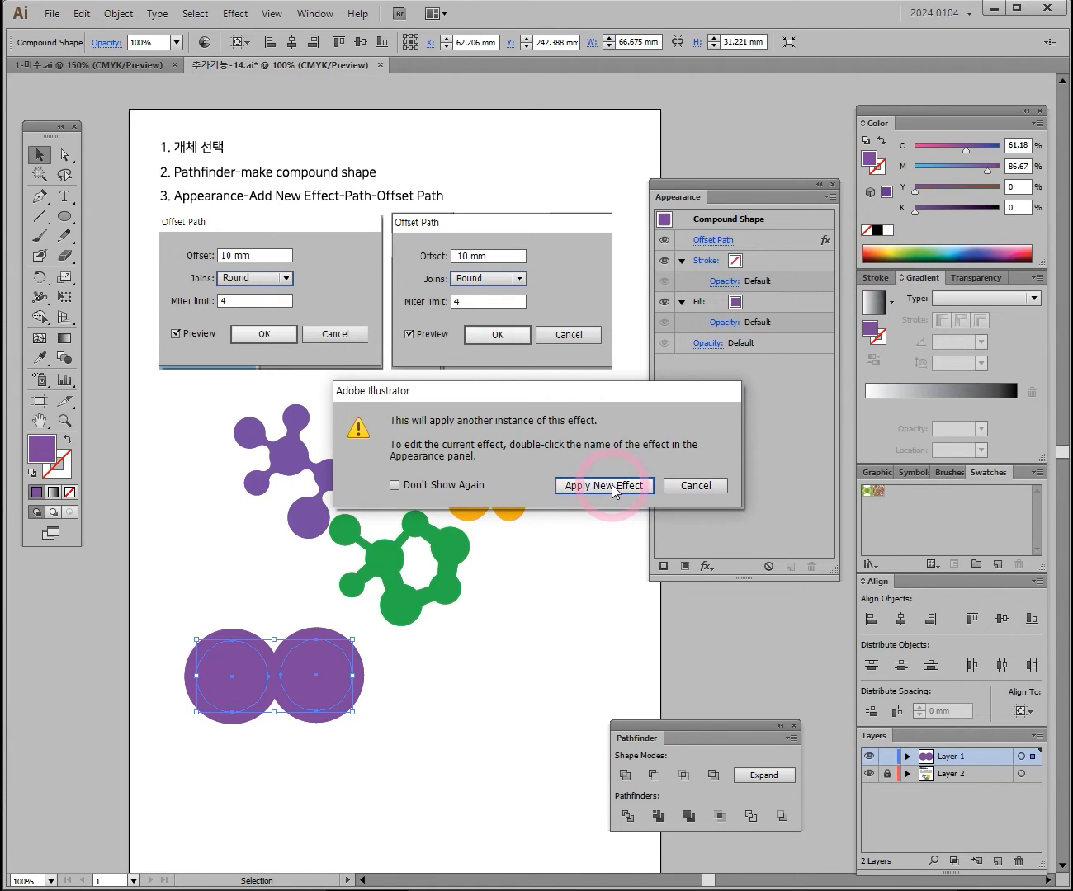
{"action": "left_click", "coordinate": [612, 486]}
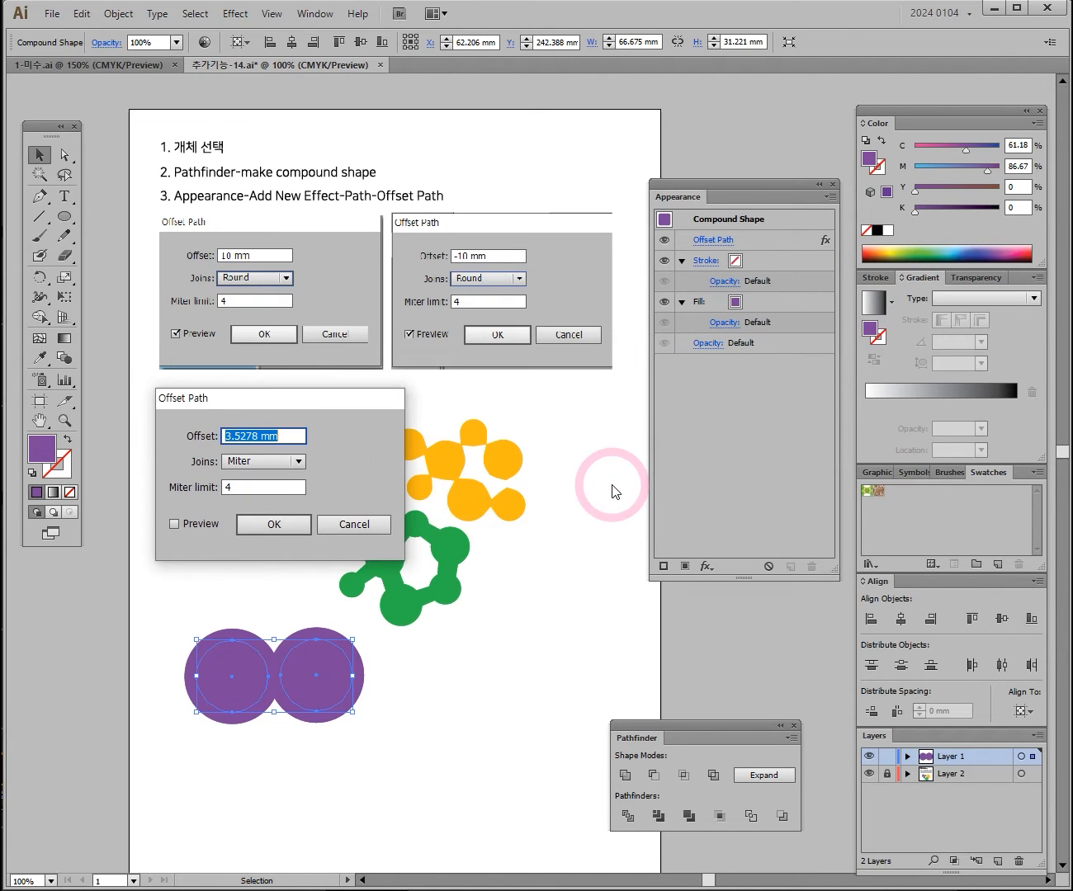
{"action": "left_click", "coordinate": [243, 443]}
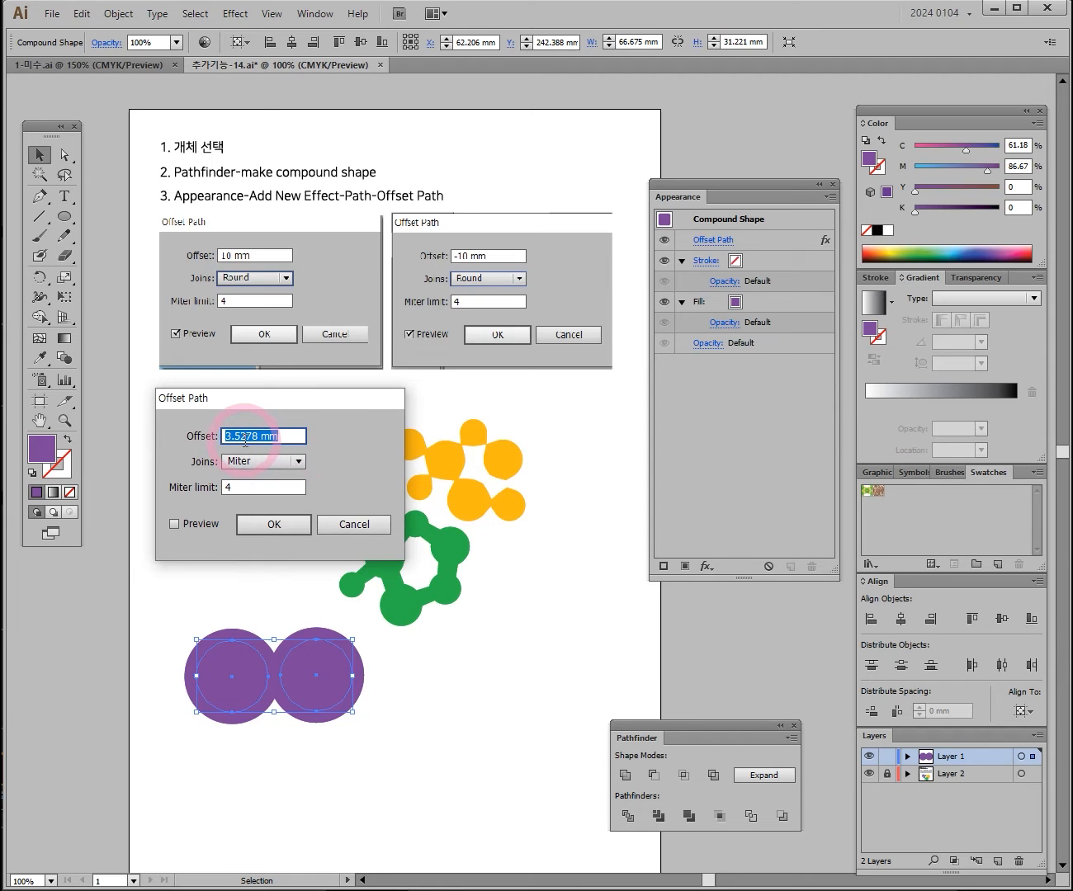
{"action": "type", "text": "-5"}
{"action": "left_click", "coordinate": [253, 463]}
{"action": "left_click", "coordinate": [269, 496]}
{"action": "left_click", "coordinate": [302, 525]}
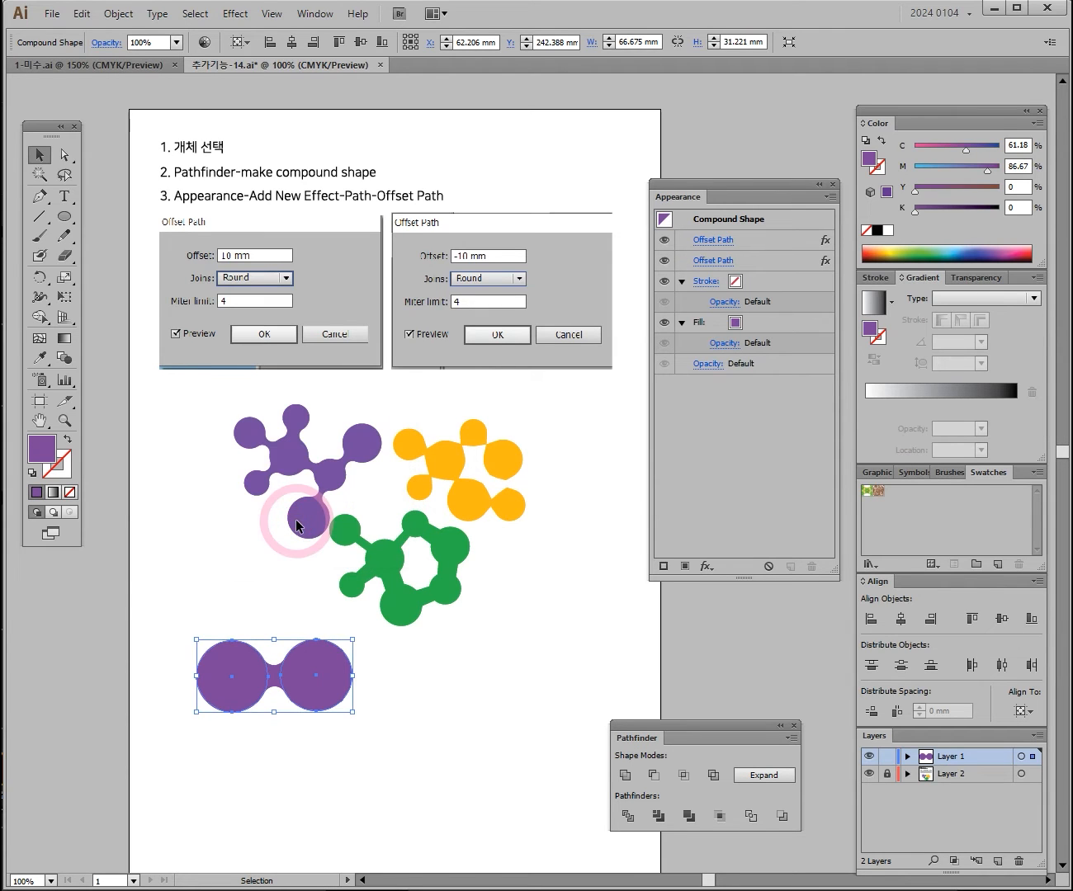
Step: Examine the neck between the two purple circles up close and compare the procedure with the notes on the page
{"action": "left_click", "coordinate": [285, 663]}
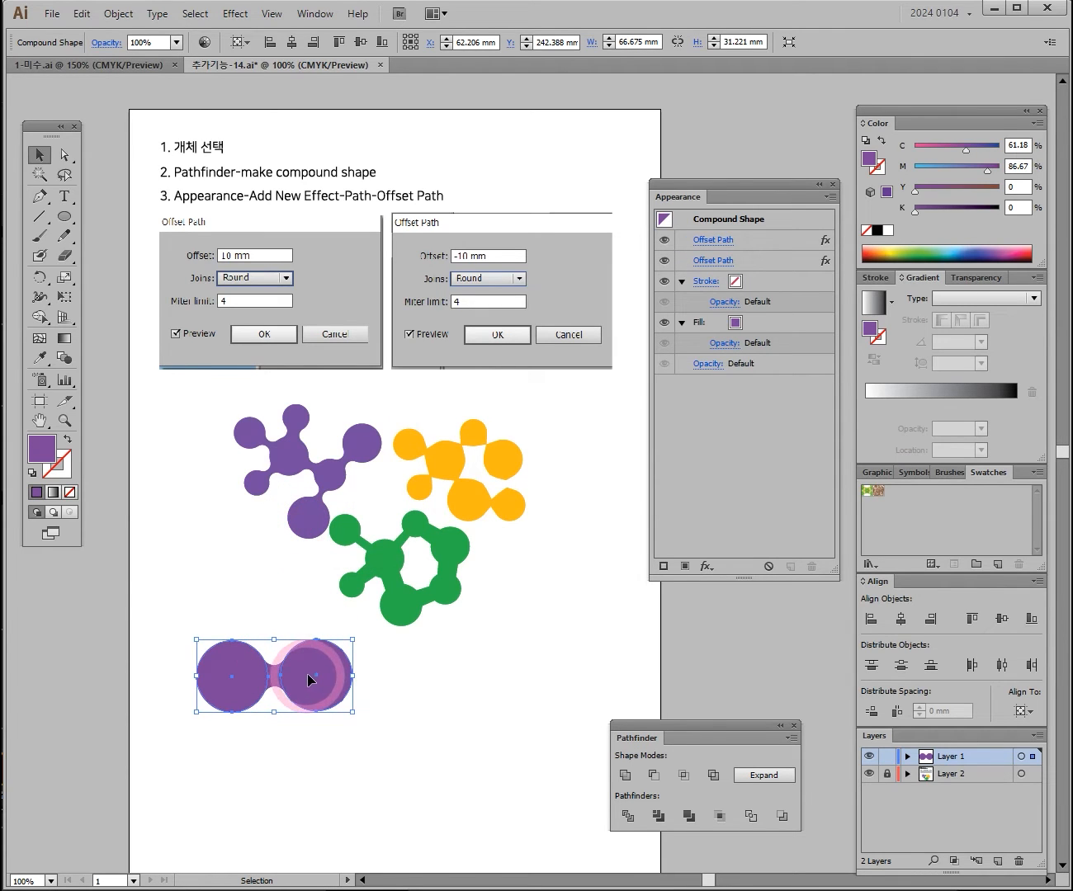
{"action": "key", "text": "ctrl+space"}
{"action": "left_click", "coordinate": [306, 675]}
{"action": "left_click_drag", "start_coordinate": [511, 502], "coordinate": [314, 592]}
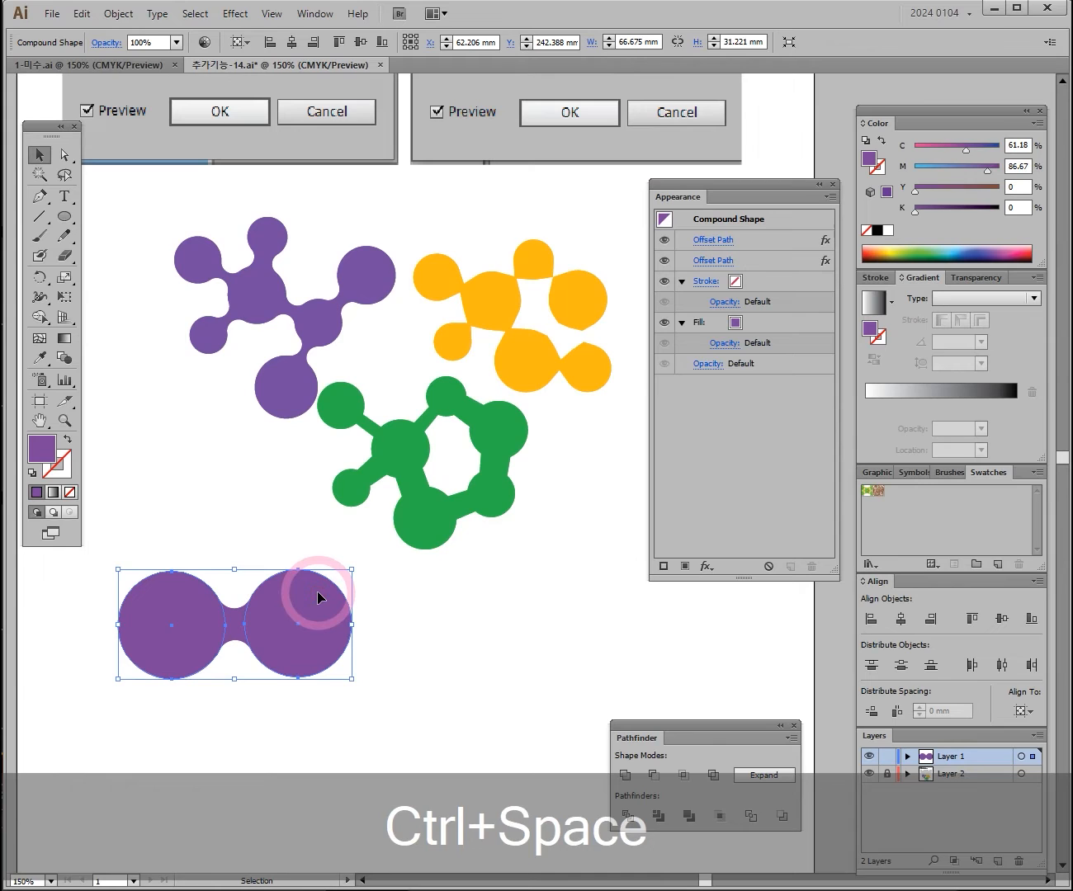
{"action": "key", "text": "ctrl+space"}
{"action": "left_click", "coordinate": [322, 596]}
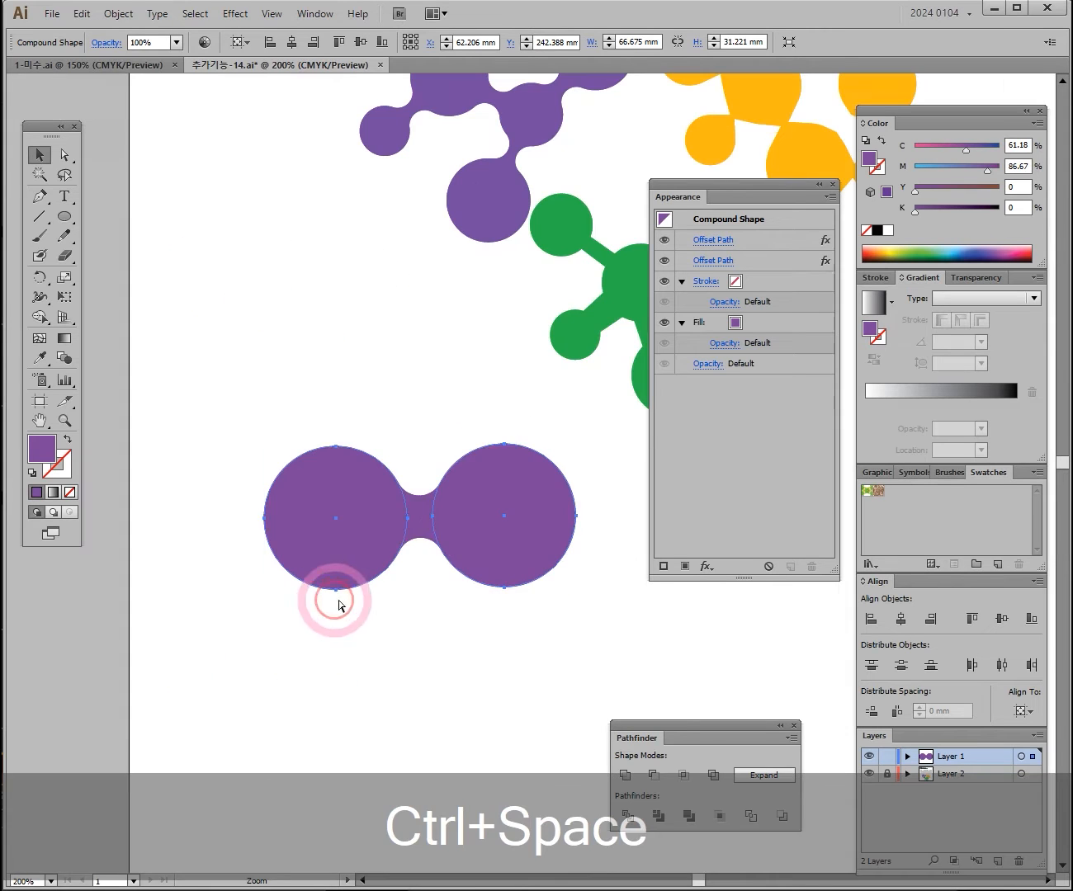
{"action": "left_click_drag", "start_coordinate": [513, 504], "coordinate": [398, 561]}
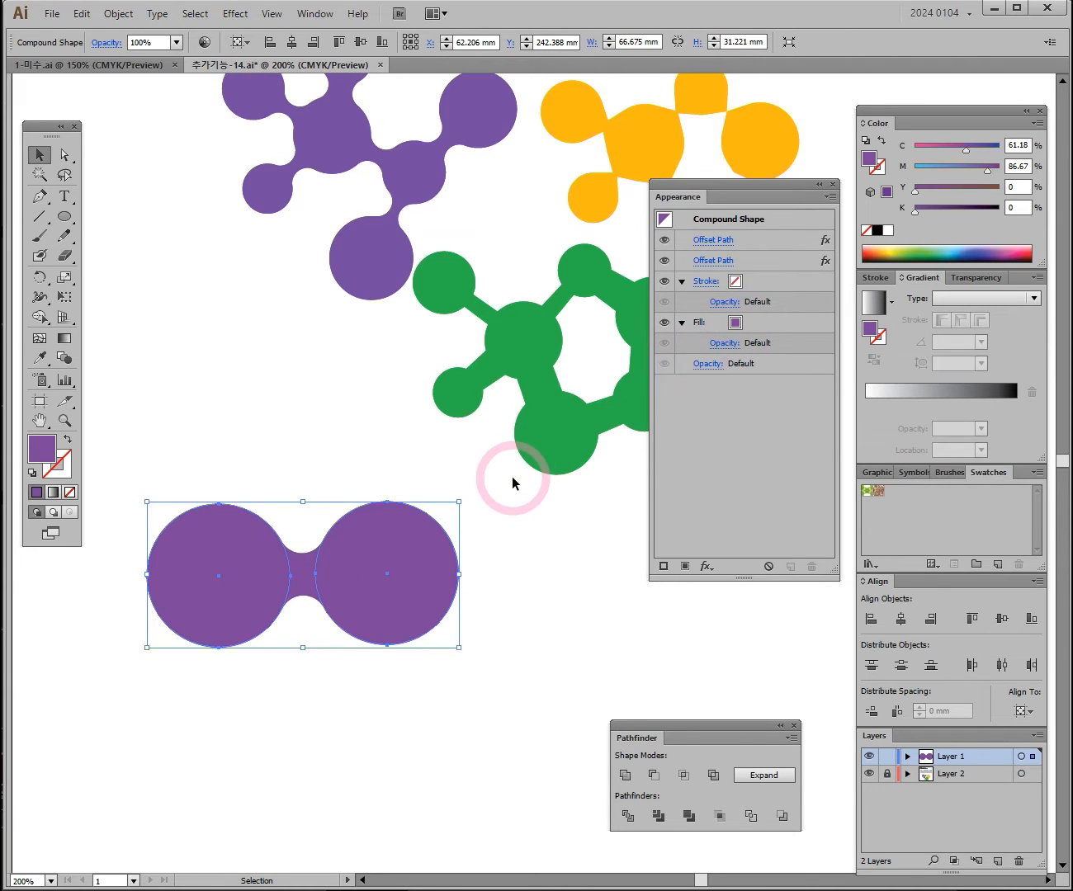
{"action": "left_click", "coordinate": [446, 304], "text": "ctrl+alt"}
{"action": "left_click", "coordinate": [445, 294], "text": "ctrl+alt"}
{"action": "left_click_drag", "start_coordinate": [507, 305], "coordinate": [245, 295]}
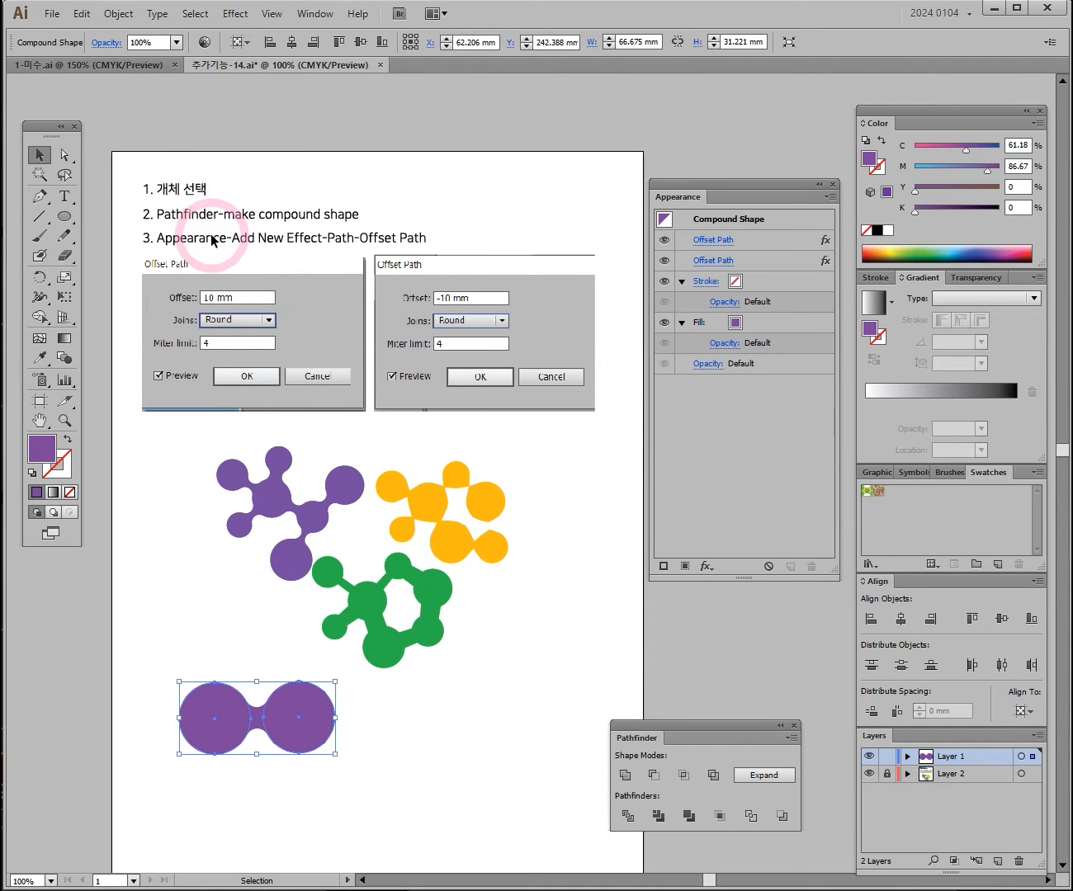
{"action": "scroll", "coordinate": [302, 577], "scroll_direction": "down", "scroll_amount": 5}
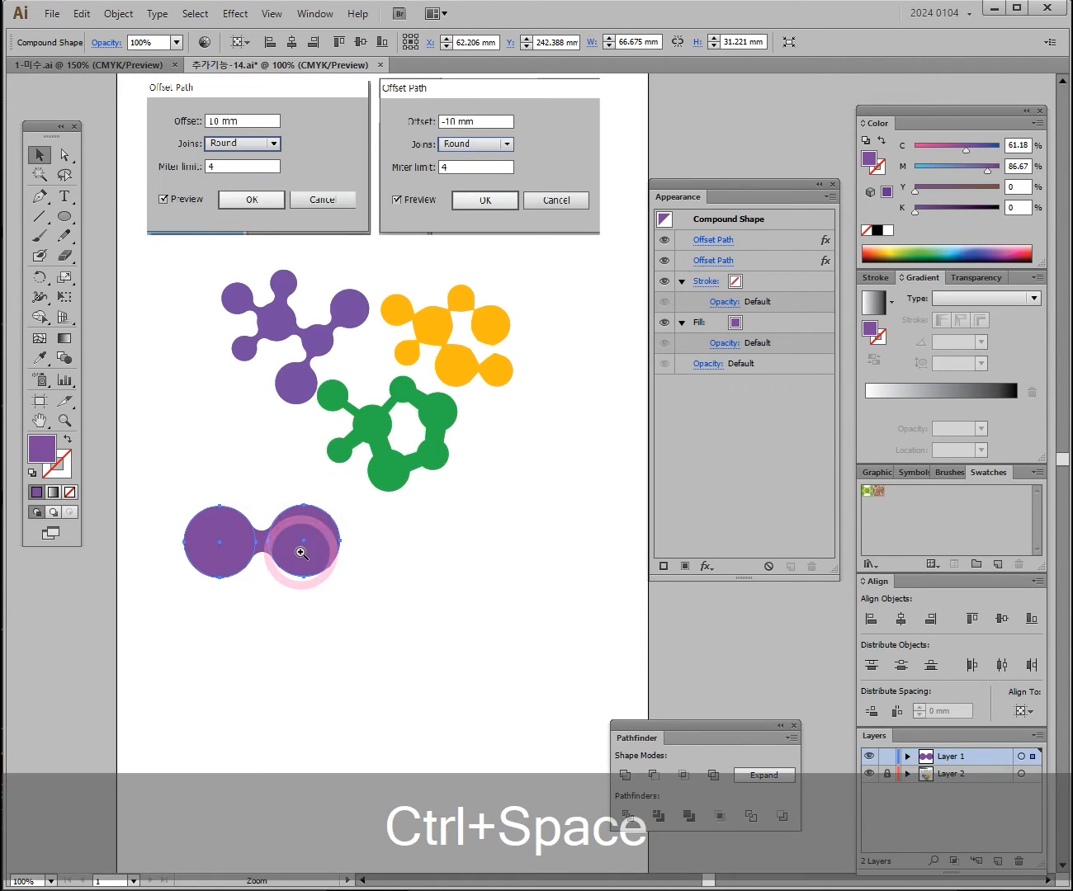
Step: Move the purple two-circle compound shape slightly up and to the right, nearer the green example
{"action": "left_click", "coordinate": [299, 549], "text": "ctrl"}
{"action": "left_click_drag", "start_coordinate": [542, 448], "coordinate": [370, 563]}
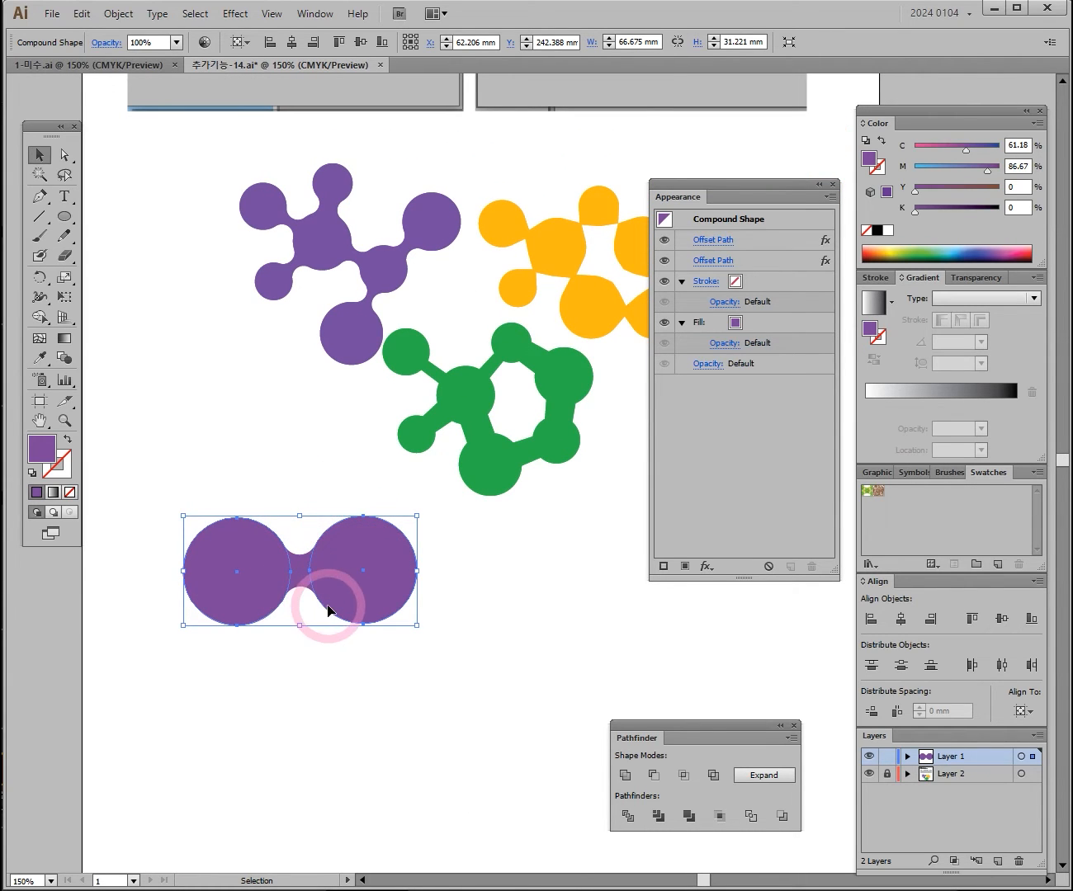
{"action": "left_click", "coordinate": [383, 594], "text": "ctrl"}
{"action": "left_click_drag", "start_coordinate": [483, 499], "coordinate": [436, 519]}
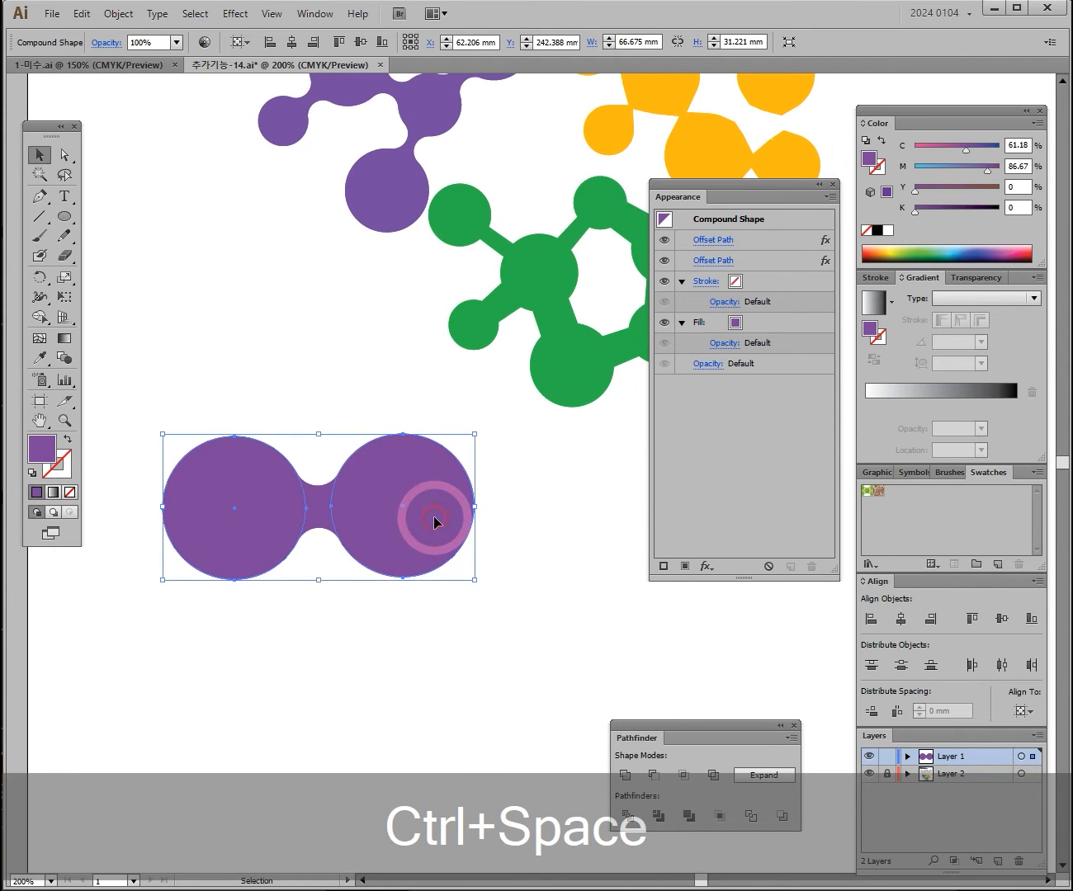
{"action": "left_click", "coordinate": [265, 289]}
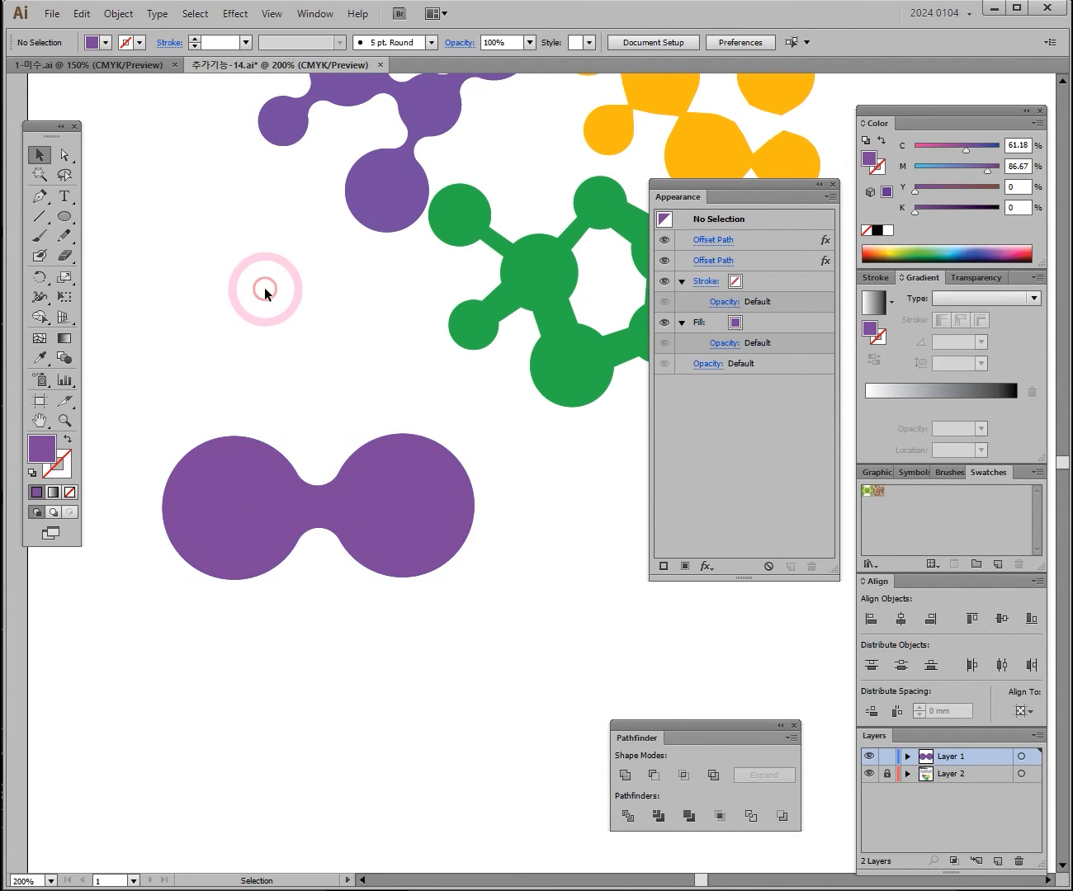
{"action": "left_click_drag", "start_coordinate": [400, 505], "coordinate": [430, 446]}
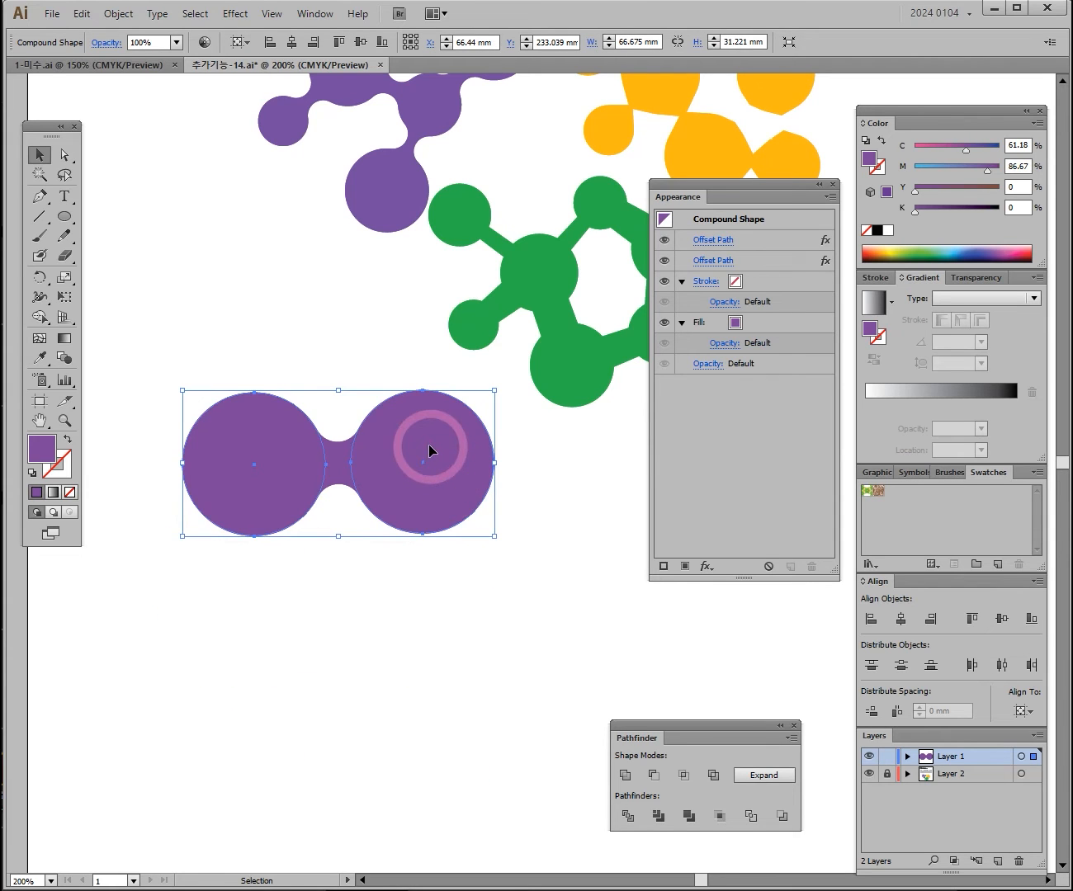
Step: Isolate the purple compound shape, reposition its right circle near the left one, and resize it to be slightly smaller
{"action": "double_click", "coordinate": [416, 444]}
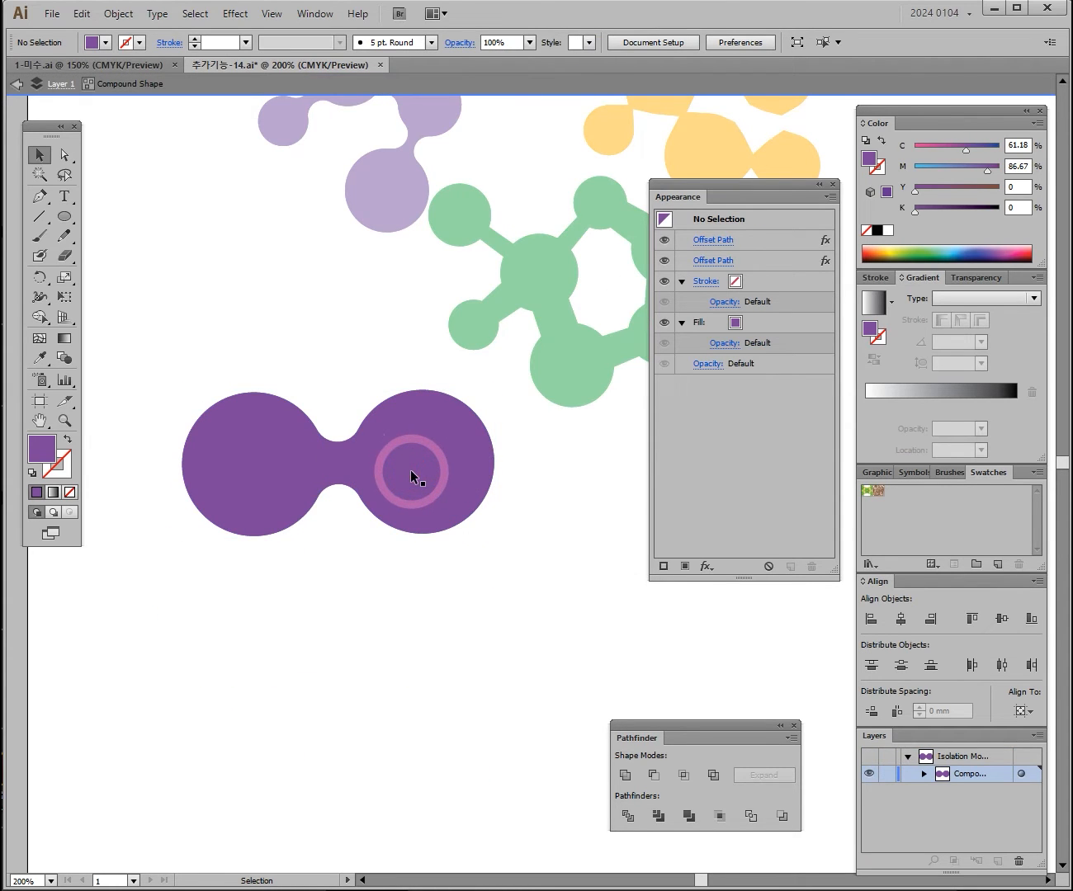
{"action": "left_click", "coordinate": [289, 183]}
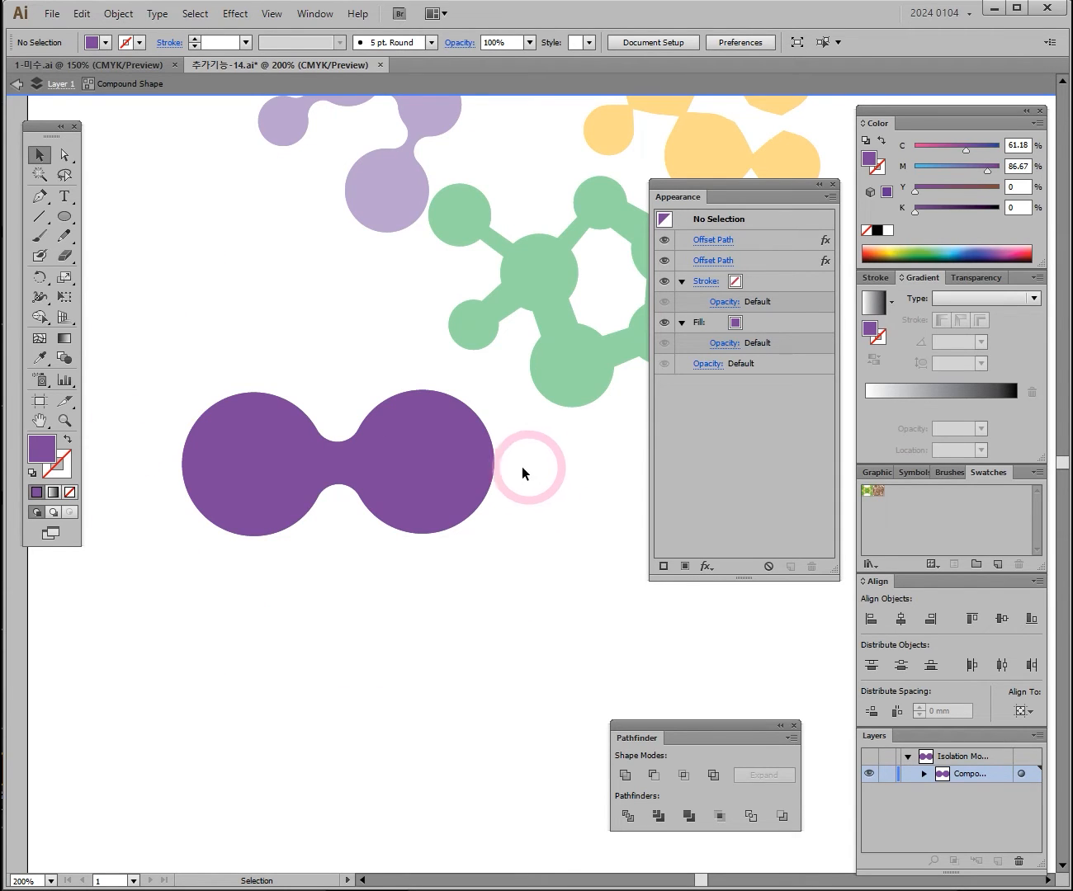
{"action": "left_click", "coordinate": [441, 471]}
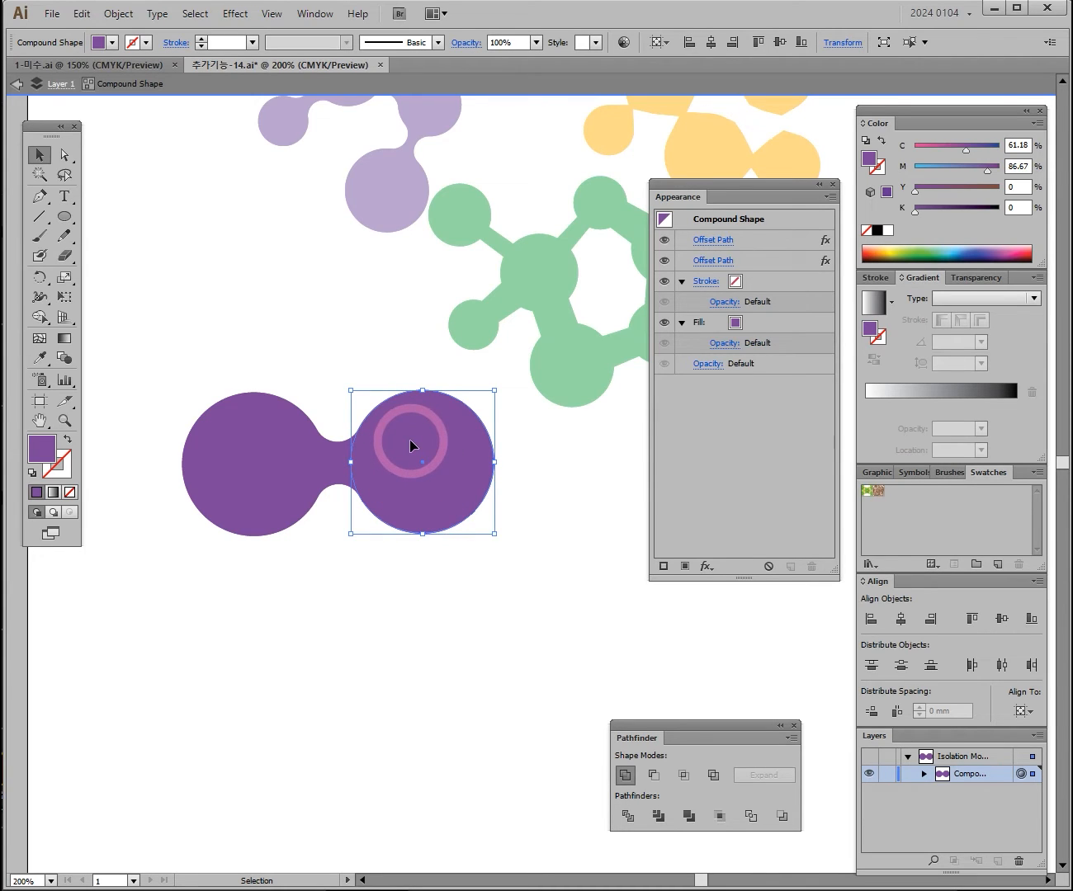
{"action": "left_click_drag", "start_coordinate": [409, 439], "coordinate": [437, 437]}
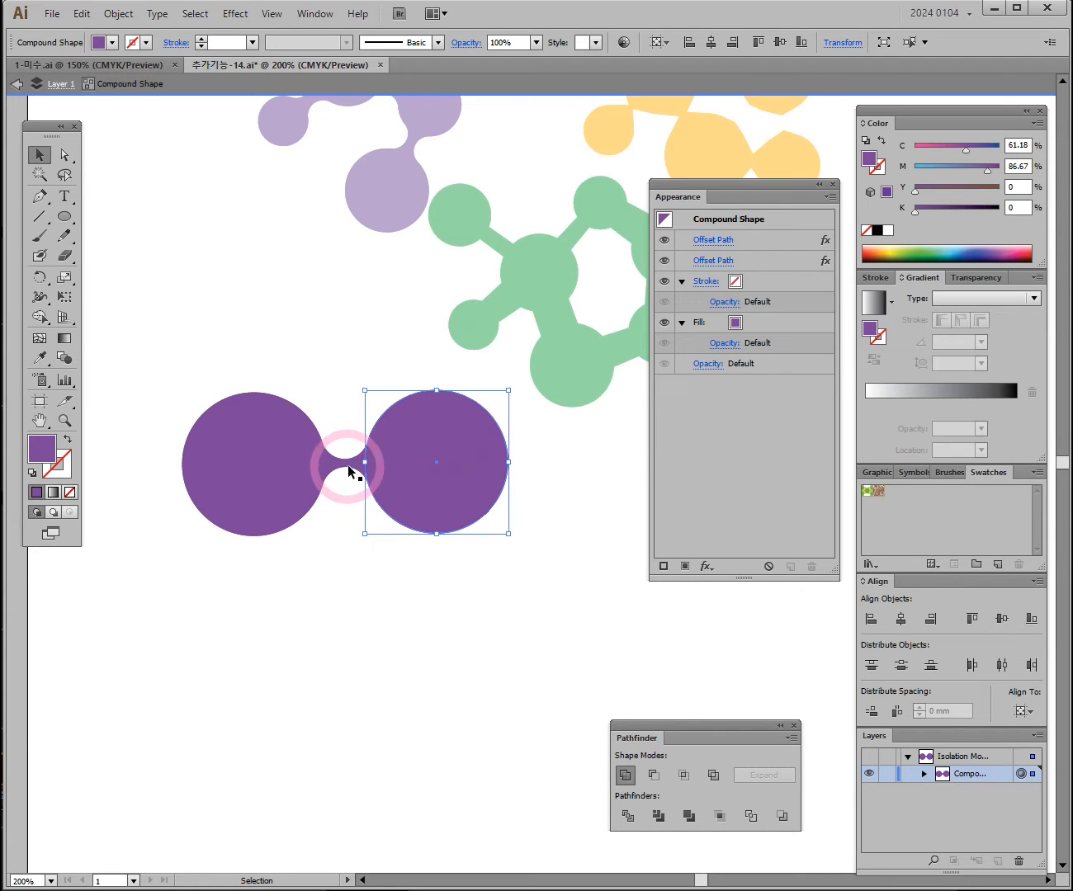
{"action": "mouse_move", "coordinate": [414, 467]}
{"action": "left_mouse_down"}
{"action": "mouse_move", "coordinate": [403, 460]}
{"action": "mouse_move", "coordinate": [416, 474]}
{"action": "left_mouse_up"}
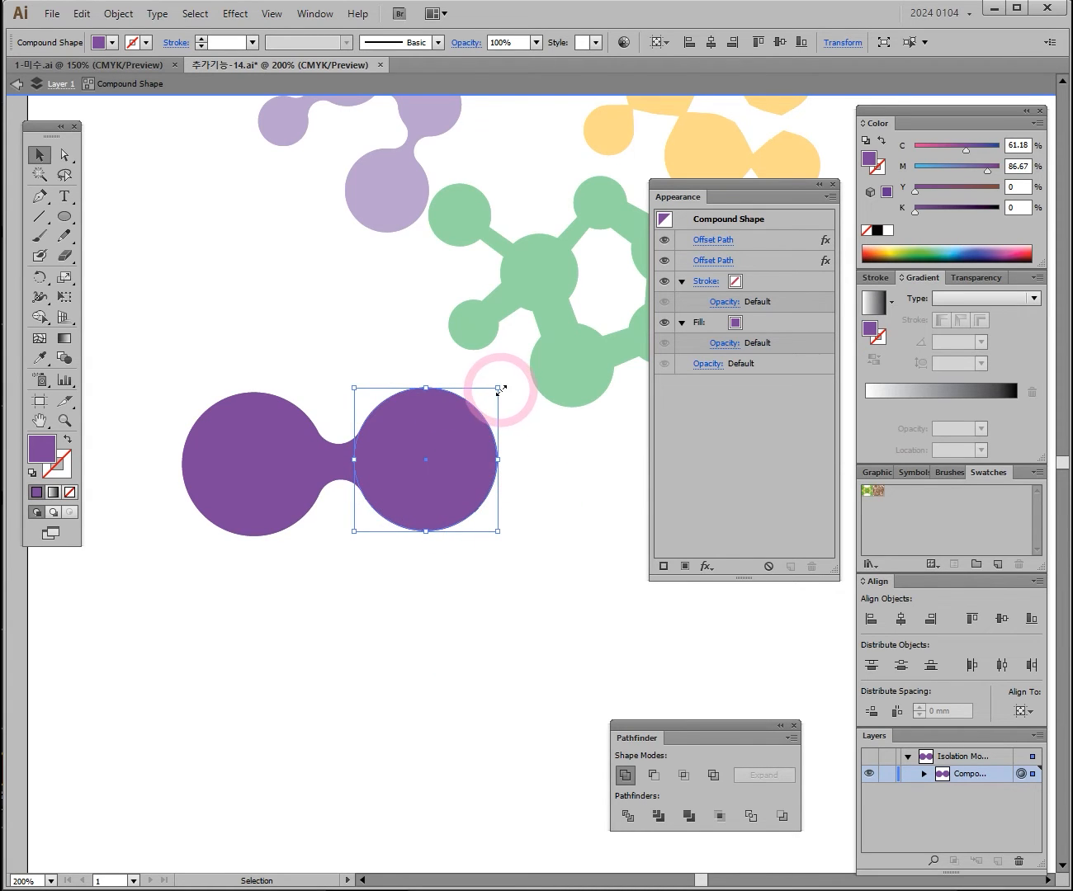
{"action": "left_click_drag", "start_coordinate": [498, 389], "coordinate": [446, 439]}
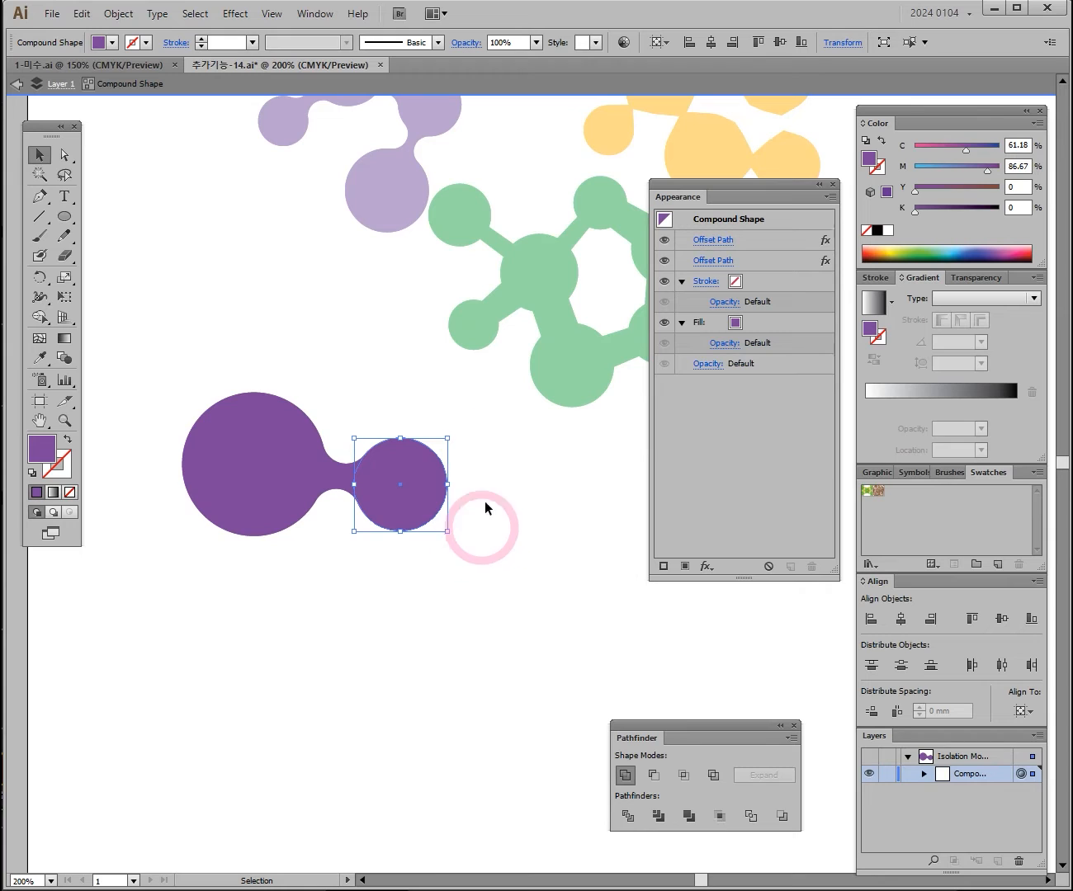
{"action": "left_click_drag", "start_coordinate": [447, 439], "coordinate": [505, 402]}
Step: Duplicate circles inside the isolated compound shape, varying their sizes and spacing to form a branching seven-circle molecule with connecting necks
{"action": "left_click_drag", "start_coordinate": [450, 443], "coordinate": [268, 682]}
{"action": "left_click_drag", "start_coordinate": [422, 622], "coordinate": [553, 340]}
{"action": "left_click_drag", "start_coordinate": [462, 511], "coordinate": [402, 670]}
{"action": "left_click_drag", "start_coordinate": [462, 564], "coordinate": [402, 617]}
{"action": "left_click", "coordinate": [335, 415]}
{"action": "left_click_drag", "start_coordinate": [383, 326], "coordinate": [373, 346]}
{"action": "left_click_drag", "start_coordinate": [325, 386], "coordinate": [339, 379]}
{"action": "left_click_drag", "start_coordinate": [174, 450], "coordinate": [182, 452]}
{"action": "left_click_drag", "start_coordinate": [304, 394], "coordinate": [304, 389]}
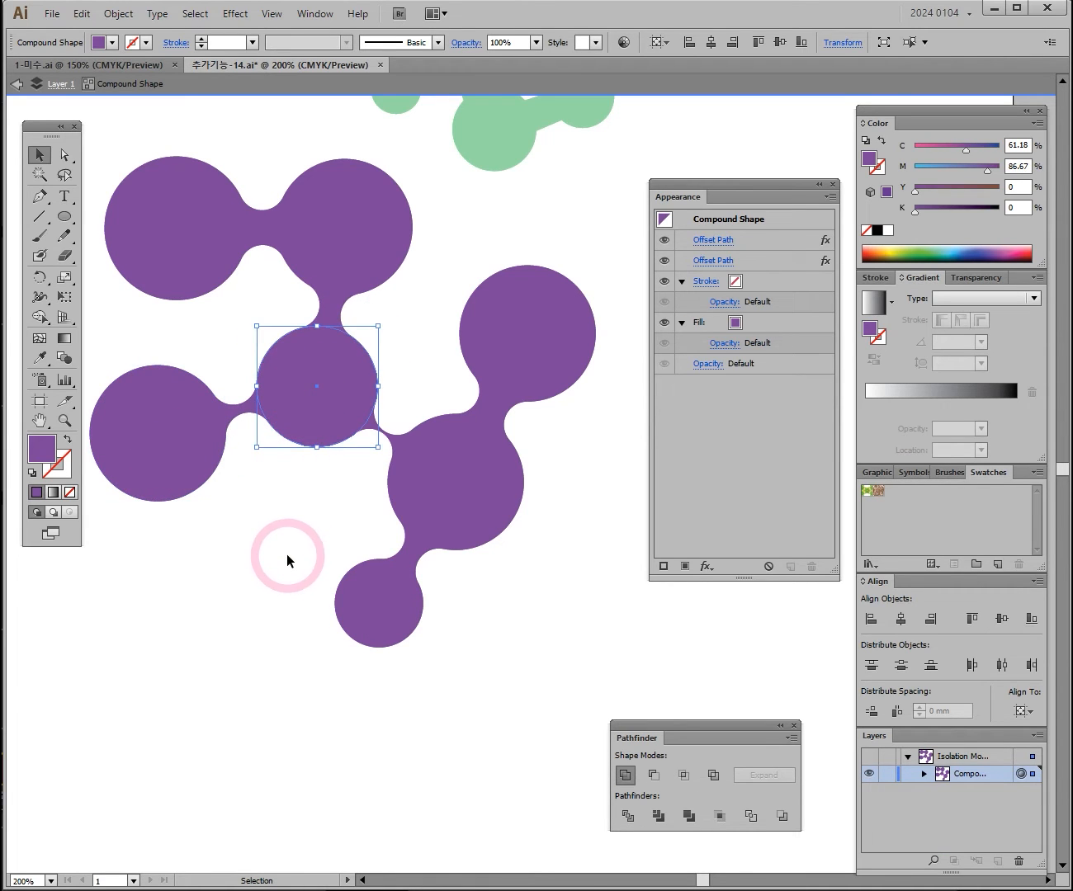
Step: Leave isolation mode and move the whole purple molecule up and to the left, below the green example
{"action": "double_click", "coordinate": [551, 199]}
{"action": "left_click", "coordinate": [517, 359], "text": "ctrl+alt"}
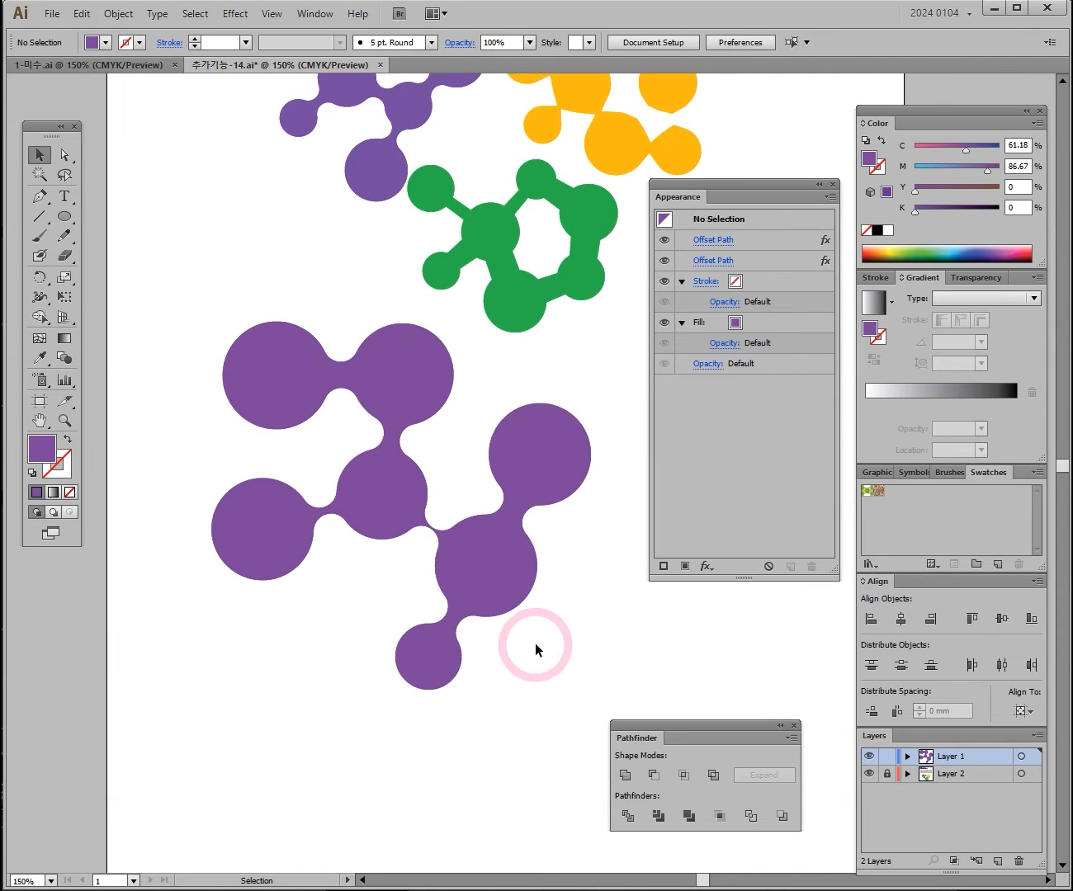
{"action": "left_click_drag", "start_coordinate": [555, 551], "coordinate": [537, 628]}
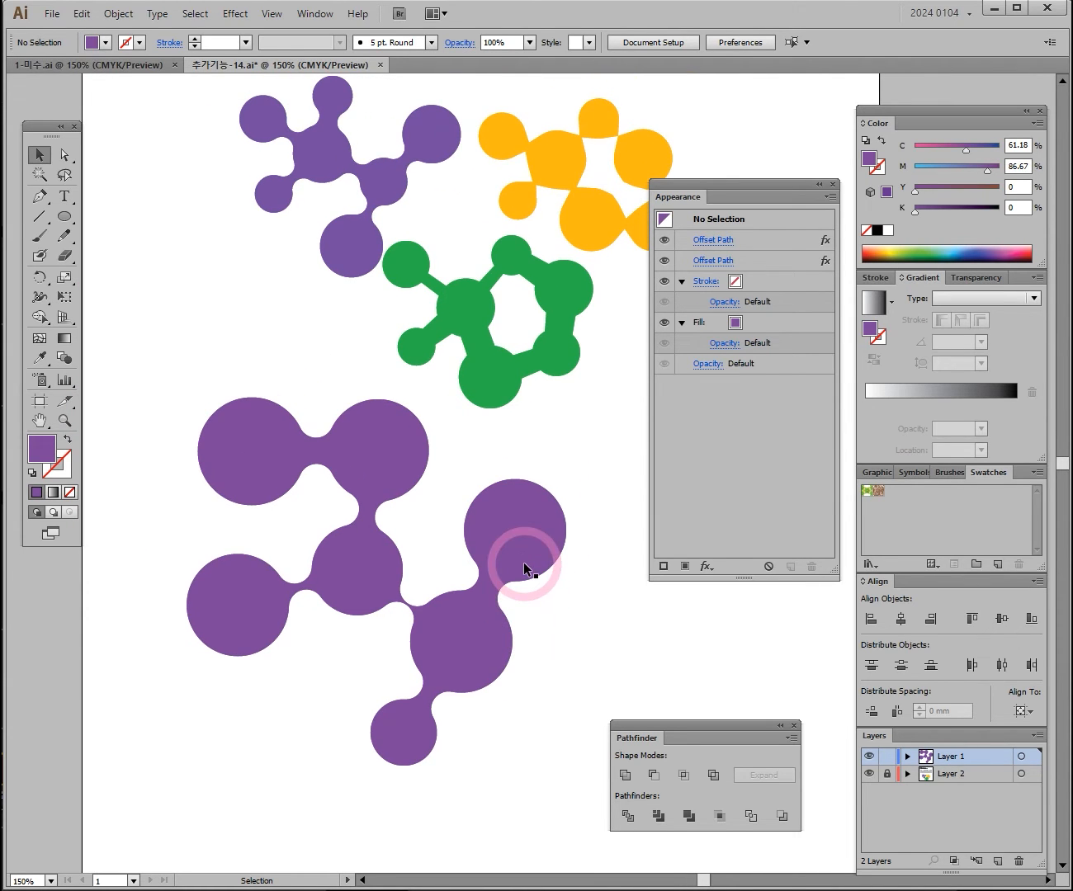
{"action": "left_click_drag", "start_coordinate": [527, 532], "coordinate": [473, 501]}
{"action": "mouse_move", "coordinate": [484, 510]}
{"action": "left_mouse_down"}
{"action": "mouse_move", "coordinate": [466, 650]}
{"action": "mouse_move", "coordinate": [479, 507]}
{"action": "mouse_move", "coordinate": [454, 611]}
{"action": "mouse_move", "coordinate": [469, 517]}
{"action": "mouse_move", "coordinate": [496, 579]}
{"action": "mouse_move", "coordinate": [488, 516]}
{"action": "left_mouse_up"}
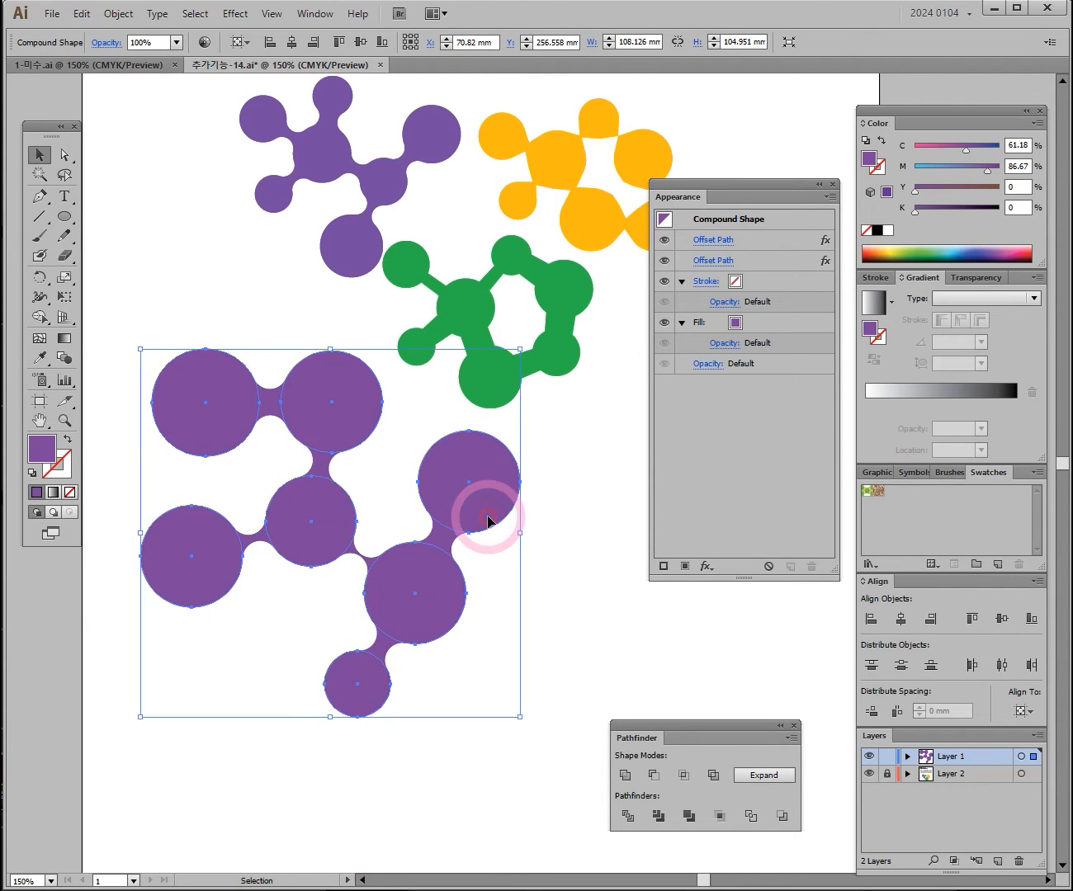
Step: Isolate the purple molecule, select several of its circles one after another to inspect them, and leave isolation mode
{"action": "left_click", "coordinate": [220, 412]}
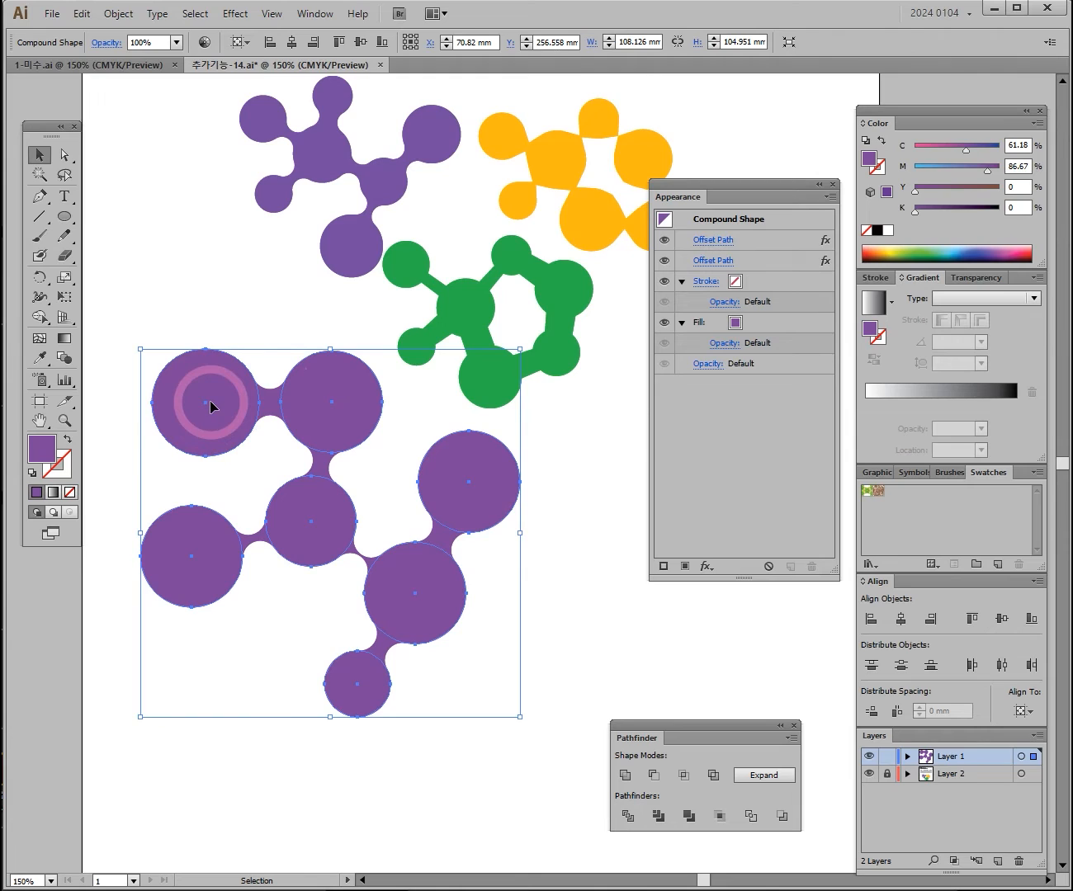
{"action": "double_click", "coordinate": [209, 401]}
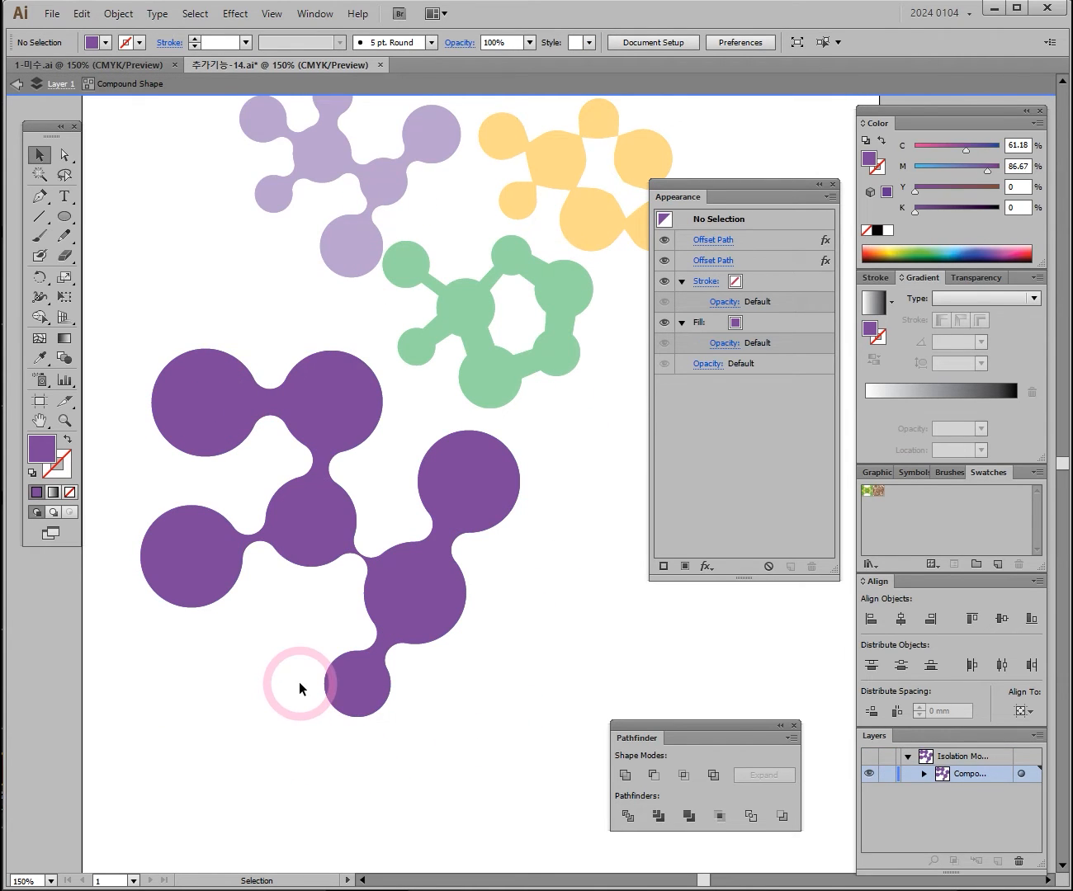
{"action": "left_click", "coordinate": [187, 396]}
{"action": "left_click", "coordinate": [340, 460]}
{"action": "left_click", "coordinate": [322, 560]}
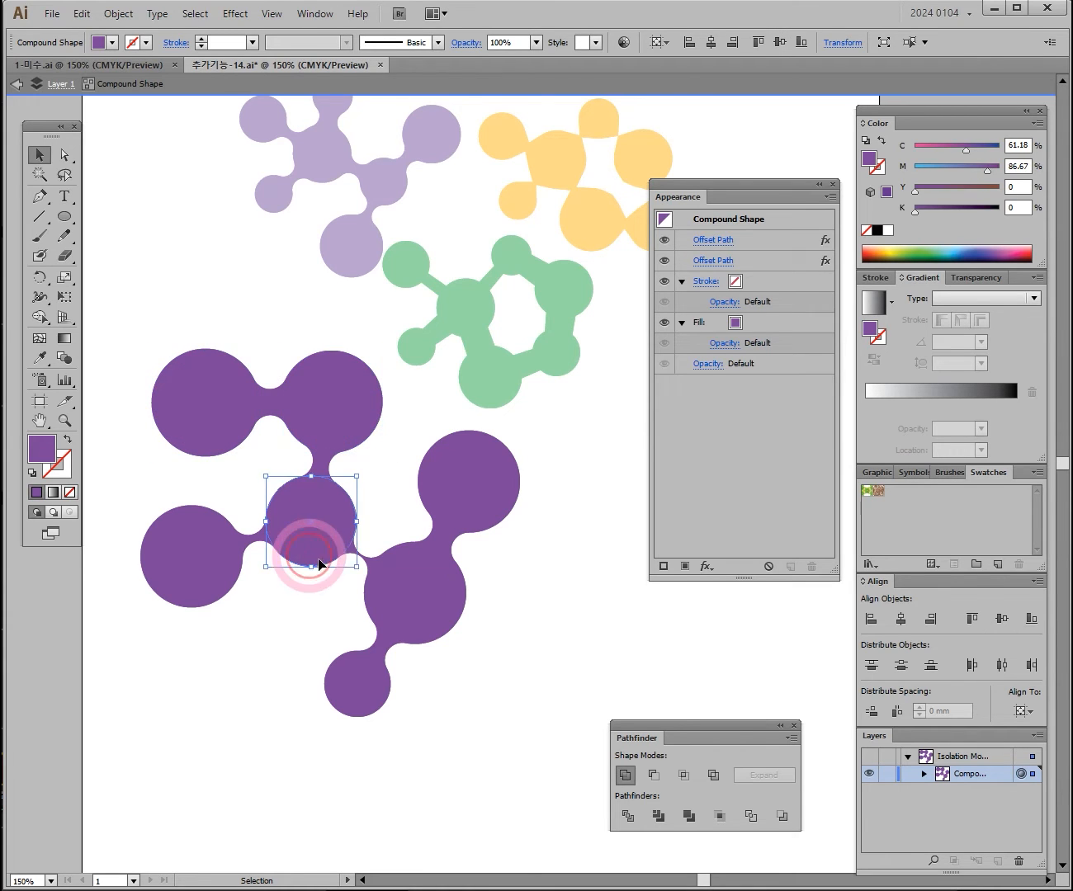
{"action": "left_click", "coordinate": [433, 589]}
{"action": "left_click", "coordinate": [461, 468]}
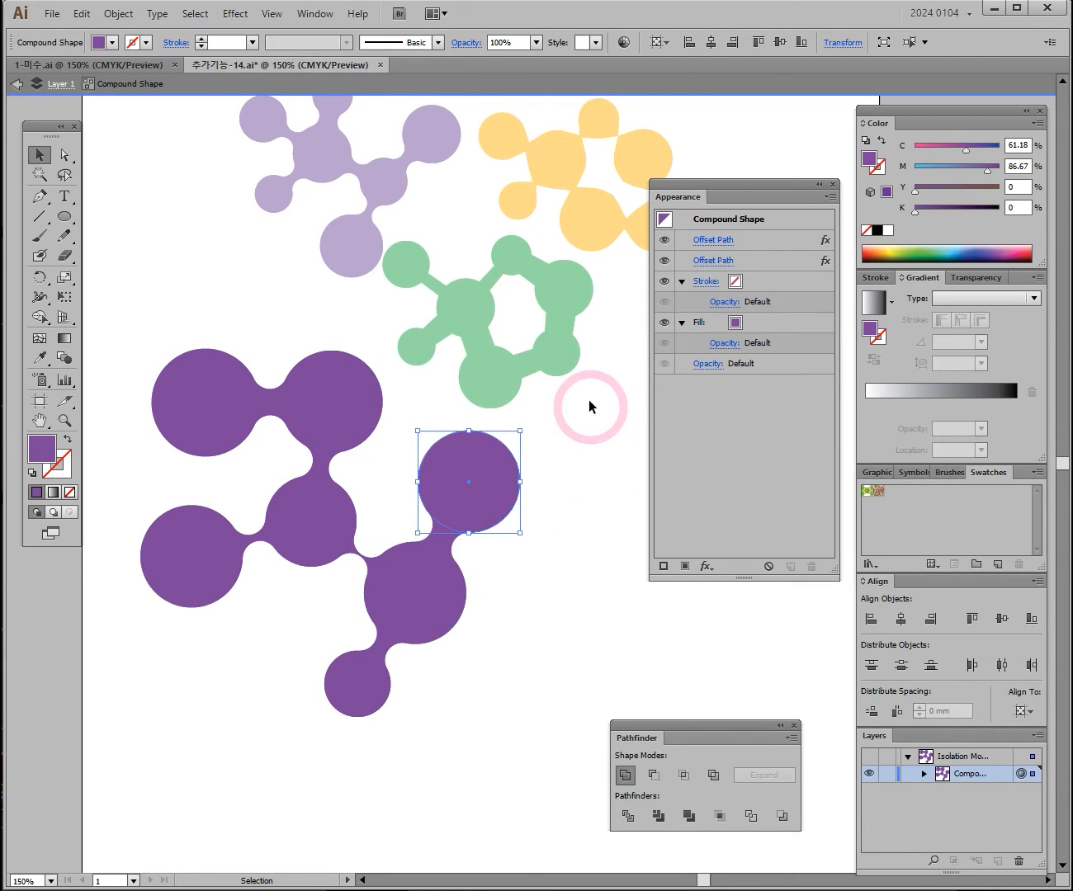
{"action": "double_click", "coordinate": [581, 475]}
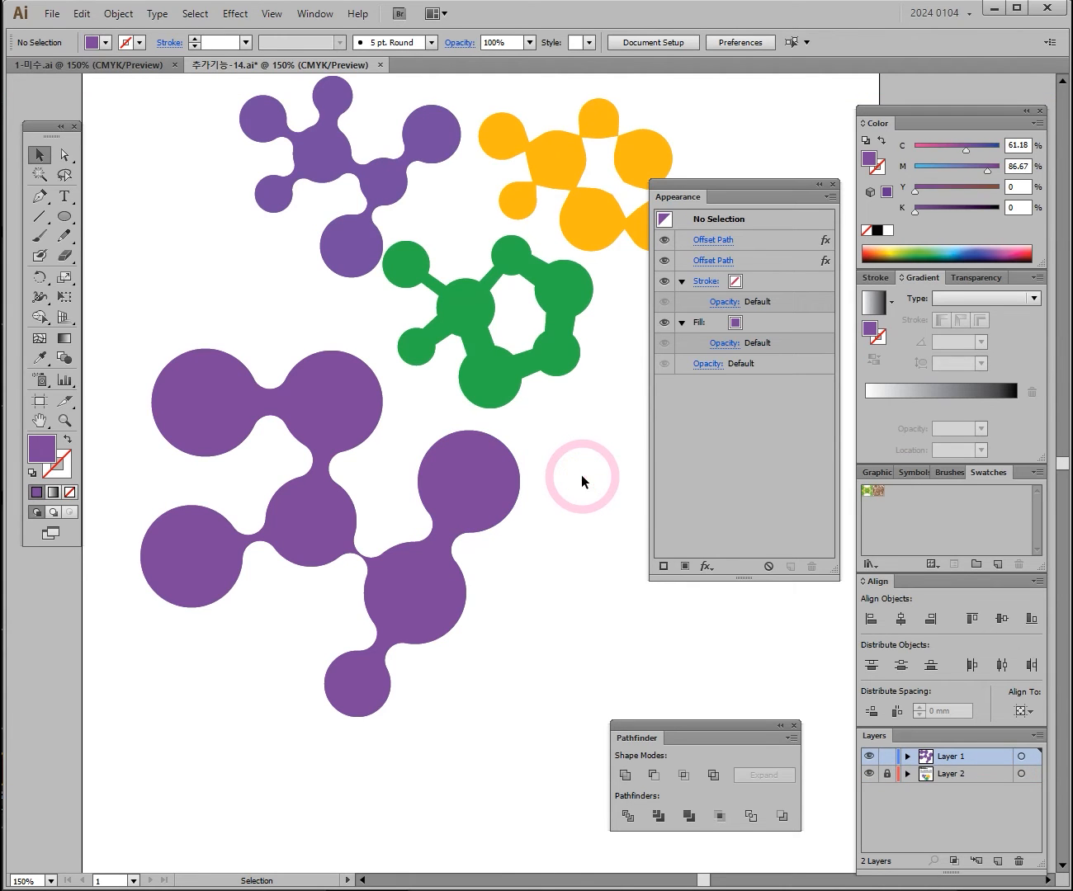
Step: Scale the purple molecule down to about 54 × 53 mm and place a duplicate of it to the right
{"action": "left_click_drag", "start_coordinate": [506, 493], "coordinate": [456, 509]}
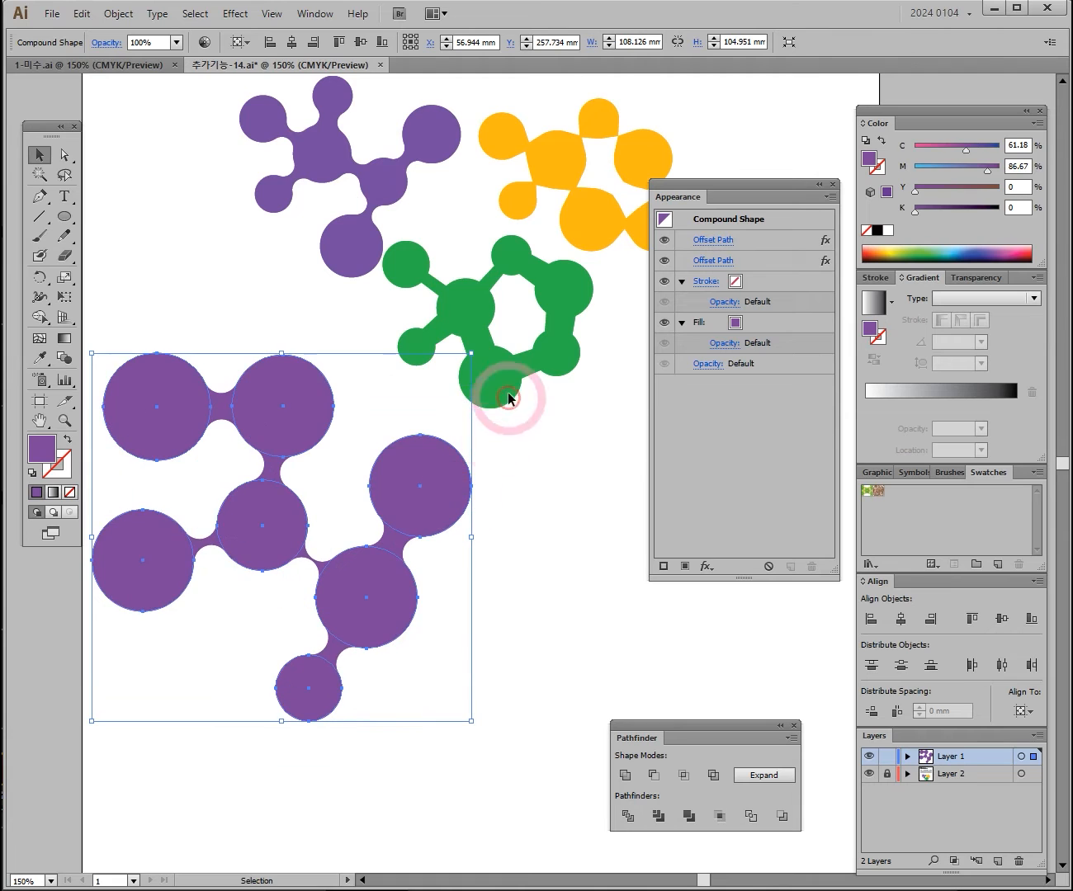
{"action": "left_click_drag", "start_coordinate": [468, 359], "coordinate": [288, 532]}
{"action": "left_click_drag", "start_coordinate": [271, 597], "coordinate": [502, 497]}
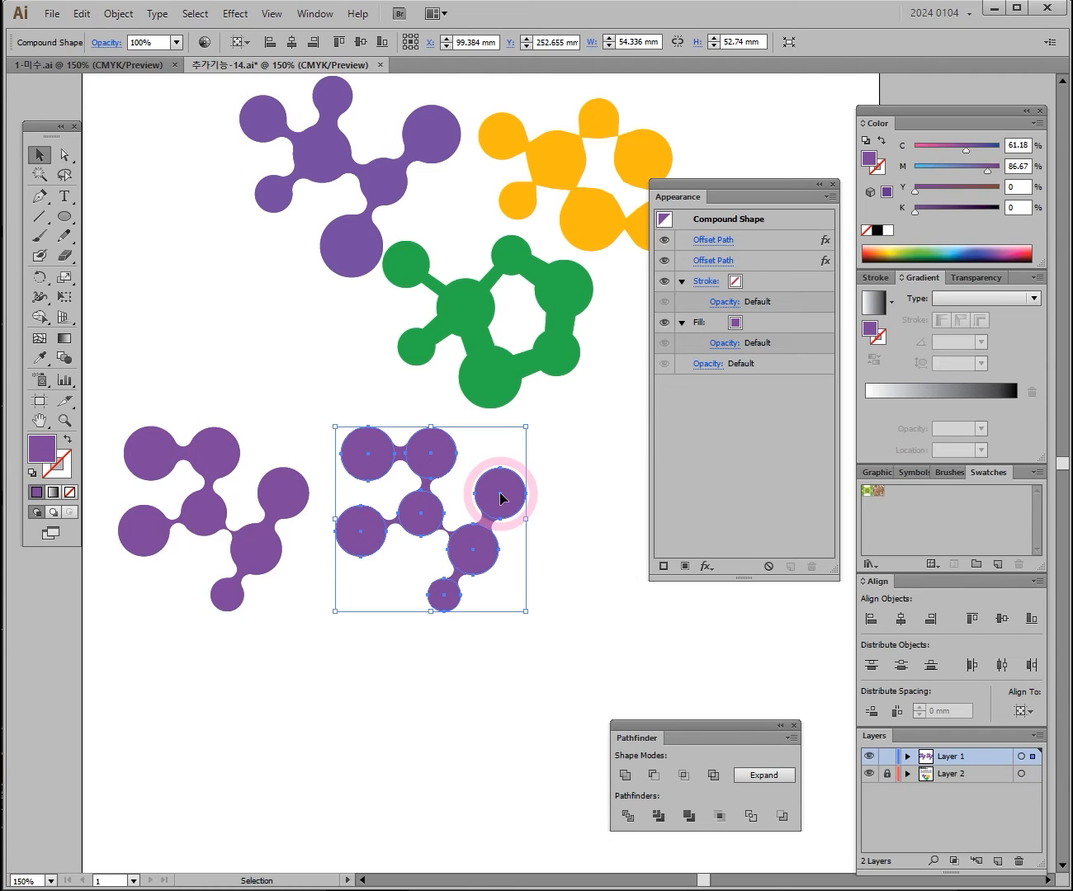
Step: Recolour the duplicated molecule light green (C 54.51, M 0, Y 74.9, K 0) and nudge it slightly down and right
{"action": "left_click", "coordinate": [935, 241]}
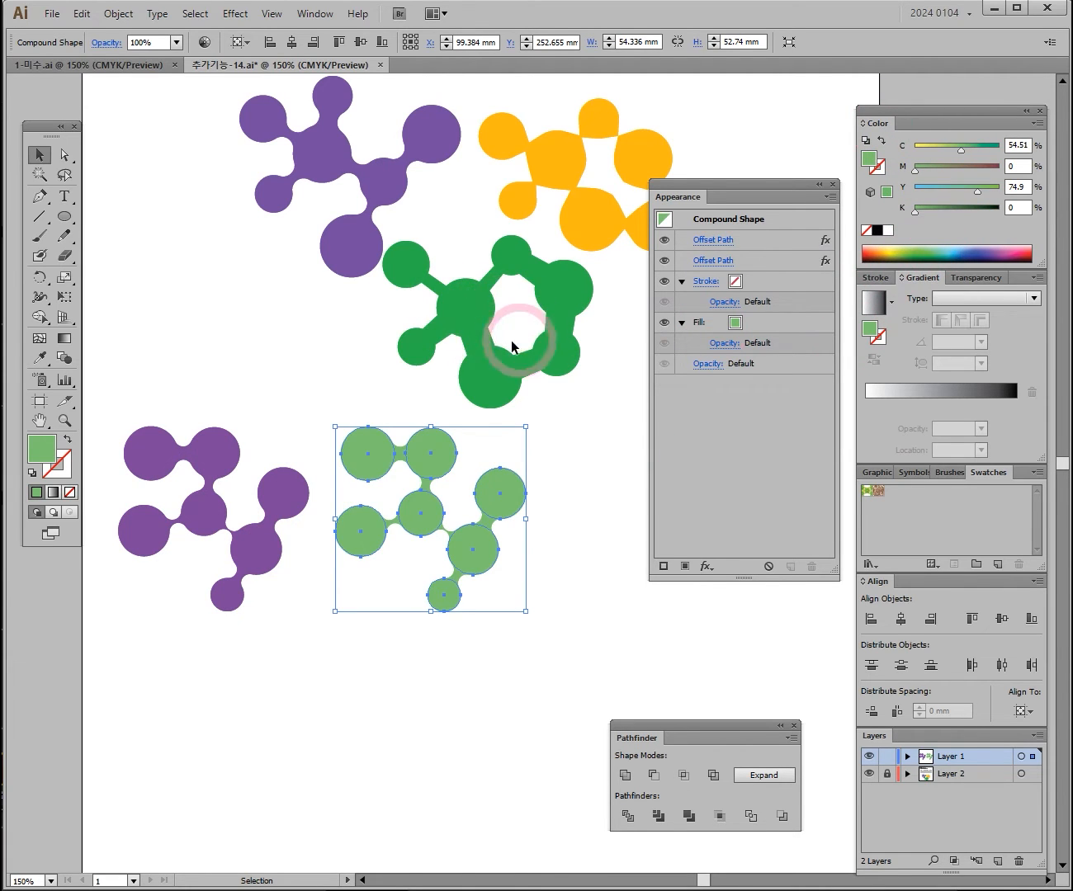
{"action": "key", "text": "ctrl+space"}
{"action": "left_click", "coordinate": [551, 431]}
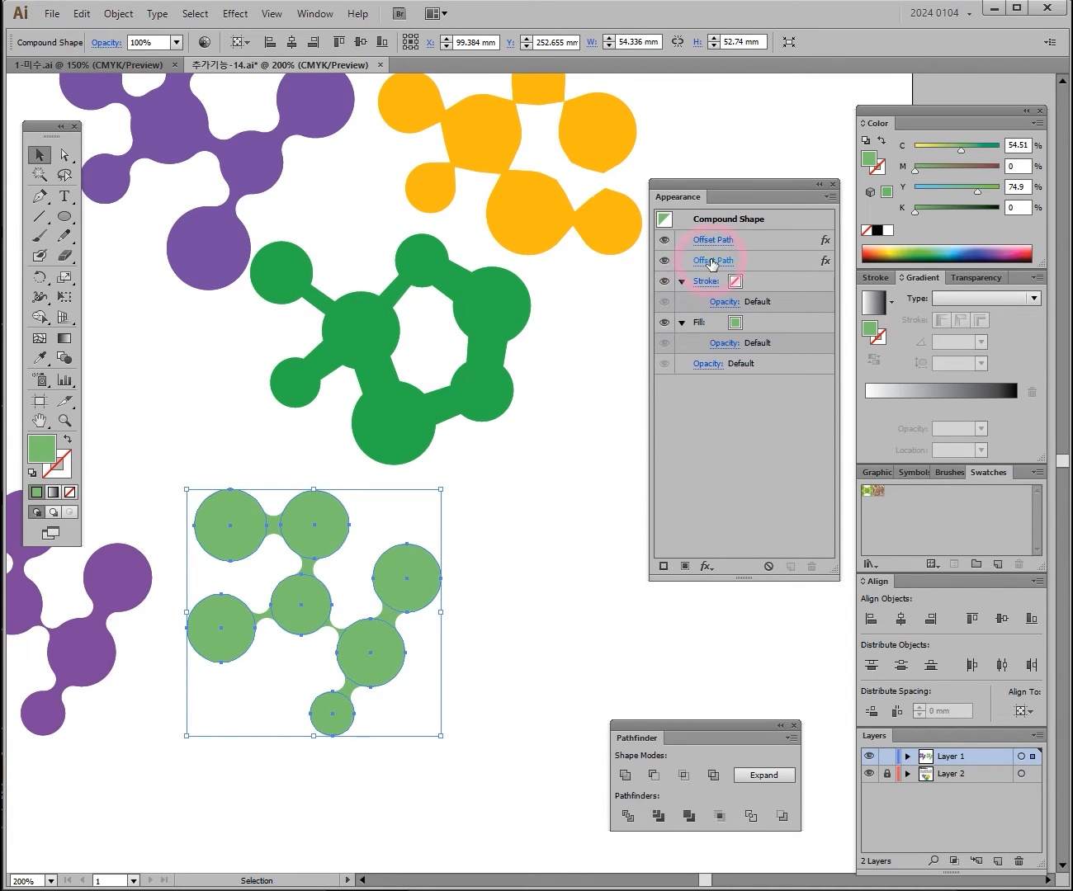
{"action": "mouse_move", "coordinate": [324, 521]}
{"action": "left_mouse_down"}
{"action": "mouse_move", "coordinate": [365, 585]}
{"action": "mouse_move", "coordinate": [326, 536]}
{"action": "left_mouse_up"}
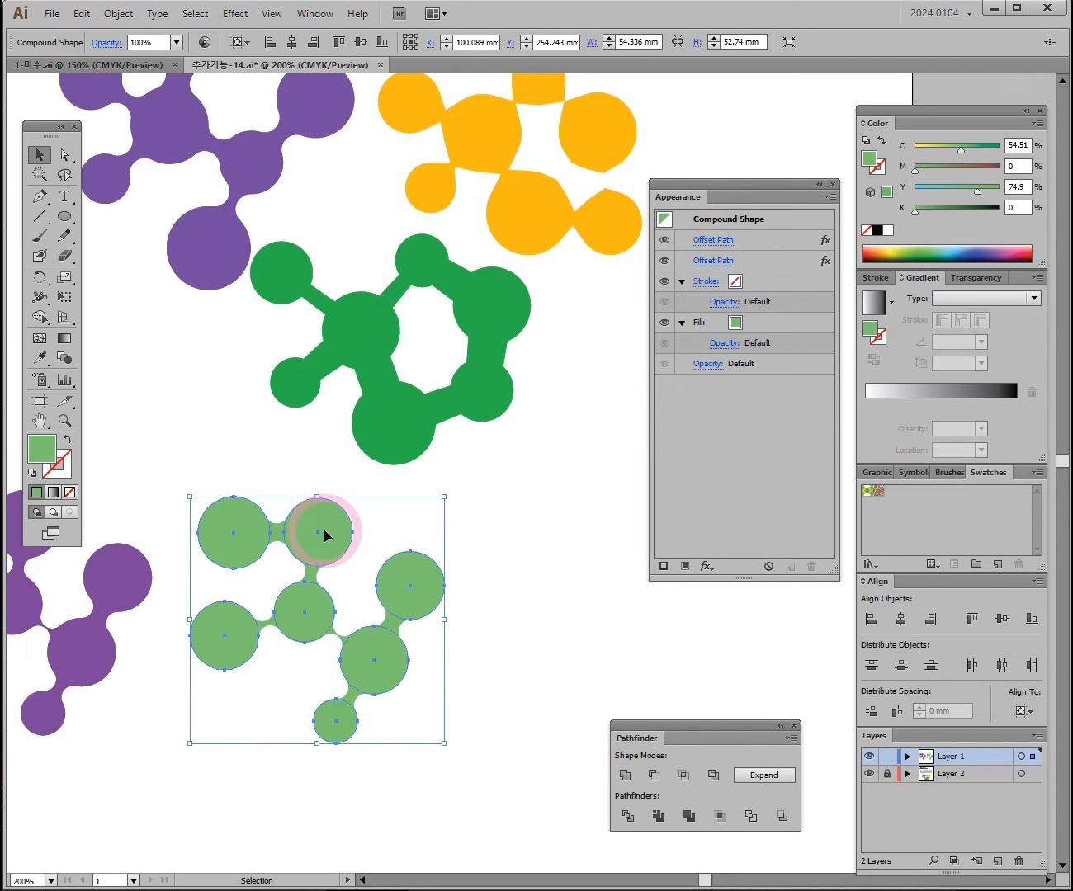
Step: Change the joins of the light green molecule's negative Offset Path effect to Miter with preview on
{"action": "left_click", "coordinate": [724, 263]}
{"action": "left_click_drag", "start_coordinate": [355, 402], "coordinate": [602, 406]}
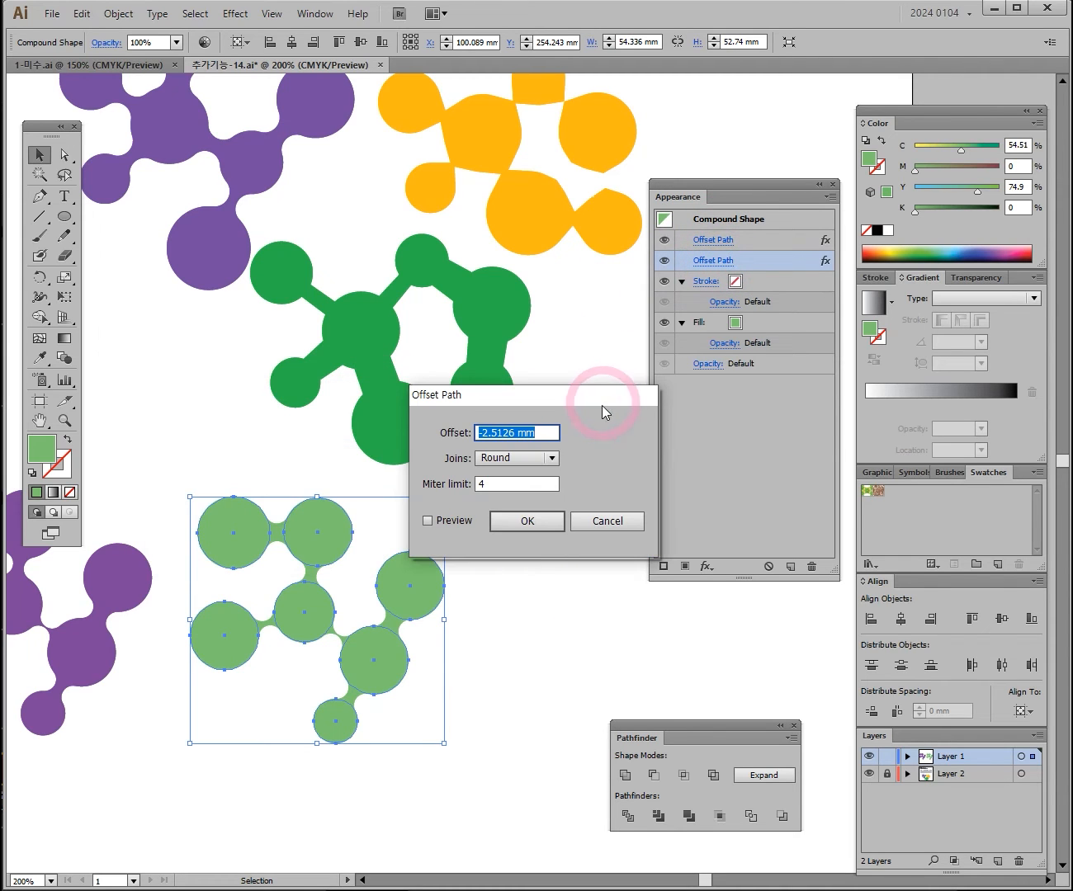
{"action": "left_click", "coordinate": [537, 460]}
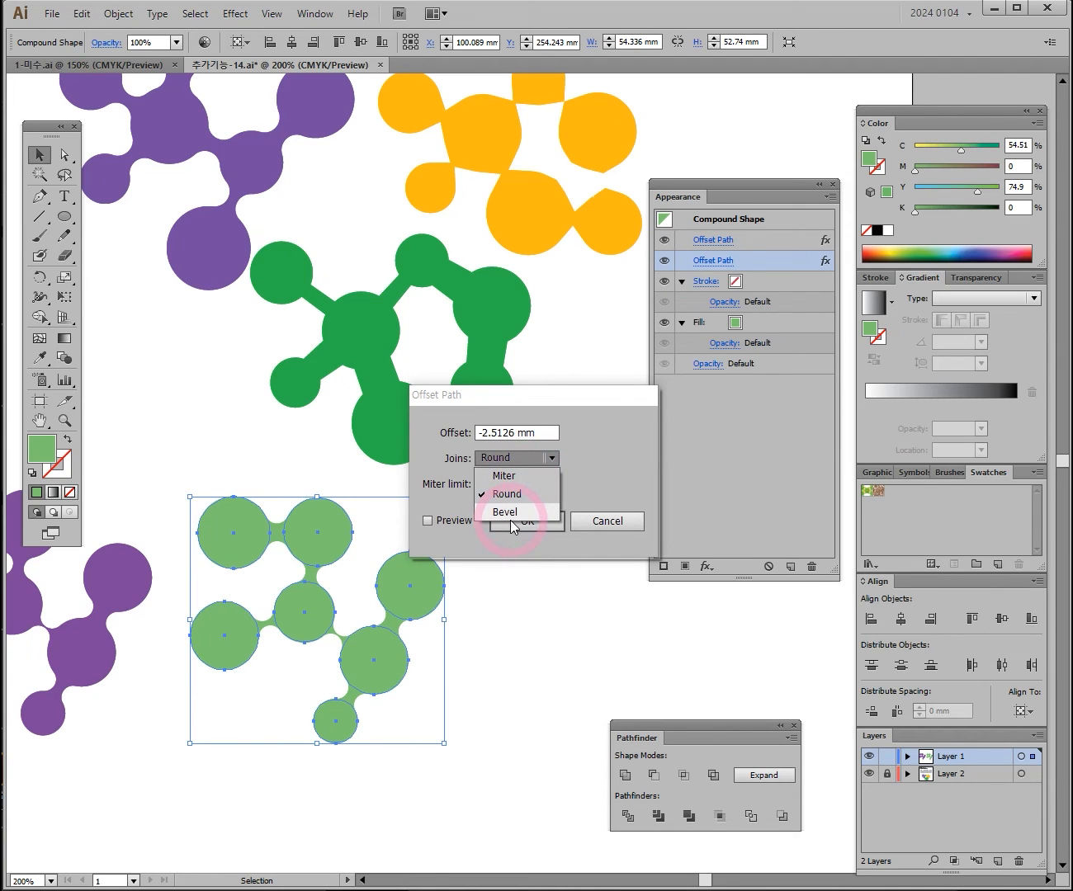
{"action": "left_click", "coordinate": [510, 478]}
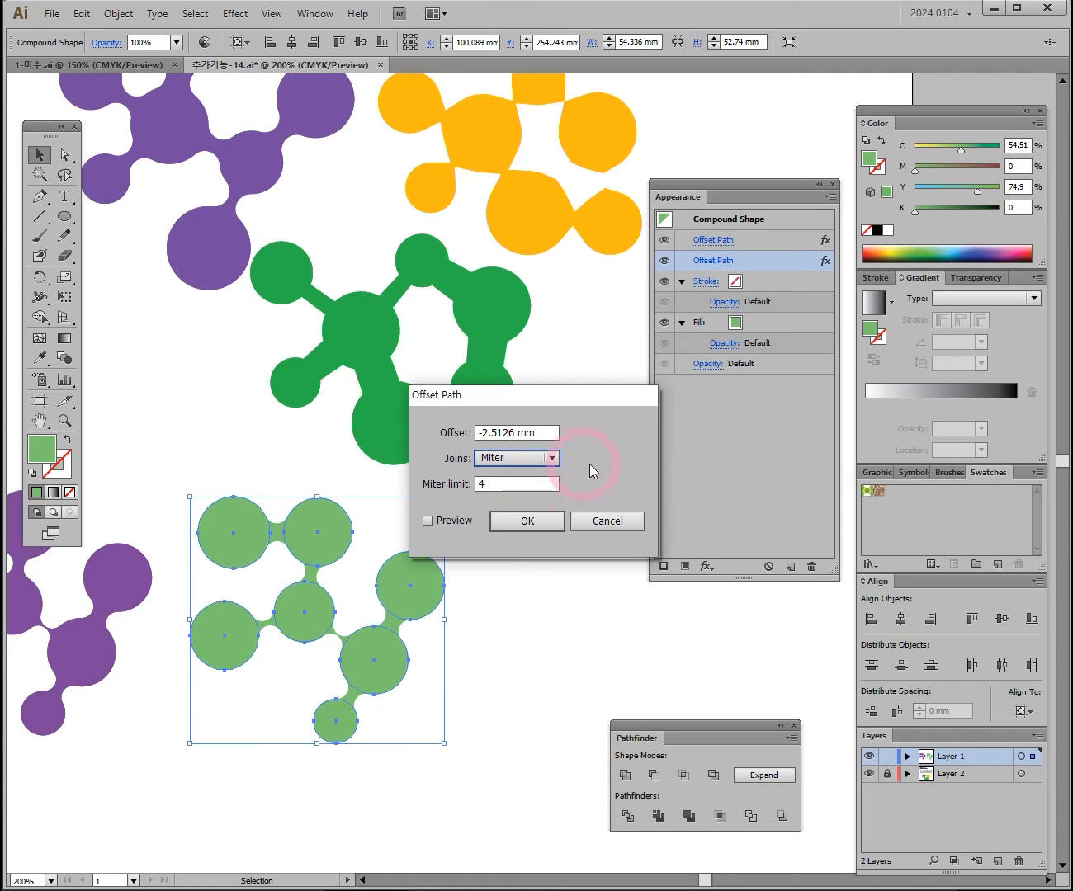
{"action": "left_click", "coordinate": [514, 522]}
{"action": "left_click", "coordinate": [441, 521]}
{"action": "left_click", "coordinate": [522, 522]}
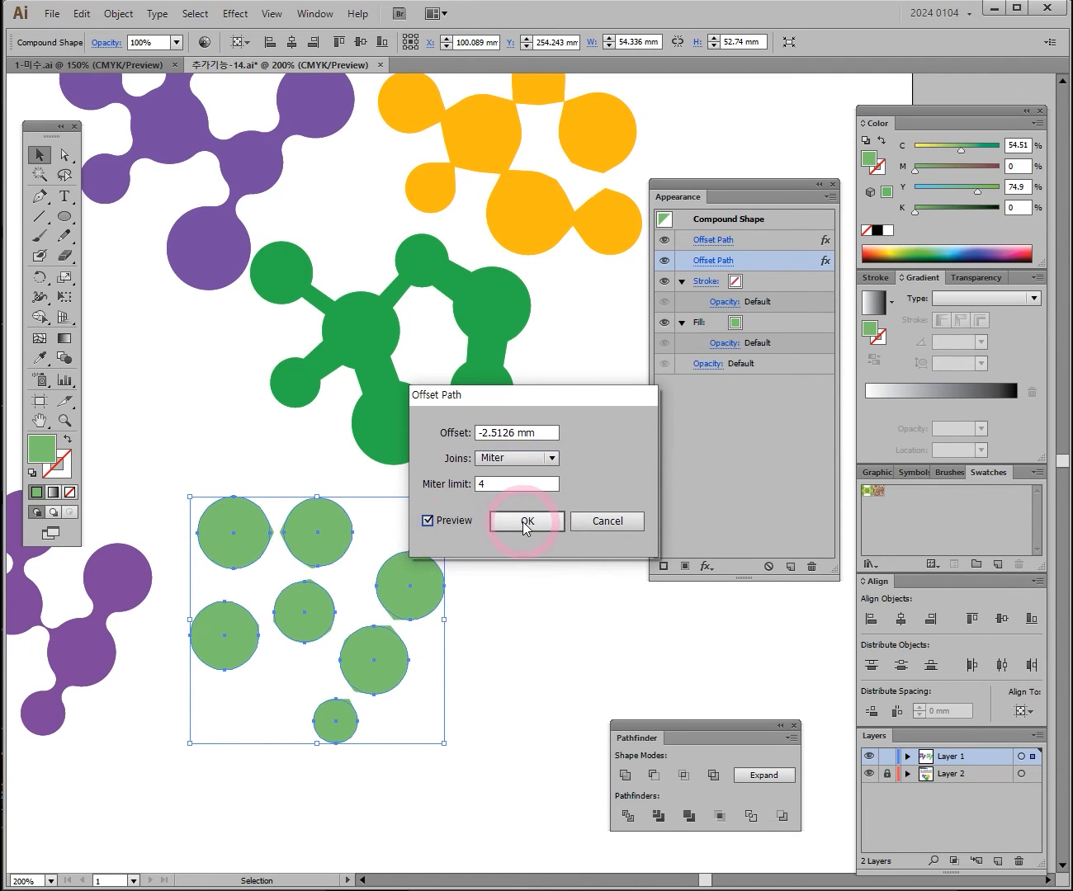
Step: Change the joins of the light green molecule's positive Offset Path effect to Miter
{"action": "left_click", "coordinate": [715, 241]}
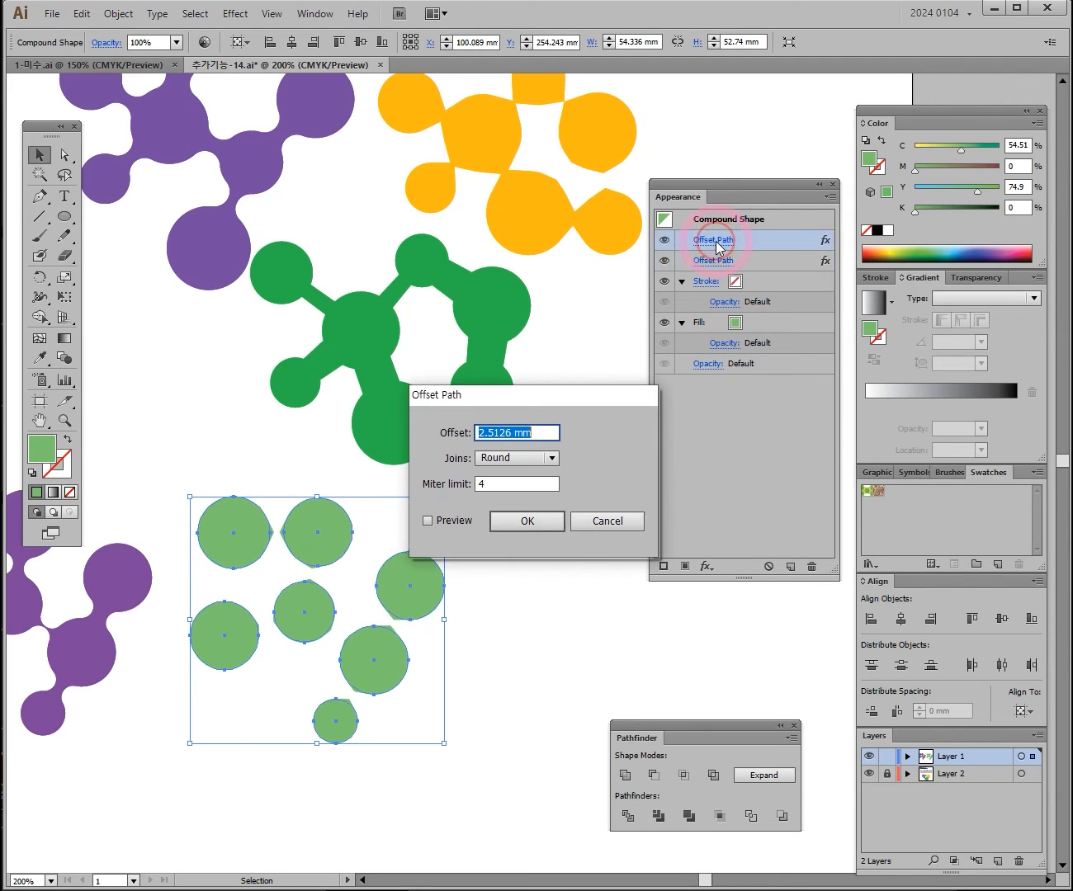
{"action": "left_click", "coordinate": [521, 458]}
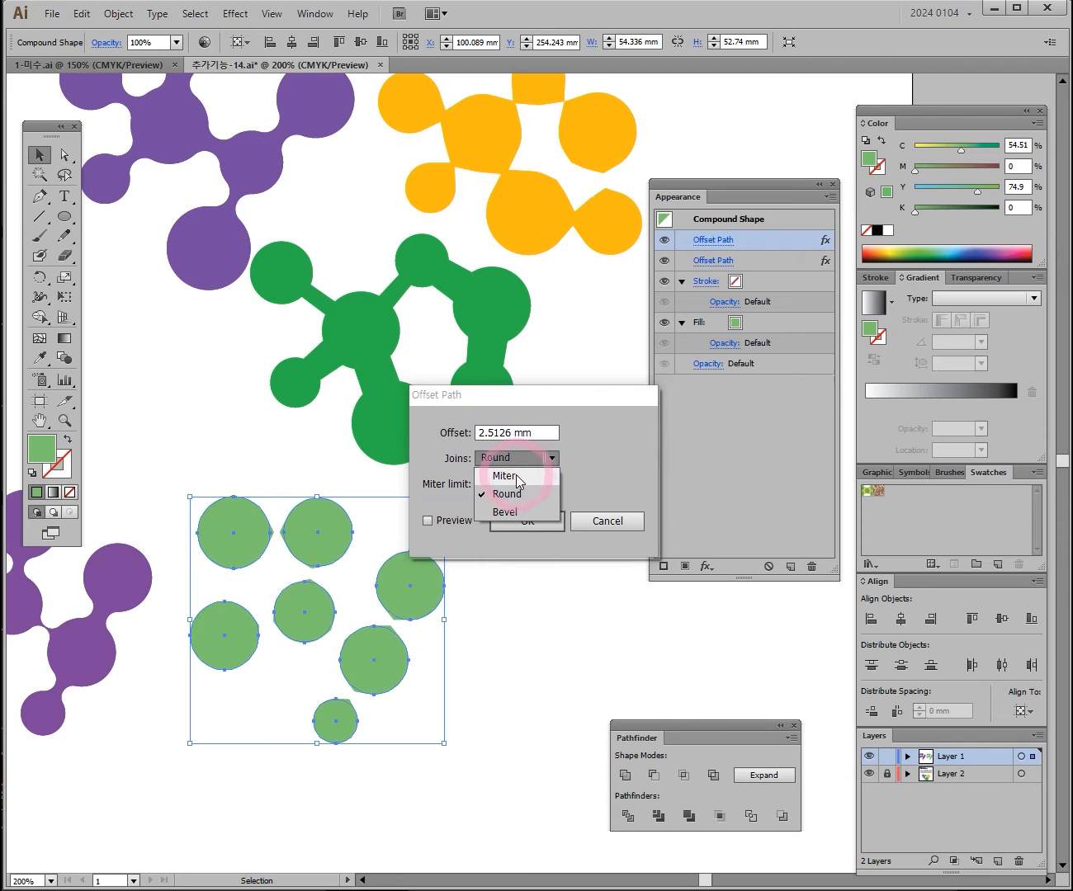
{"action": "left_click", "coordinate": [523, 479]}
{"action": "left_click", "coordinate": [526, 522]}
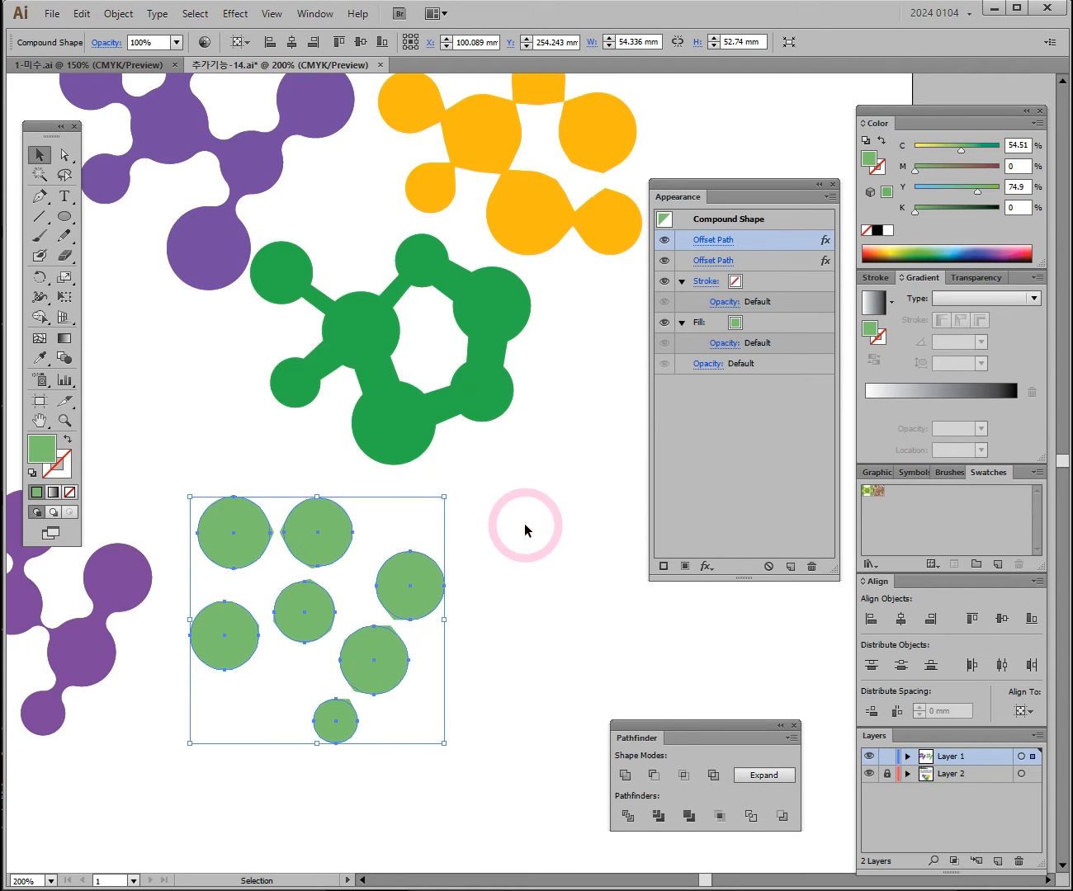
Step: Isolate the light green compound shape and move its upper middle circle closer to the neighbouring circles
{"action": "key", "text": "ctrl+space"}
{"action": "left_click", "coordinate": [370, 523], "text": "ctrl"}
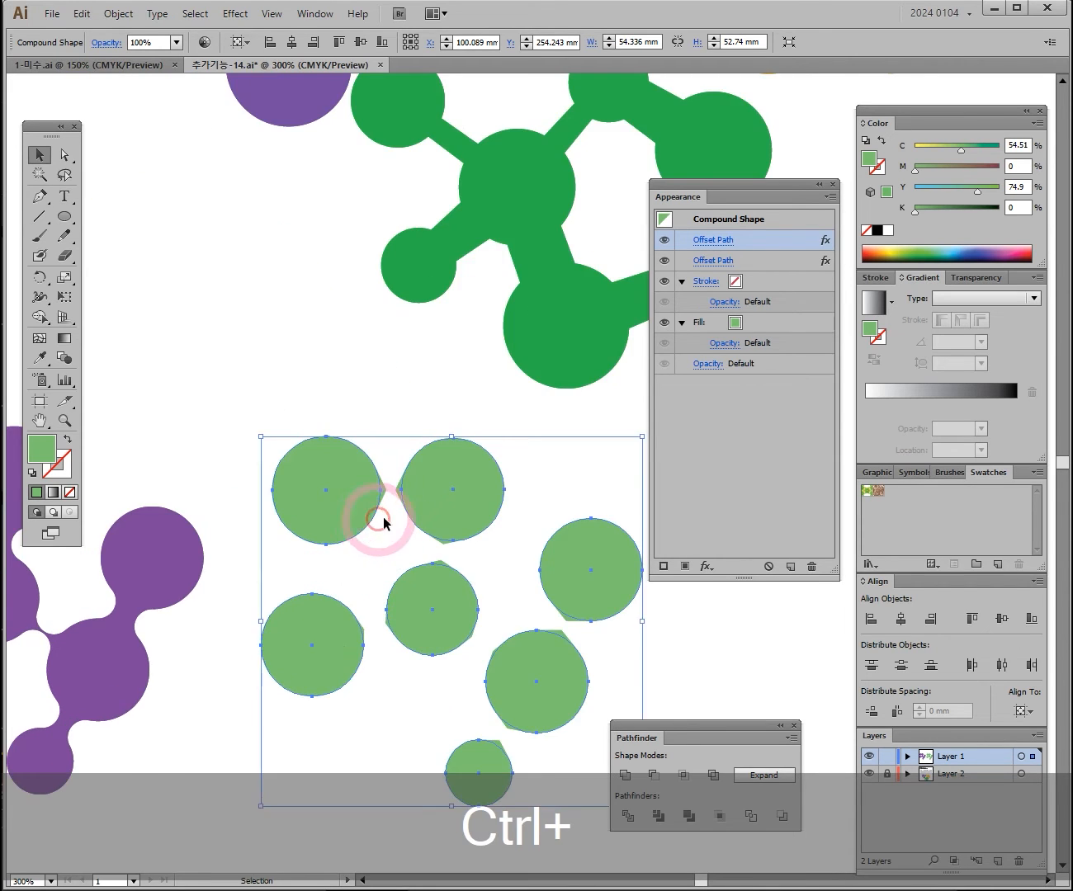
{"action": "key", "text": "space"}
{"action": "left_click_drag", "start_coordinate": [516, 403], "coordinate": [278, 584]}
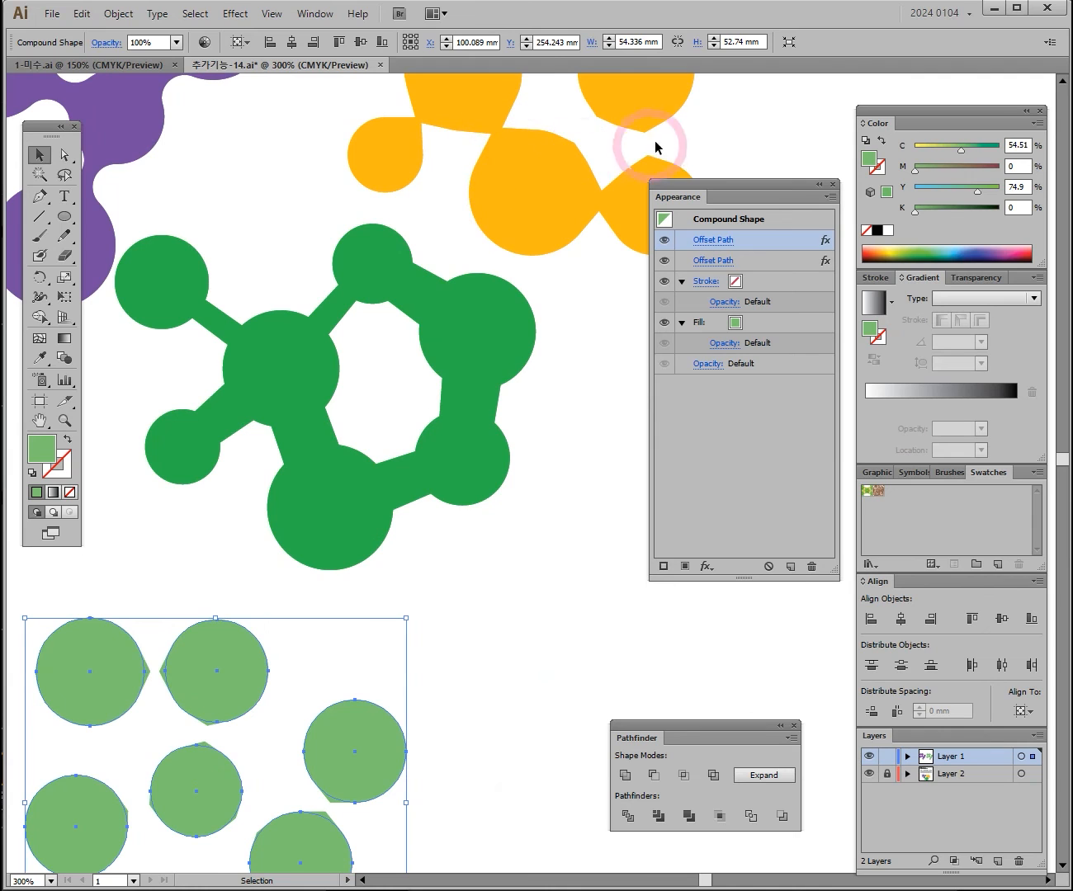
{"action": "key", "text": "space"}
{"action": "left_click_drag", "start_coordinate": [413, 564], "coordinate": [447, 436]}
{"action": "left_click", "coordinate": [340, 557]}
{"action": "left_click_drag", "start_coordinate": [251, 549], "coordinate": [340, 525]}
{"action": "double_click", "coordinate": [353, 511]}
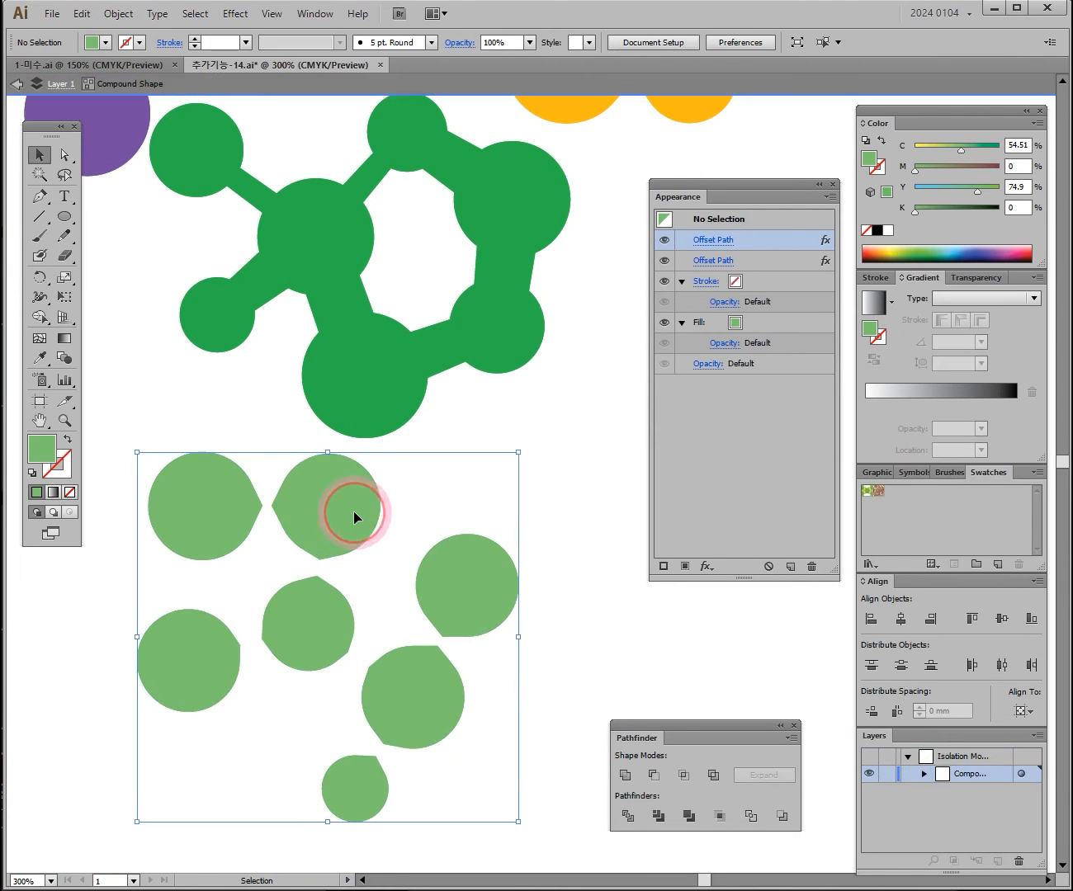
{"action": "left_click", "coordinate": [334, 515]}
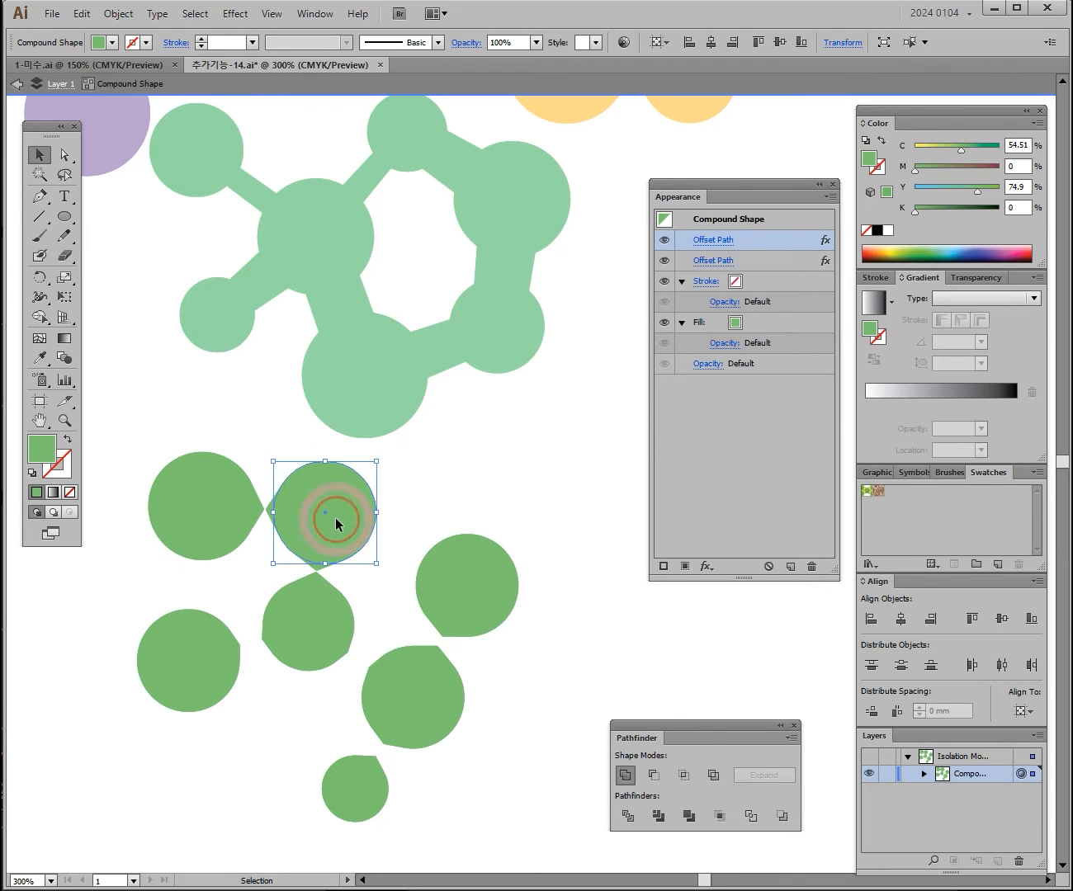
Step: Move the right, lower right, bottom and lower left circles inward until their pointed tips meet the neighbouring circles
{"action": "left_click_drag", "start_coordinate": [423, 545], "coordinate": [421, 545]}
{"action": "left_click_drag", "start_coordinate": [435, 691], "coordinate": [434, 662]}
{"action": "mouse_move", "coordinate": [384, 785]}
{"action": "left_mouse_down"}
{"action": "mouse_move", "coordinate": [378, 793]}
{"action": "mouse_move", "coordinate": [385, 755]}
{"action": "left_mouse_up"}
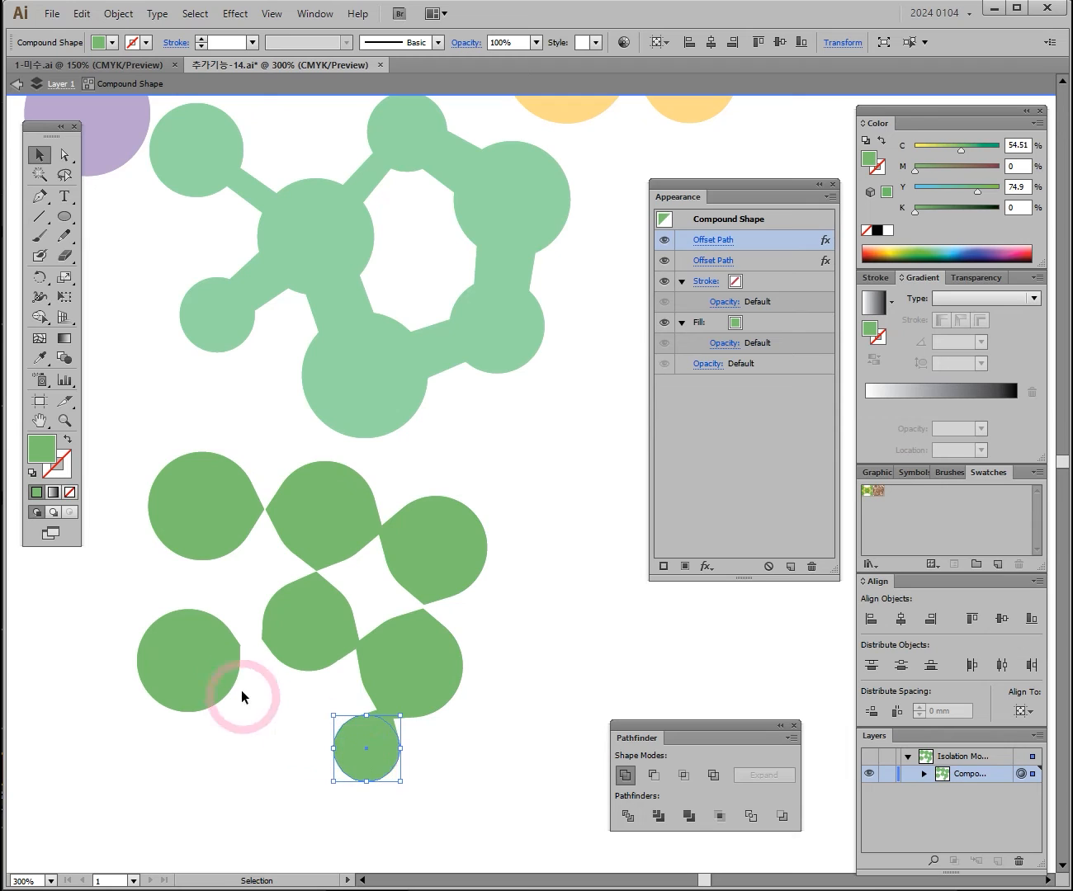
{"action": "mouse_move", "coordinate": [210, 667]}
{"action": "left_mouse_down"}
{"action": "mouse_move", "coordinate": [222, 669]}
{"action": "mouse_move", "coordinate": [215, 682]}
{"action": "left_mouse_up"}
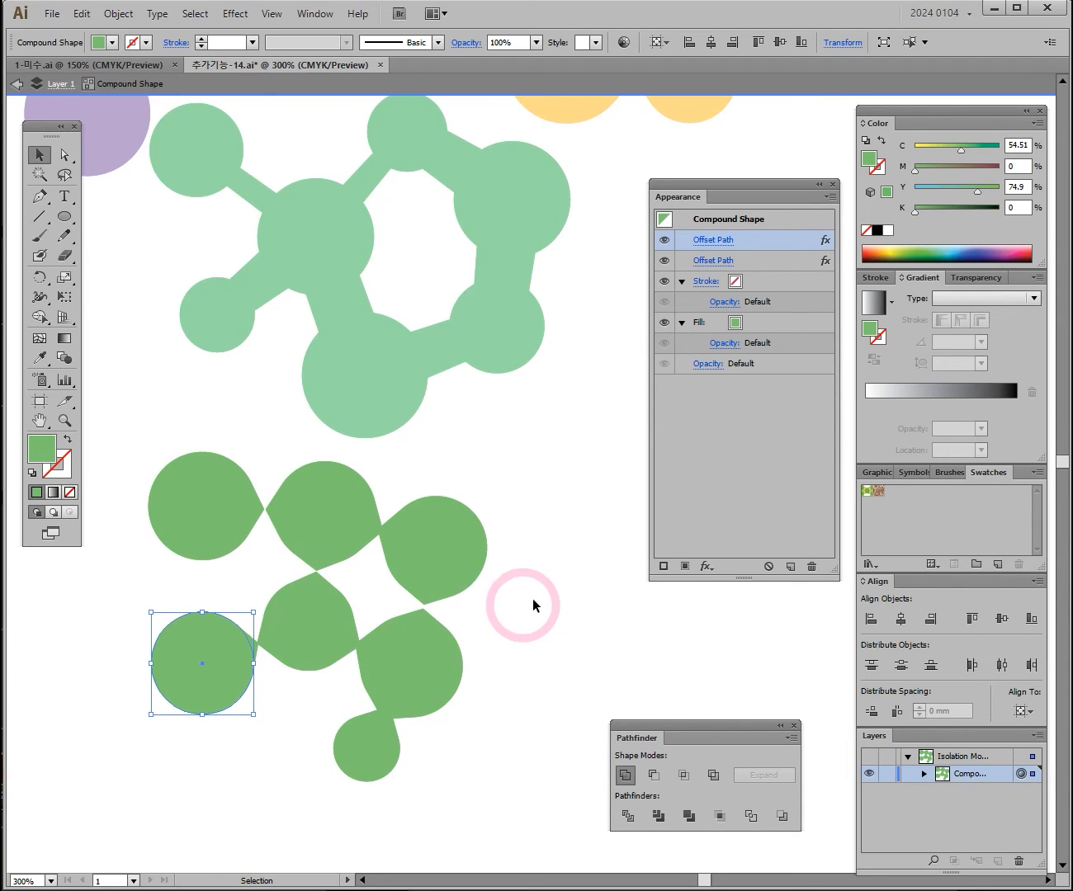
Step: Leave isolation mode and recolour the light green molecule orange (C 0, M 40, Y 100, K 0)
{"action": "double_click", "coordinate": [569, 507]}
{"action": "left_click", "coordinate": [552, 484], "text": "ctrl+alt"}
{"action": "left_click", "coordinate": [551, 484], "text": "ctrl+alt"}
{"action": "left_click_drag", "start_coordinate": [541, 474], "coordinate": [352, 541]}
{"action": "left_click", "coordinate": [272, 566]}
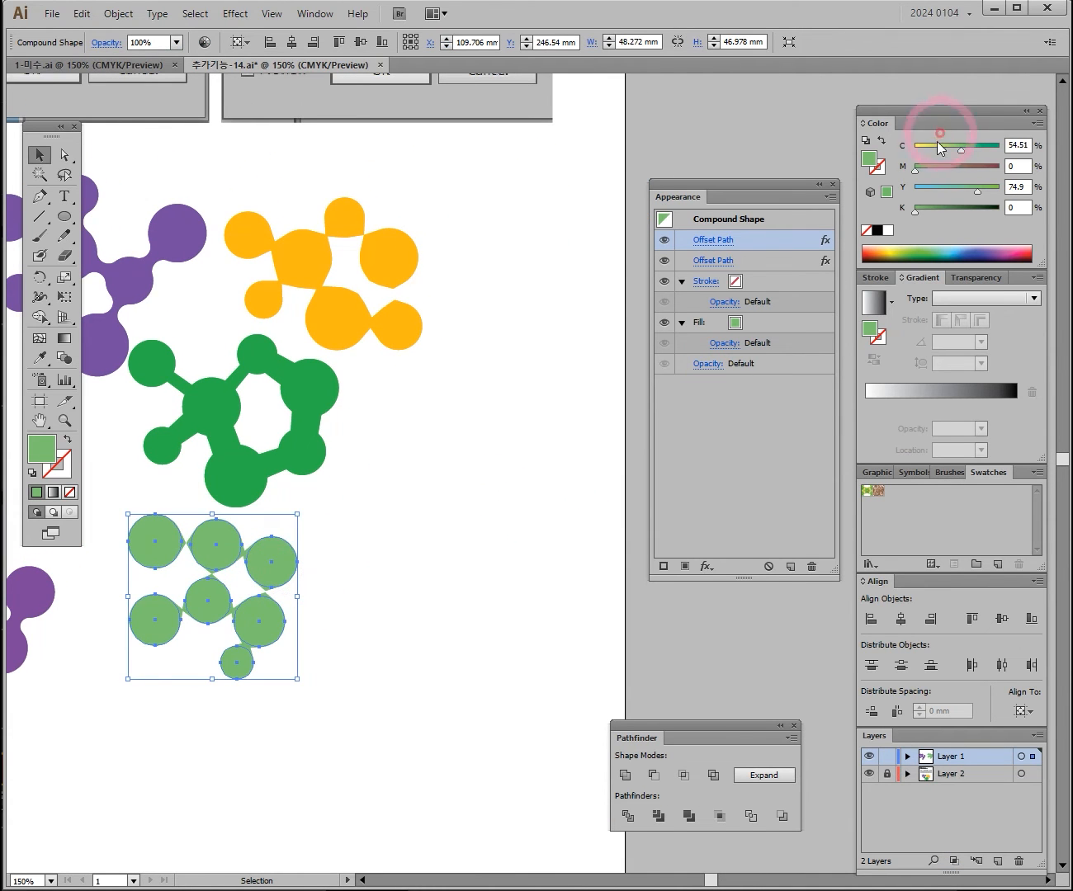
{"action": "left_click_drag", "start_coordinate": [961, 148], "coordinate": [886, 152]}
{"action": "left_click_drag", "start_coordinate": [981, 189], "coordinate": [1009, 188]}
{"action": "left_click", "coordinate": [949, 169]}
Step: Move the orange molecule right, leaving a duplicate below the dark green molecule, recoloured green (C 72.16, M 0, Y 100, K 0)
{"action": "left_click_drag", "start_coordinate": [270, 564], "coordinate": [532, 541]}
{"action": "left_click_drag", "start_coordinate": [465, 520], "coordinate": [232, 554]}
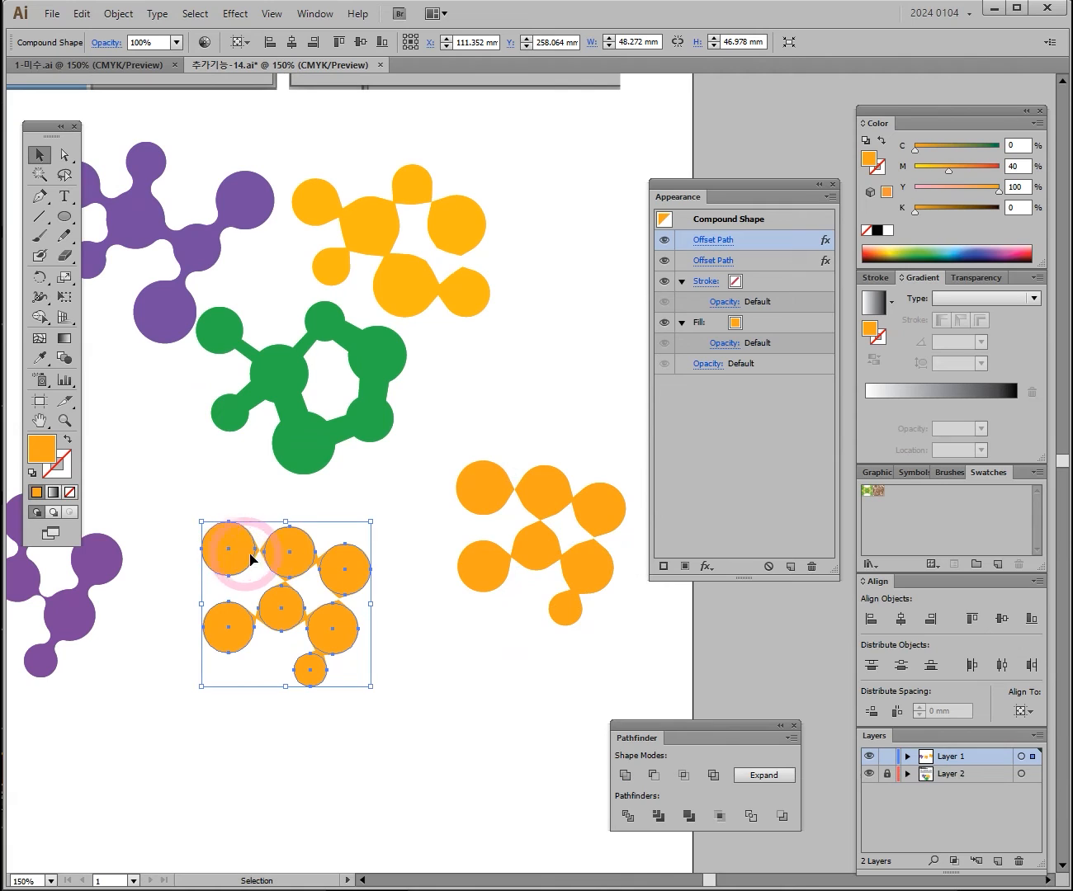
{"action": "left_click", "coordinate": [931, 251]}
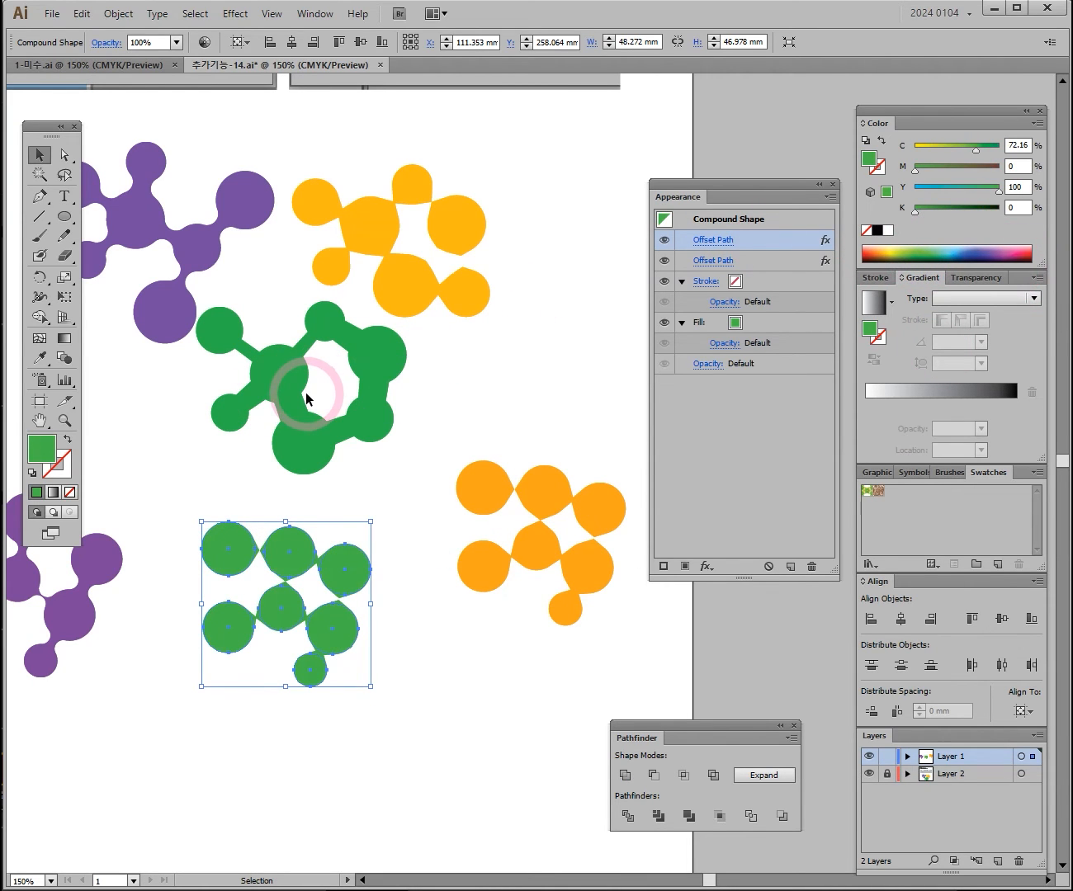
Step: Change the joins of the green duplicate's negative Offset Path effect (-2.5126 mm) to Bevel
{"action": "left_click", "coordinate": [353, 432], "text": "ctrl"}
{"action": "left_click_drag", "start_coordinate": [518, 545], "coordinate": [322, 454]}
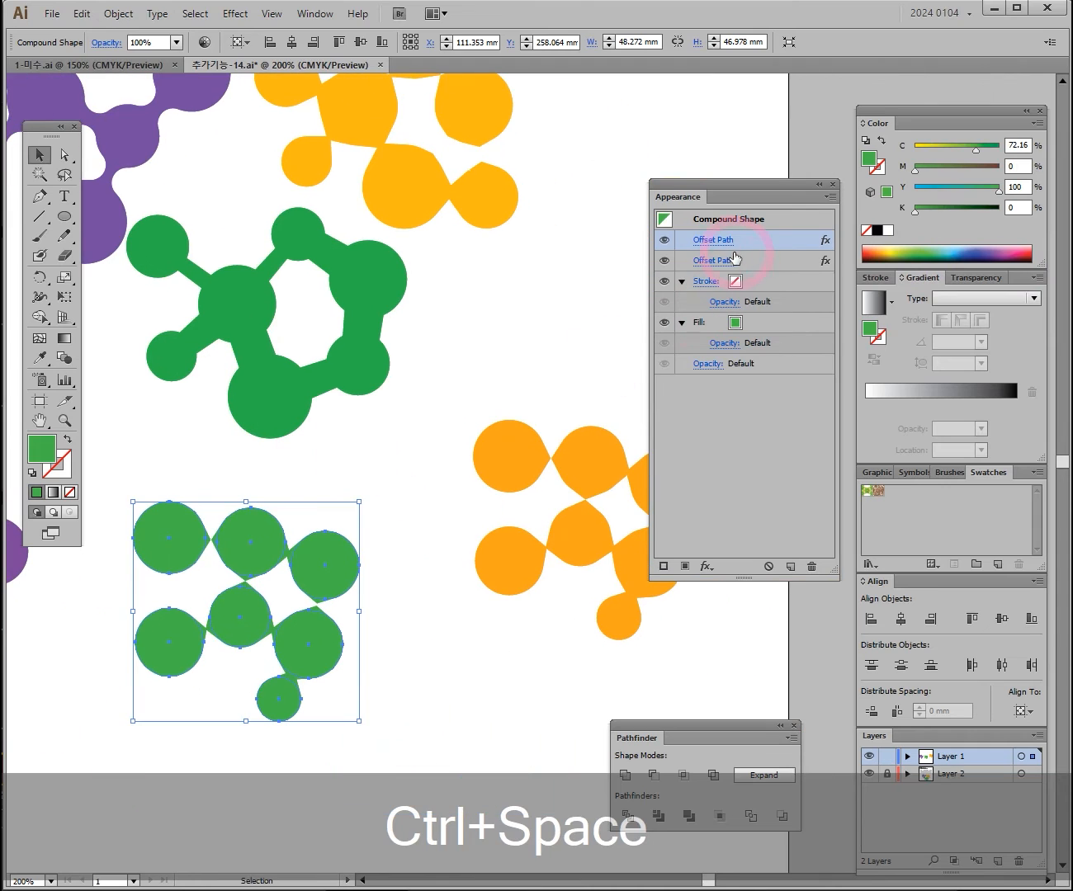
{"action": "left_click", "coordinate": [711, 261]}
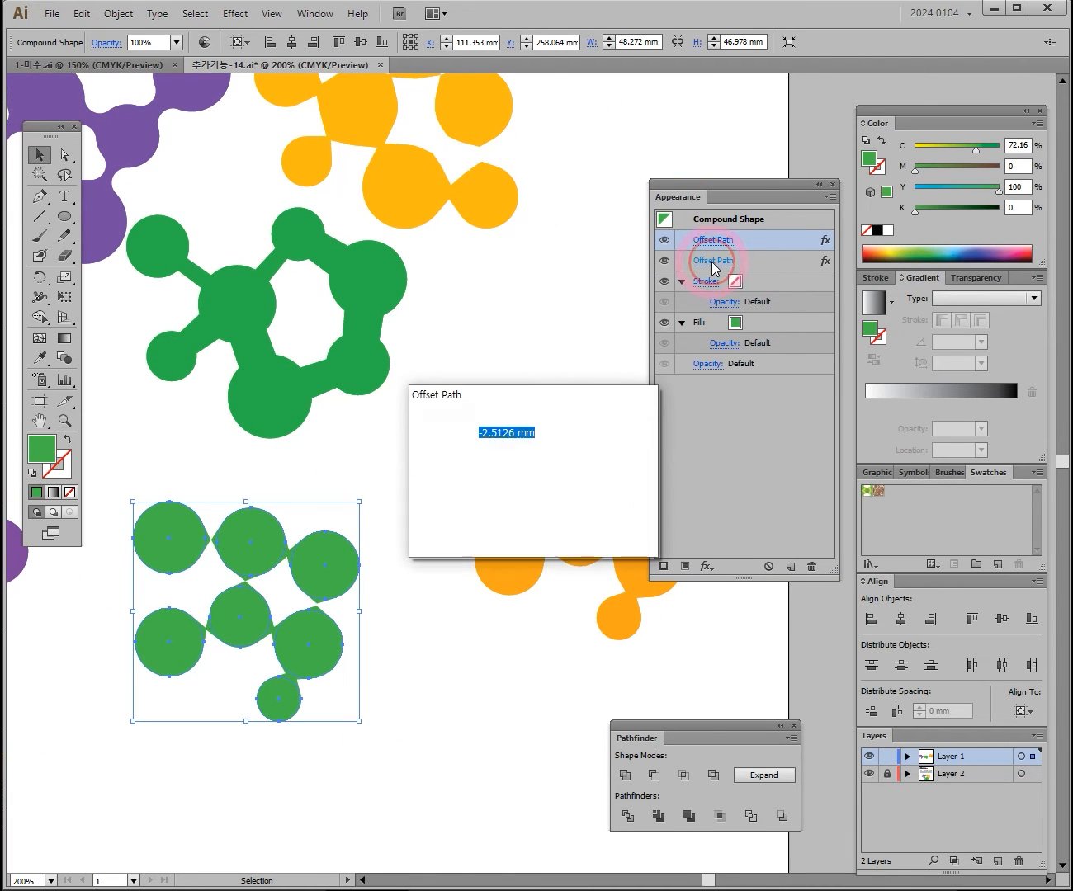
{"action": "left_click", "coordinate": [547, 463]}
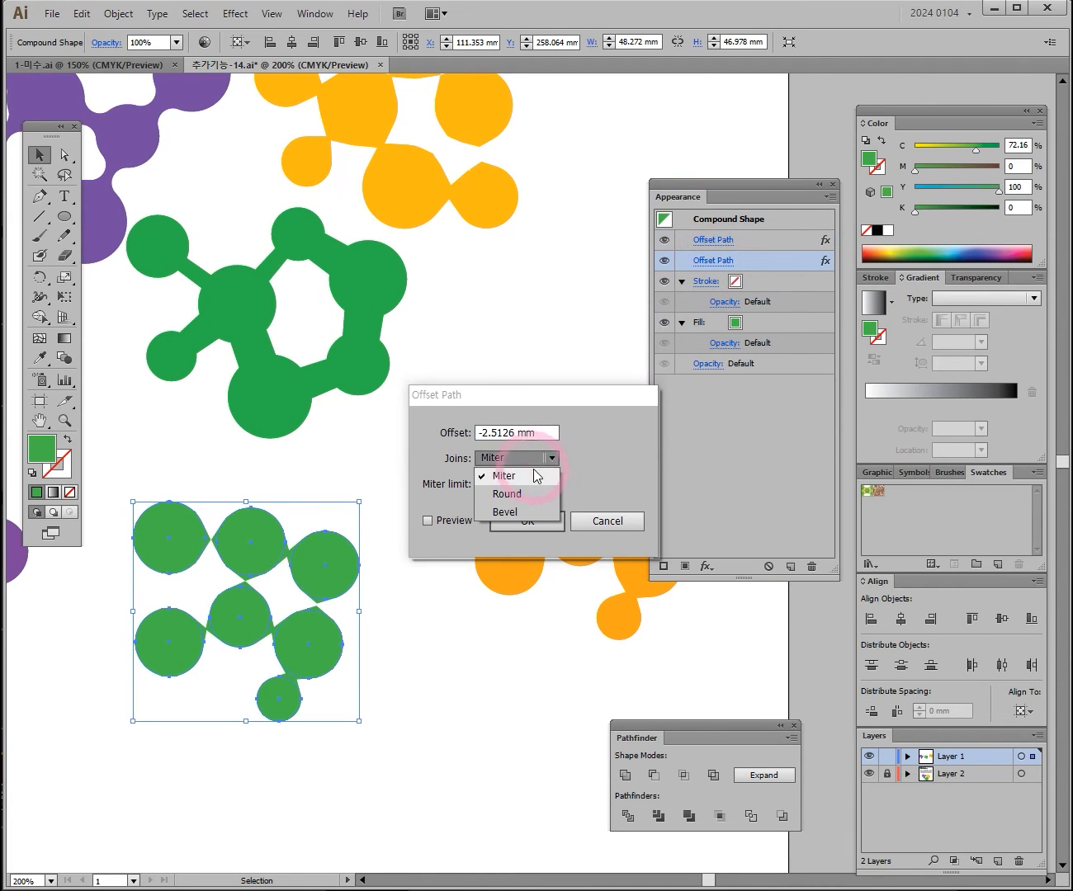
{"action": "left_click", "coordinate": [520, 512]}
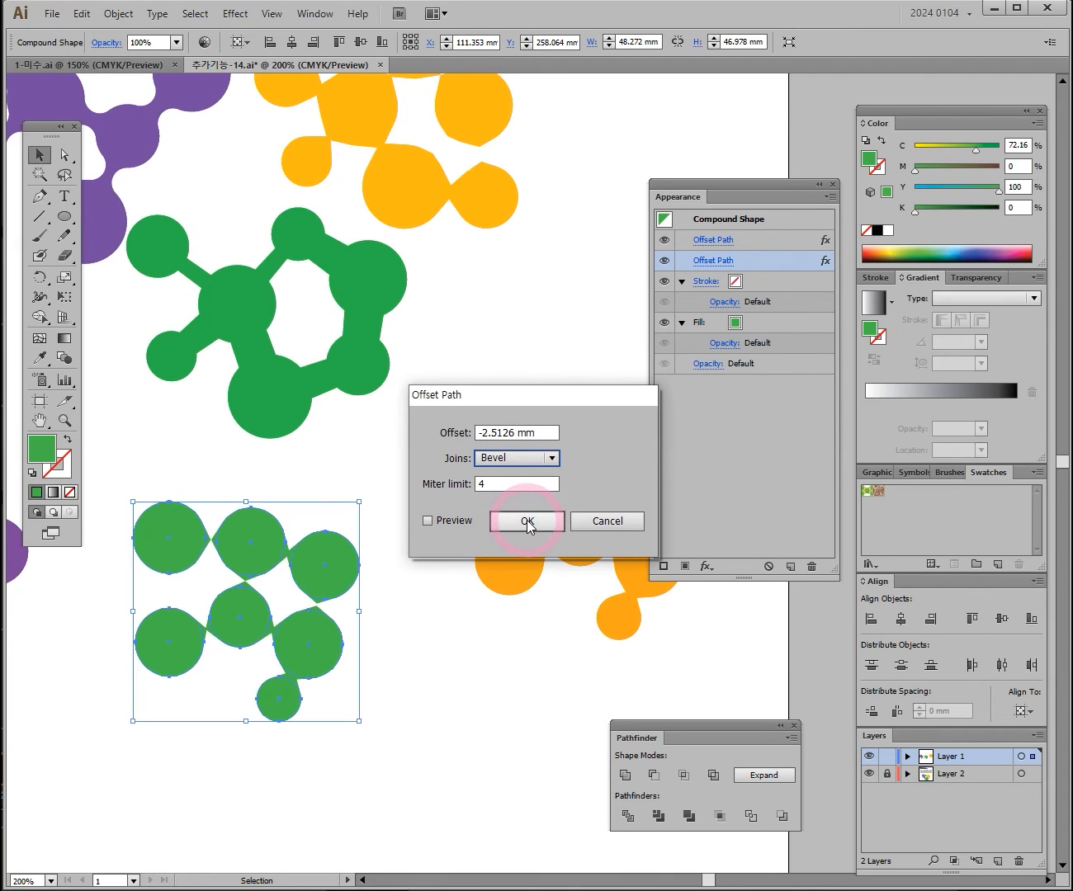
{"action": "left_click", "coordinate": [527, 520]}
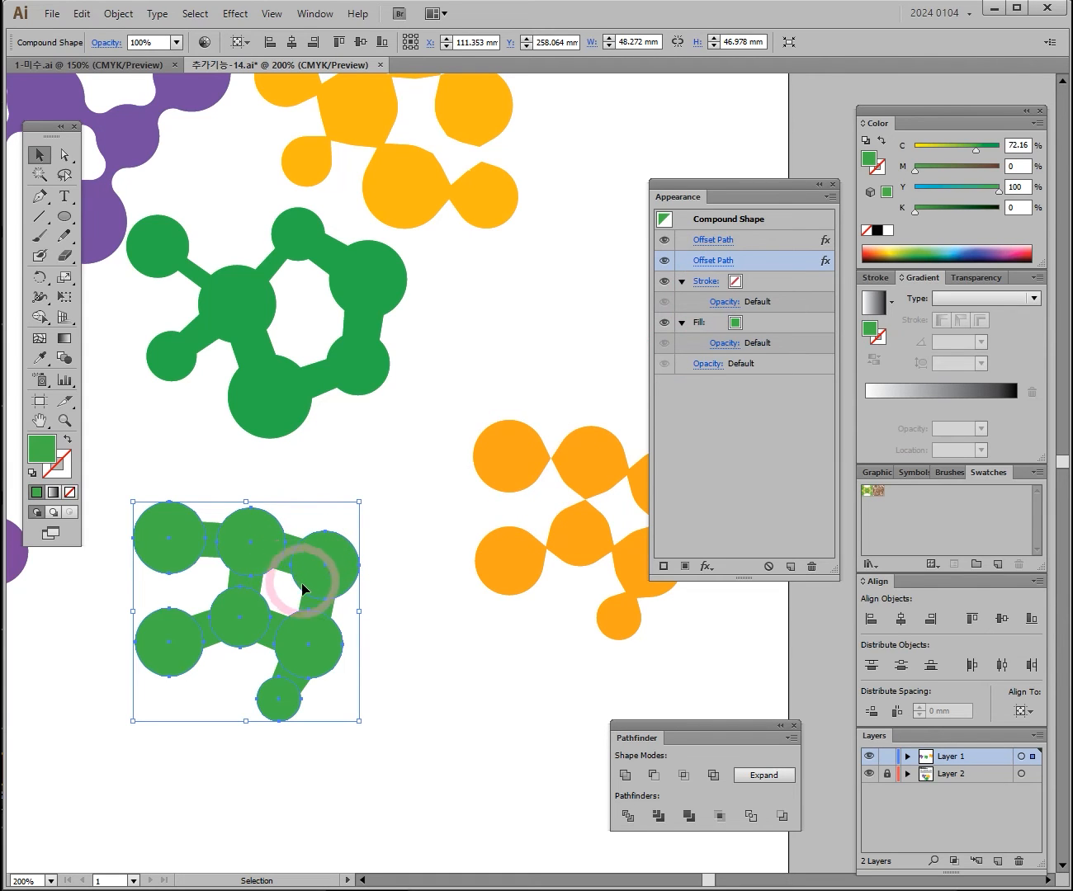
Step: Change the joins of the green duplicate's positive Offset Path effect (2.5126 mm) to Bevel
{"action": "left_click", "coordinate": [714, 242]}
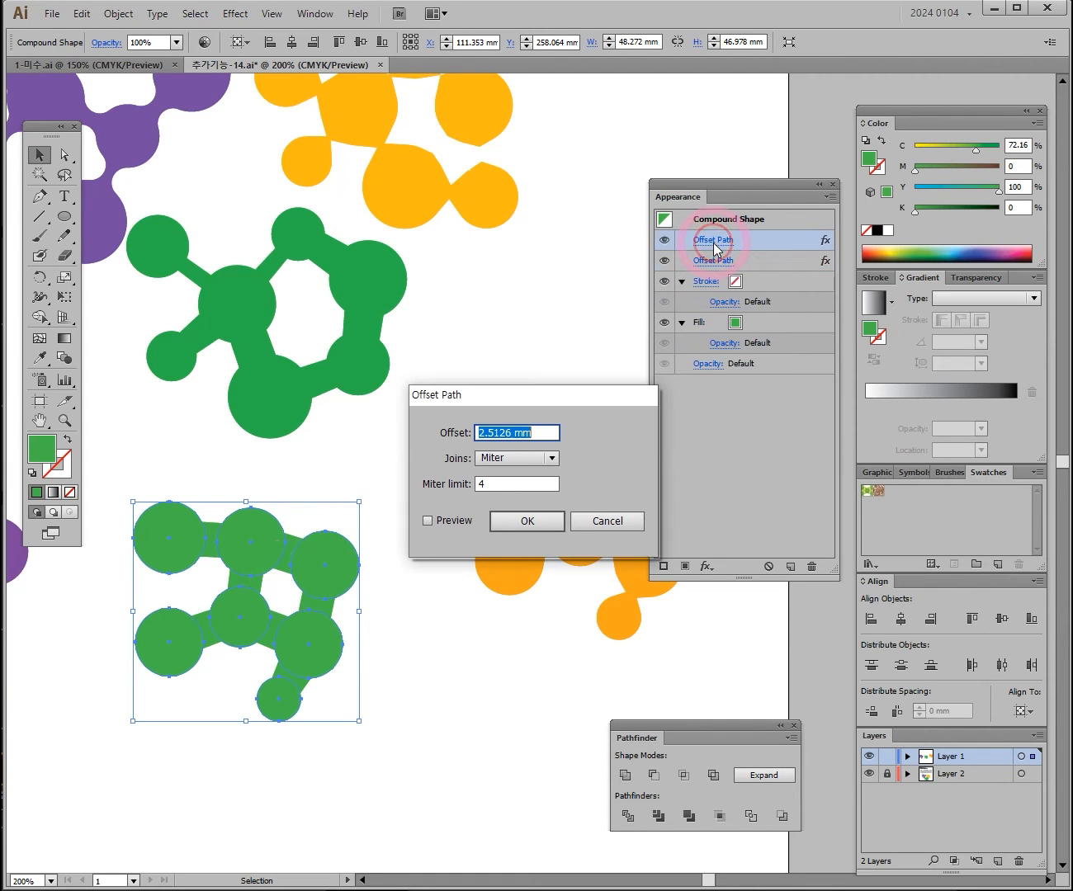
{"action": "left_click", "coordinate": [516, 459]}
{"action": "left_click", "coordinate": [506, 511]}
{"action": "left_click", "coordinate": [526, 521]}
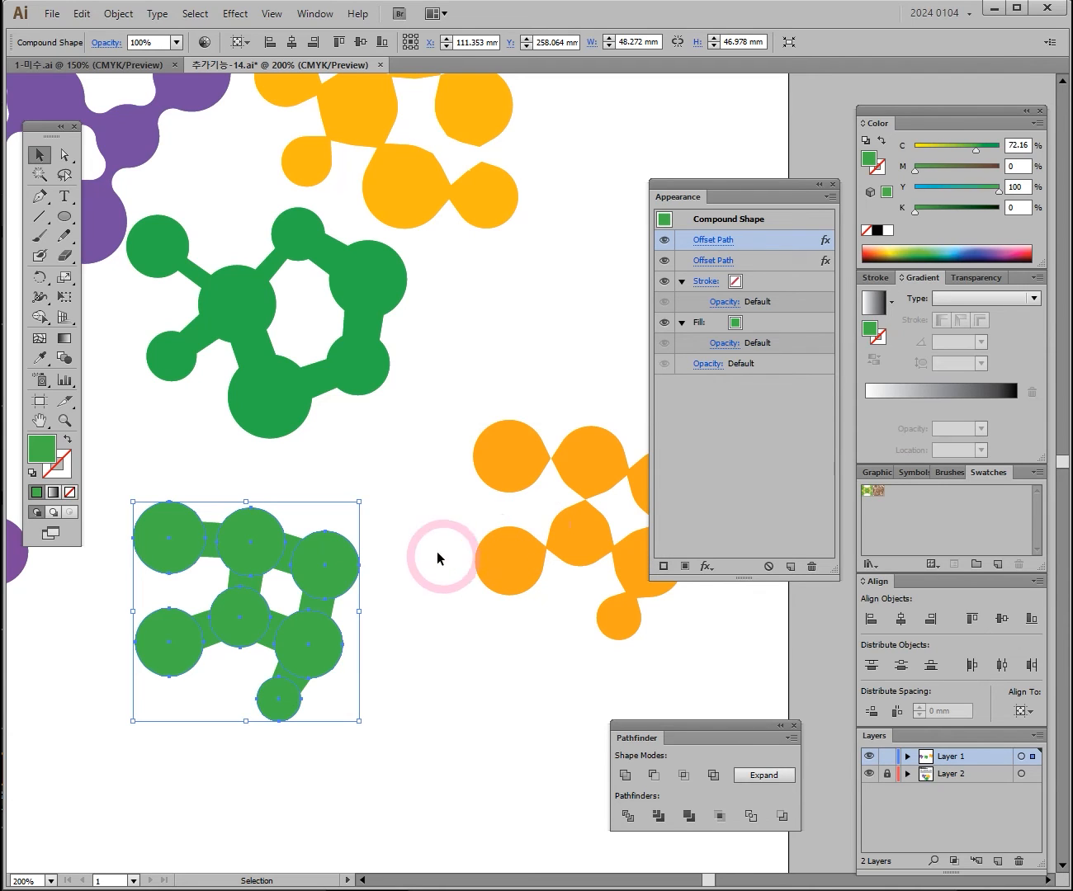
Step: Shift the green molecule slightly up and right, then isolate it and spread its outer circles while keeping straight connecting bars
{"action": "left_click_drag", "start_coordinate": [311, 562], "coordinate": [370, 527]}
{"action": "double_click", "coordinate": [352, 534]}
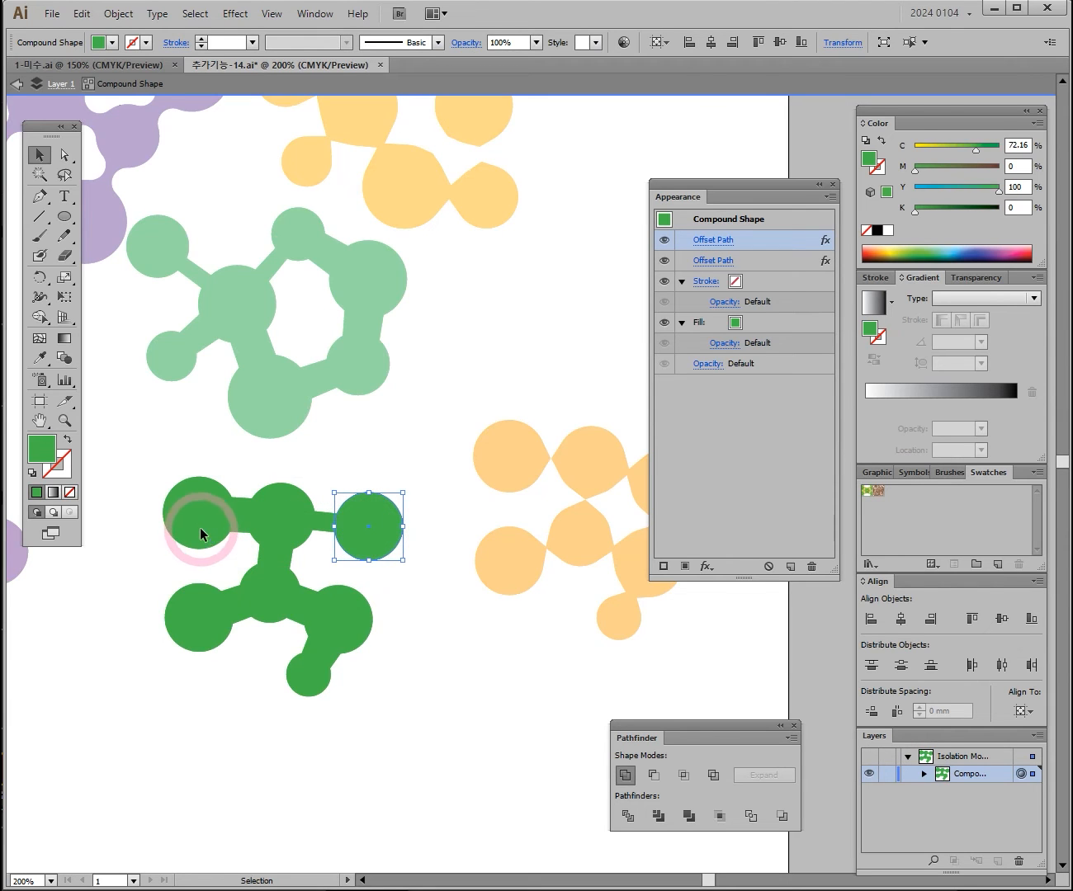
{"action": "left_click_drag", "start_coordinate": [199, 528], "coordinate": [183, 525]}
{"action": "left_click_drag", "start_coordinate": [350, 619], "coordinate": [368, 612]}
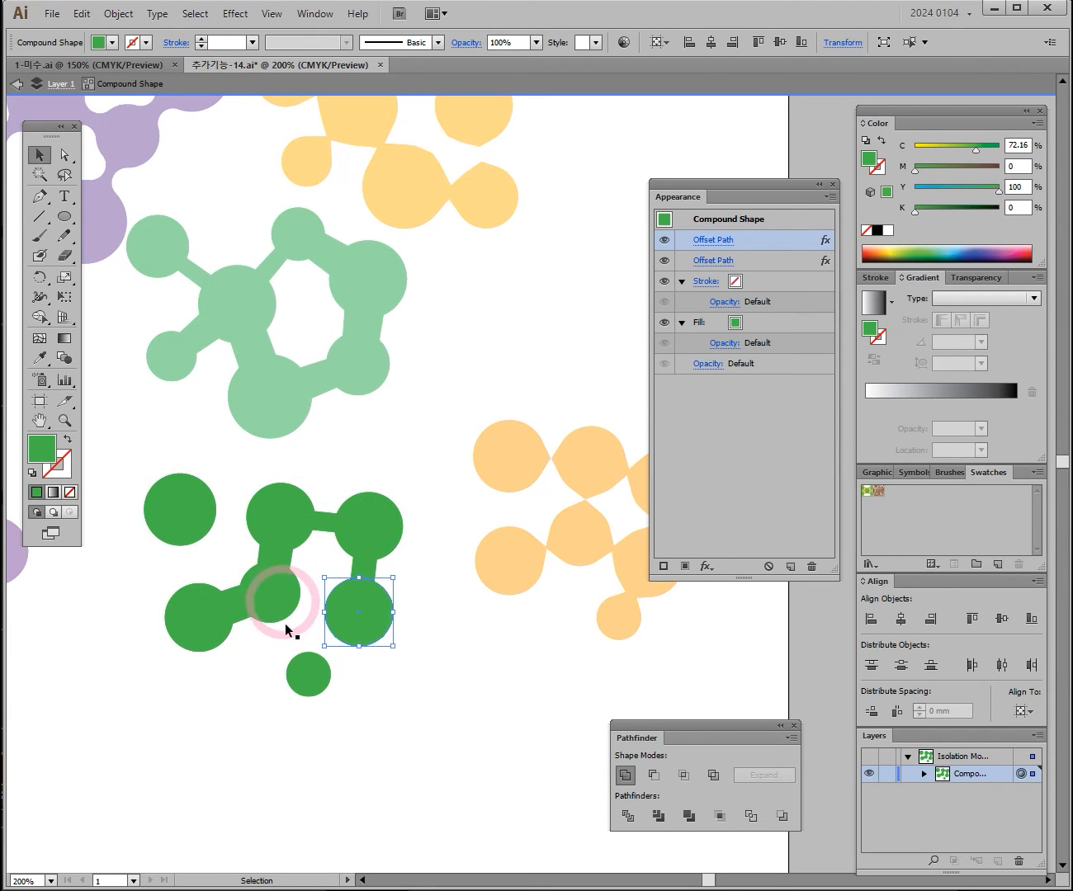
{"action": "left_click_drag", "start_coordinate": [308, 671], "coordinate": [310, 655]}
{"action": "left_click_drag", "start_coordinate": [206, 526], "coordinate": [205, 529]}
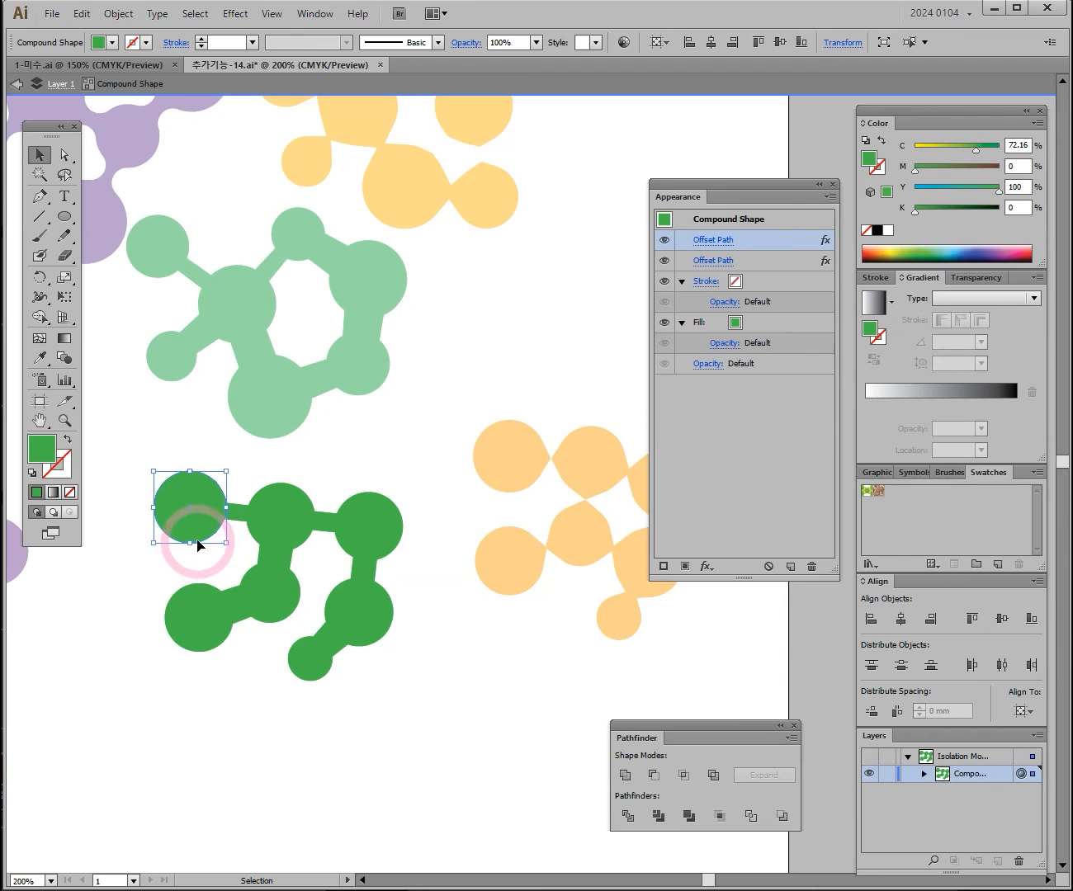
Step: Leave isolation mode and move the lower purple molecule up and to the right
{"action": "double_click", "coordinate": [400, 424]}
{"action": "left_click", "coordinate": [402, 428], "text": "ctrl+alt"}
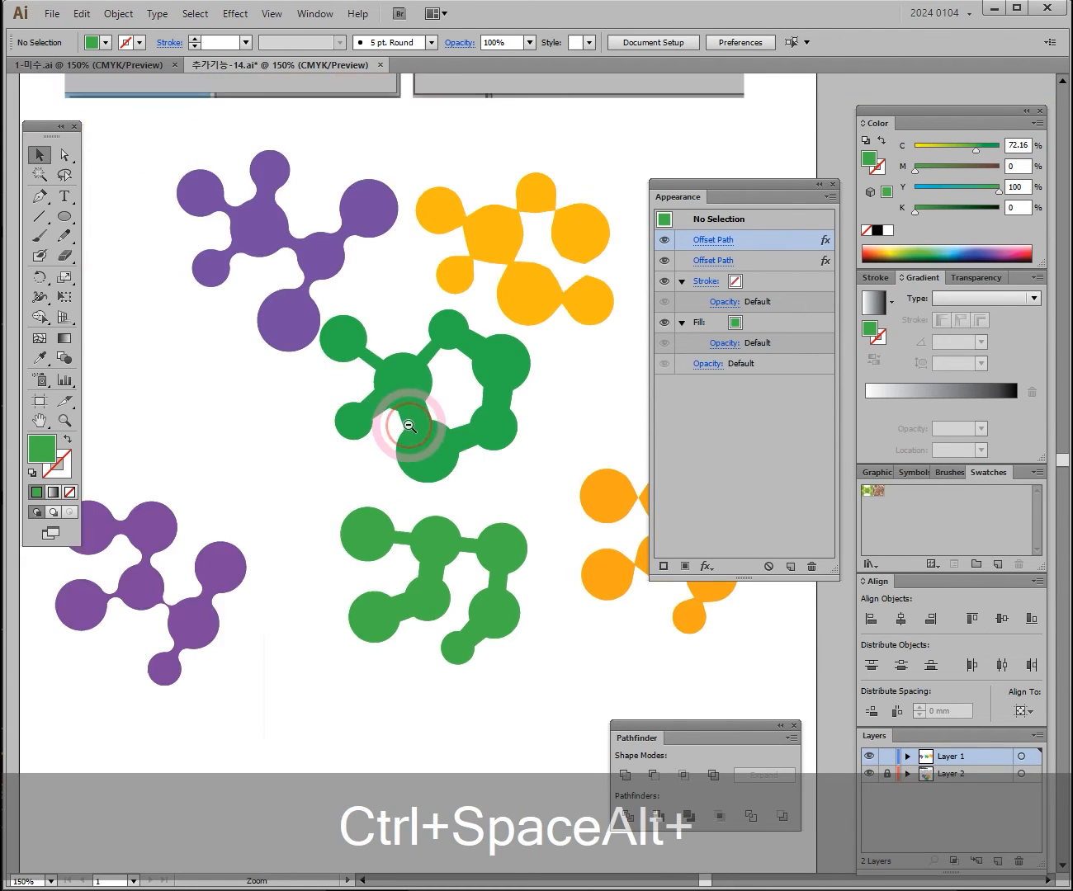
{"action": "left_click", "coordinate": [417, 446], "text": "ctrl+alt"}
{"action": "left_click", "coordinate": [544, 444], "text": "ctrl"}
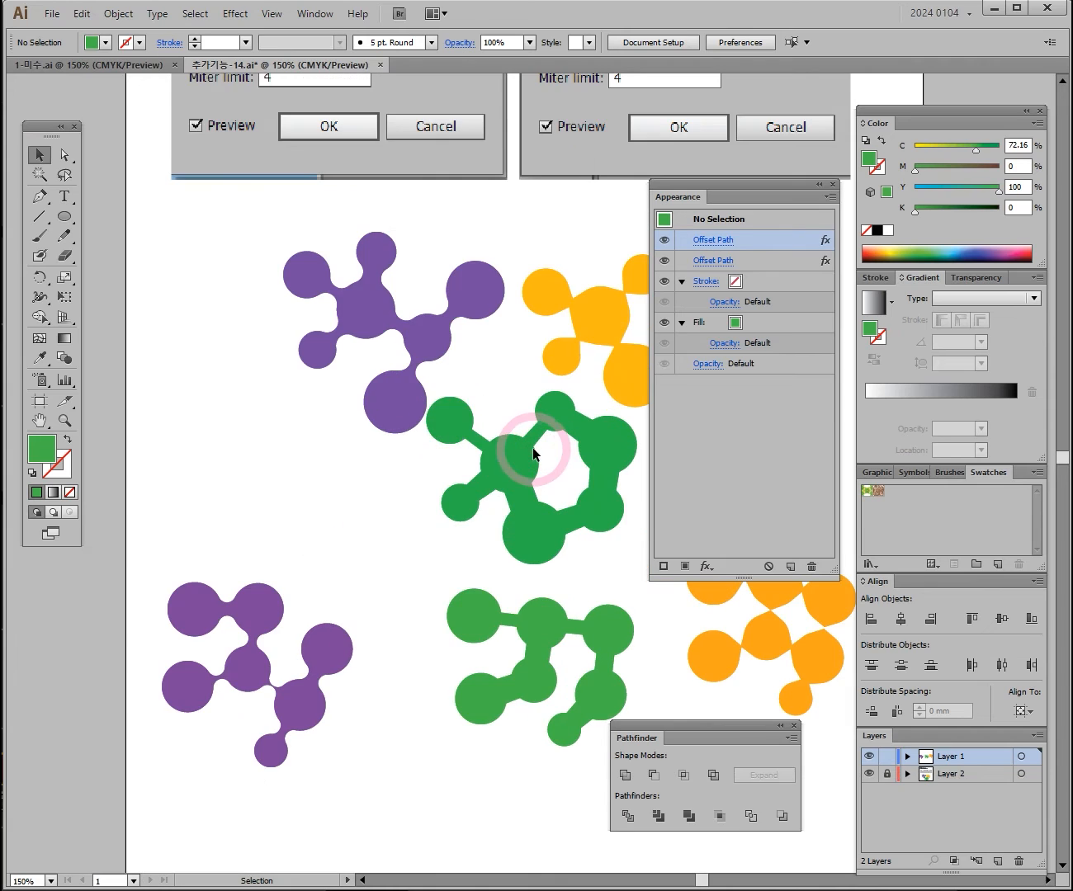
{"action": "left_click_drag", "start_coordinate": [444, 594], "coordinate": [372, 522]}
{"action": "left_click_drag", "start_coordinate": [283, 556], "coordinate": [328, 495]}
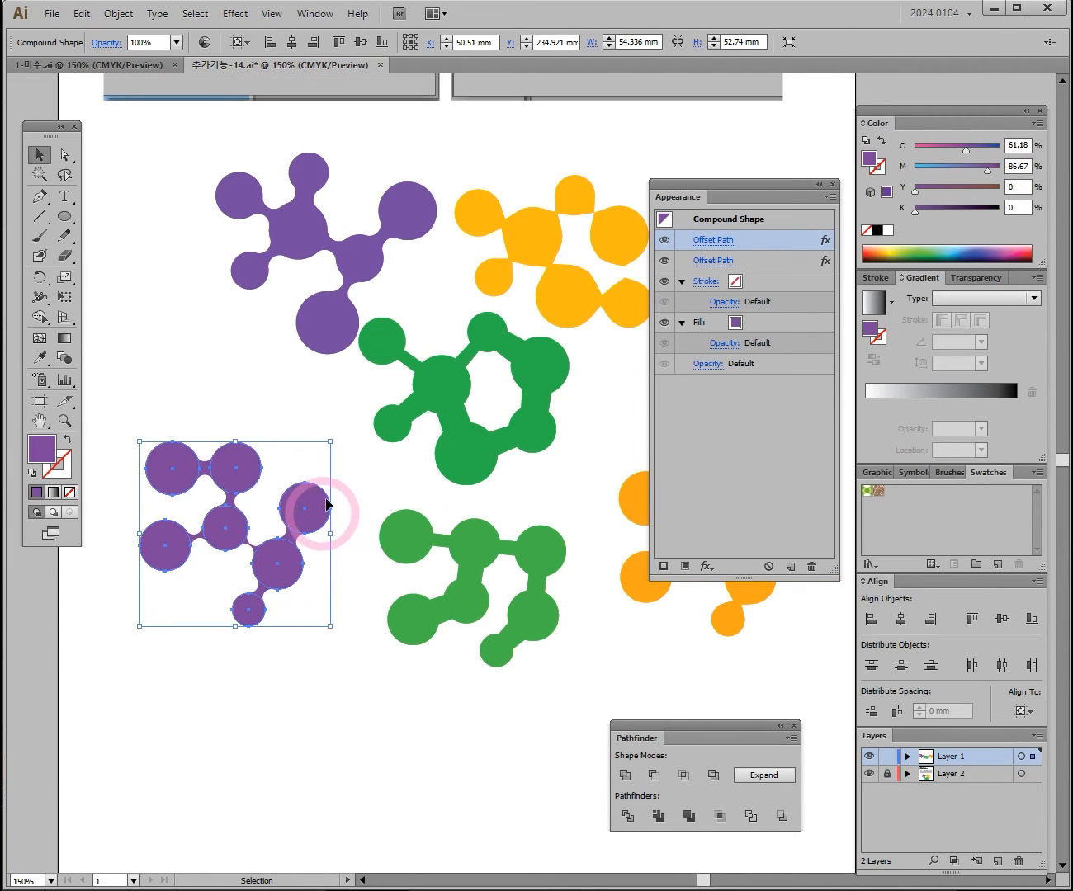
{"action": "left_click", "coordinate": [424, 404]}
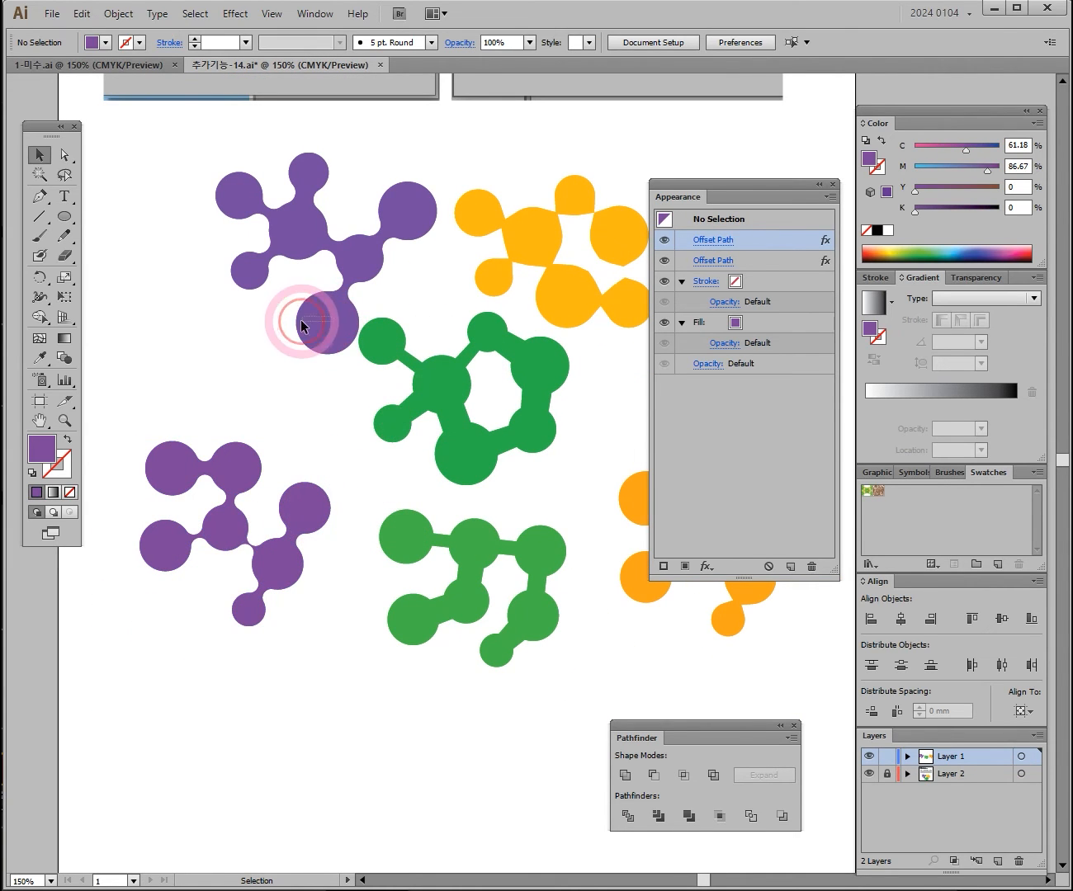
Step: Move the lower purple molecule slightly down and to the left
{"action": "left_click", "coordinate": [345, 504], "text": "ctrl"}
{"action": "left_click", "coordinate": [425, 491], "text": "ctrl"}
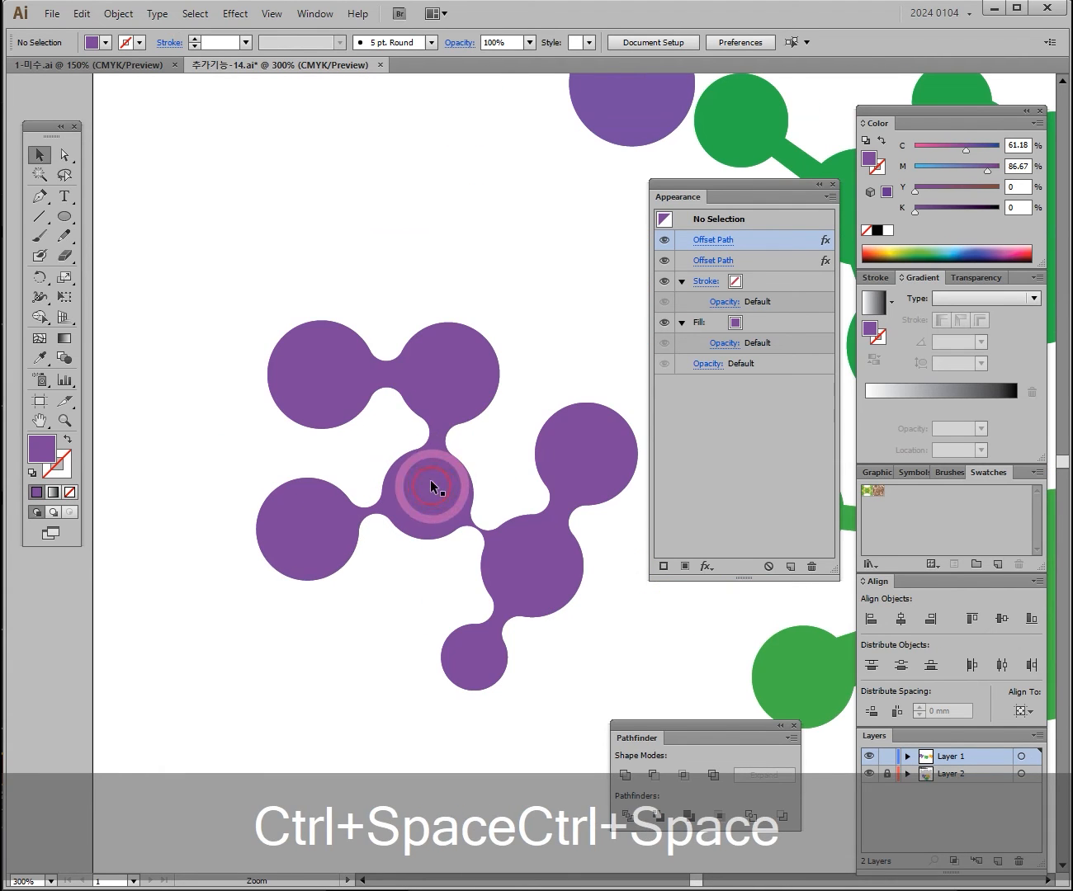
{"action": "left_click_drag", "start_coordinate": [430, 365], "coordinate": [376, 445]}
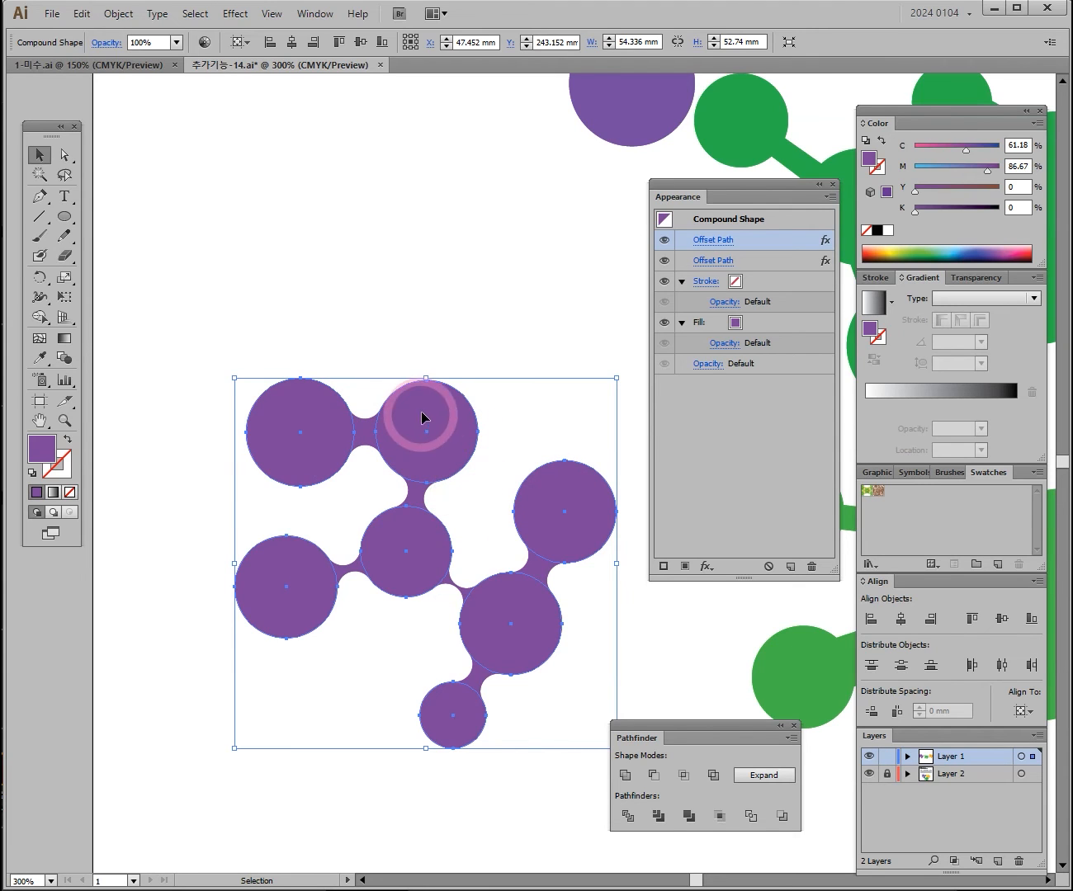
{"action": "left_click", "coordinate": [519, 510], "text": "ctrl+alt"}
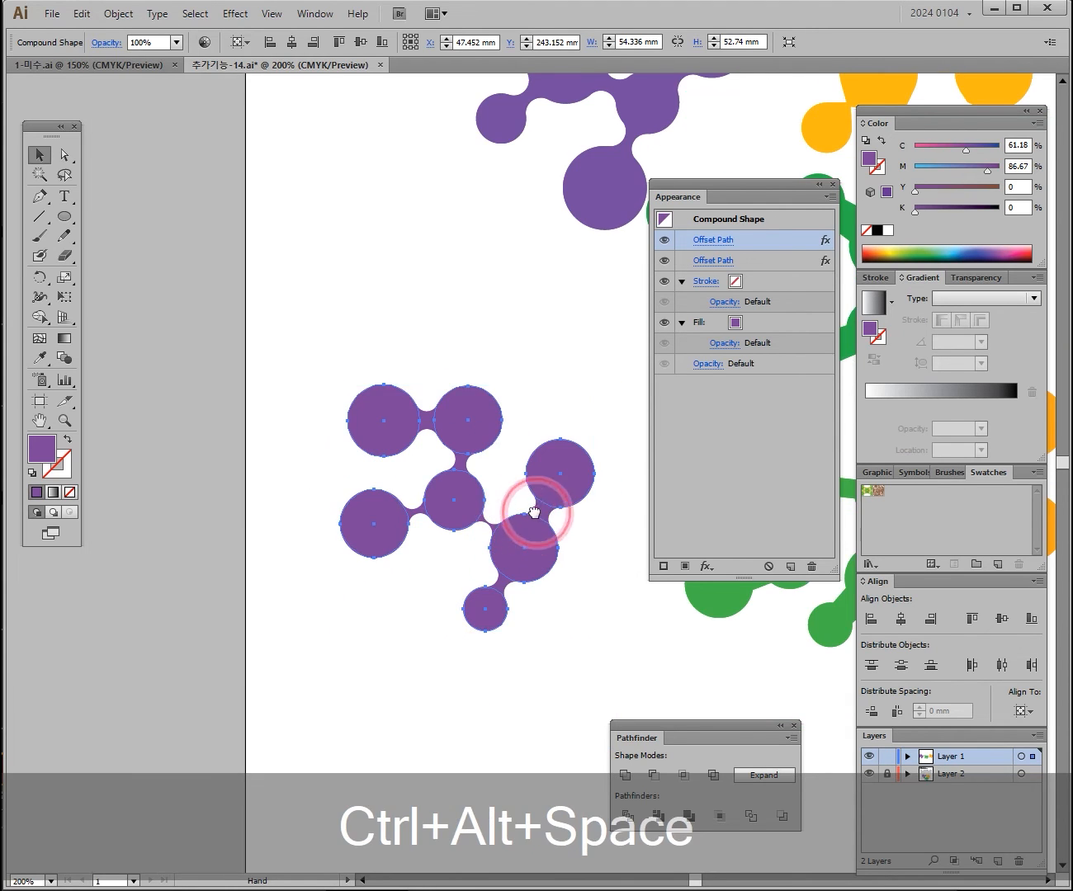
{"action": "left_click_drag", "start_coordinate": [535, 511], "coordinate": [284, 522]}
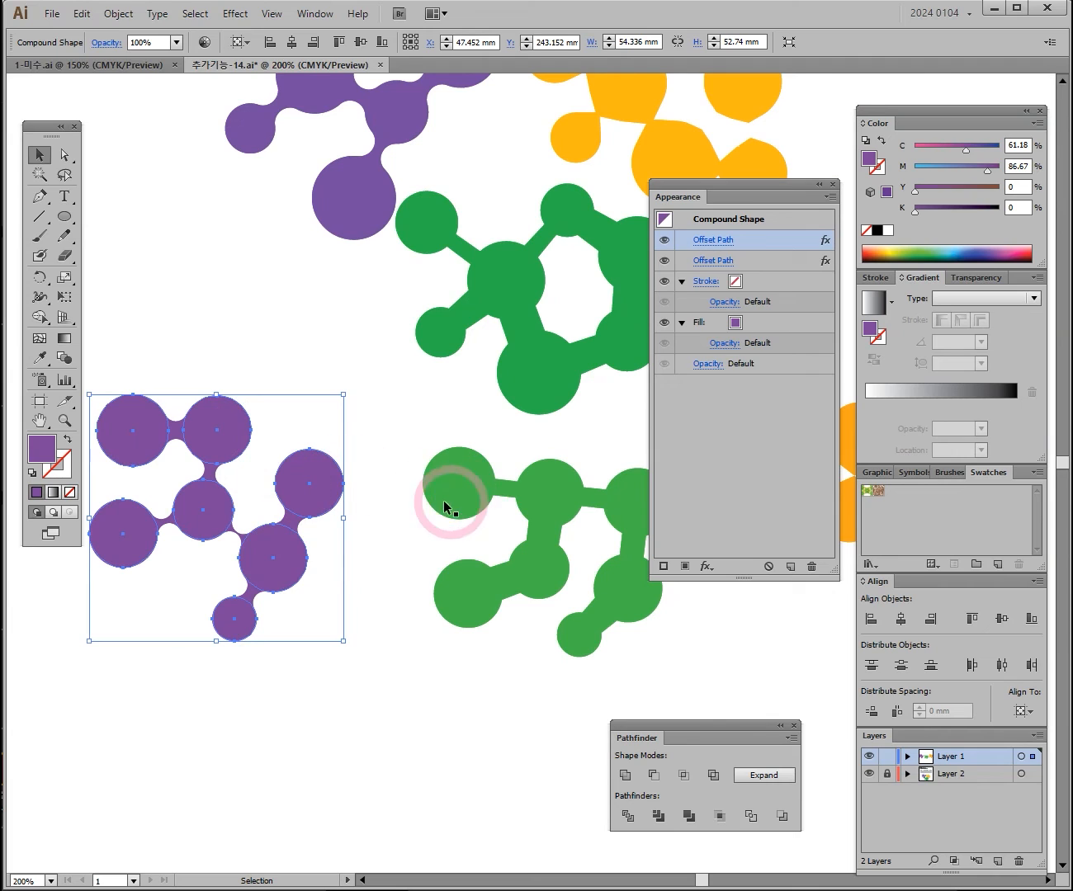
{"action": "left_click_drag", "start_coordinate": [511, 496], "coordinate": [353, 492]}
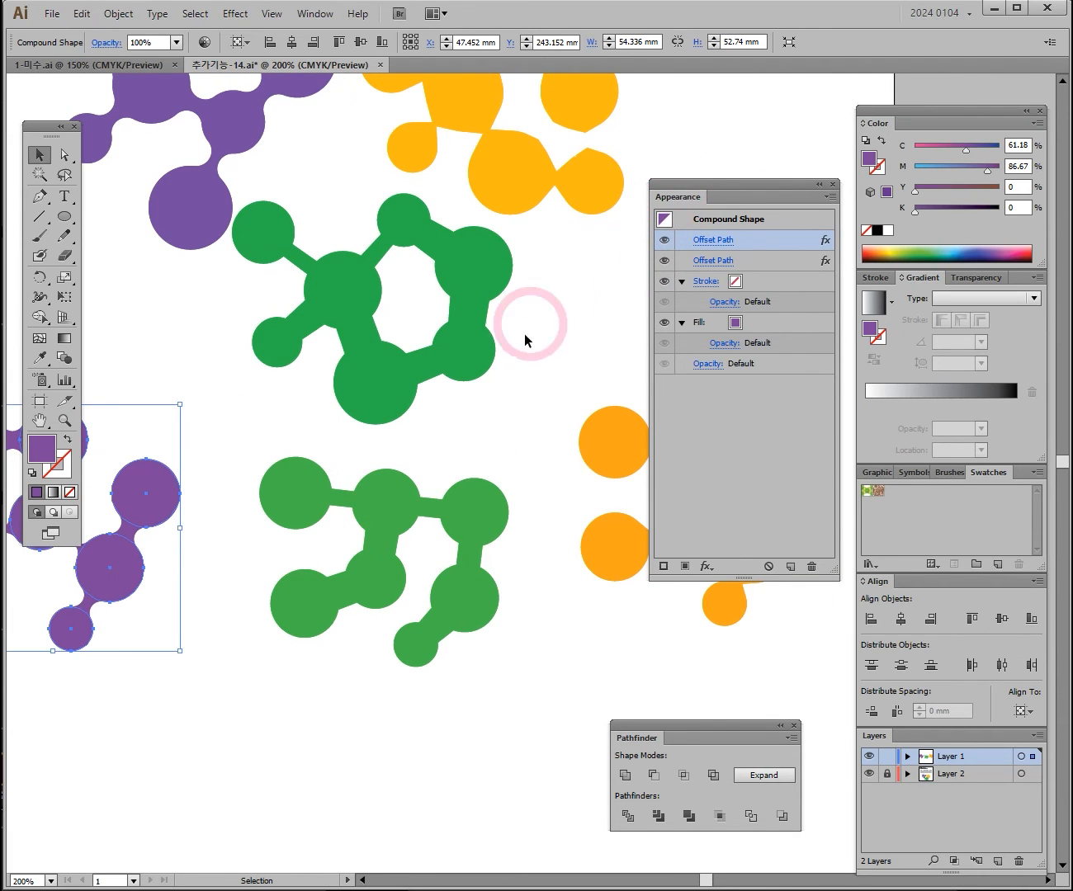
{"action": "left_click_drag", "start_coordinate": [523, 483], "coordinate": [459, 478]}
Step: Shift the lower purple molecule slightly right and expand its appearance into plain paths
{"action": "left_click_drag", "start_coordinate": [306, 481], "coordinate": [470, 438]}
{"action": "left_click_drag", "start_coordinate": [344, 498], "coordinate": [340, 434]}
{"action": "left_click", "coordinate": [349, 467], "text": "ctrl"}
{"action": "mouse_move", "coordinate": [432, 469]}
{"action": "left_mouse_down"}
{"action": "mouse_move", "coordinate": [467, 491]}
{"action": "mouse_move", "coordinate": [452, 478]}
{"action": "left_mouse_up"}
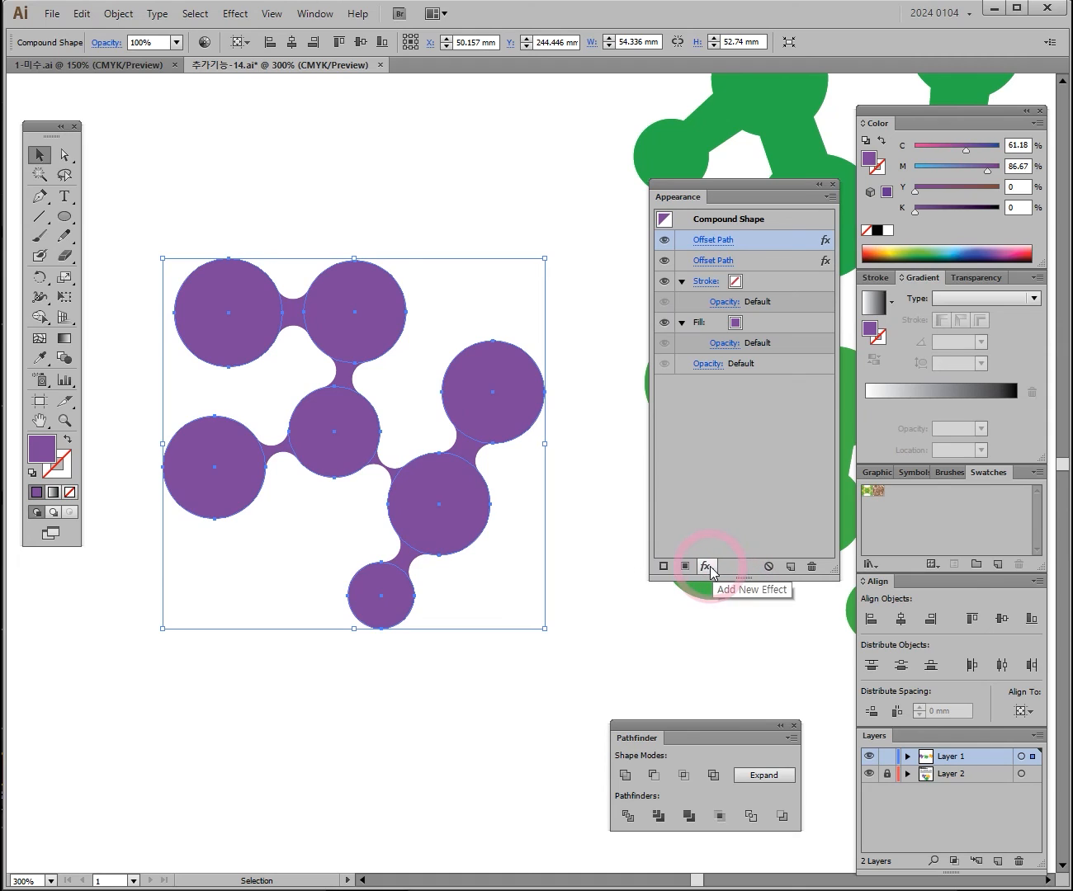
{"action": "left_click", "coordinate": [118, 14]}
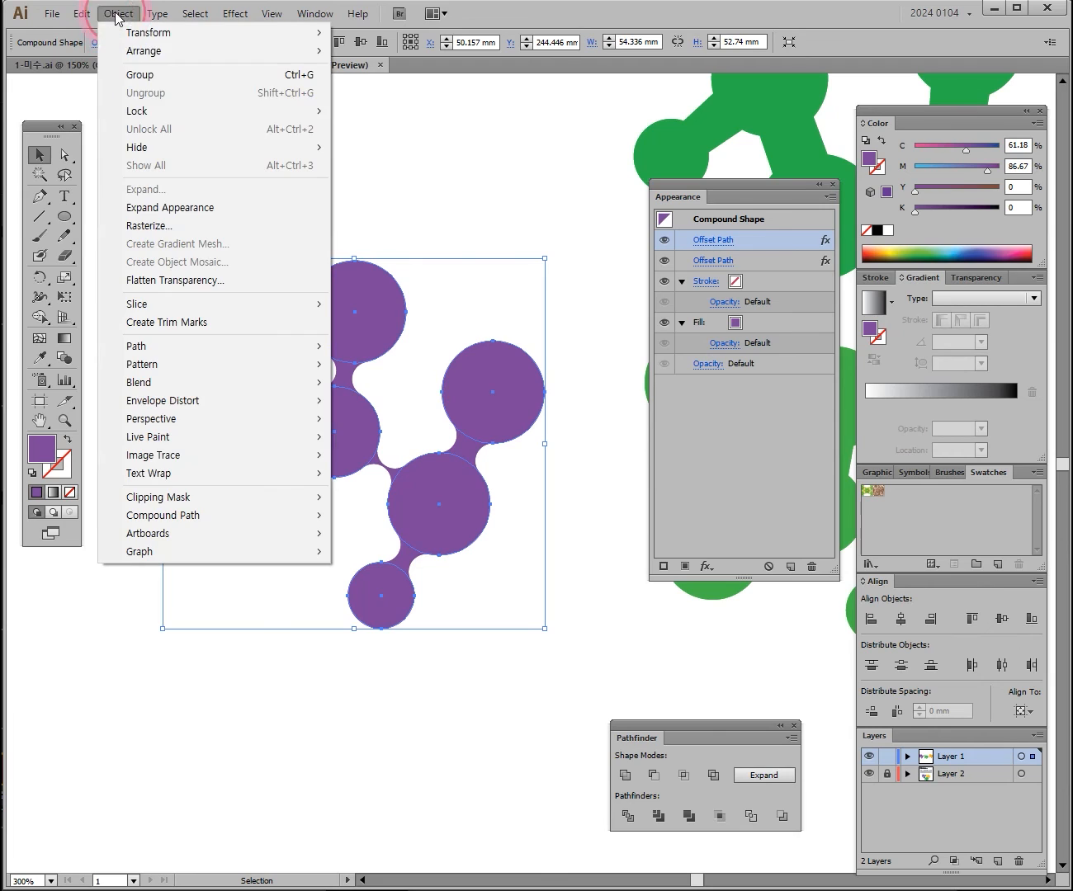
{"action": "left_click", "coordinate": [195, 217]}
Step: Examine the anchor points along the expanded purple molecule's circles and curved connections, then deselect it
{"action": "key", "text": "ctrl+space"}
{"action": "left_click", "coordinate": [402, 430]}
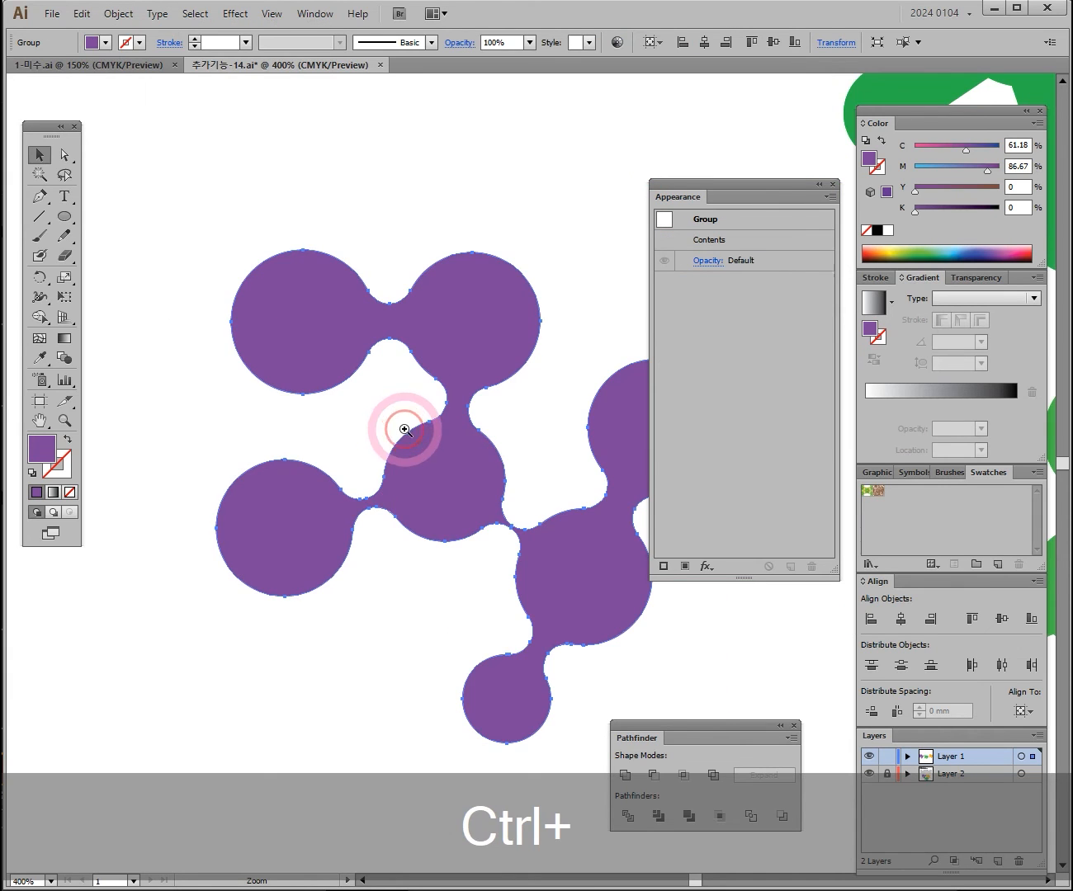
{"action": "left_click", "coordinate": [467, 388]}
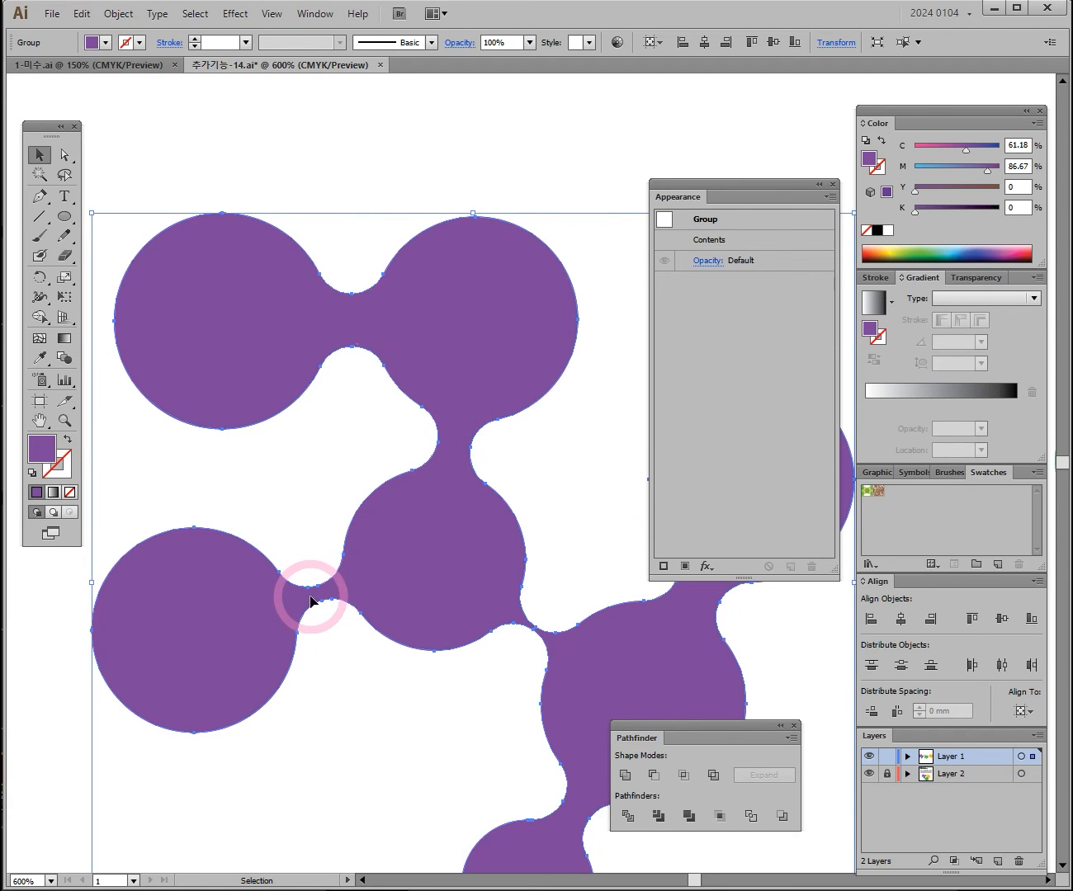
{"action": "key", "text": "space"}
{"action": "left_click_drag", "start_coordinate": [609, 636], "coordinate": [253, 553]}
{"action": "key", "text": "ctrl+space"}
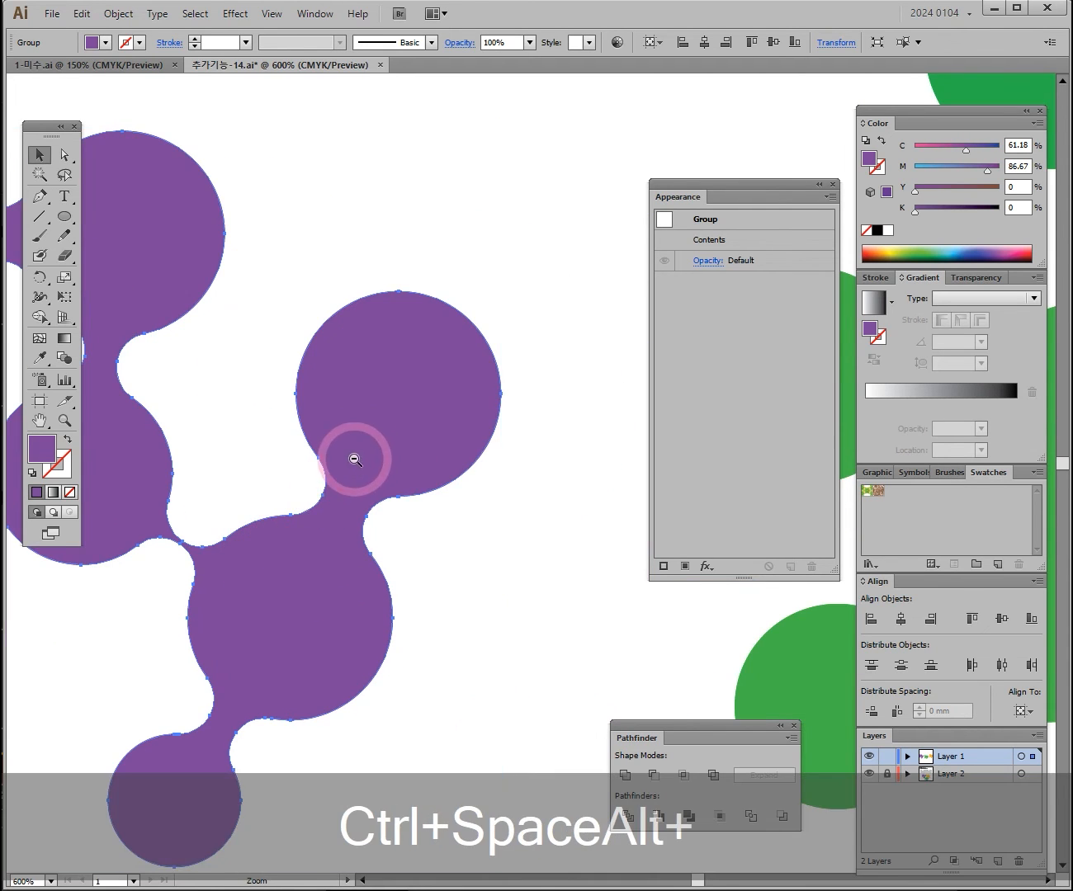
{"action": "left_click", "coordinate": [358, 461], "text": "alt"}
{"action": "key", "text": "ctrl+alt+space"}
{"action": "left_click", "coordinate": [509, 509], "text": "ctrl+alt"}
{"action": "key", "text": "space"}
{"action": "left_click_drag", "start_coordinate": [515, 499], "coordinate": [346, 394]}
{"action": "left_click", "coordinate": [332, 310]}
Step: Compare the expanded purple molecule with the neighbouring green molecules
{"action": "key", "text": "space"}
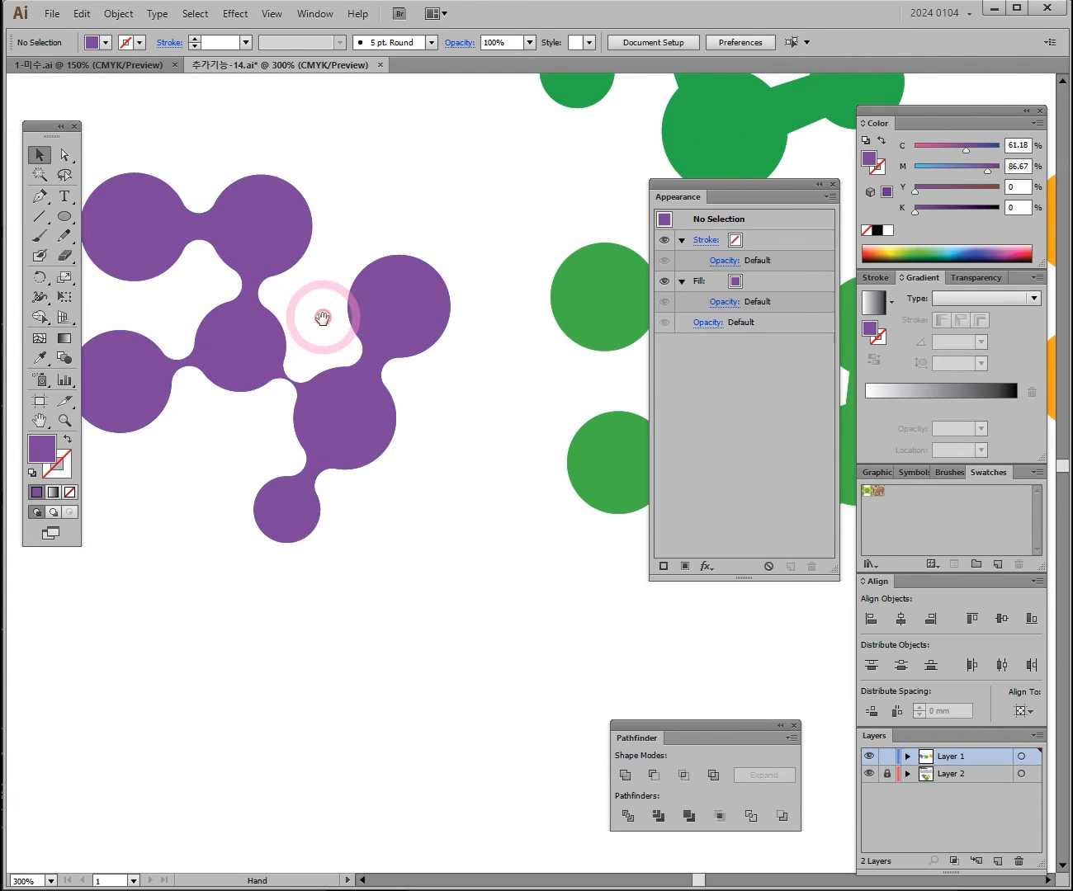
{"action": "key", "text": "ctrl+alt+space"}
{"action": "left_click", "coordinate": [474, 479], "text": "ctrl+alt"}
{"action": "key", "text": "space"}
{"action": "left_click_drag", "start_coordinate": [456, 446], "coordinate": [280, 247]}
{"action": "left_click", "coordinate": [322, 279]}
{"action": "key", "text": "space"}
{"action": "left_click_drag", "start_coordinate": [441, 208], "coordinate": [404, 468]}
{"action": "left_click", "coordinate": [355, 348]}
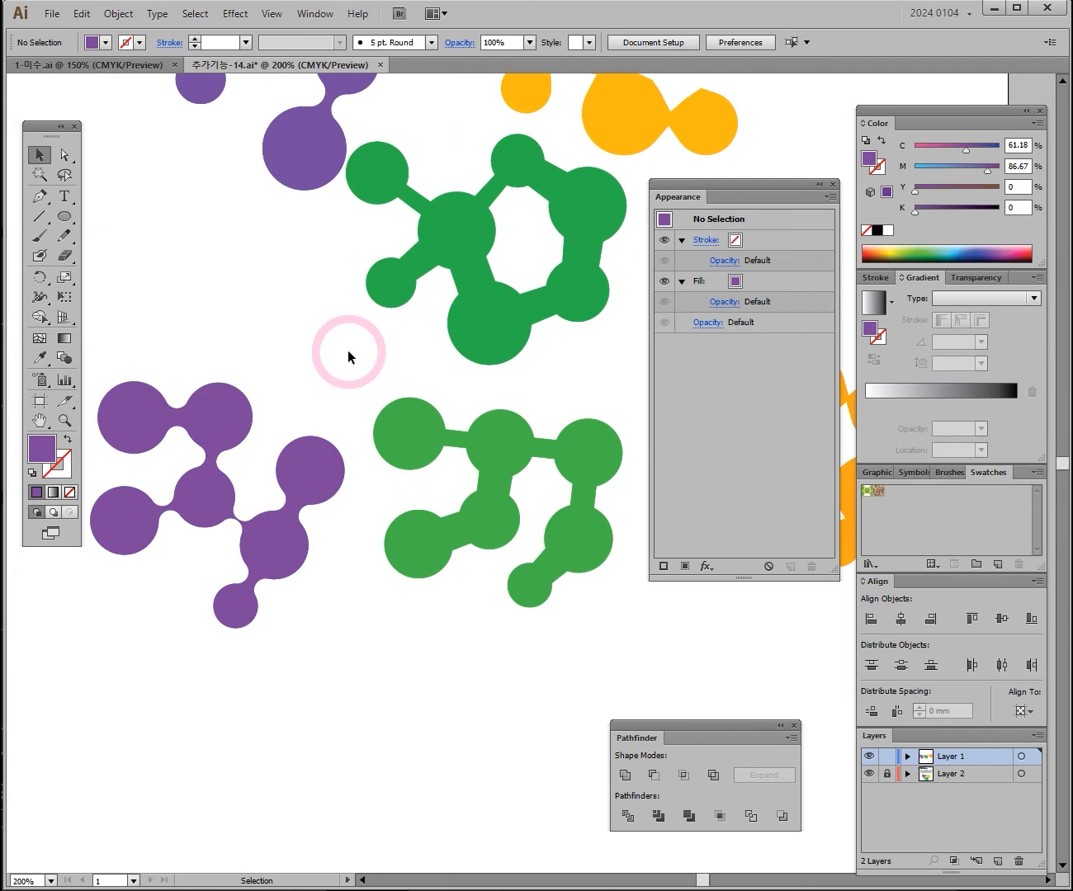
Step: Show the artwork in outline mode and examine the continuous contour of the expanded lower purple molecule
{"action": "key", "text": "ctrl"}
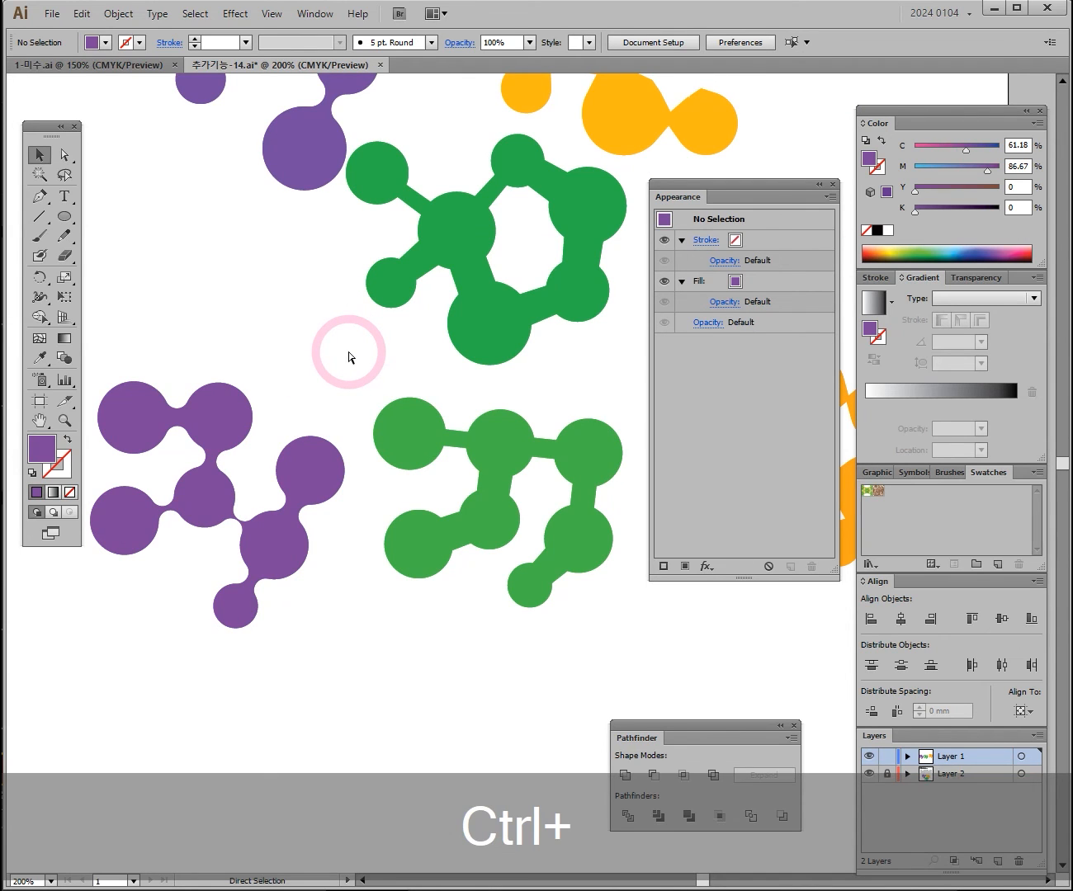
{"action": "key", "text": "ctrl+y"}
{"action": "key", "text": "ctrl+space"}
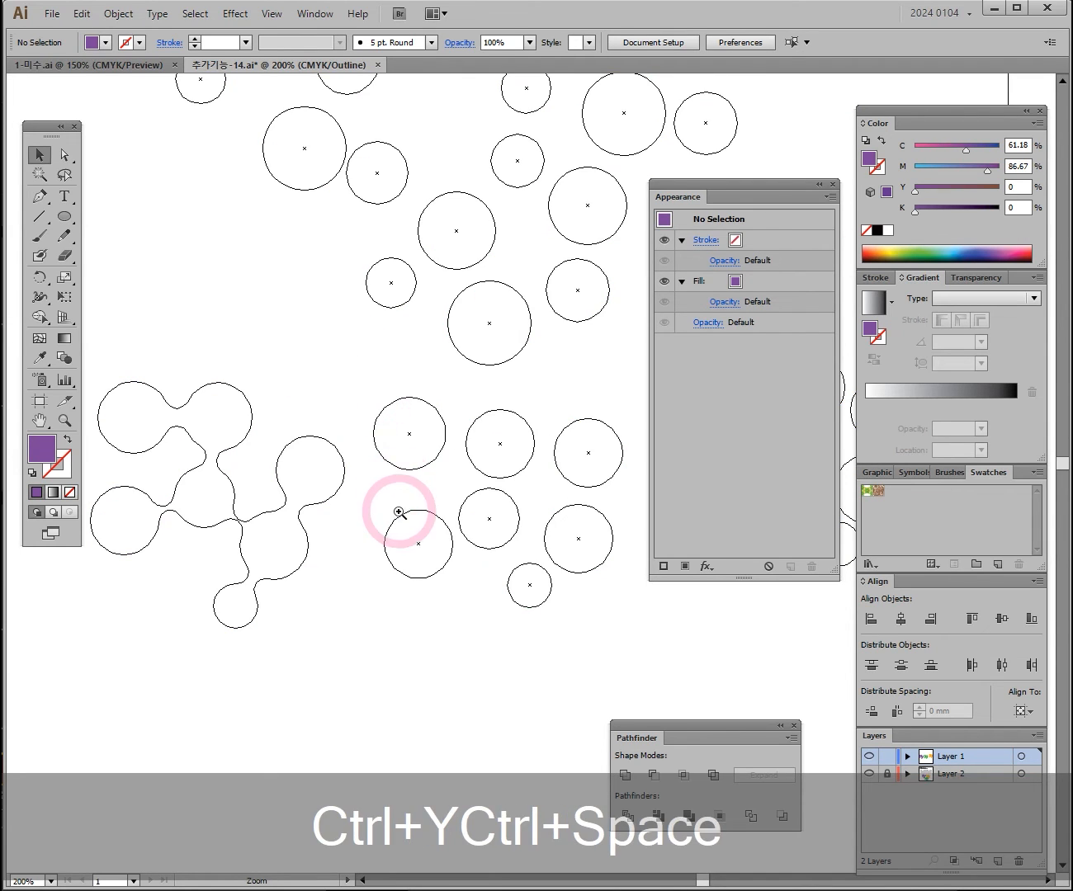
{"action": "left_click", "coordinate": [400, 576], "text": "ctrl"}
{"action": "left_click", "coordinate": [444, 425], "text": "ctrl"}
{"action": "key", "text": "space"}
{"action": "left_click_drag", "start_coordinate": [437, 368], "coordinate": [469, 421]}
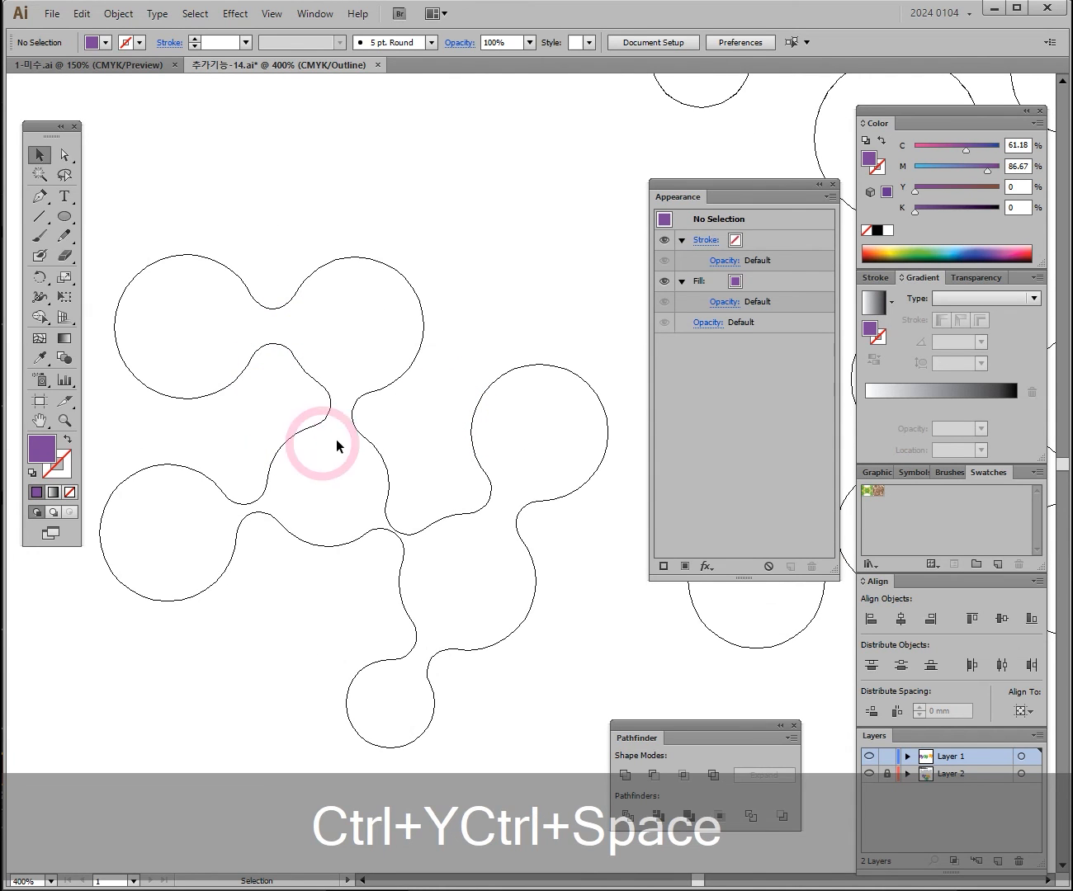
{"action": "key", "text": "space"}
{"action": "left_click_drag", "start_coordinate": [483, 450], "coordinate": [264, 462]}
Step: Compare the separate circles of the unexpanded molecules with the expanded purple contour in outline mode, and return to preview mode
{"action": "left_click_drag", "start_coordinate": [433, 468], "coordinate": [43, 445]}
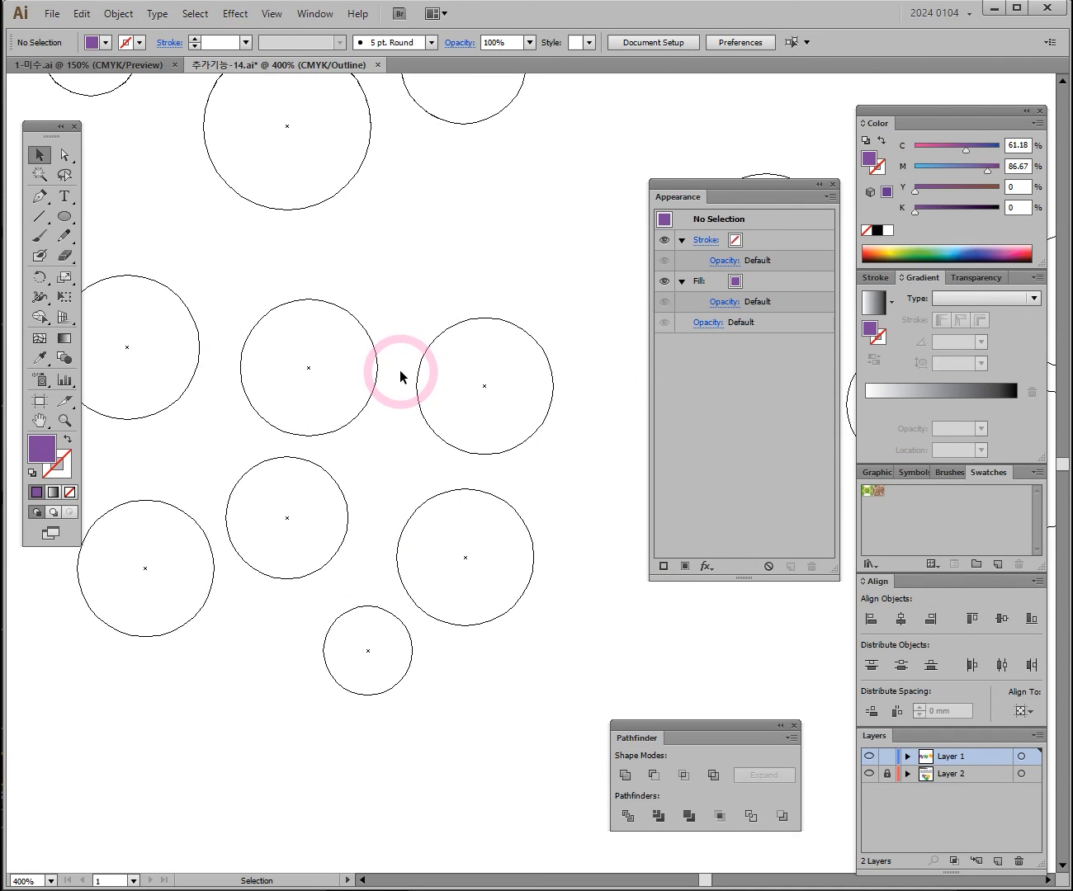
{"action": "left_click_drag", "start_coordinate": [436, 407], "coordinate": [502, 350]}
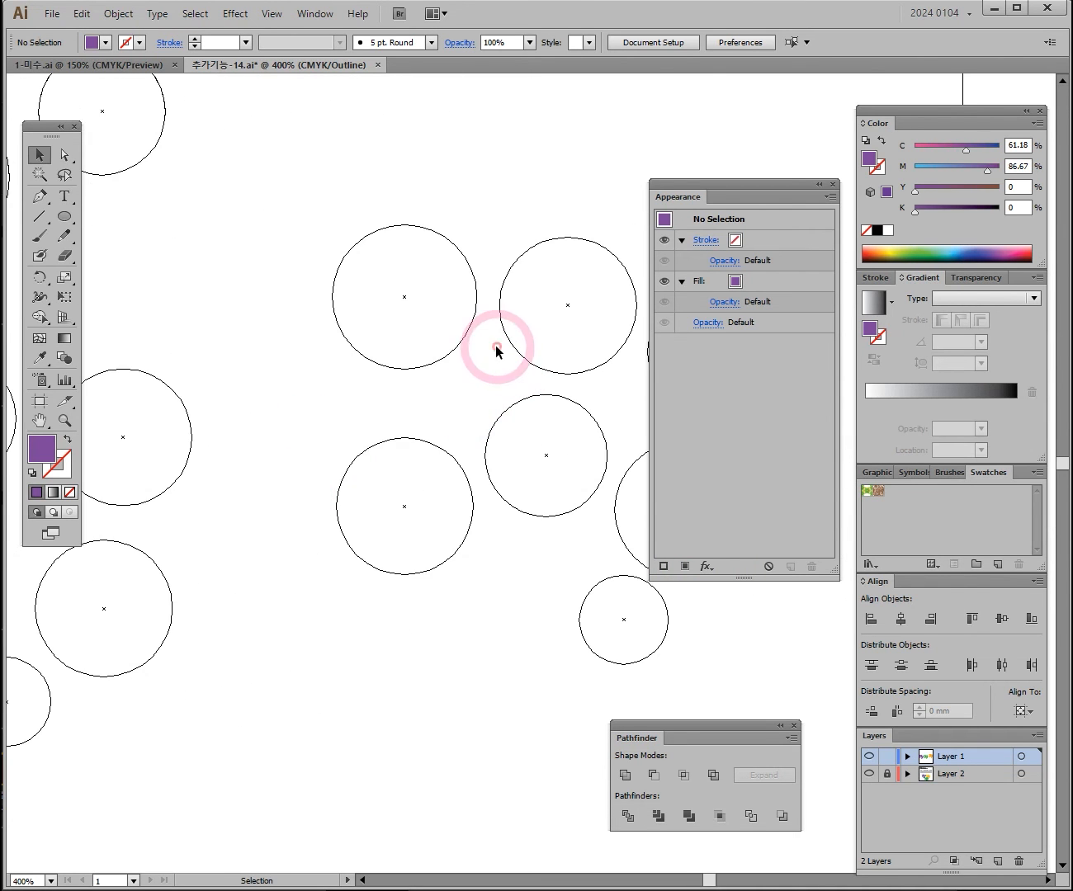
{"action": "left_click_drag", "start_coordinate": [531, 496], "coordinate": [259, 544]}
{"action": "left_click_drag", "start_coordinate": [370, 426], "coordinate": [523, 579]}
{"action": "left_click_drag", "start_coordinate": [311, 506], "coordinate": [494, 440]}
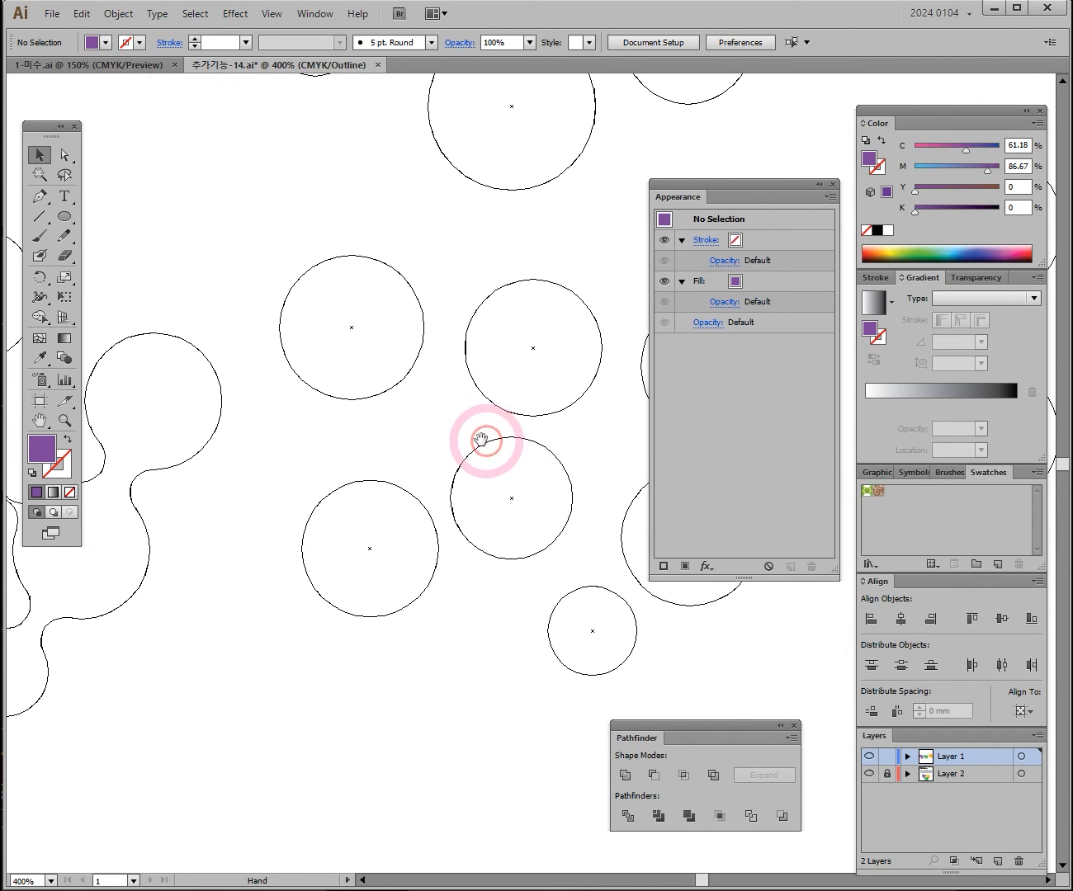
{"action": "left_click_drag", "start_coordinate": [339, 456], "coordinate": [567, 415]}
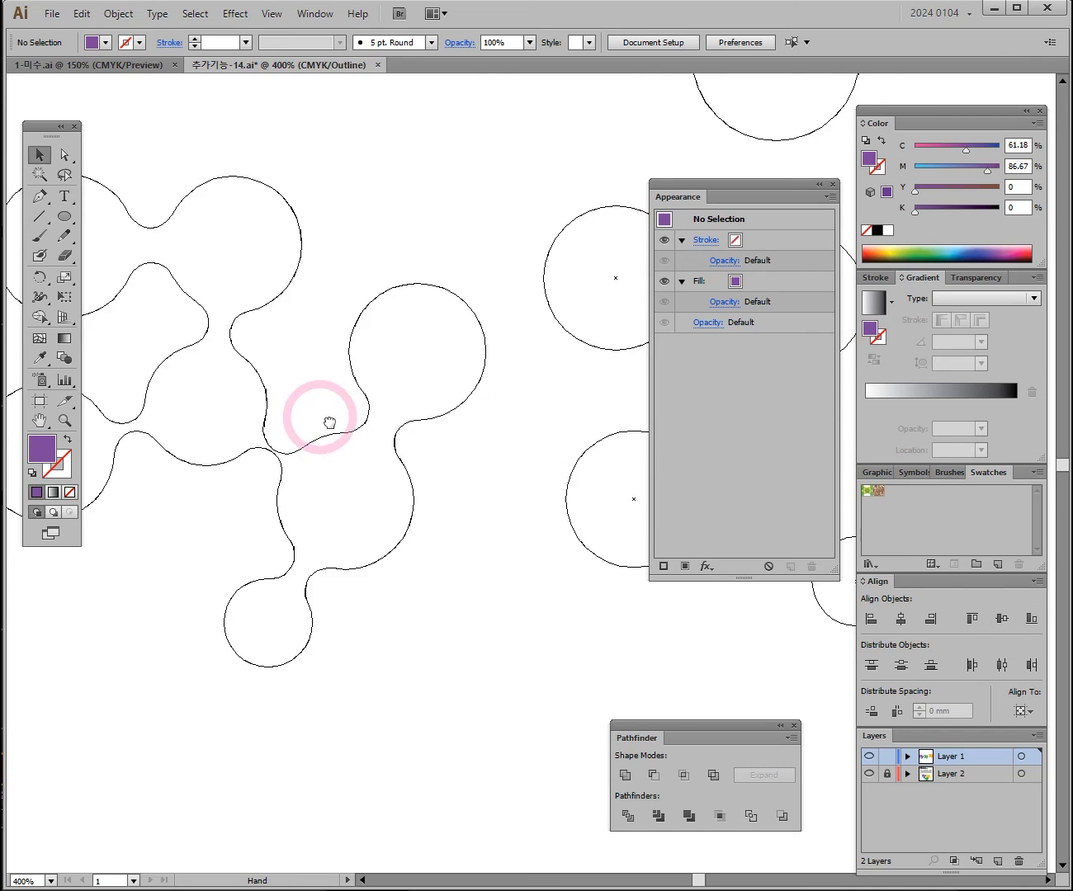
{"action": "left_click_drag", "start_coordinate": [319, 416], "coordinate": [444, 436]}
{"action": "left_click_drag", "start_coordinate": [338, 342], "coordinate": [409, 502]}
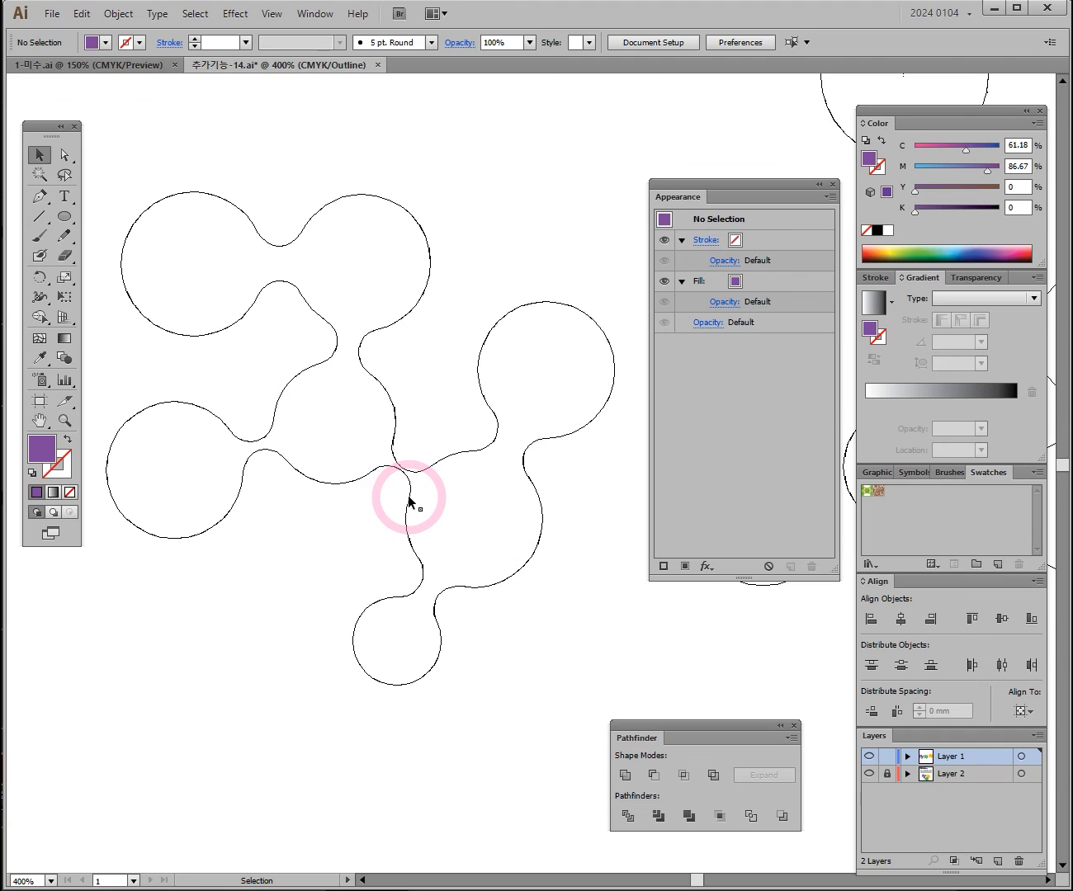
{"action": "left_click_drag", "start_coordinate": [410, 502], "coordinate": [441, 416]}
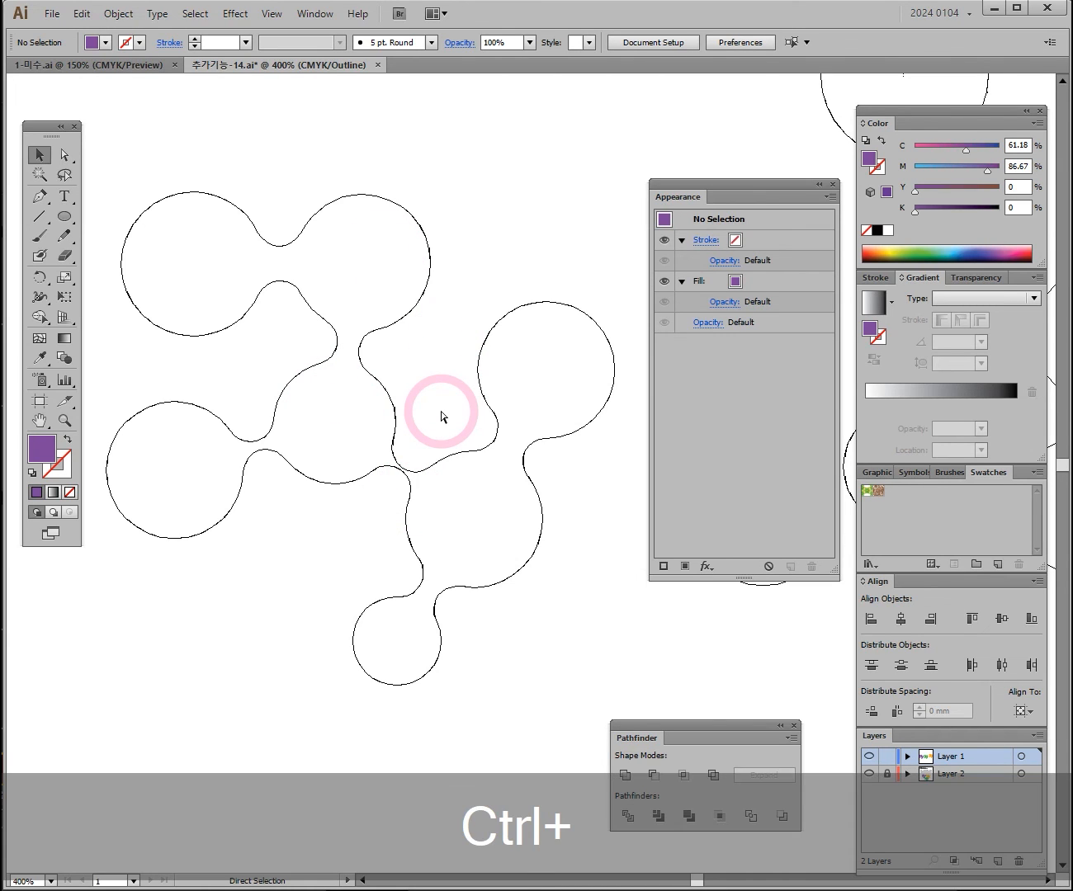
{"action": "key", "text": "ctrl+y"}
Step: Expand the appearance of the lower green compound-shape molecule into plain paths
{"action": "left_click", "coordinate": [504, 434], "text": "ctrl+alt"}
{"action": "left_click_drag", "start_coordinate": [601, 440], "coordinate": [370, 465]}
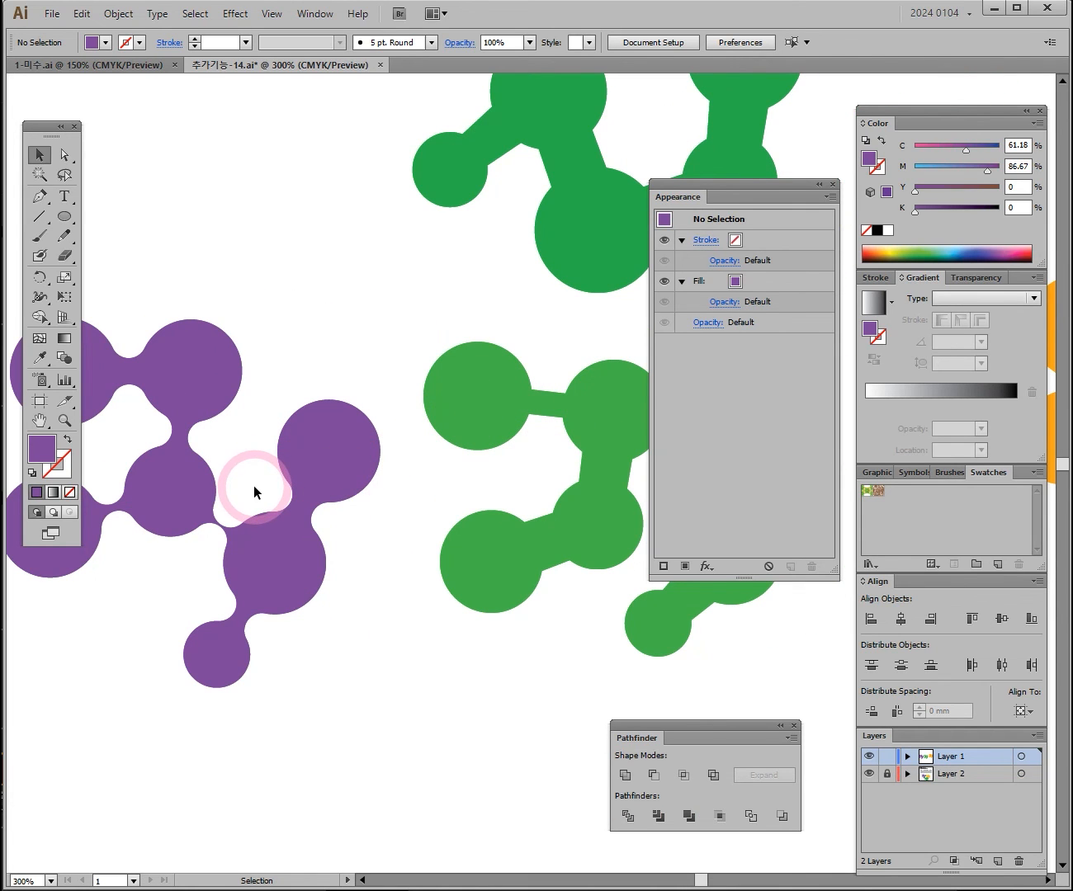
{"action": "key", "text": "space"}
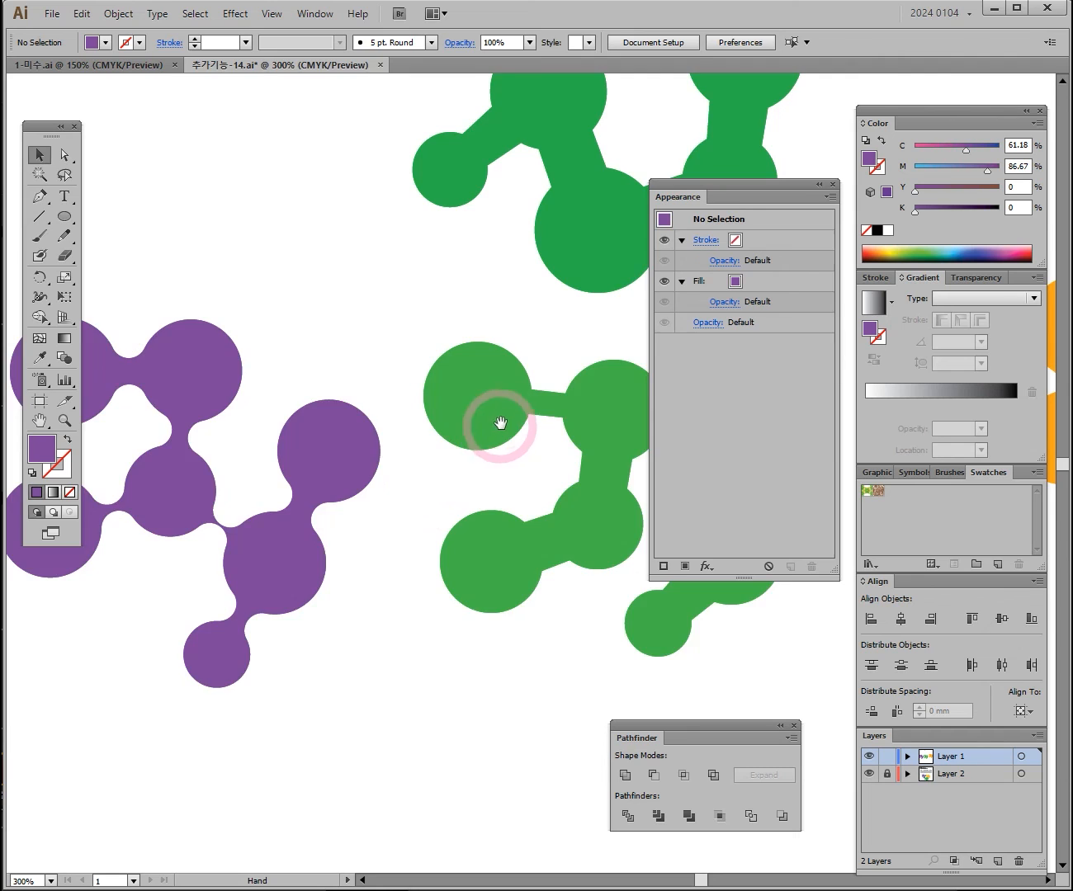
{"action": "left_click_drag", "start_coordinate": [500, 423], "coordinate": [213, 445]}
{"action": "left_click", "coordinate": [333, 456]}
{"action": "mouse_move", "coordinate": [327, 434]}
{"action": "left_mouse_down"}
{"action": "mouse_move", "coordinate": [332, 584]}
{"action": "mouse_move", "coordinate": [339, 433]}
{"action": "left_mouse_up"}
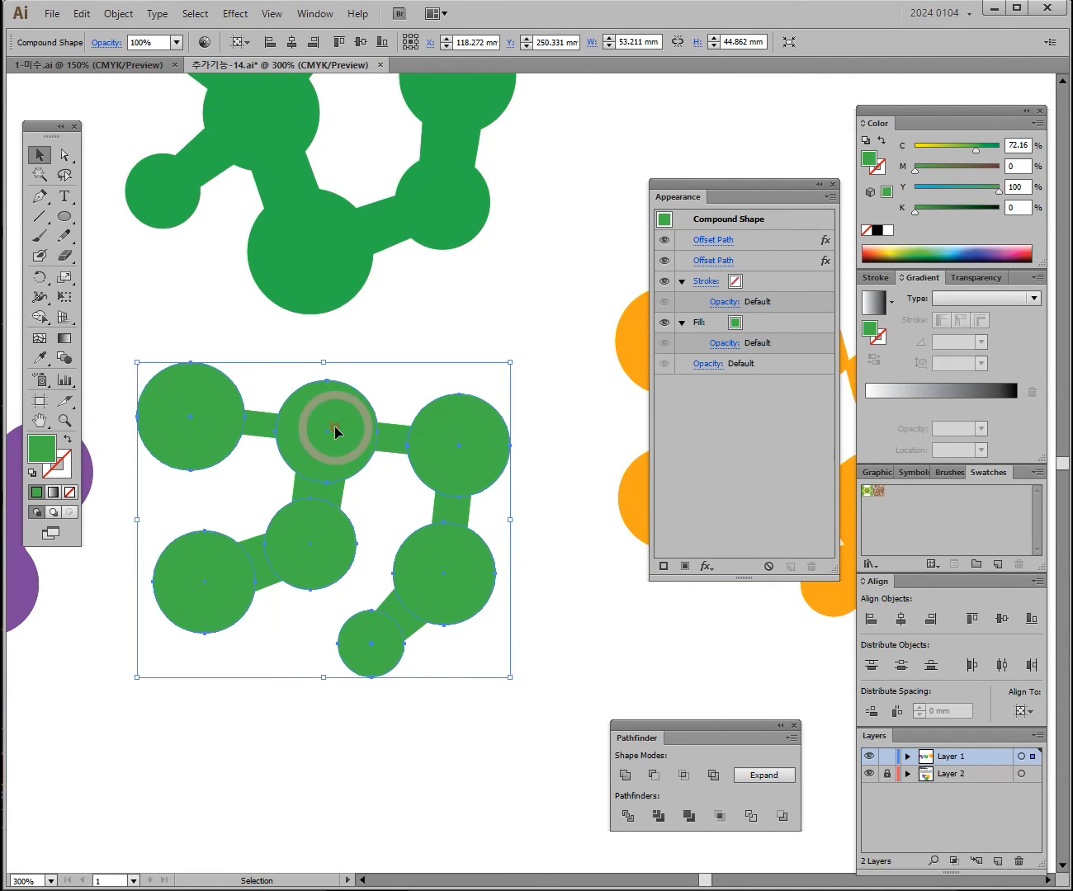
{"action": "left_click", "coordinate": [119, 14]}
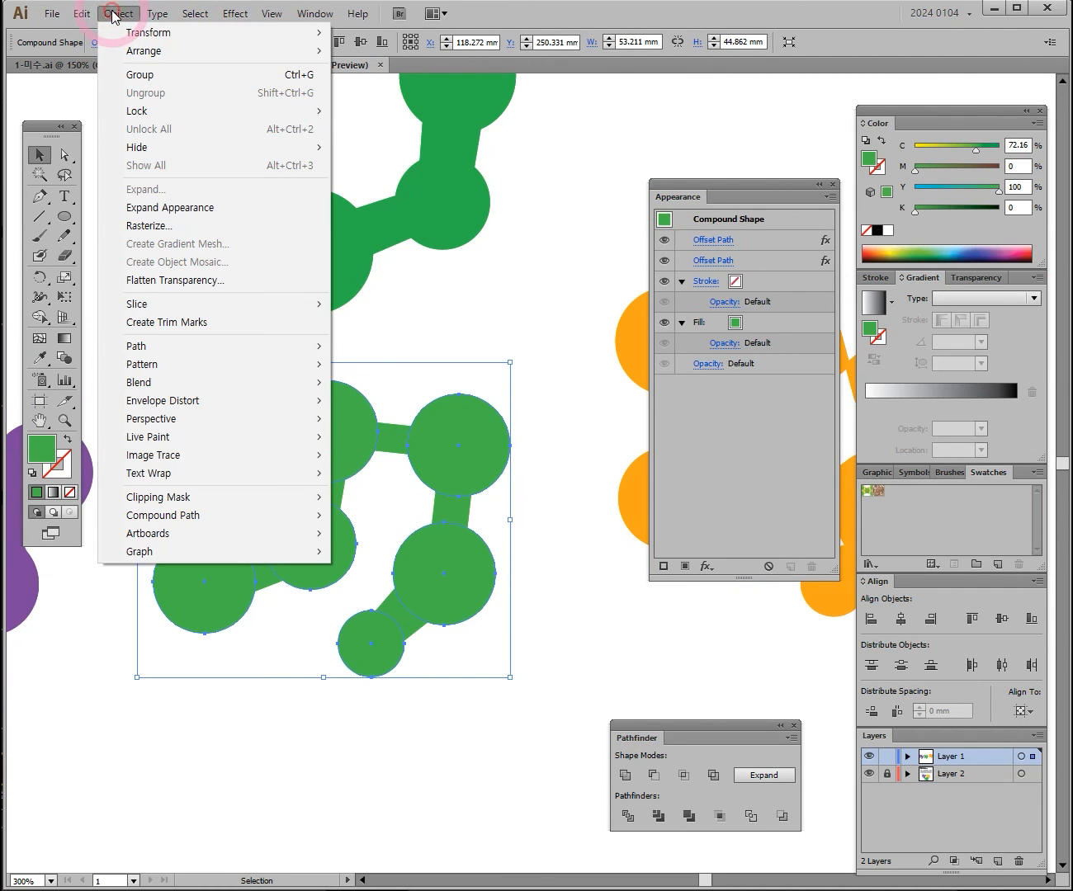
{"action": "left_click", "coordinate": [197, 209]}
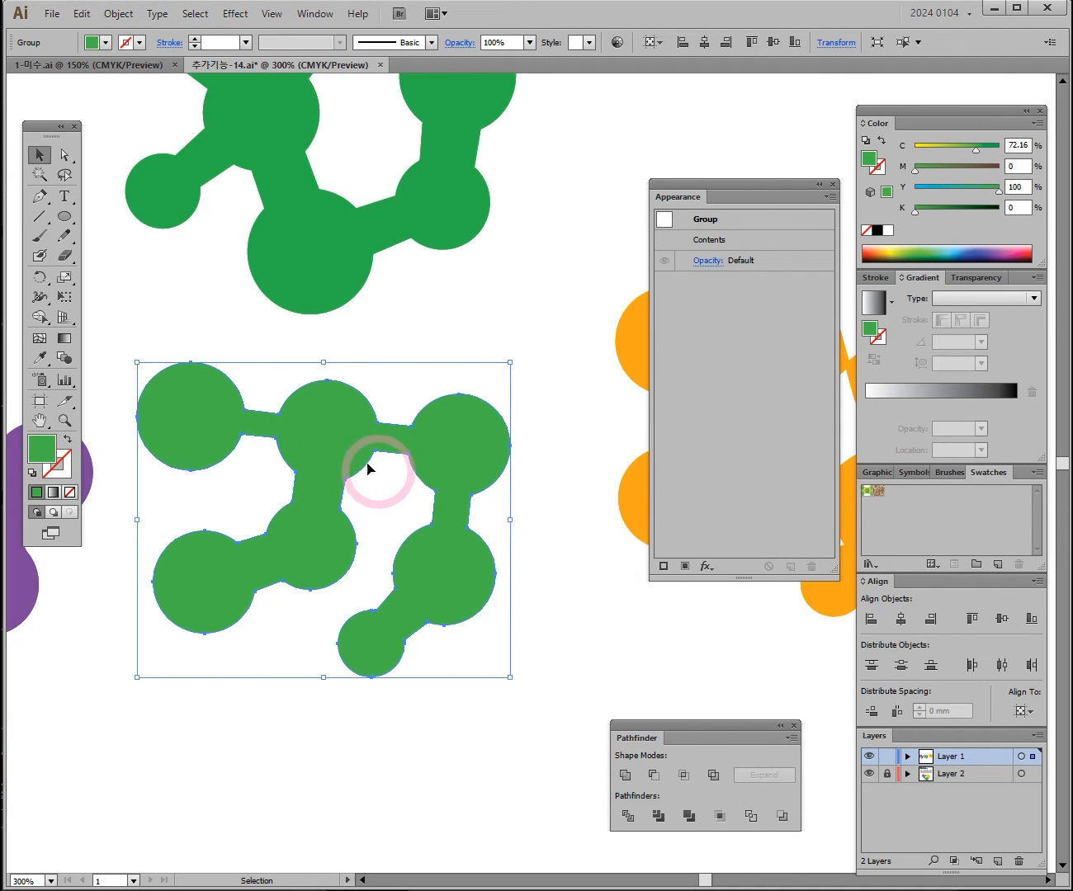
Step: Examine the expanded green molecule's contour in outline mode, return to preview mode and deselect it
{"action": "key", "text": "ctrl+y"}
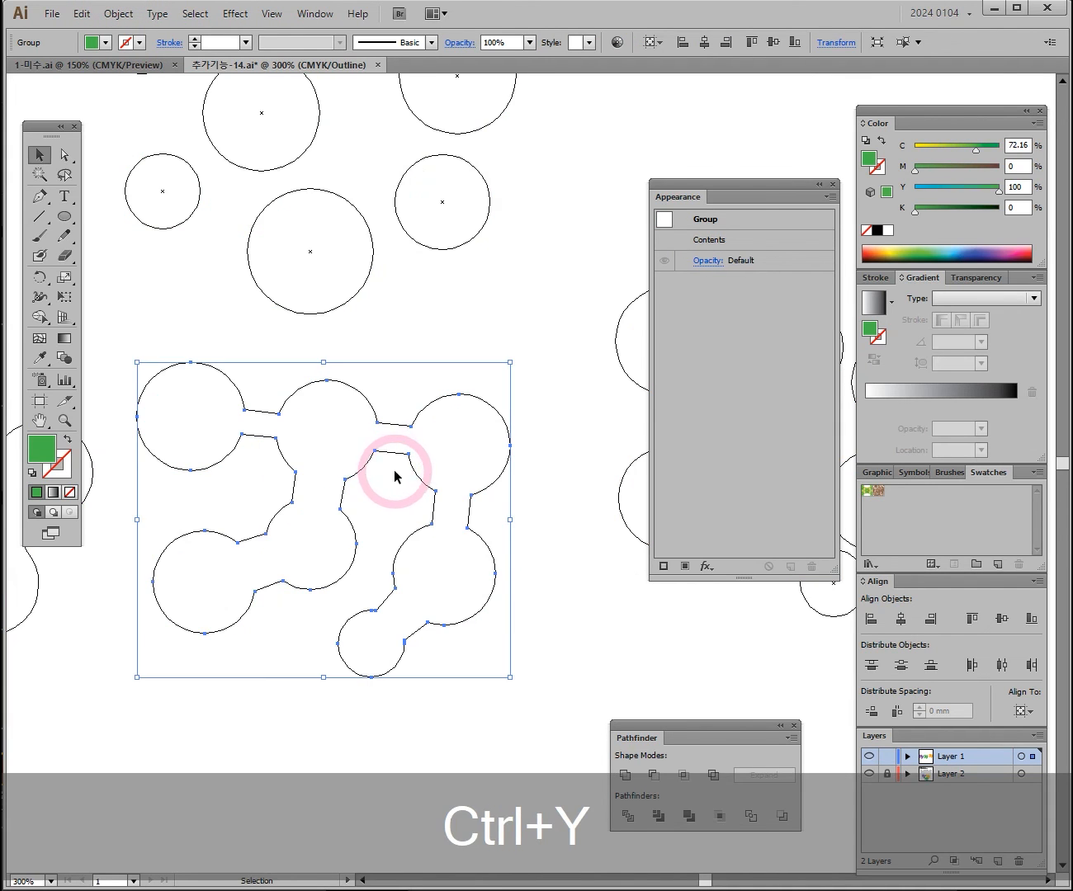
{"action": "key", "text": "space"}
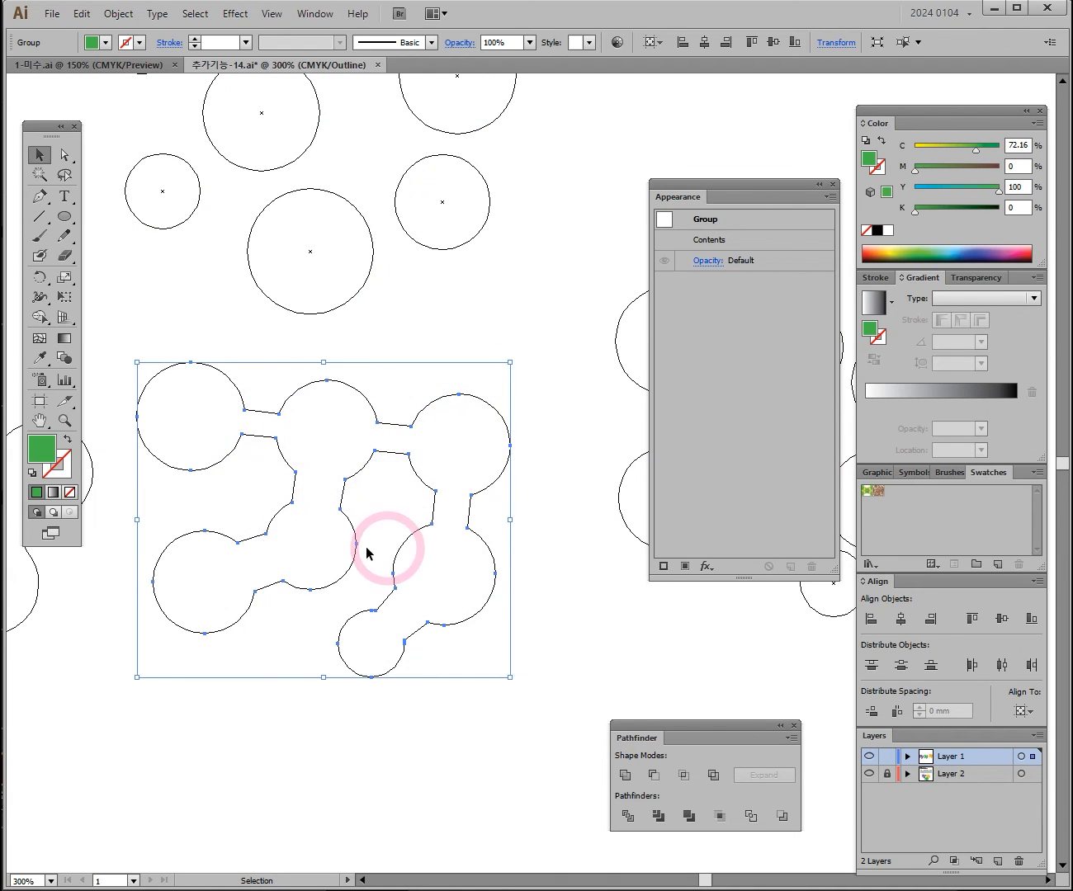
{"action": "left_click_drag", "start_coordinate": [227, 575], "coordinate": [421, 564]}
{"action": "key", "text": "space"}
{"action": "left_click_drag", "start_coordinate": [534, 418], "coordinate": [383, 431]}
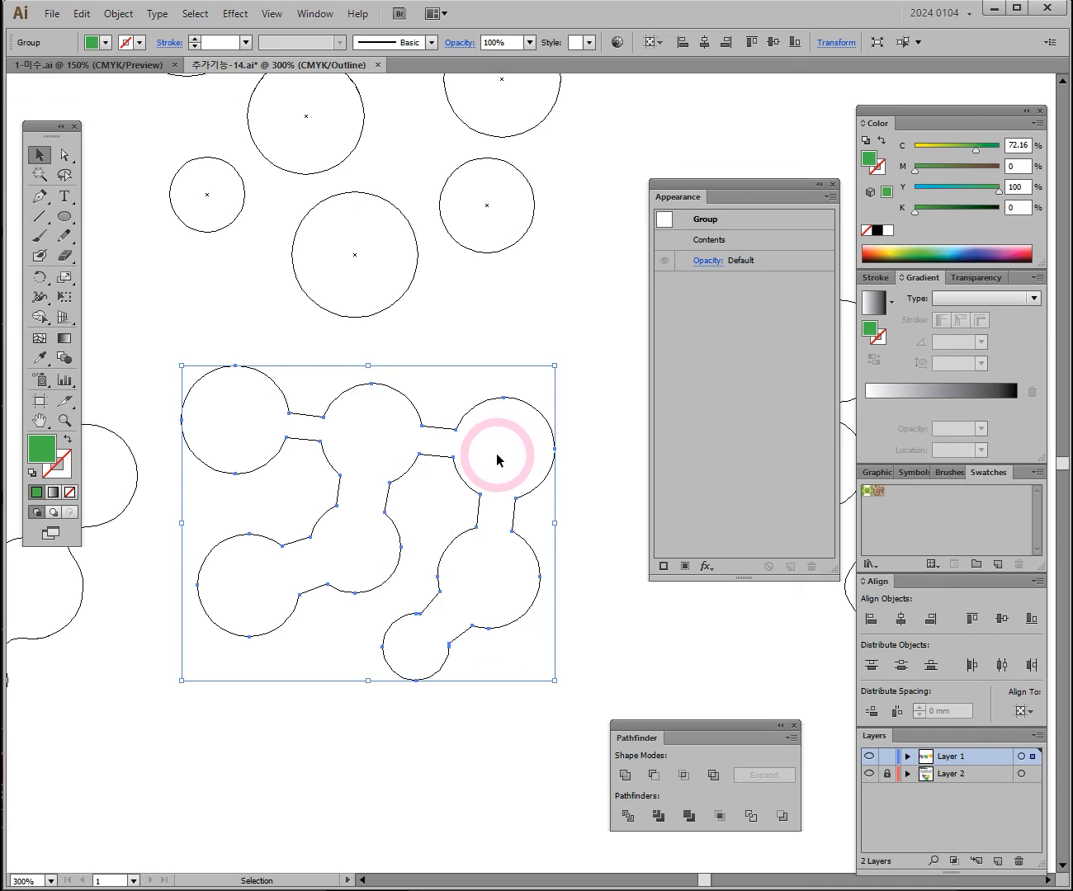
{"action": "key", "text": "ctrl+y"}
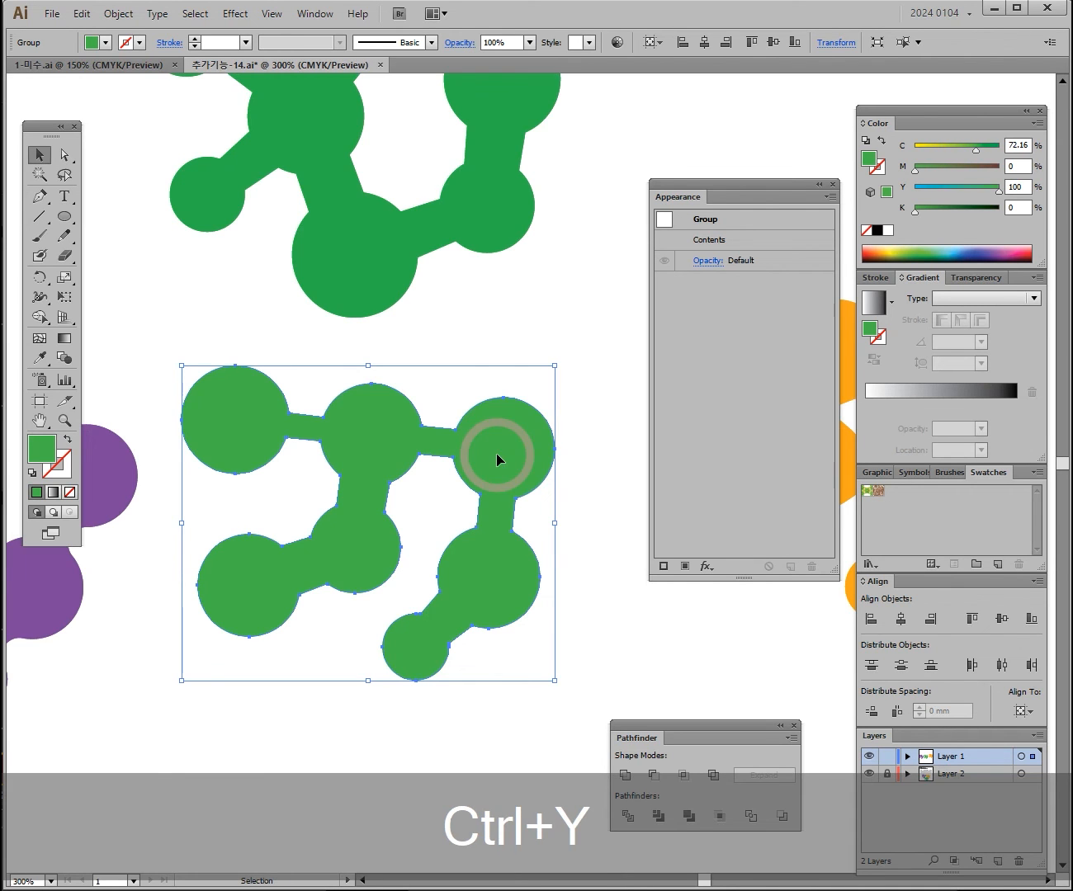
{"action": "left_click", "coordinate": [489, 312]}
Step: Review the written notes on making a compound shape and adding the paired Offset Path effects, including both settings examples
{"action": "left_click", "coordinate": [495, 394], "text": "ctrl+alt"}
{"action": "left_click", "coordinate": [495, 398], "text": "ctrl+alt"}
{"action": "left_click", "coordinate": [489, 401], "text": "ctrl+alt"}
{"action": "left_click_drag", "start_coordinate": [519, 430], "coordinate": [288, 389]}
{"action": "left_click", "coordinate": [303, 417], "text": "ctrl"}
{"action": "left_click", "coordinate": [535, 380], "text": "ctrl"}
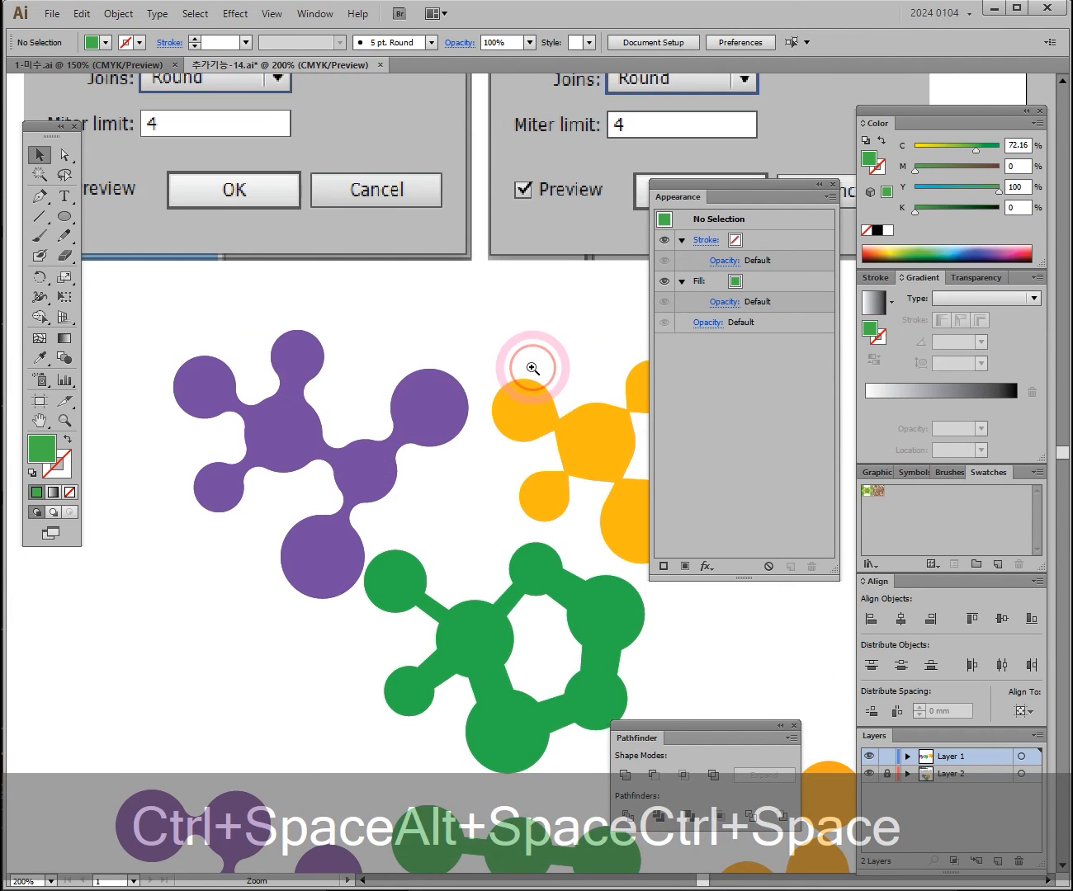
{"action": "left_click_drag", "start_coordinate": [448, 247], "coordinate": [504, 673]}
{"action": "left_click_drag", "start_coordinate": [364, 208], "coordinate": [369, 158]}
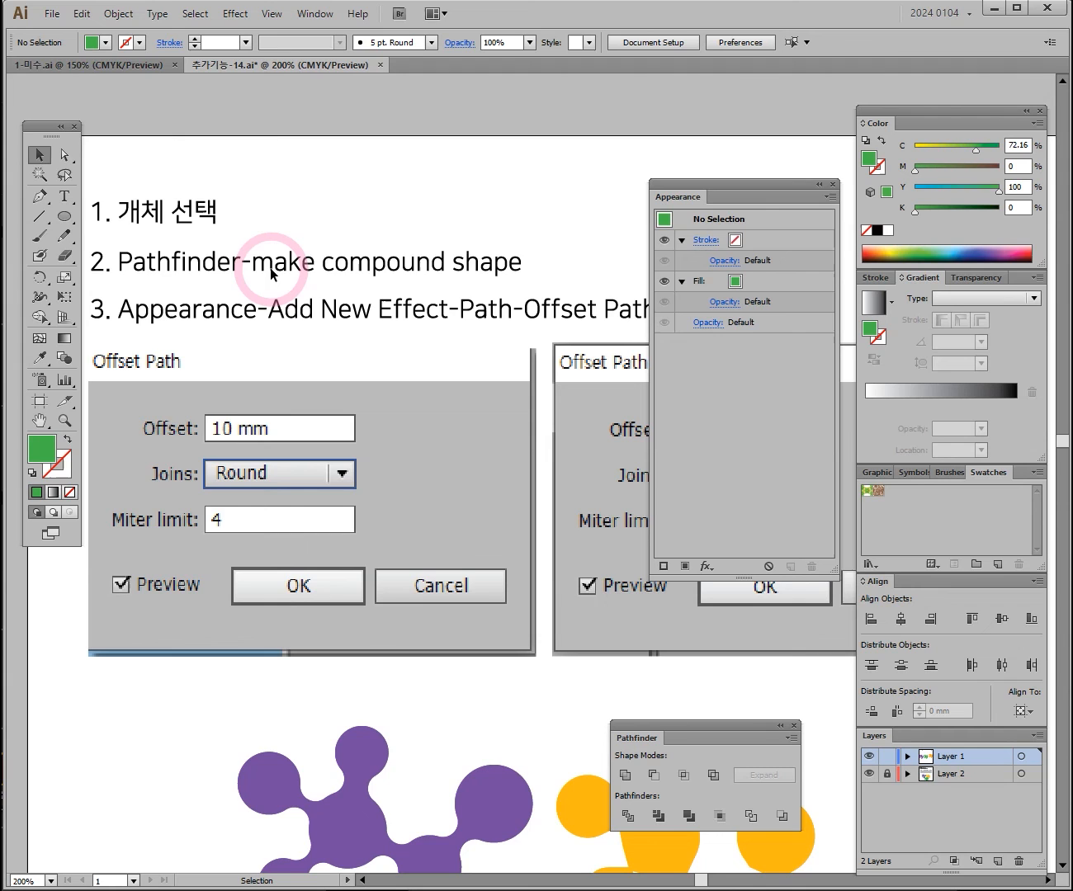
{"action": "left_click_drag", "start_coordinate": [383, 272], "coordinate": [326, 213]}
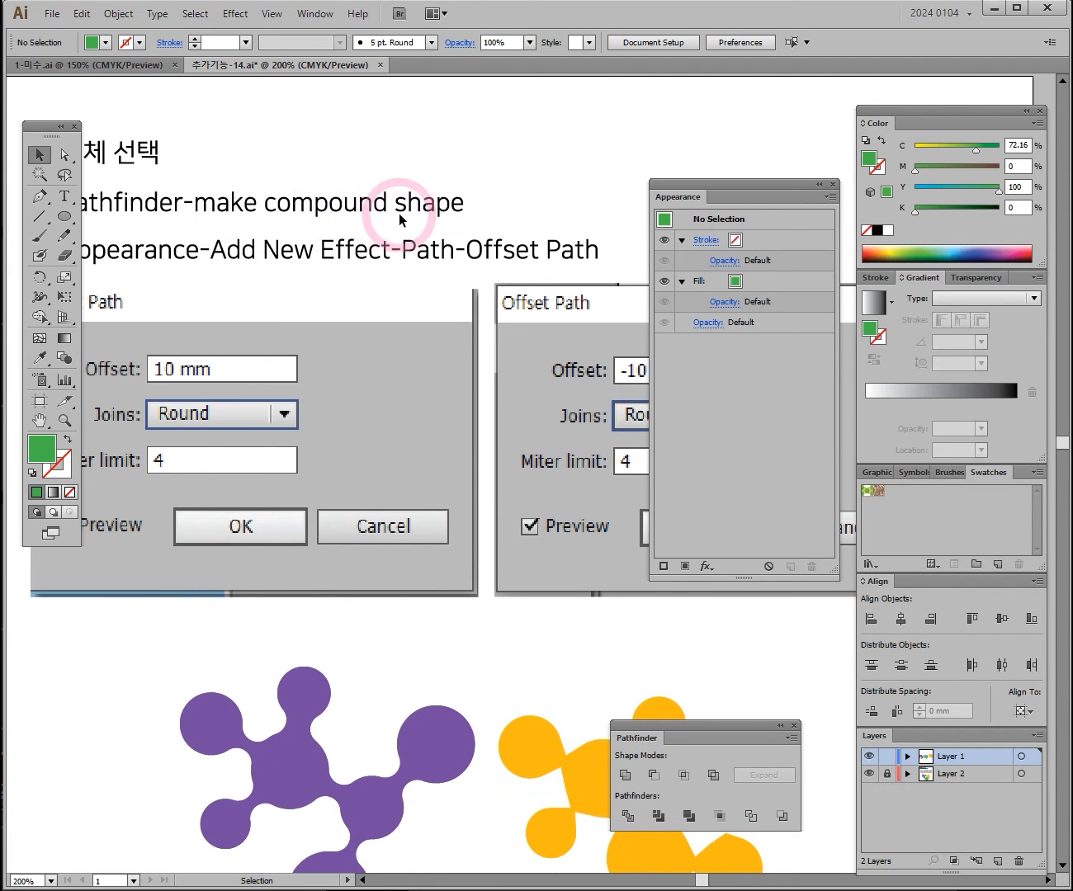
{"action": "left_click_drag", "start_coordinate": [374, 262], "coordinate": [286, 271]}
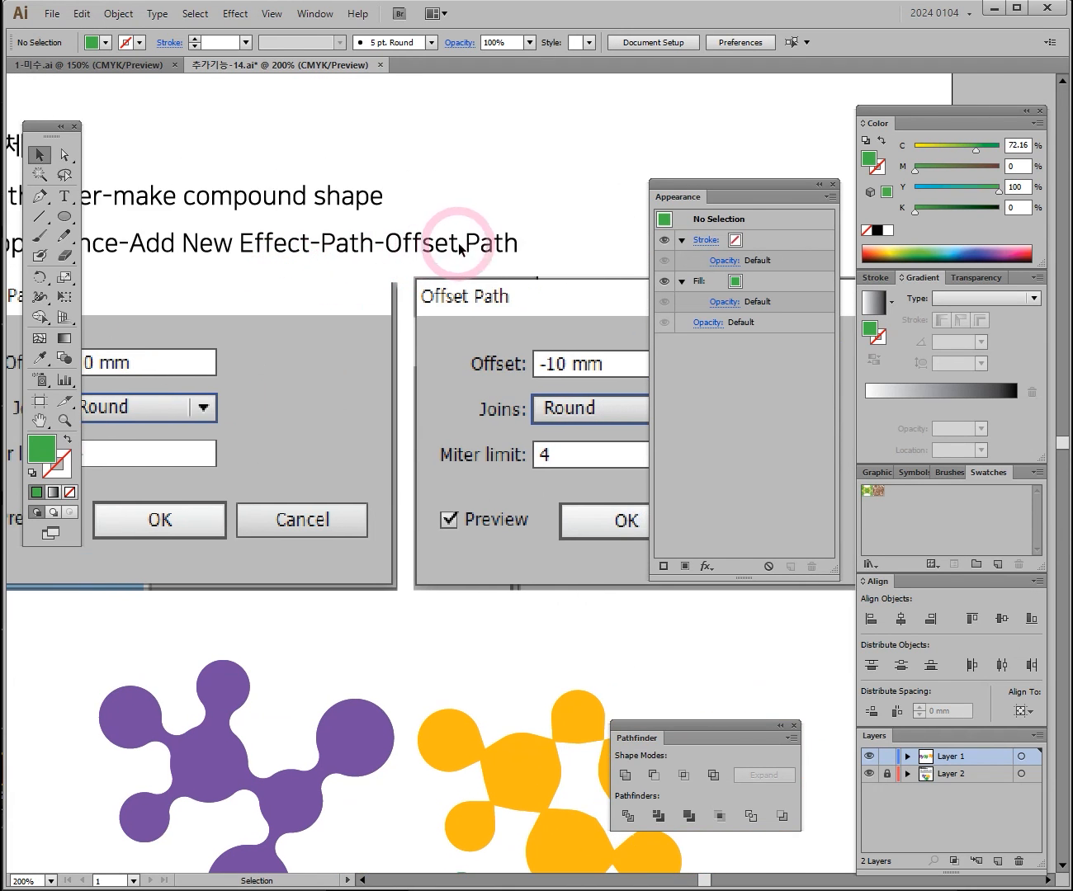
{"action": "left_click_drag", "start_coordinate": [510, 426], "coordinate": [611, 388]}
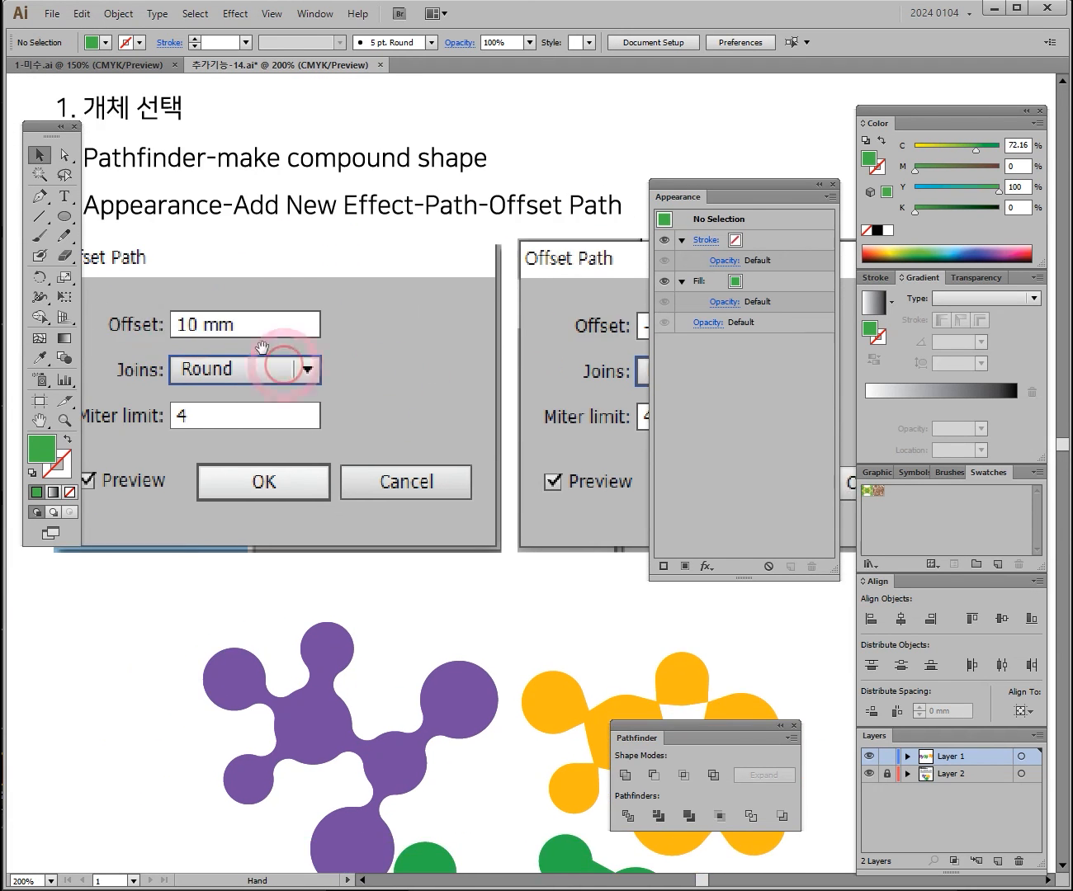
{"action": "left_click_drag", "start_coordinate": [472, 340], "coordinate": [193, 326]}
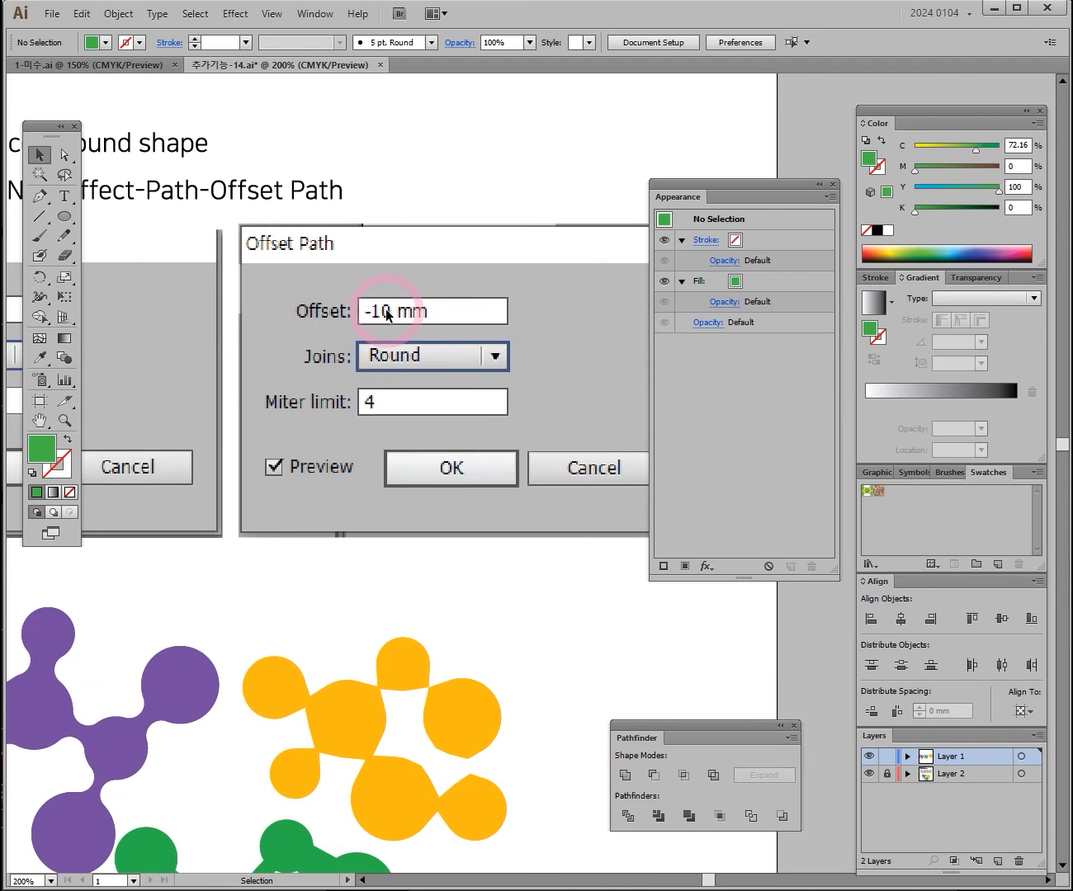
{"action": "left_click_drag", "start_coordinate": [312, 558], "coordinate": [467, 240]}
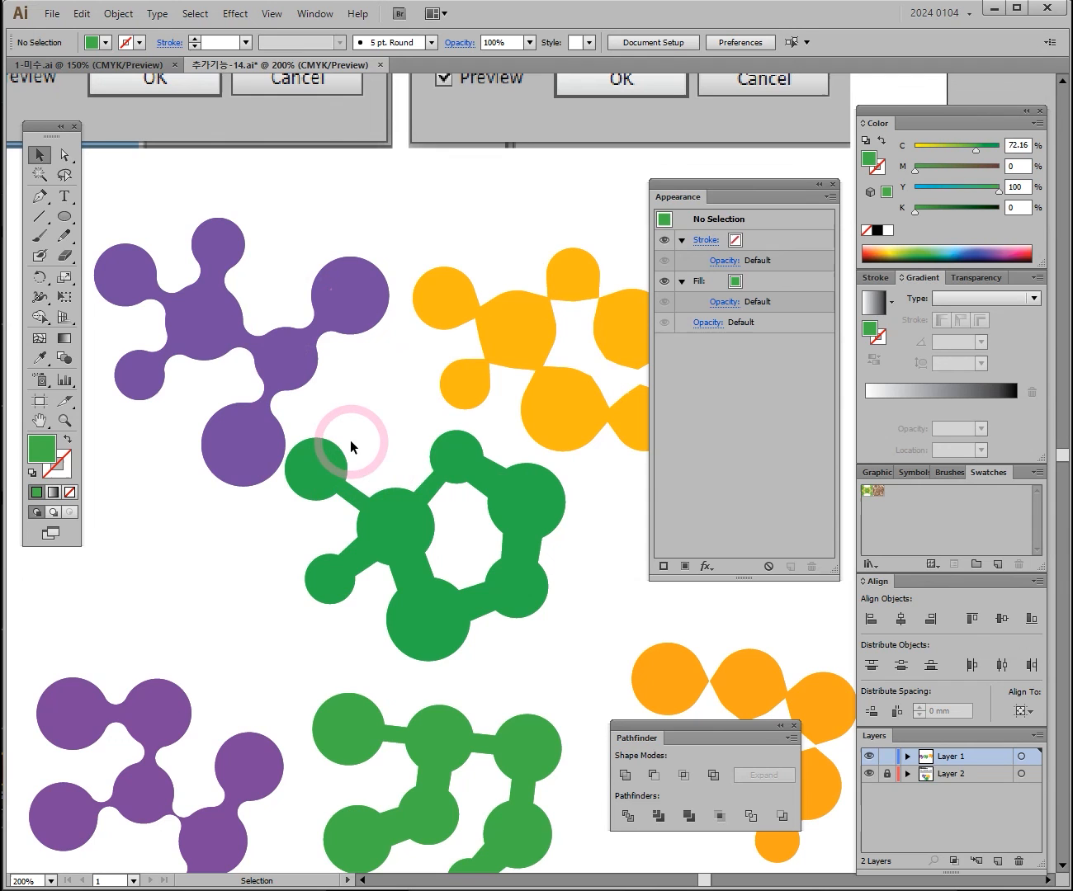
Step: Compare the upper orange and green molecules with the purple one, and inspect the purple molecule's rounded connections up close
{"action": "left_click_drag", "start_coordinate": [407, 395], "coordinate": [340, 450]}
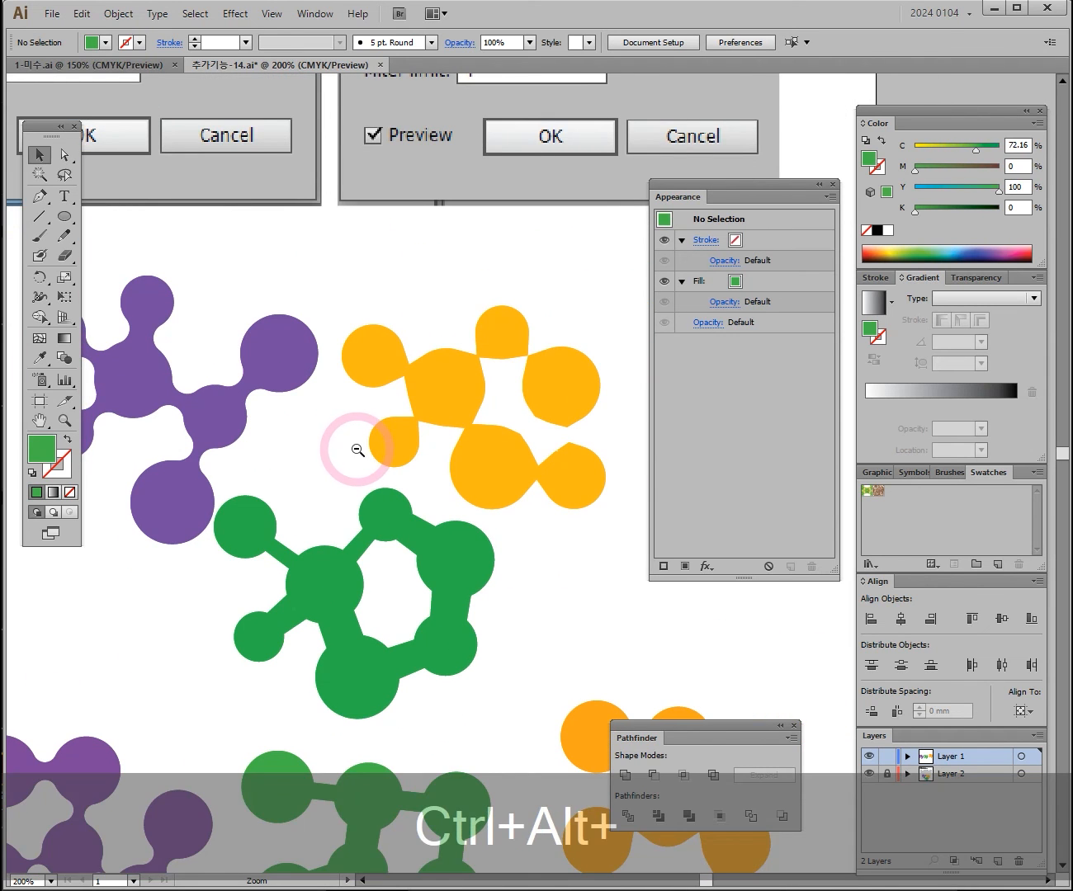
{"action": "left_click", "coordinate": [355, 446], "text": "ctrl+alt"}
{"action": "left_click", "coordinate": [429, 451], "text": "ctrl"}
{"action": "left_click", "coordinate": [429, 451], "text": "ctrl"}
{"action": "left_click", "coordinate": [429, 451], "text": "ctrl"}
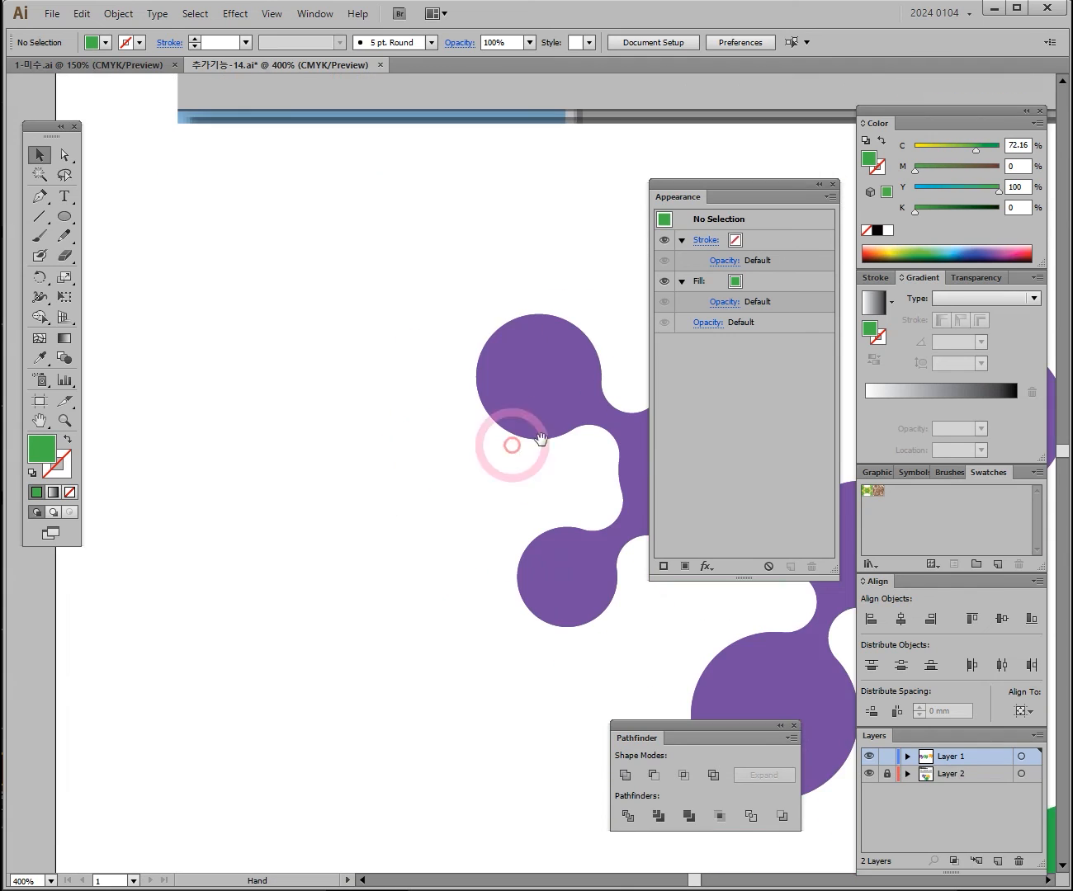
{"action": "left_click_drag", "start_coordinate": [605, 449], "coordinate": [159, 411]}
{"action": "left_click_drag", "start_coordinate": [435, 553], "coordinate": [261, 444]}
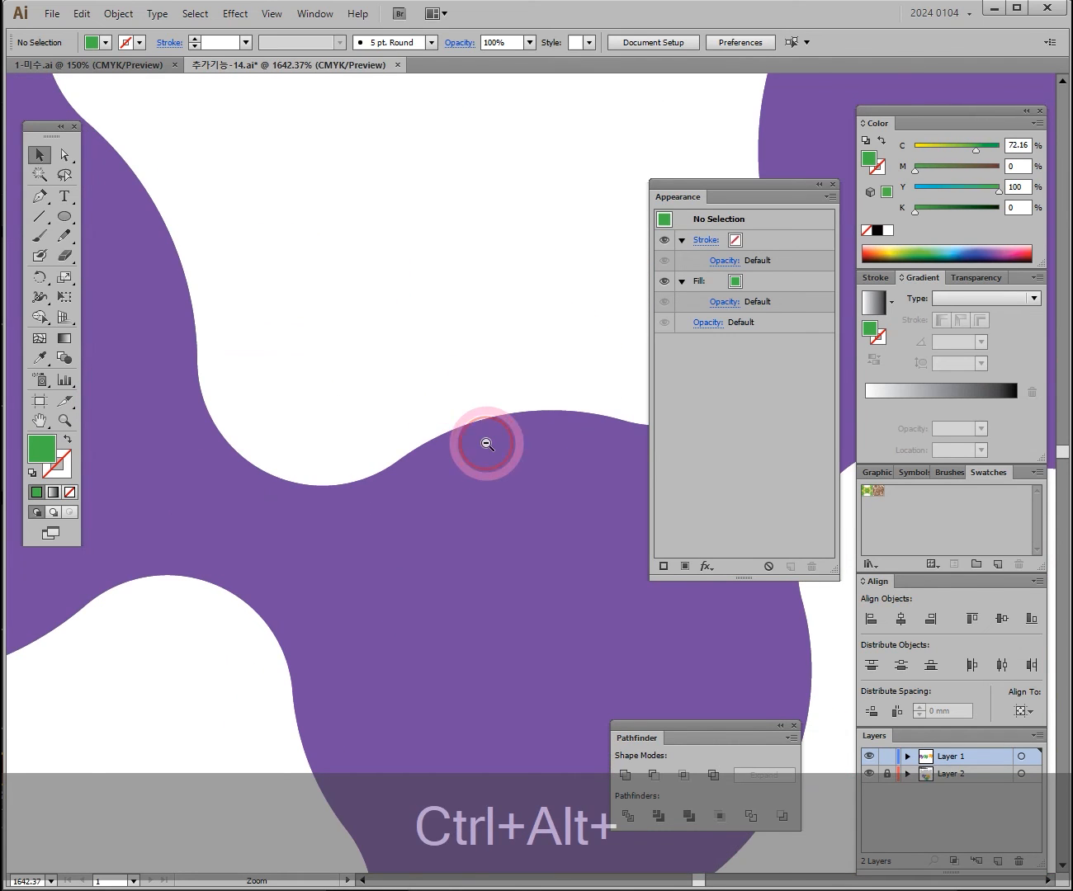
{"action": "left_click", "coordinate": [487, 444], "text": "ctrl+alt"}
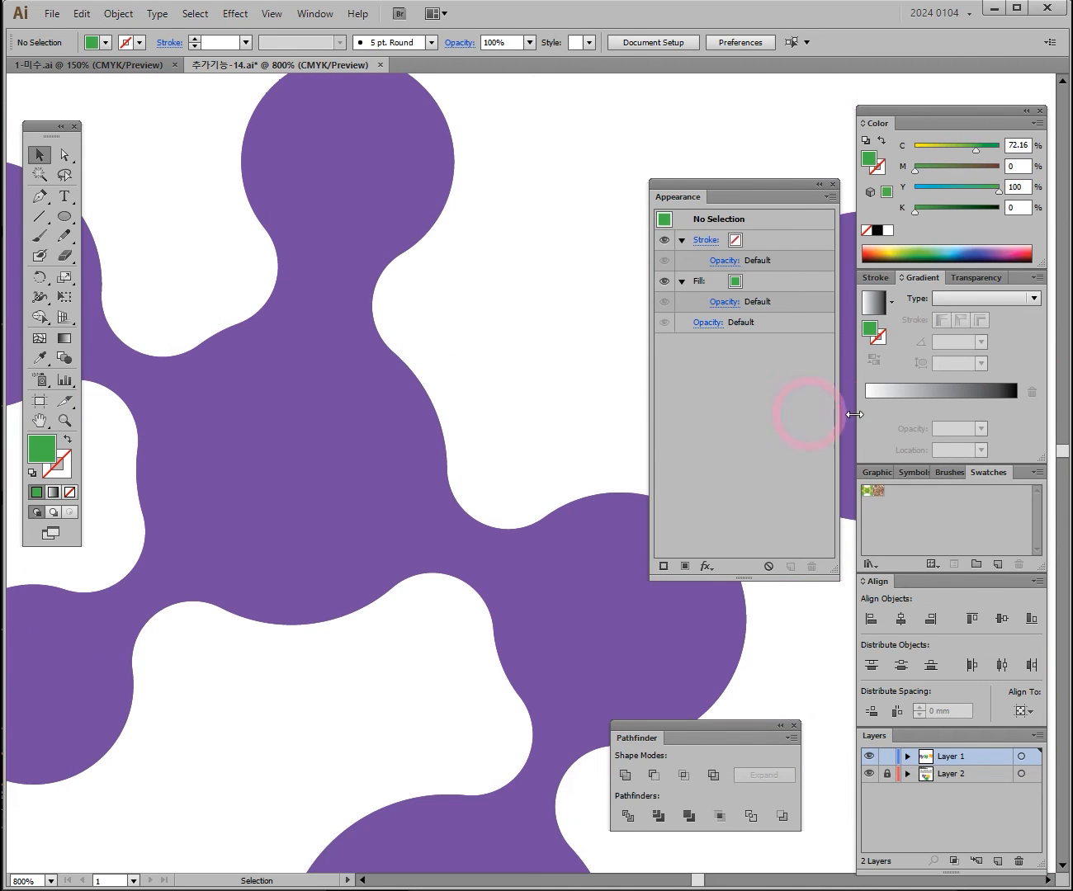